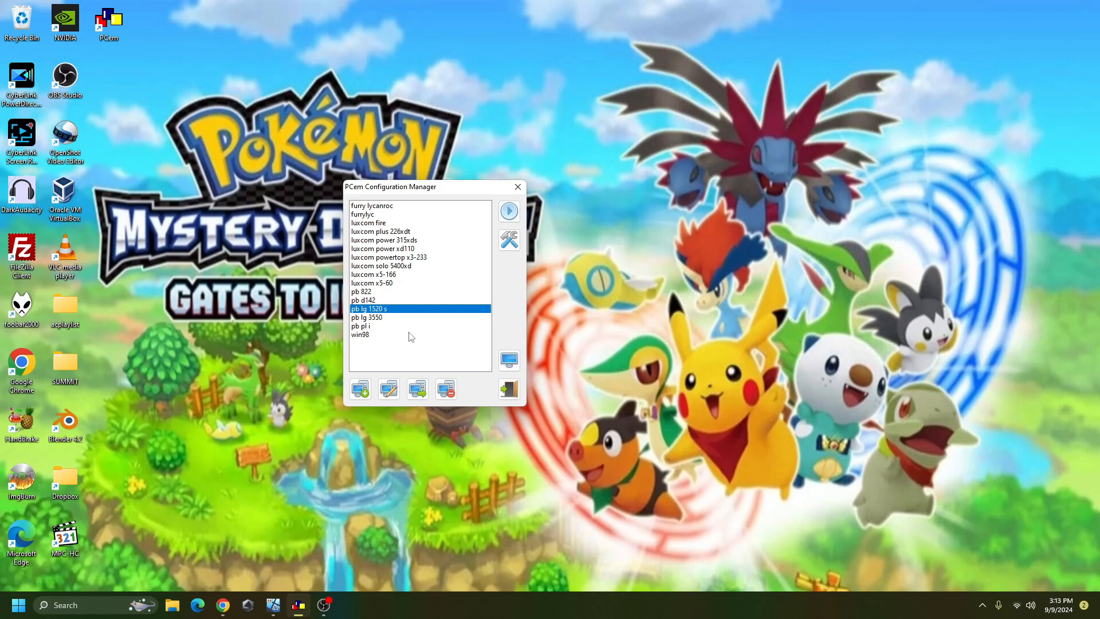
- Create a new PCem configuration named 'gateway 2000 4dx2-50v'
click(360, 388)
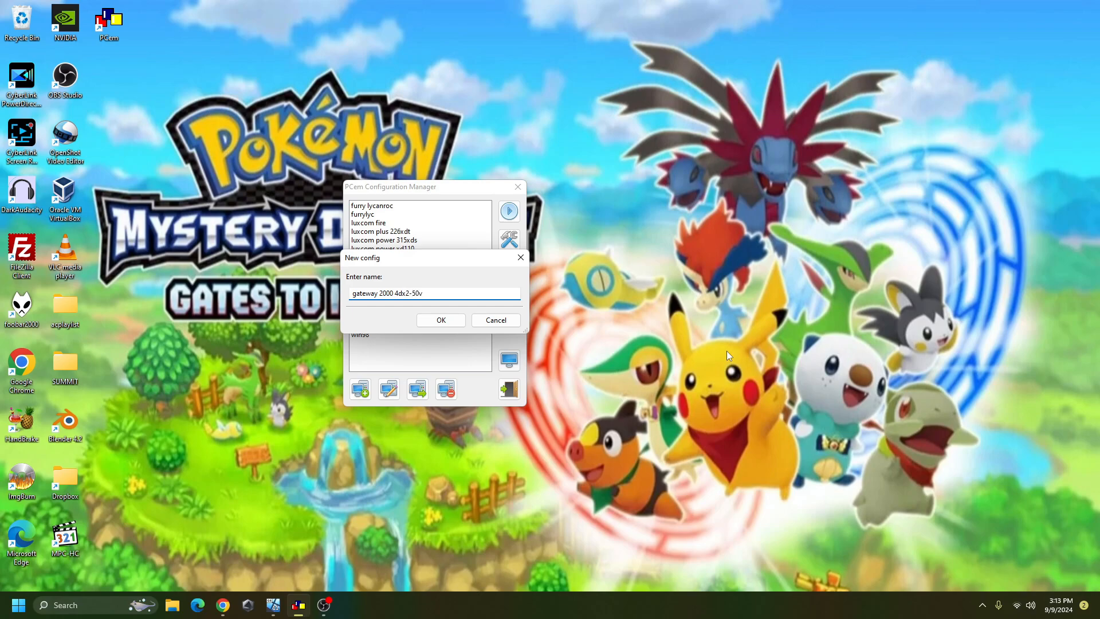
click(450, 321)
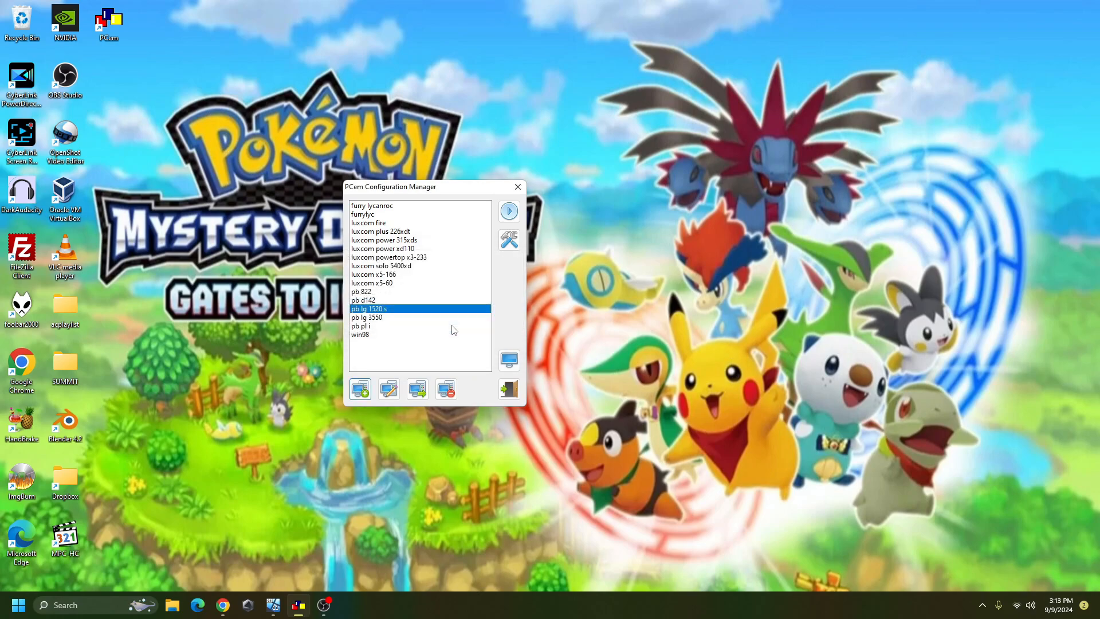
- Set the machine to [486] AMI WinBIOS 486 with an Intel i486DX2/50 CPU
click(465, 272)
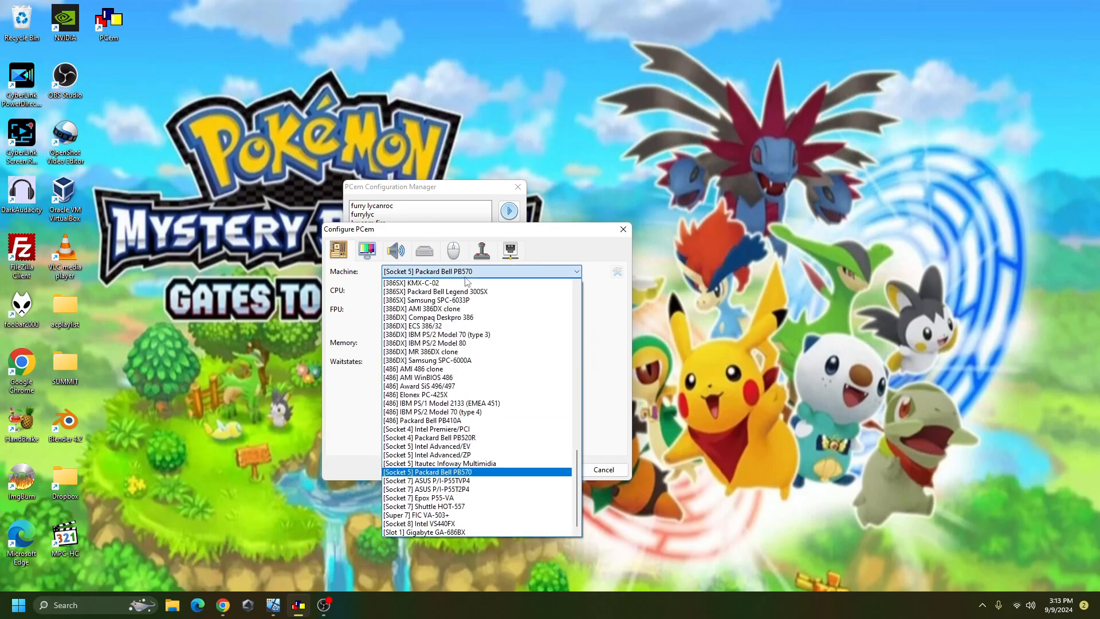
click(447, 378)
click(445, 291)
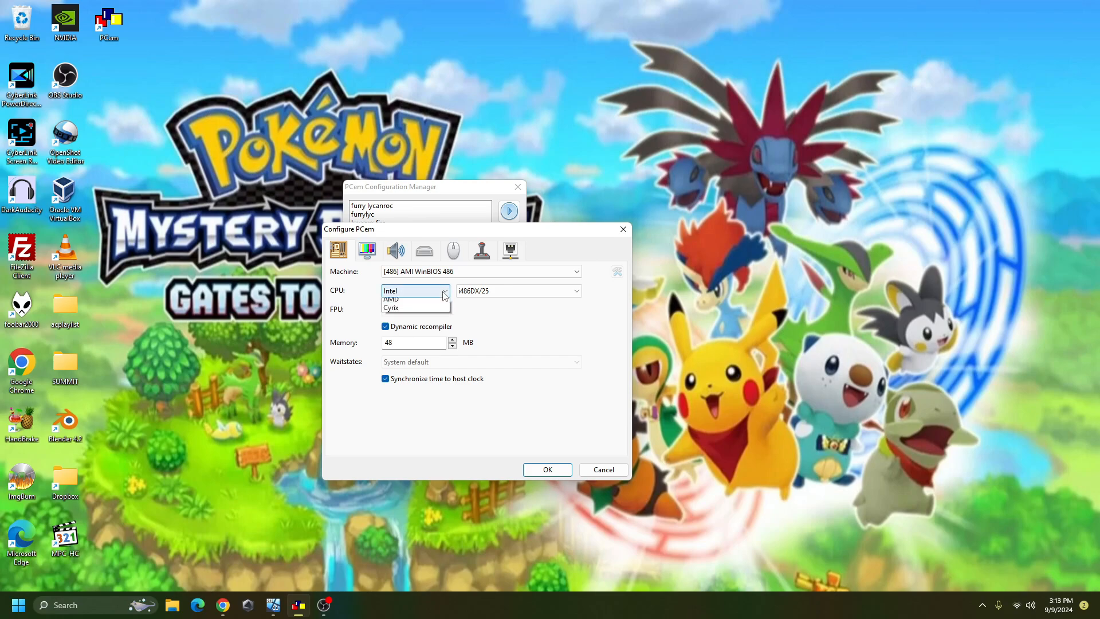
click(515, 290)
click(516, 291)
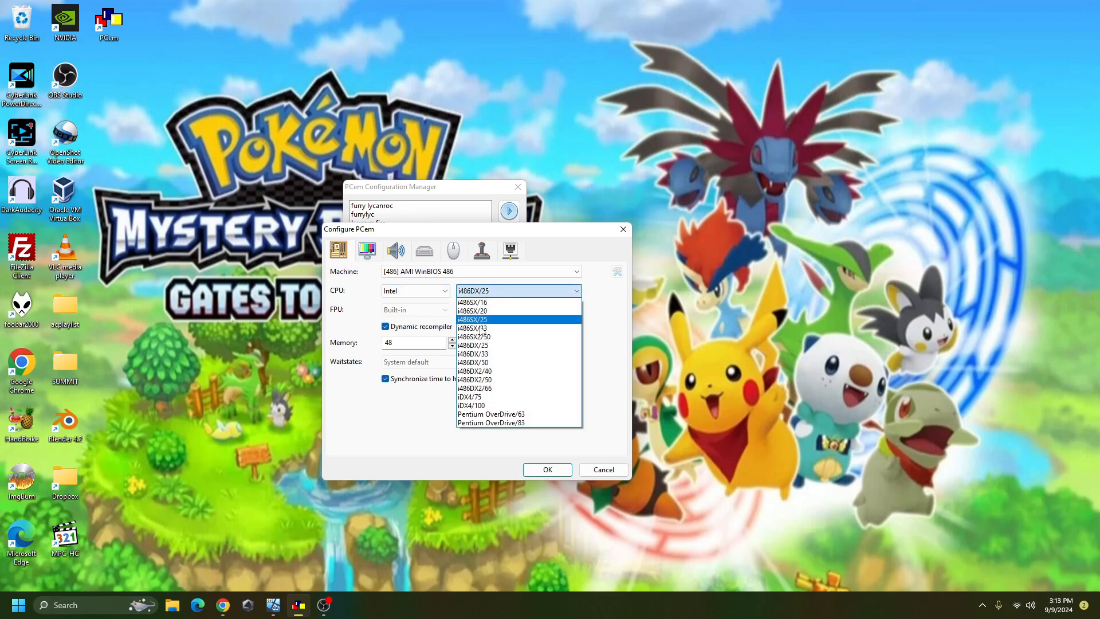
click(486, 367)
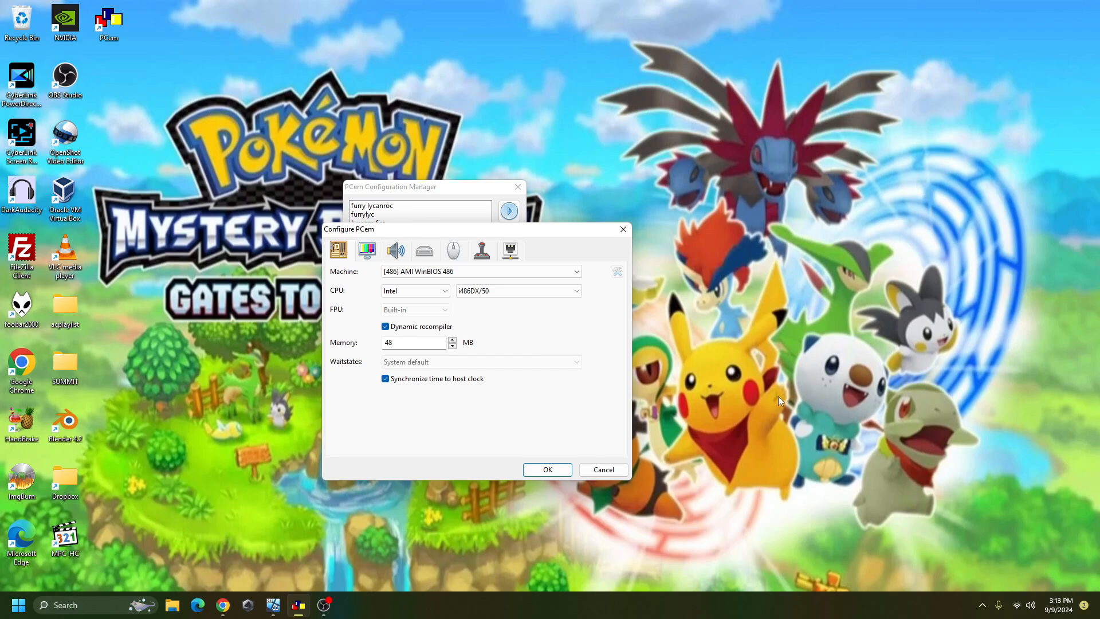
click(509, 291)
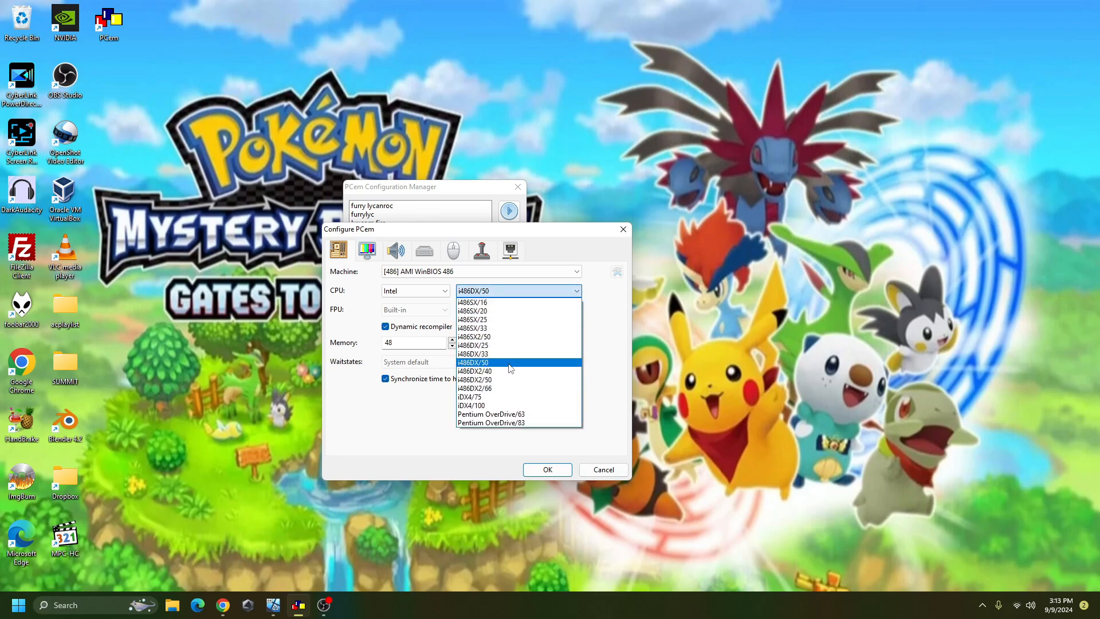
click(500, 380)
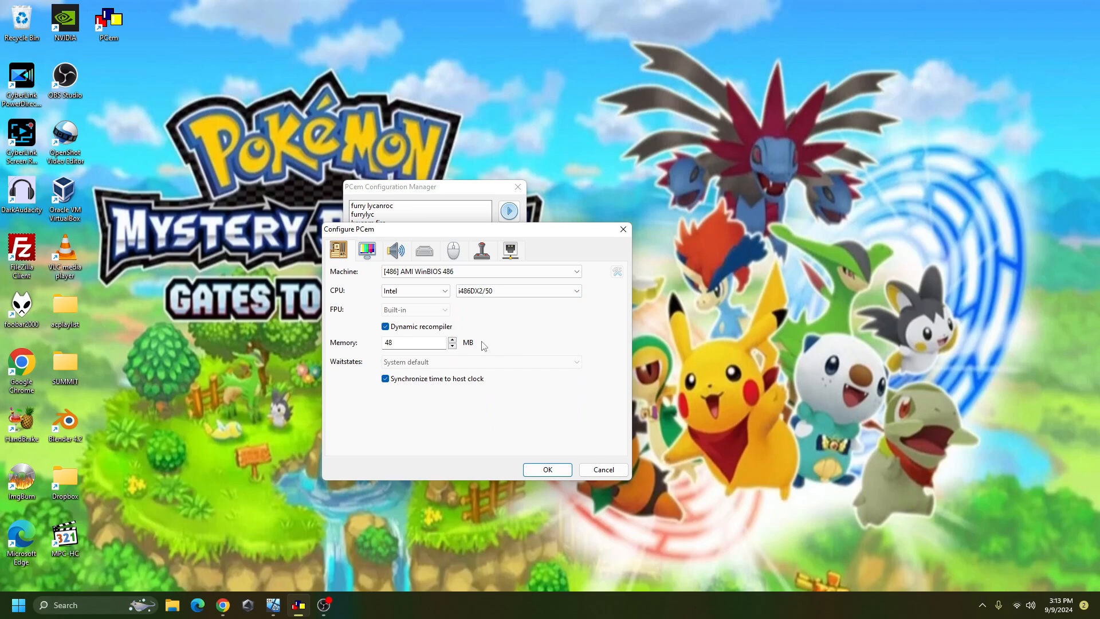
- Reduce the memory to 16 MB and bring up the Display tab's video card list
double_click(428, 347)
text(1)
click(360, 252)
click(464, 275)
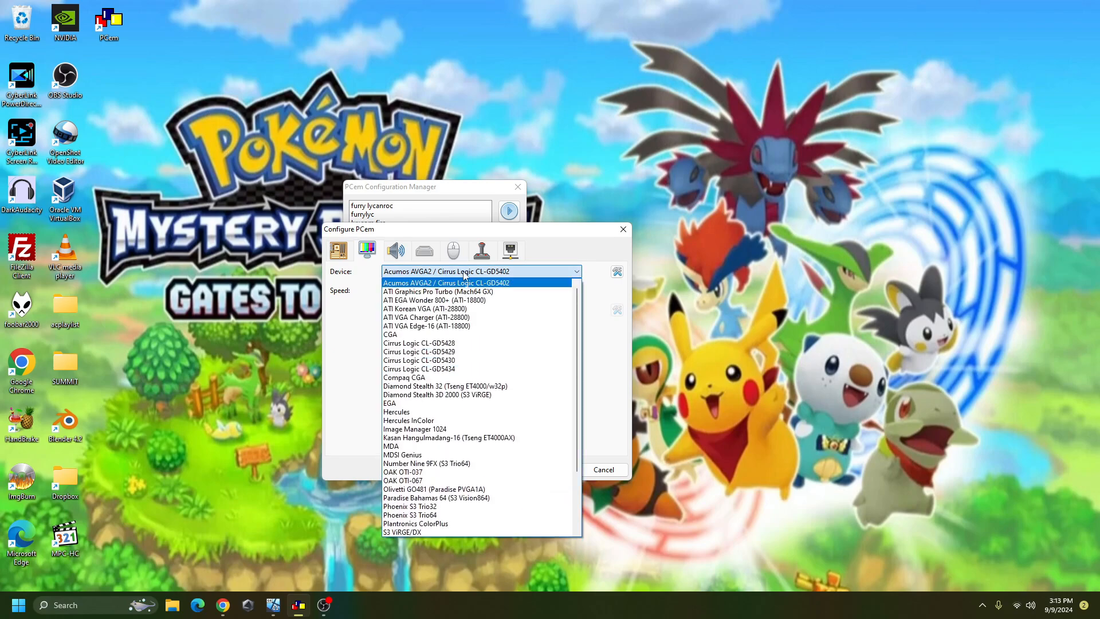
- Choose the Cirrus Logic CL-GD5430 video card with 1 MB of video memory
click(450, 361)
click(617, 271)
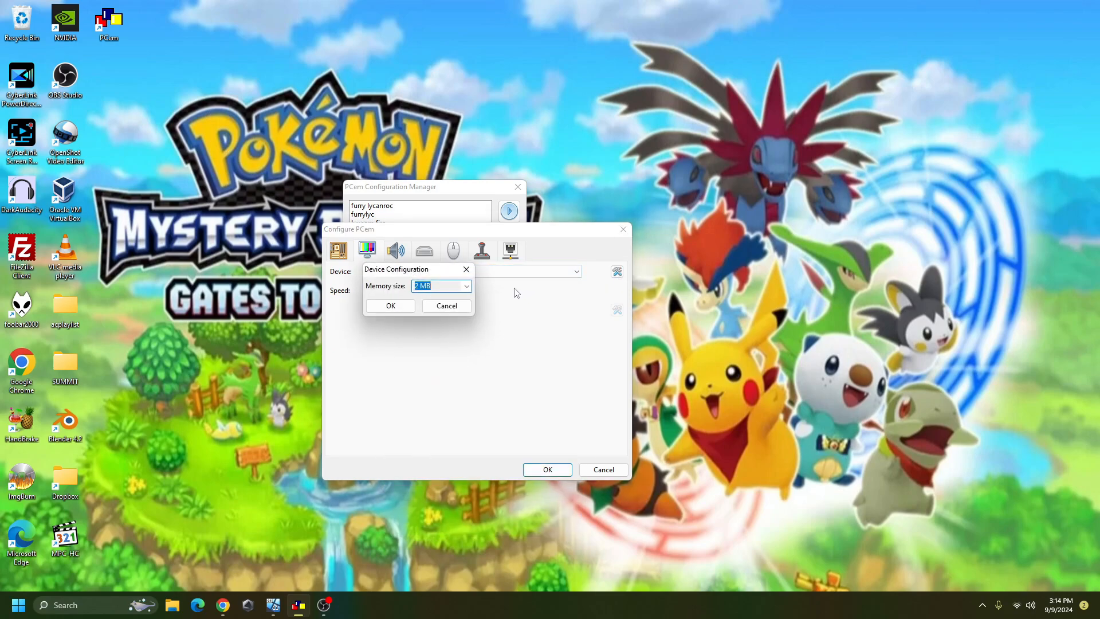
click(466, 286)
click(435, 296)
click(395, 307)
- Select Sound Blaster 16 as the sound card
click(398, 252)
click(420, 273)
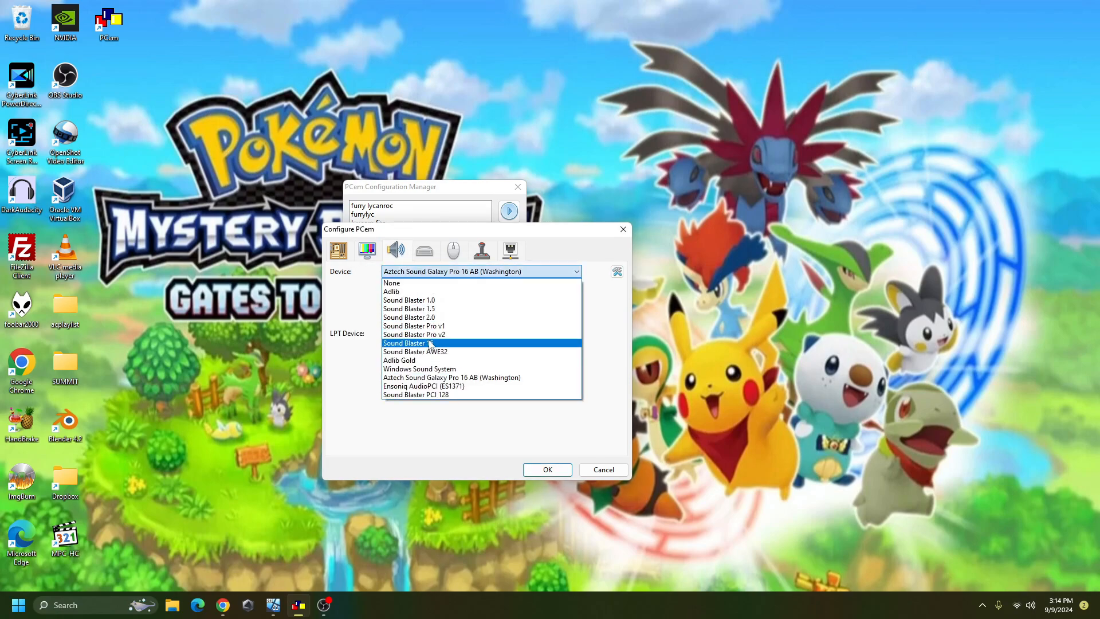
click(430, 344)
- Lower the CD drive speed from 40X to 16X
click(431, 252)
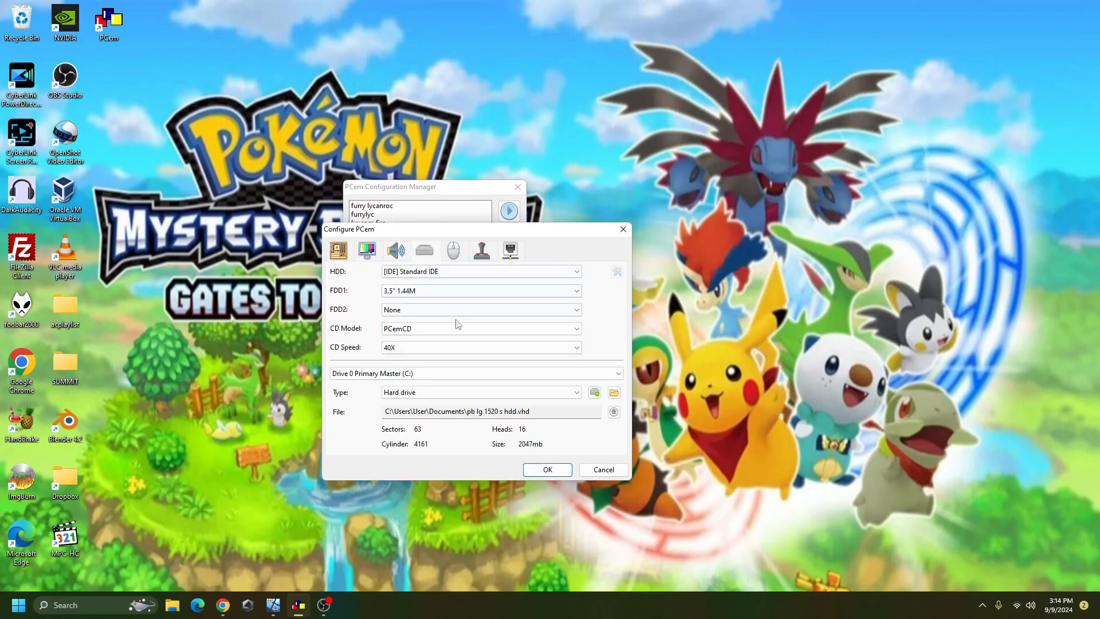
click(424, 350)
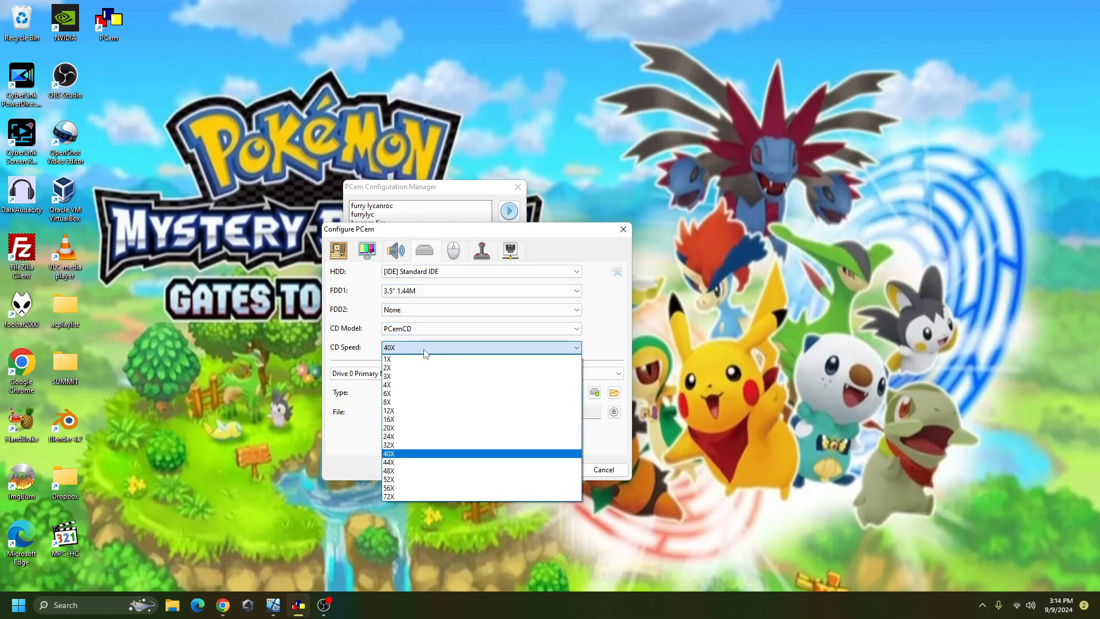
click(413, 419)
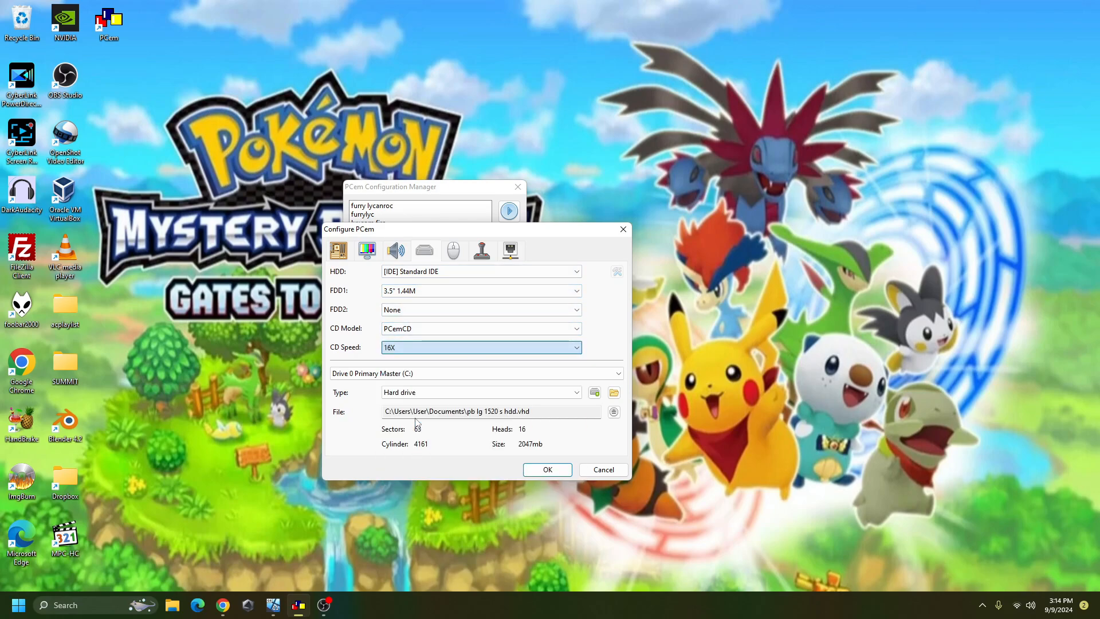
click(594, 392)
- Create a 2048 MB dynamic-size VHD named 'gateway 2000 4dx2-50v hdd.vhd' in Documents
click(518, 305)
click(503, 341)
double_click(584, 361)
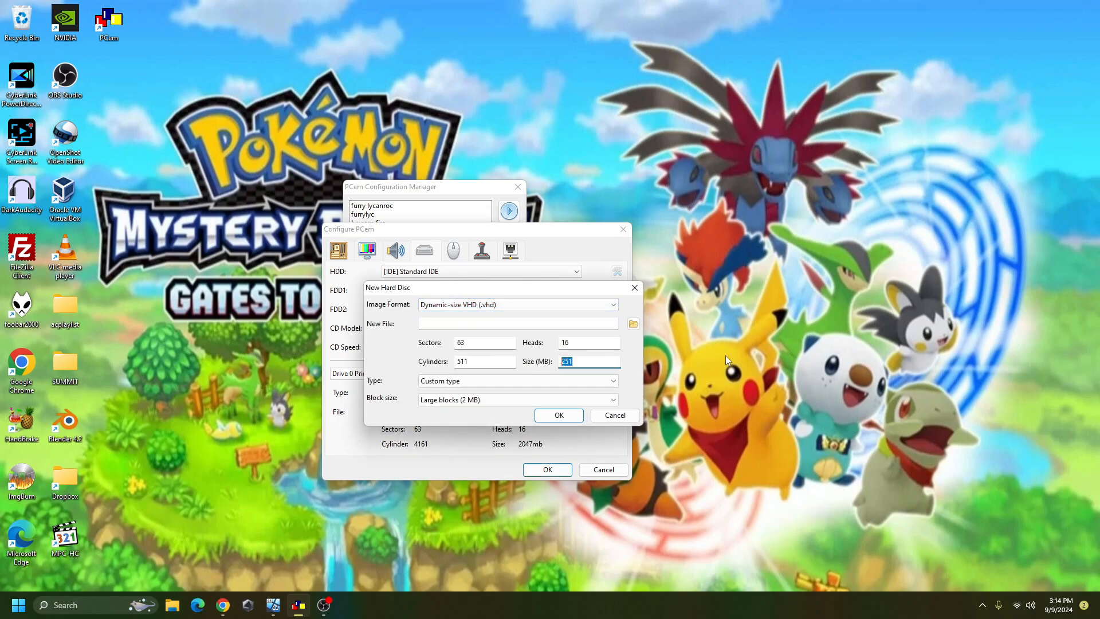
text(2048)
click(633, 324)
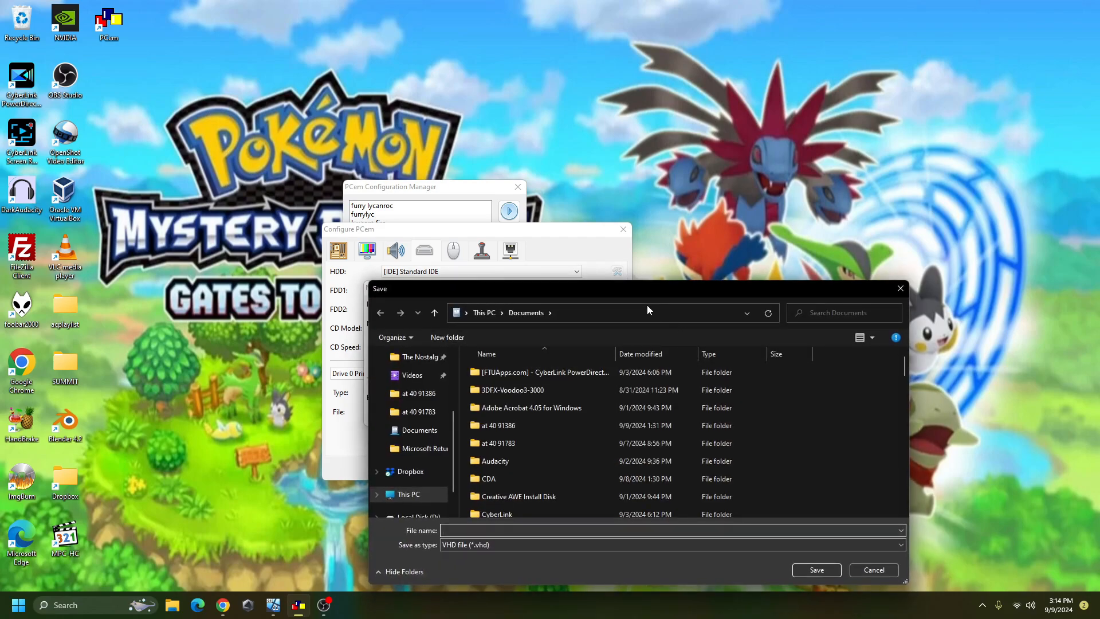
drag(649, 288, 450, 216)
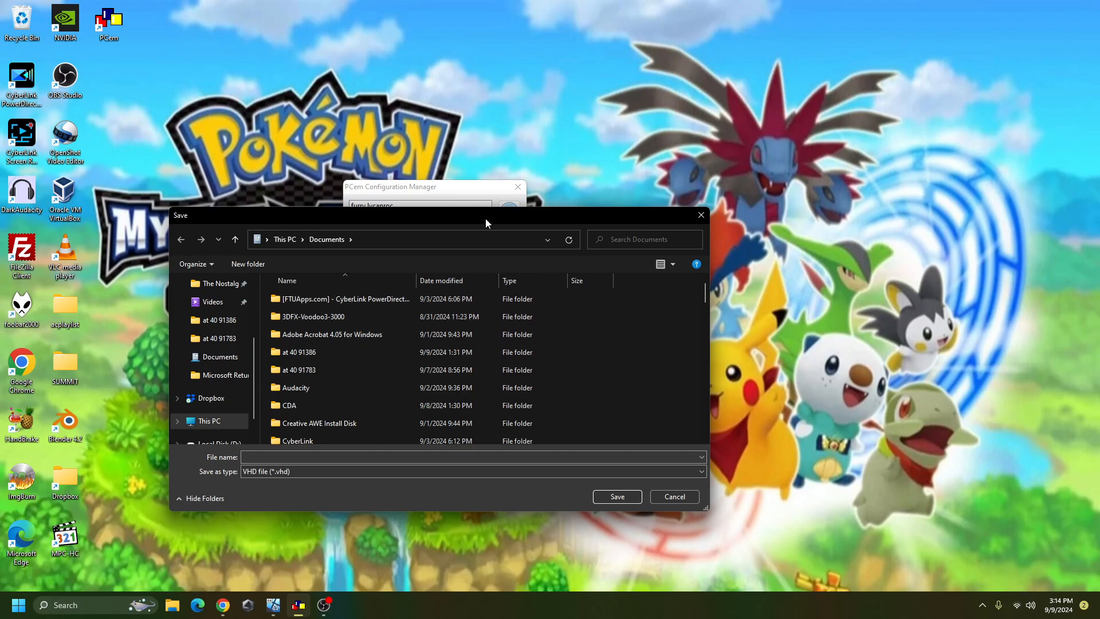
drag(486, 218, 417, 180)
click(435, 415)
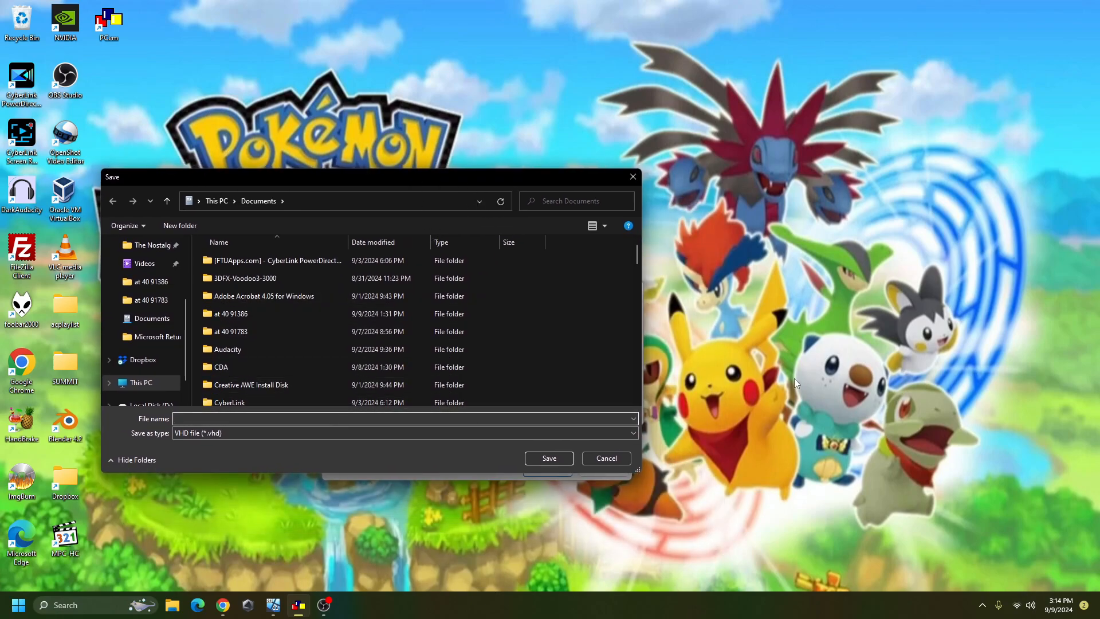
text(gate)
click(558, 457)
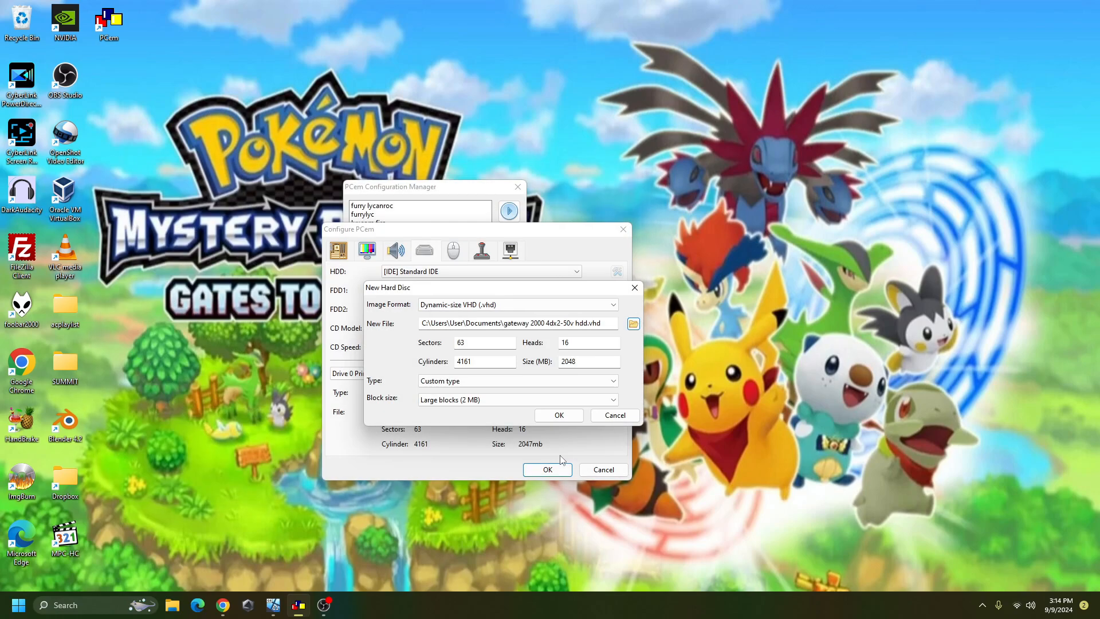
click(559, 415)
- Dismiss the drive-created notice and review the primary and secondary master and slave drive slots
click(583, 383)
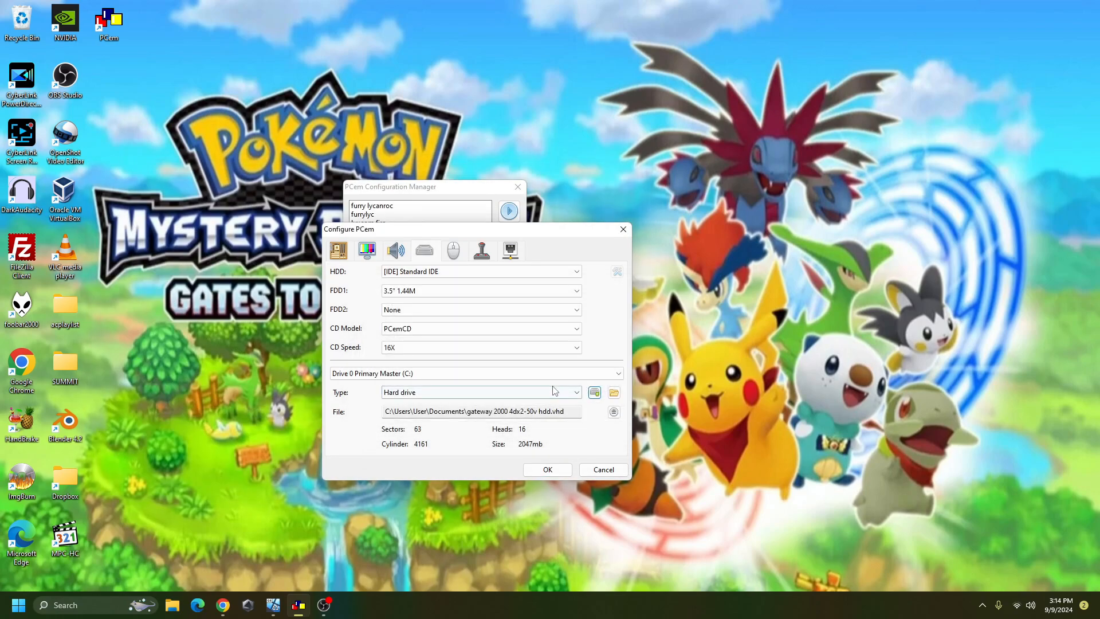
click(508, 373)
click(476, 393)
click(479, 375)
click(476, 402)
click(480, 375)
click(458, 411)
click(482, 375)
click(482, 393)
click(484, 375)
click(484, 384)
- Keep the Microsoft 2-button mouse and no network card, then save the configuration
click(453, 250)
click(452, 271)
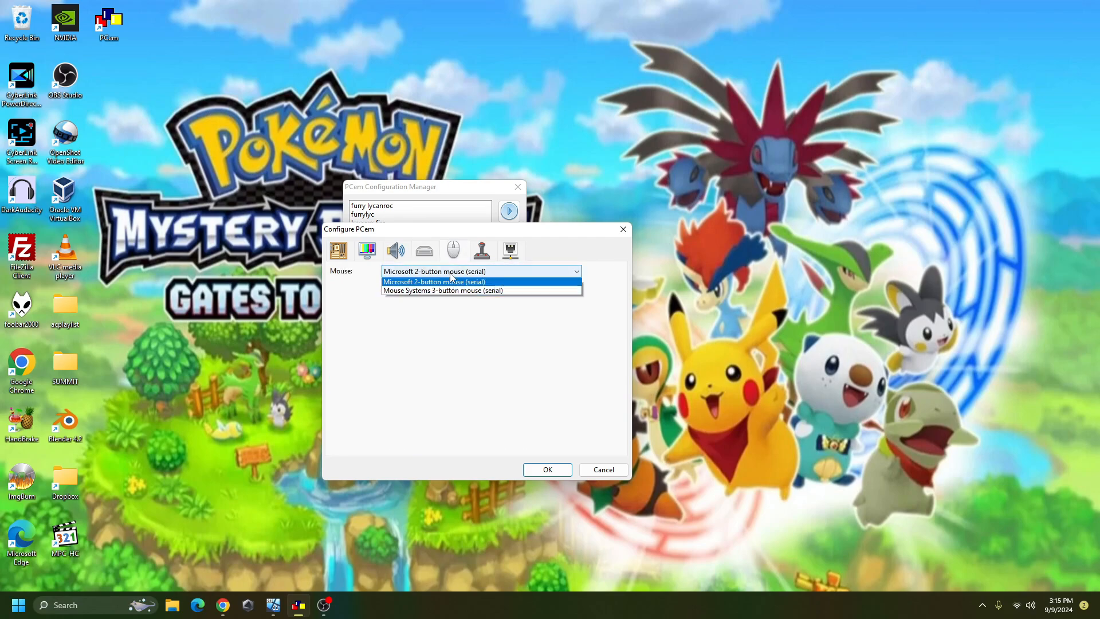
click(453, 283)
click(481, 250)
click(510, 250)
click(503, 270)
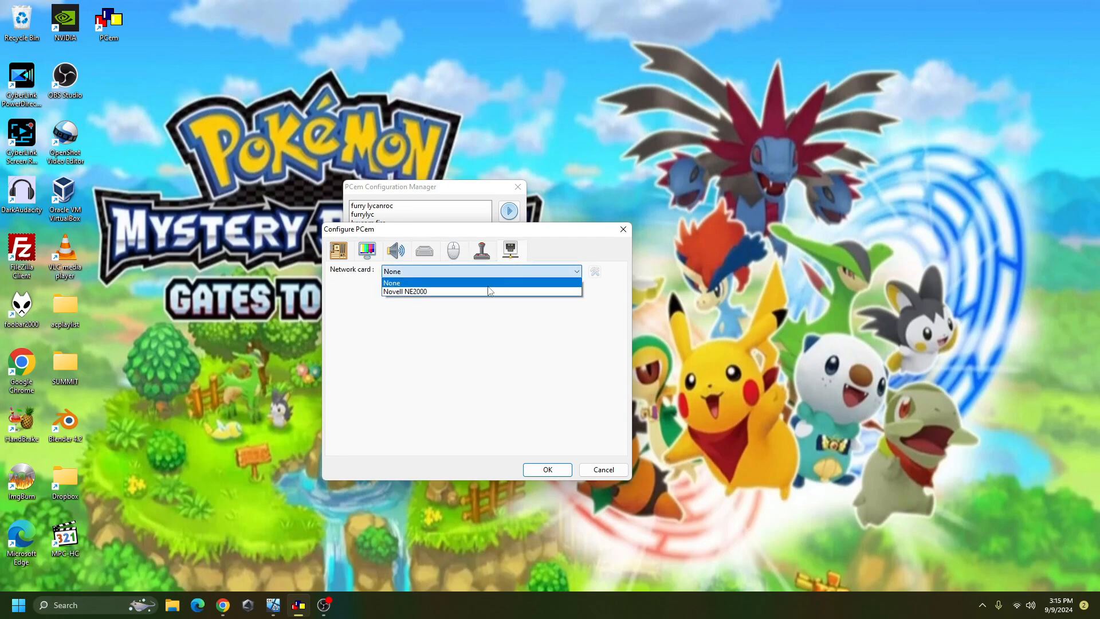
click(493, 283)
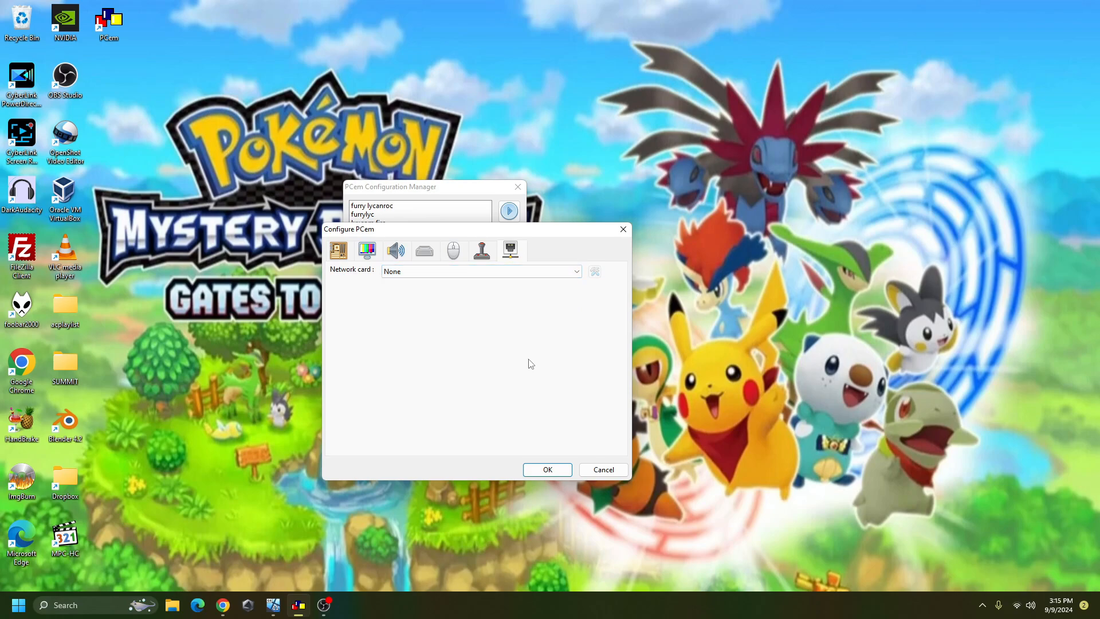
click(551, 474)
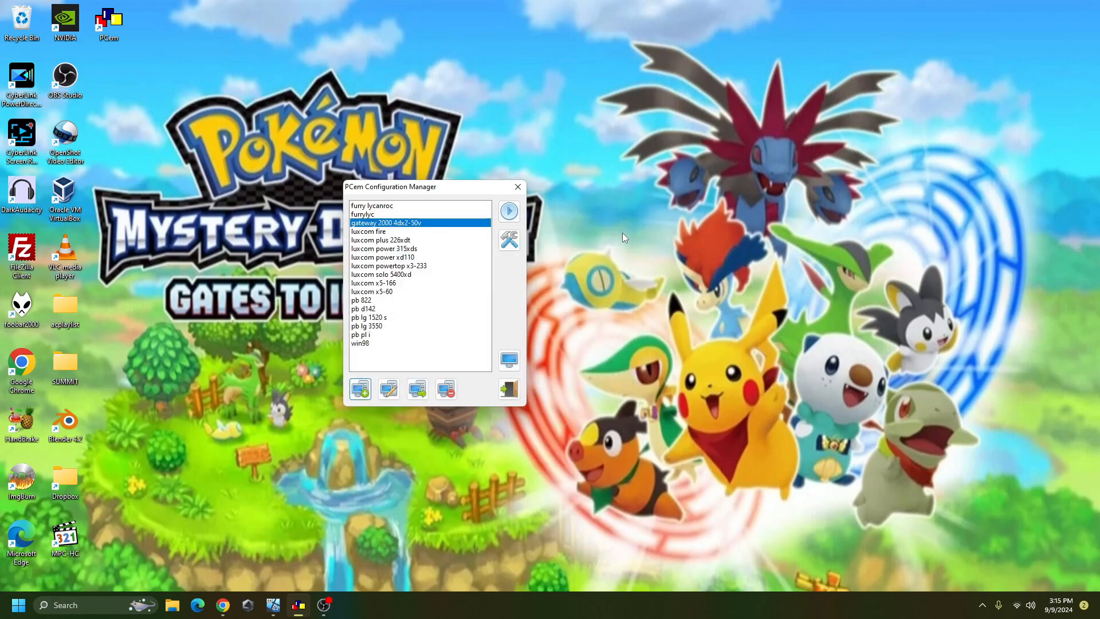
- Launch the gateway 2000 4dx2-50v machine to its AMIBIOS boot screen
click(508, 211)
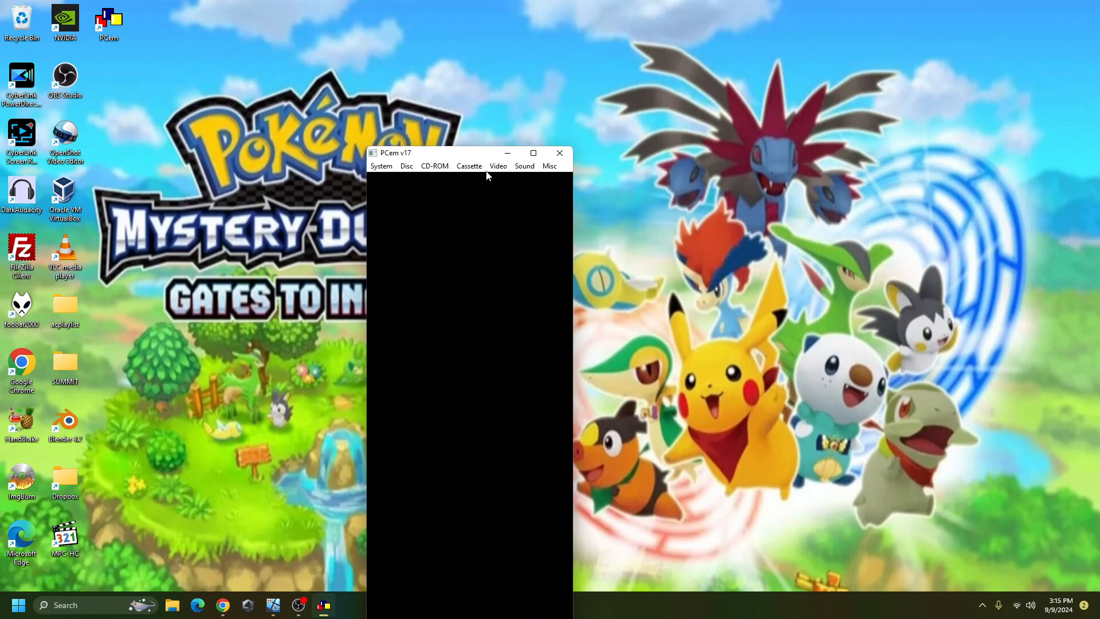
click(298, 605)
click(567, 427)
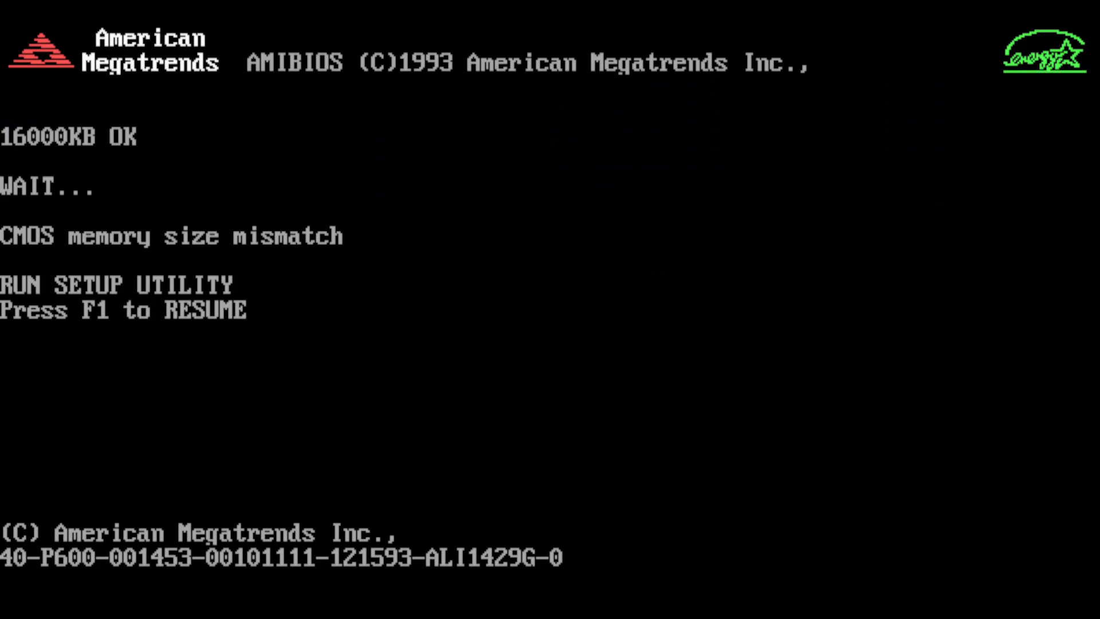
- Continue past the BIOS warning with F1 and inspect the Standard setup's date and time
key(F1)
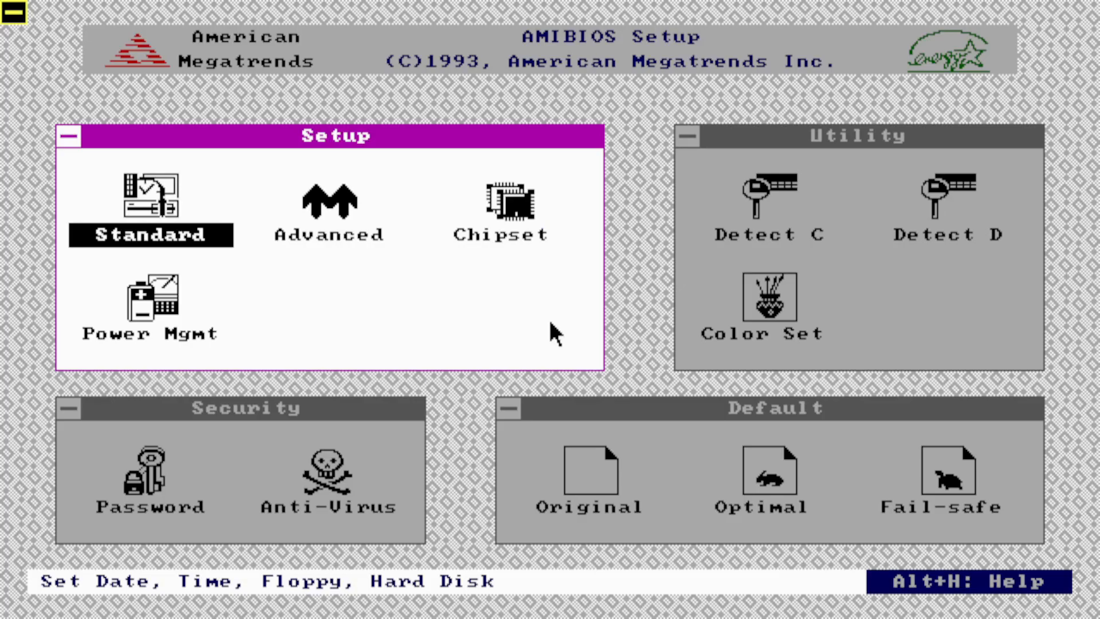
double_click(162, 203)
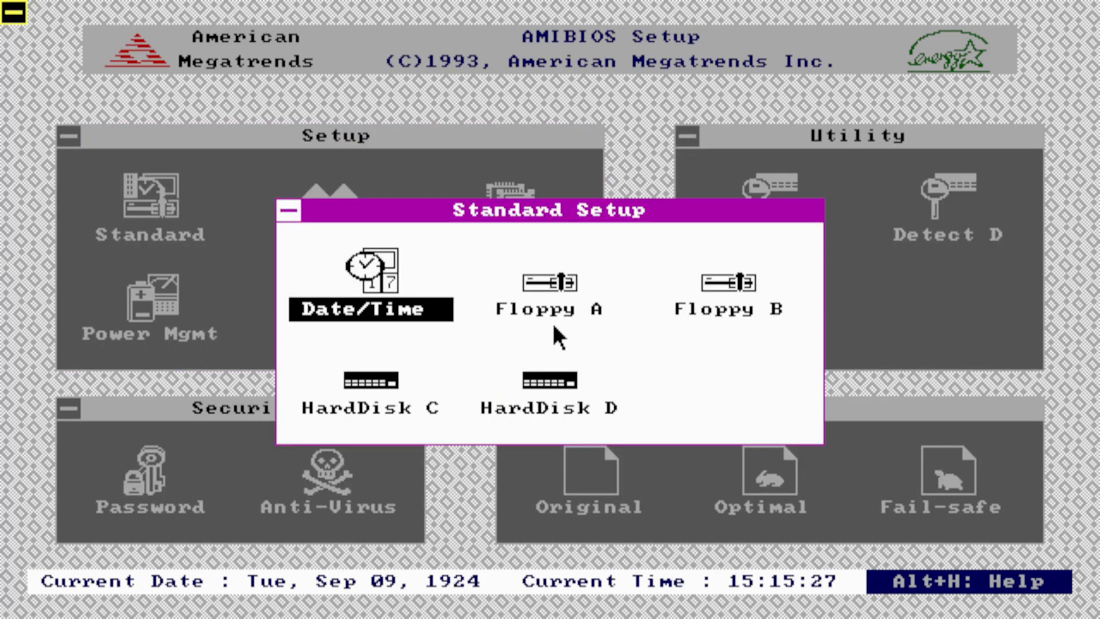
double_click(390, 282)
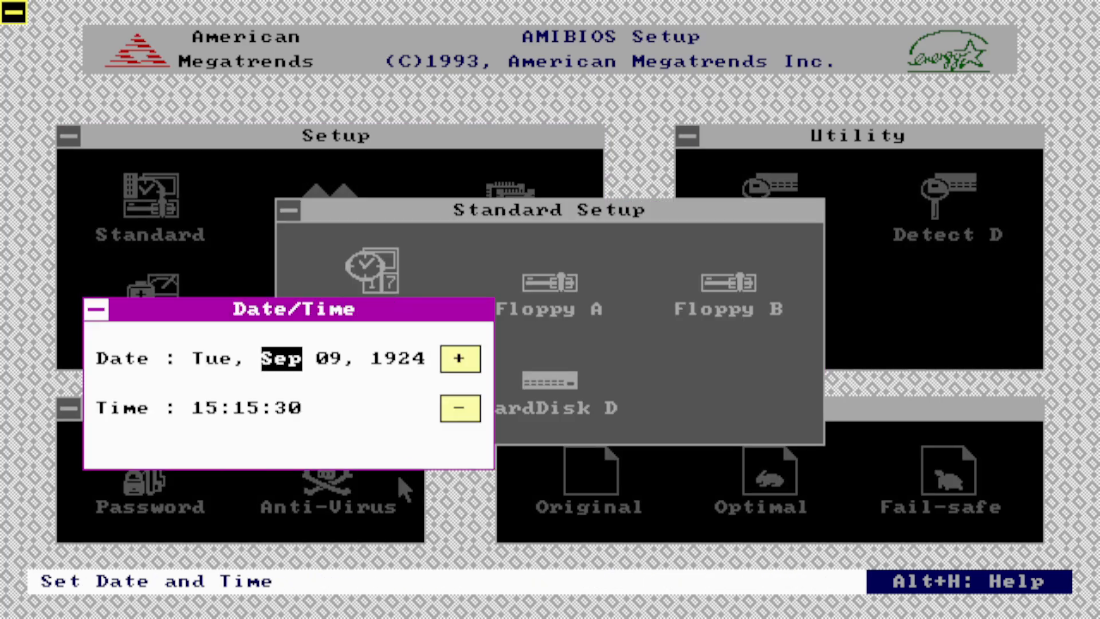
click(401, 360)
click(460, 359)
click(459, 359)
click(460, 359)
click(460, 359)
click(460, 359)
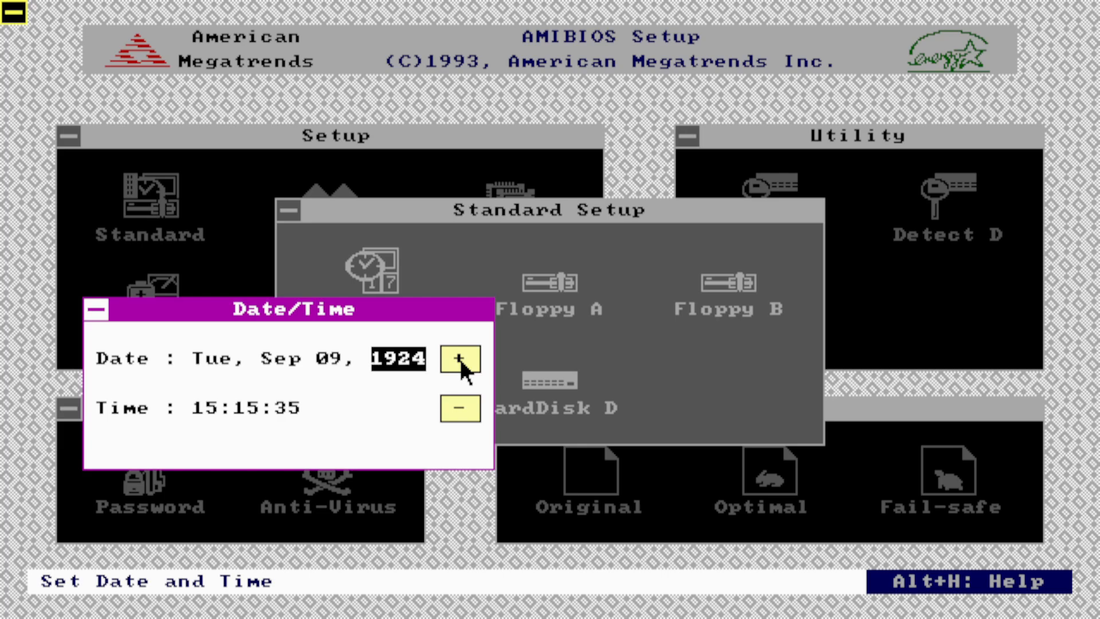
click(95, 312)
click(191, 318)
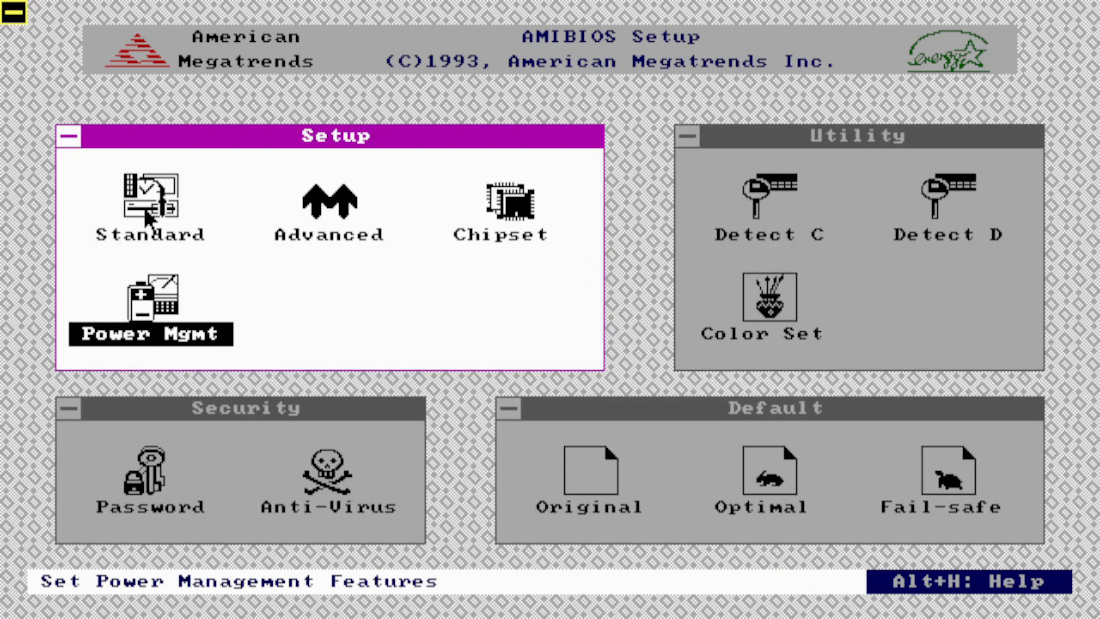
- Open and close the Power Management, Advanced and Chipset setup pages in turn
double_click(171, 283)
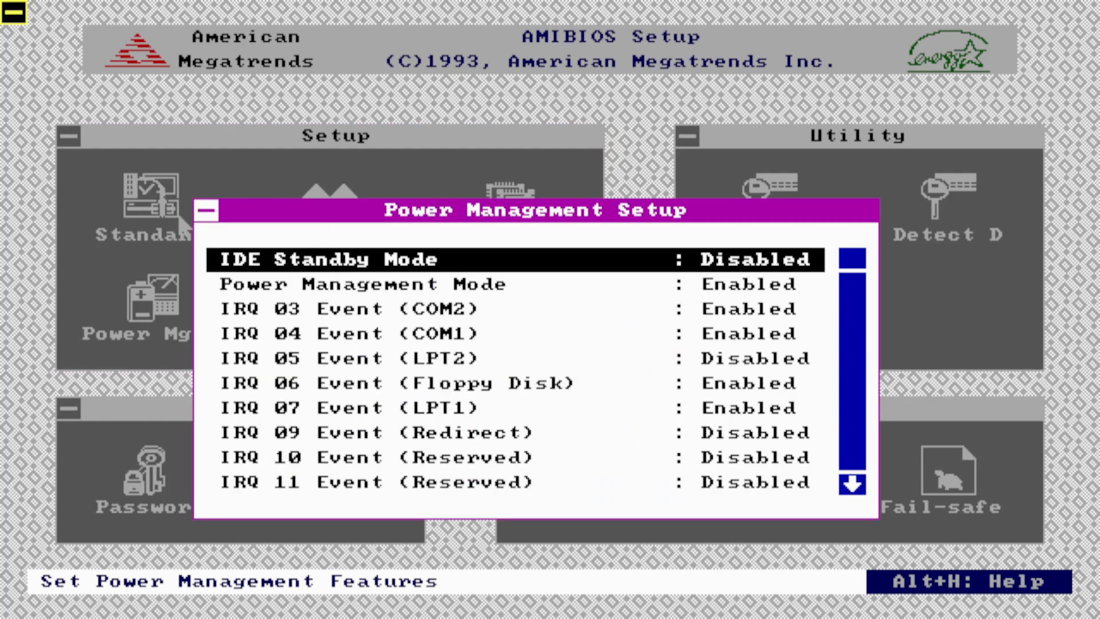
click(204, 212)
double_click(330, 205)
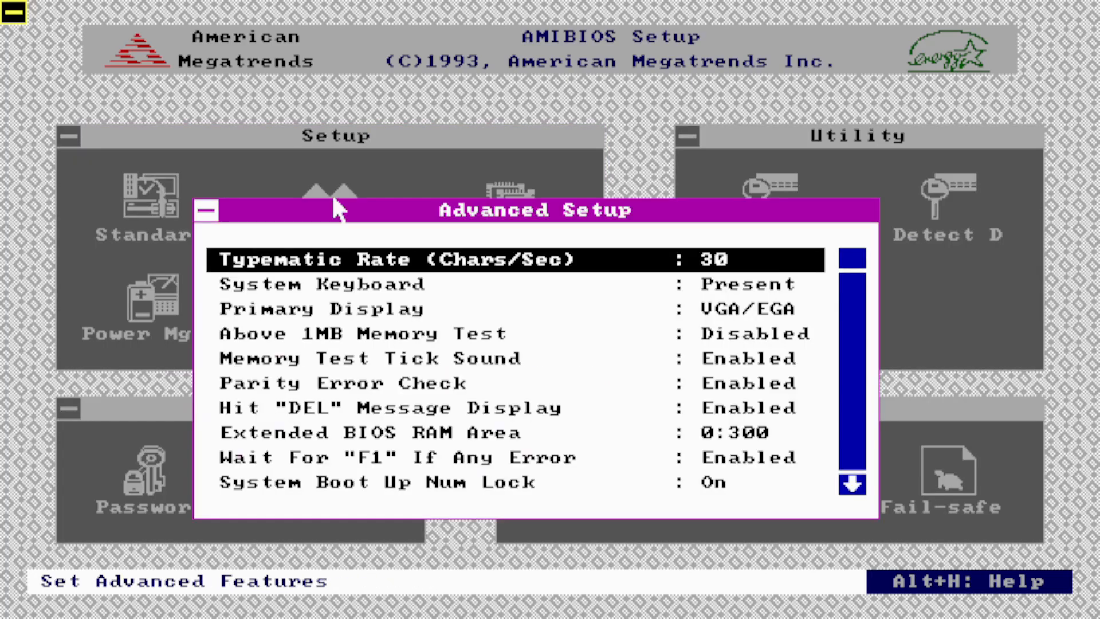
click(204, 211)
double_click(496, 202)
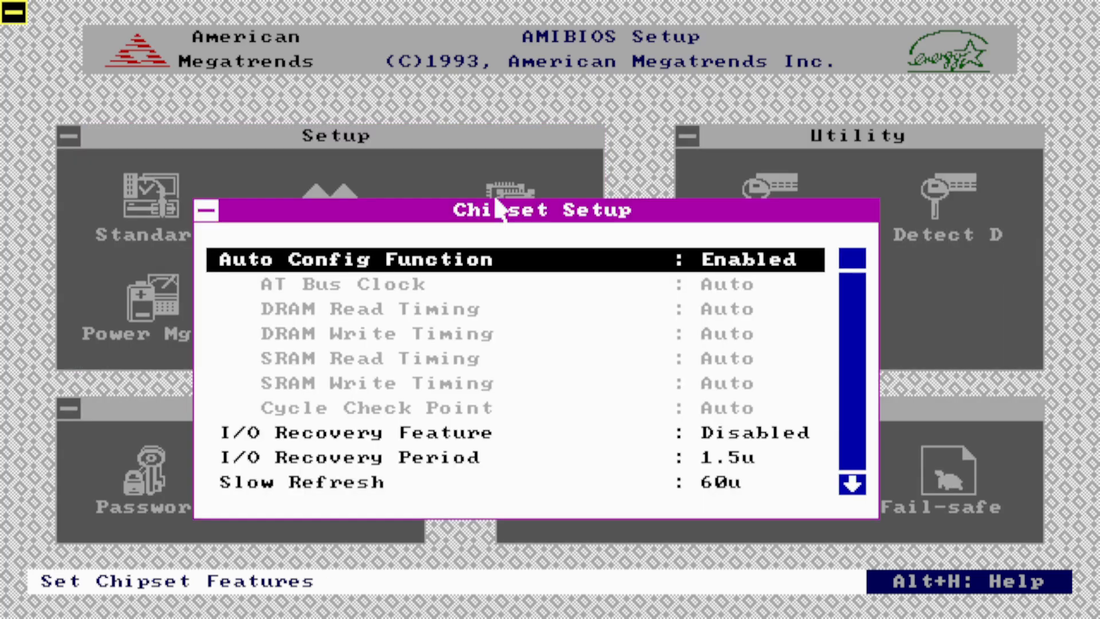
click(212, 212)
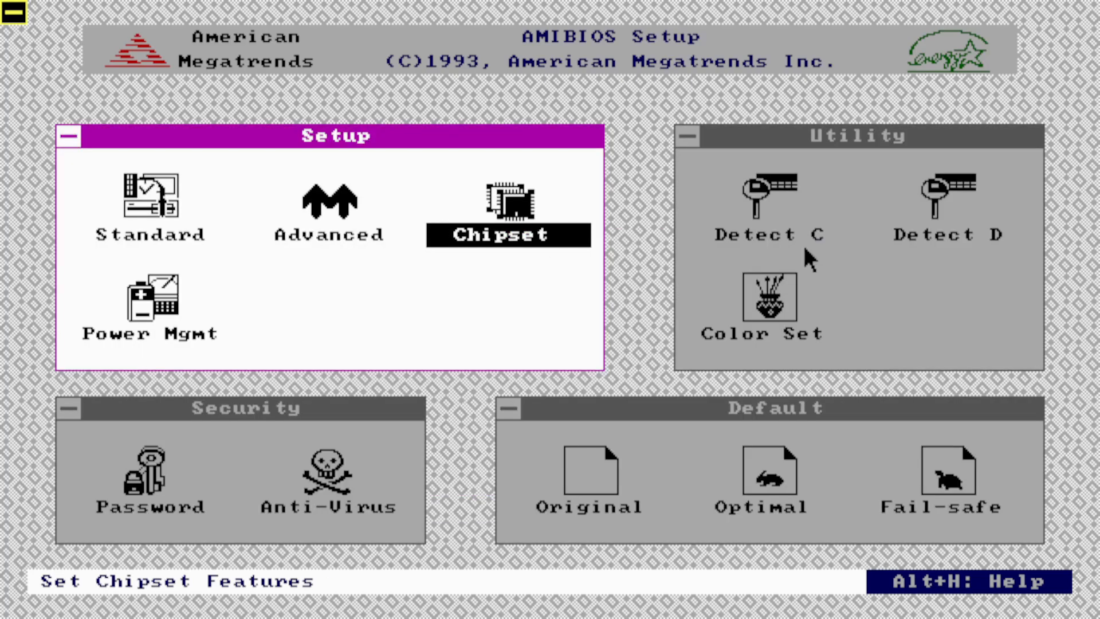
- Auto-detect hard disk C, retrying after 'Not Detected', and accept 4161 cylinders, 16 heads, 63 sectors
click(769, 198)
double_click(767, 195)
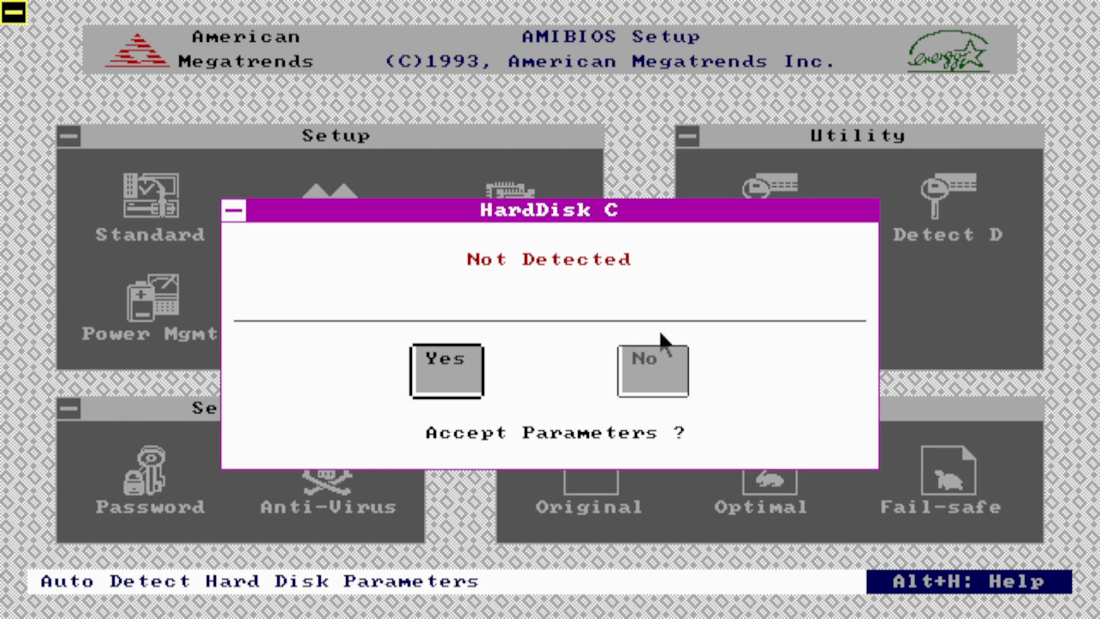
click(639, 387)
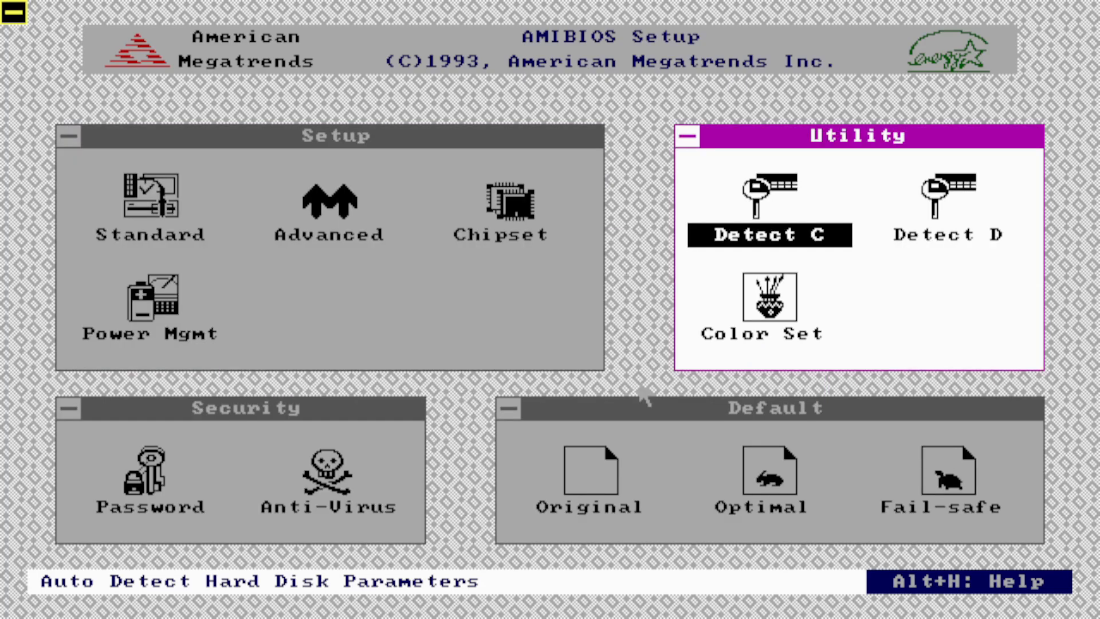
double_click(748, 227)
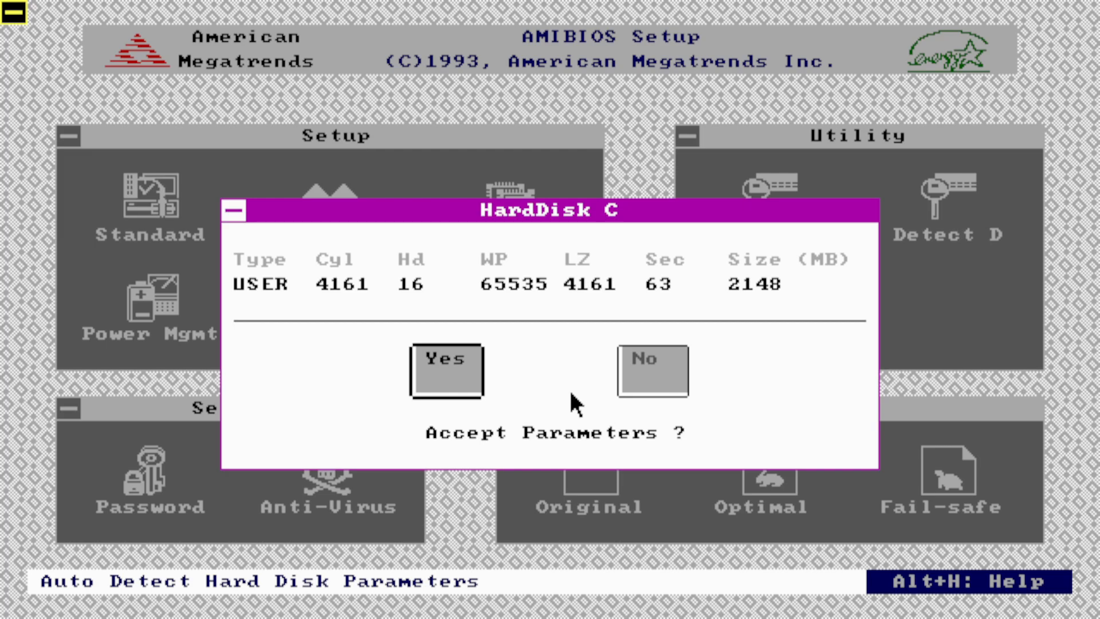
click(445, 372)
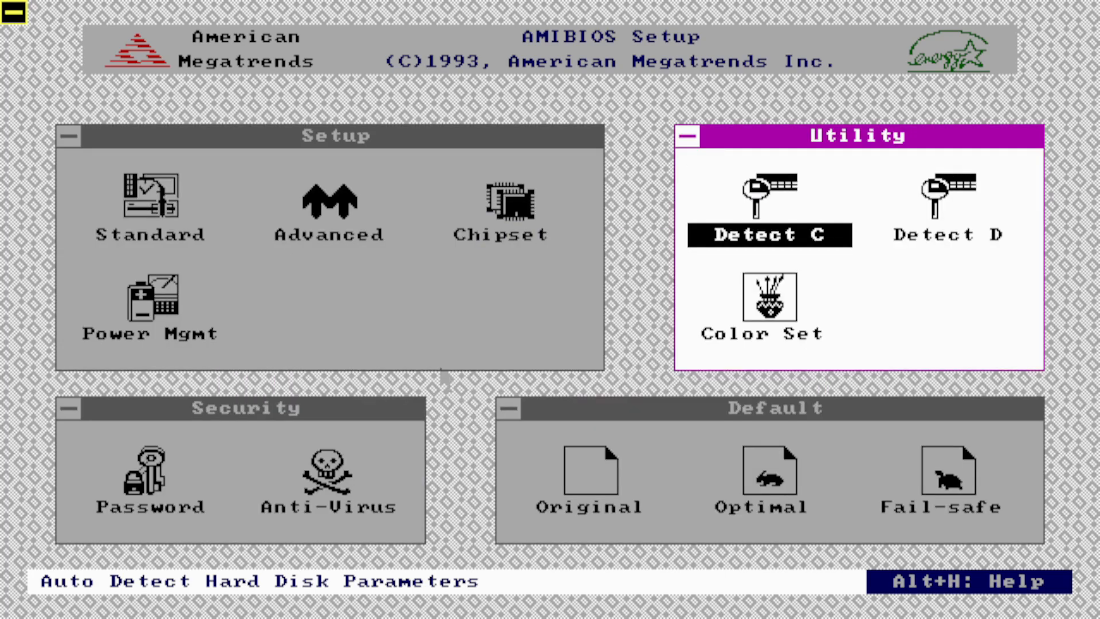
- Apply the Sky colour scheme, then save changes and exit setup to reboot
double_click(771, 301)
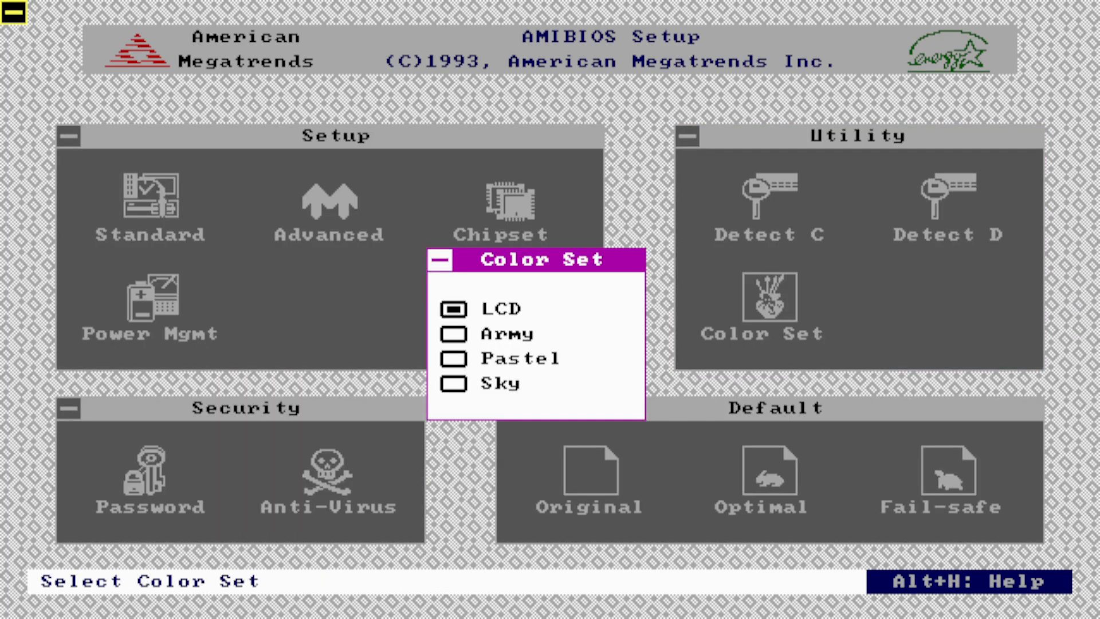
double_click(455, 382)
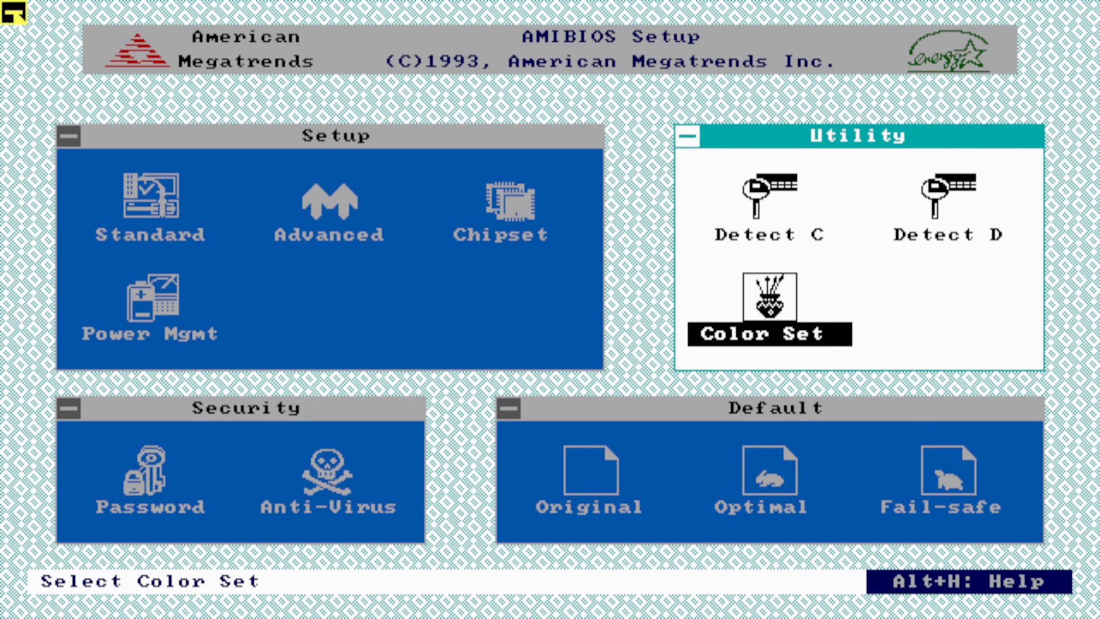
double_click(13, 13)
click(636, 228)
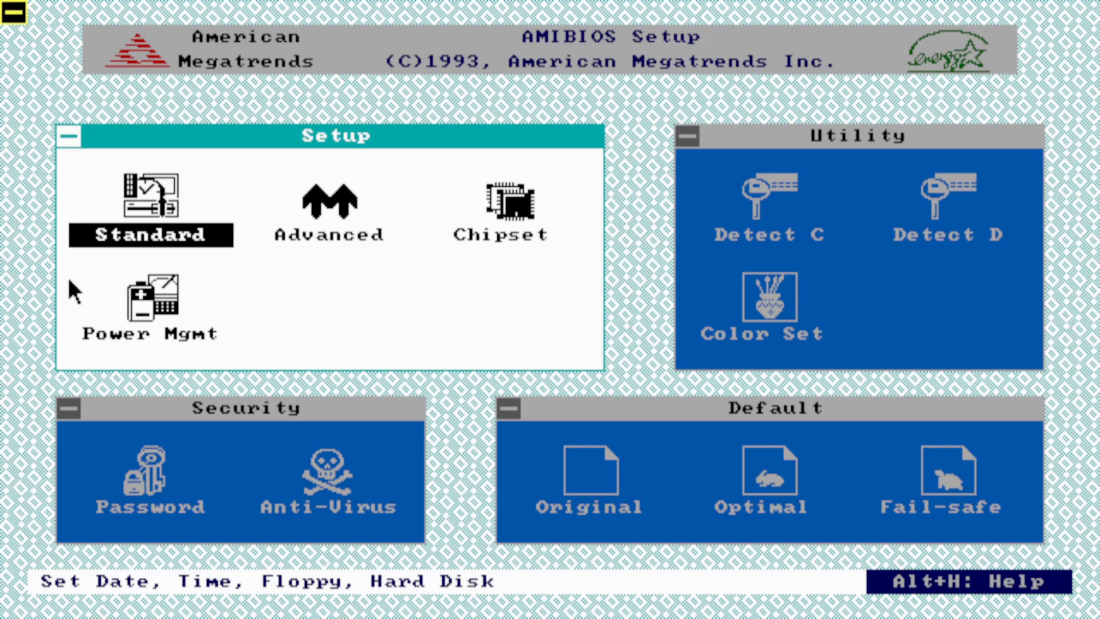
- Set Floppy A to 1.44 MB and Floppy B to Not Installed in Standard setup
double_click(140, 213)
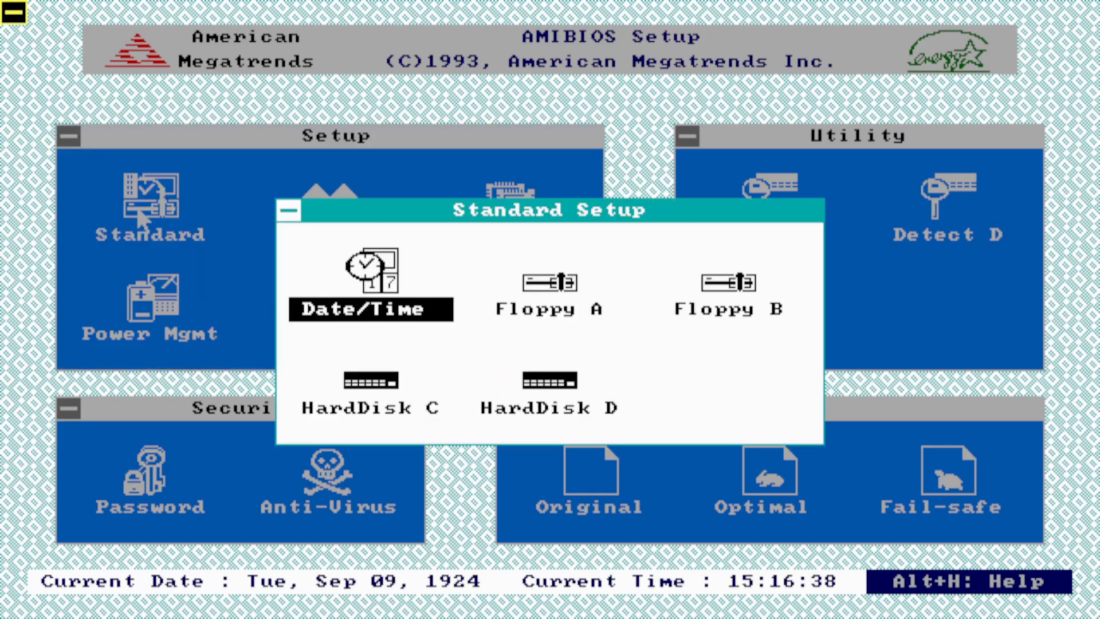
key(Right)
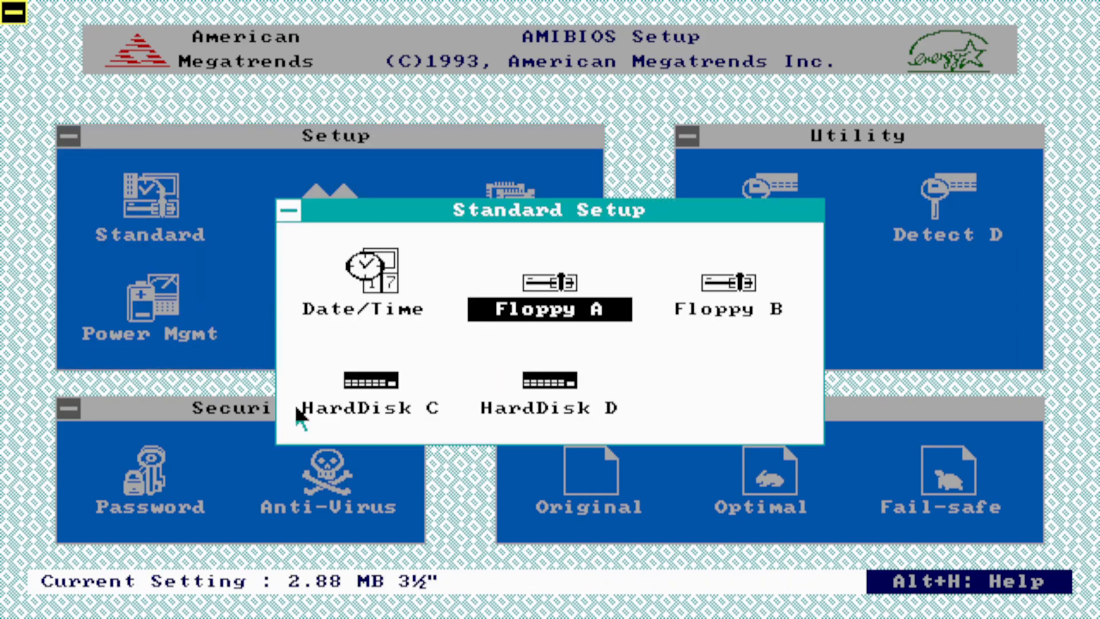
key(Return)
key(Up)
key(Return)
key(Right)
key(Return)
key(Down)
key(Return)
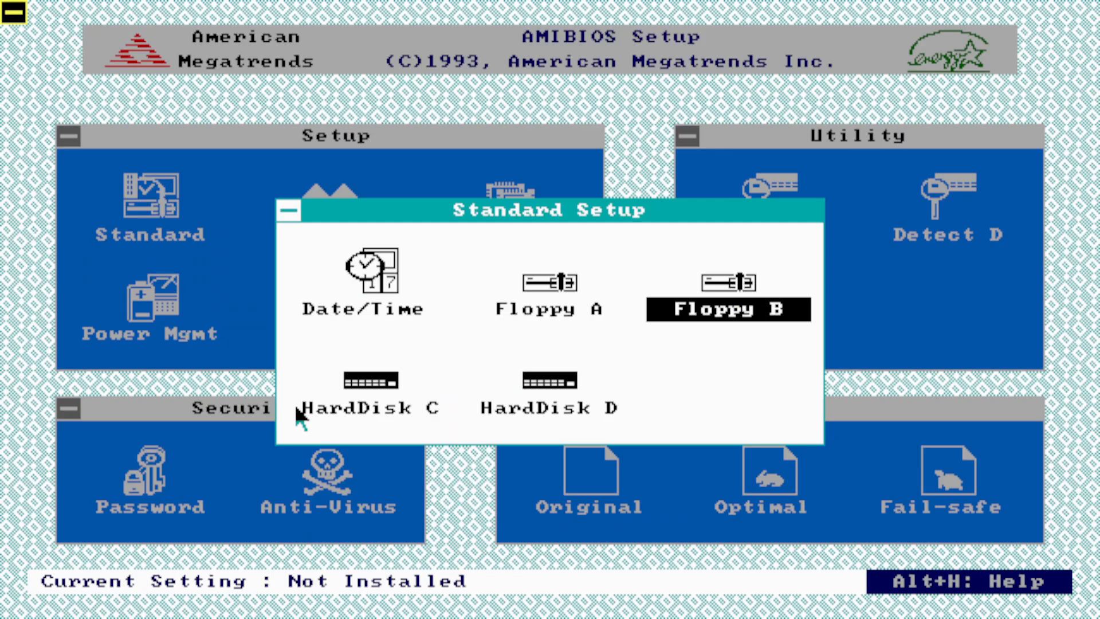
- Check the HardDisk C type without changing it and back out of setup
key(Right)
key(Return)
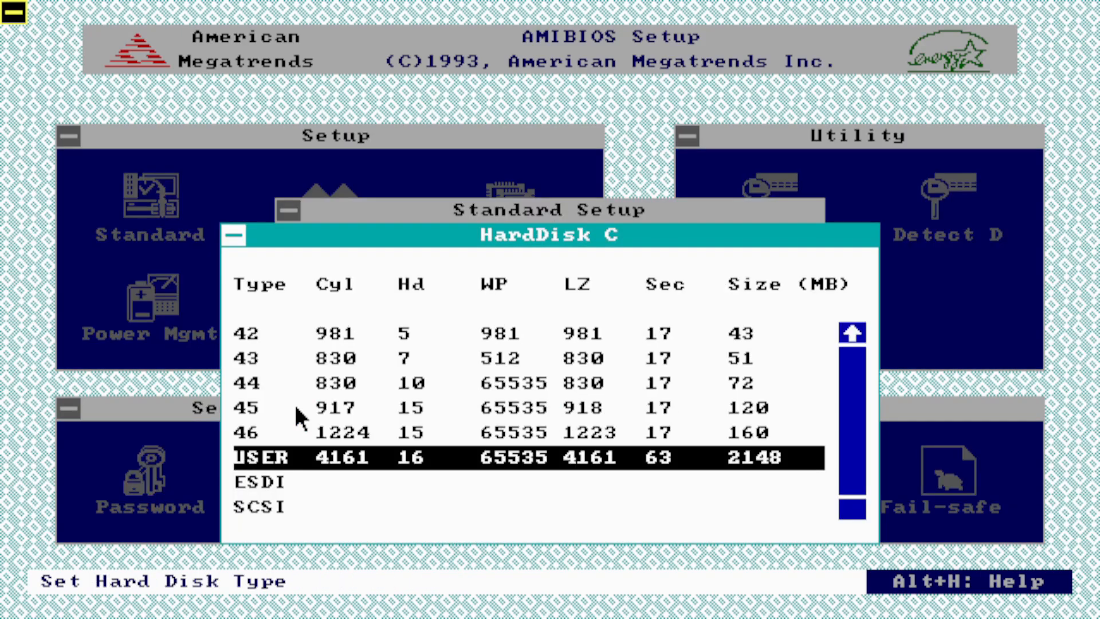
key(Return)
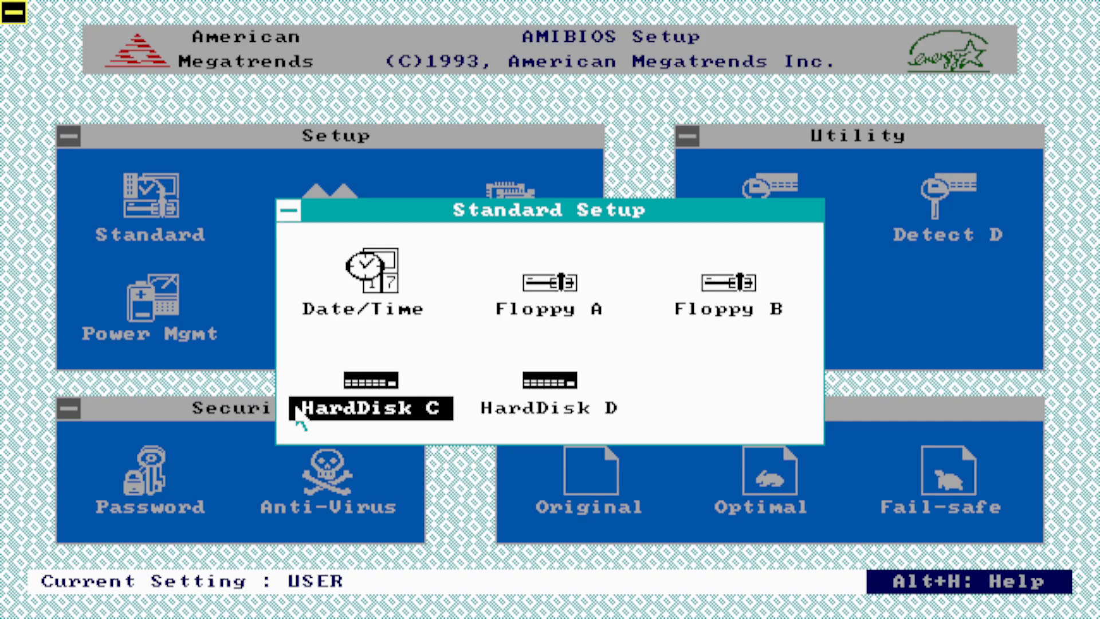
key(Escape)
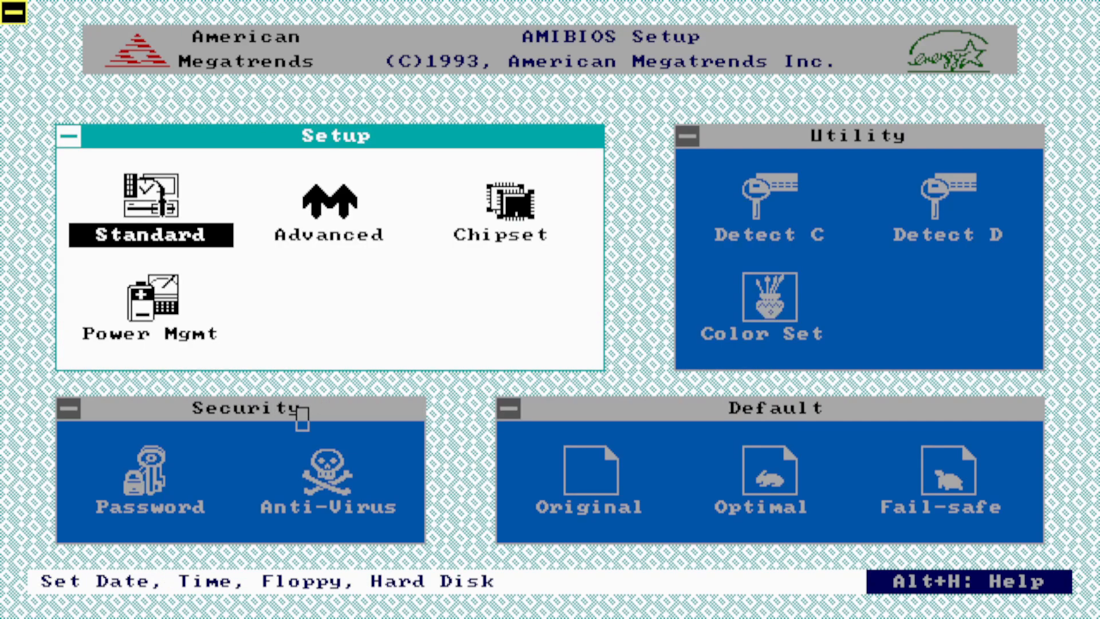
key(Escape)
- Save the BIOS settings, reboot, and boot from the diskette into MS-DOS 6.22 Setup
key(Return)
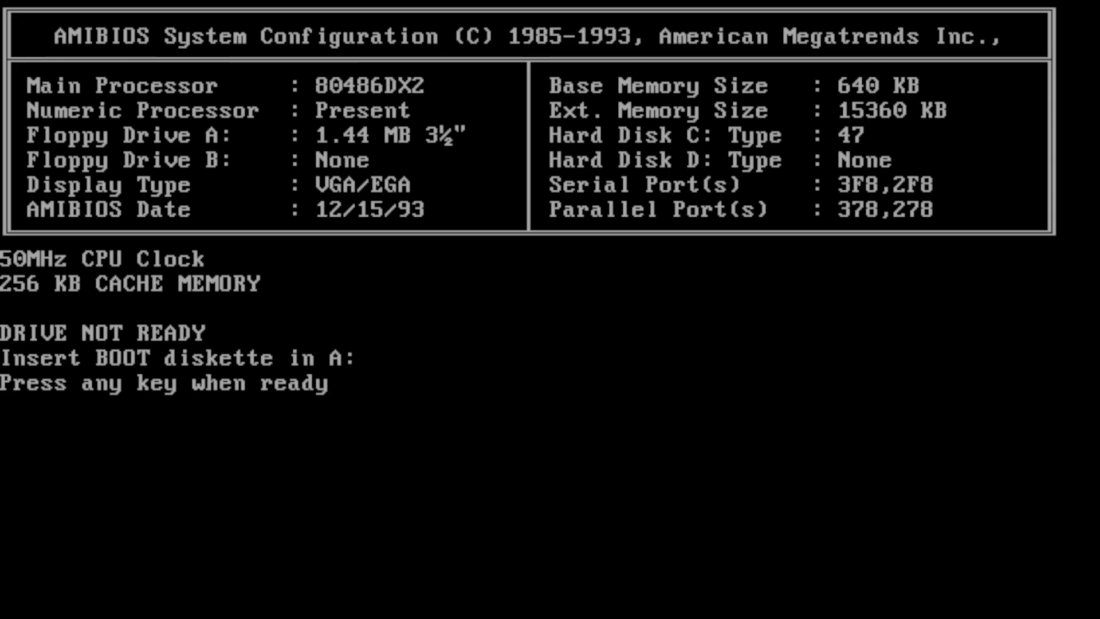
key(Return)
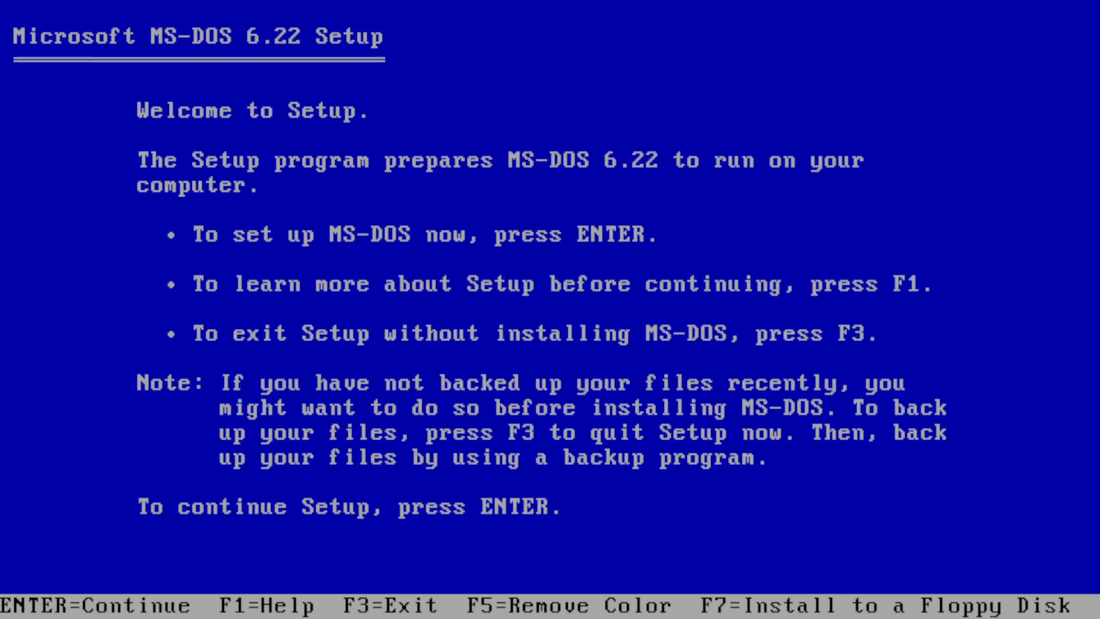
- Quit MS-DOS Setup to the A:\> prompt and launch FDISK
key(F3)
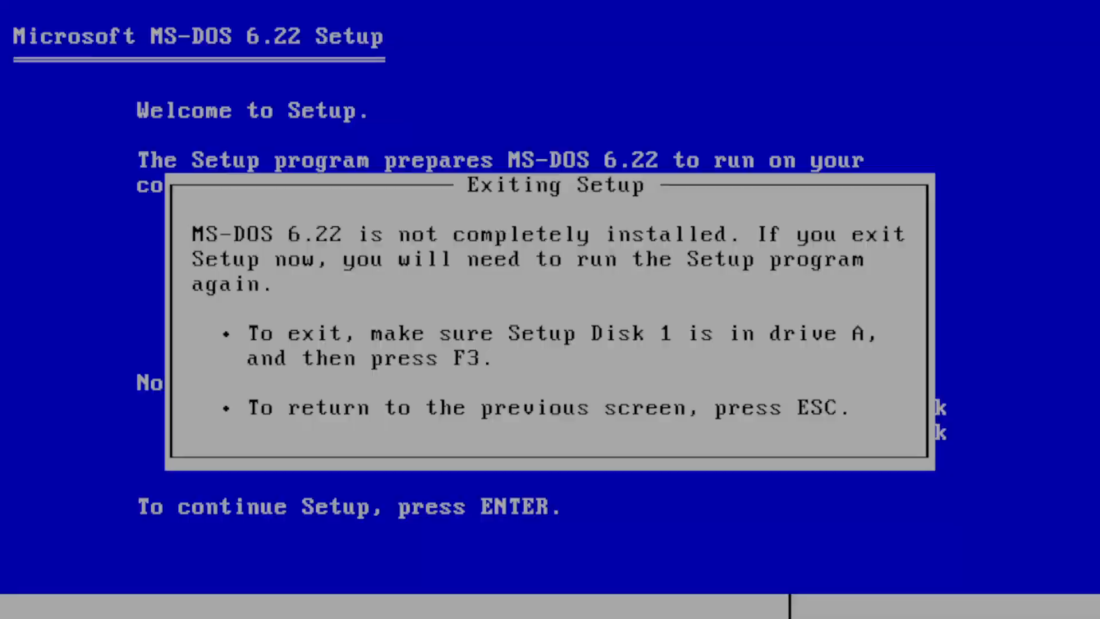
key(F3)
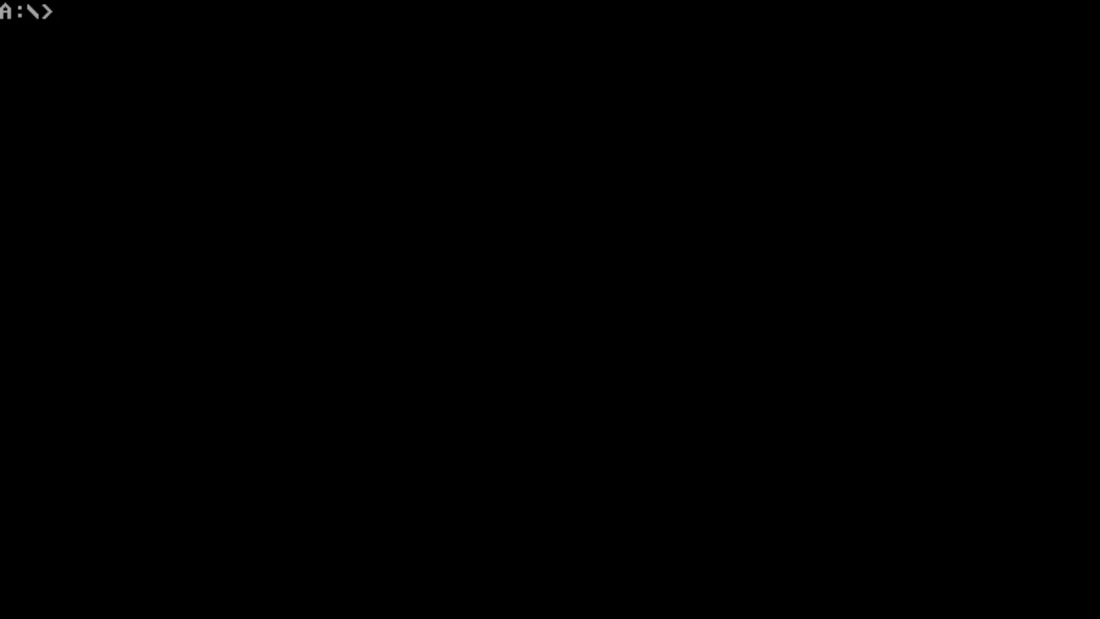
text(fdisk)
key(Return)
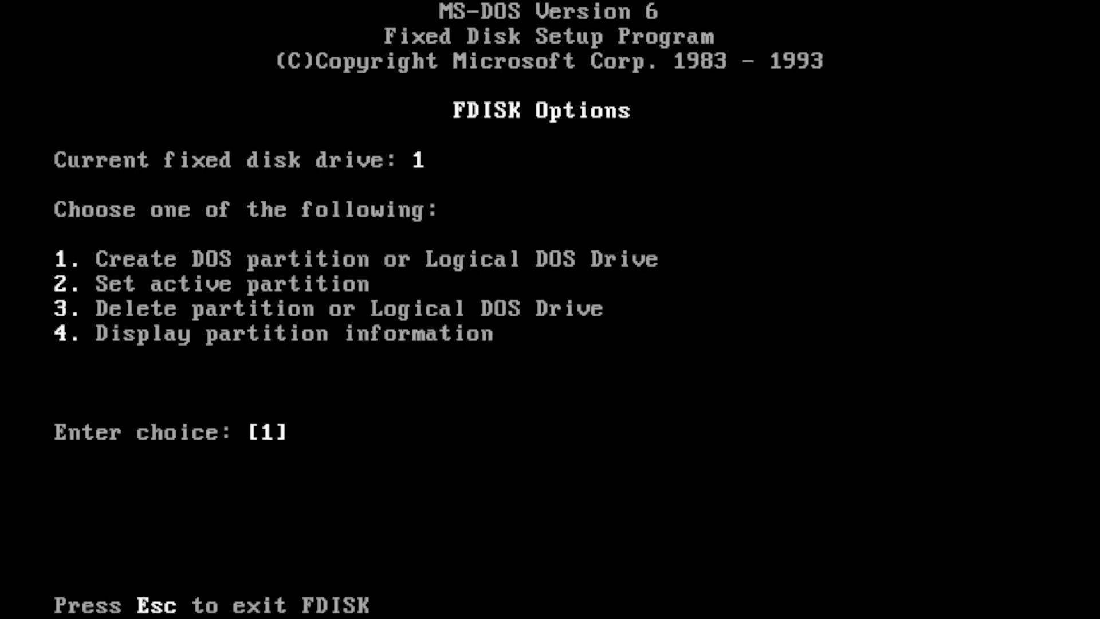
- View primary DOS partition creation for the 504 MB disk, declining maximum size, then back out
key(Return)
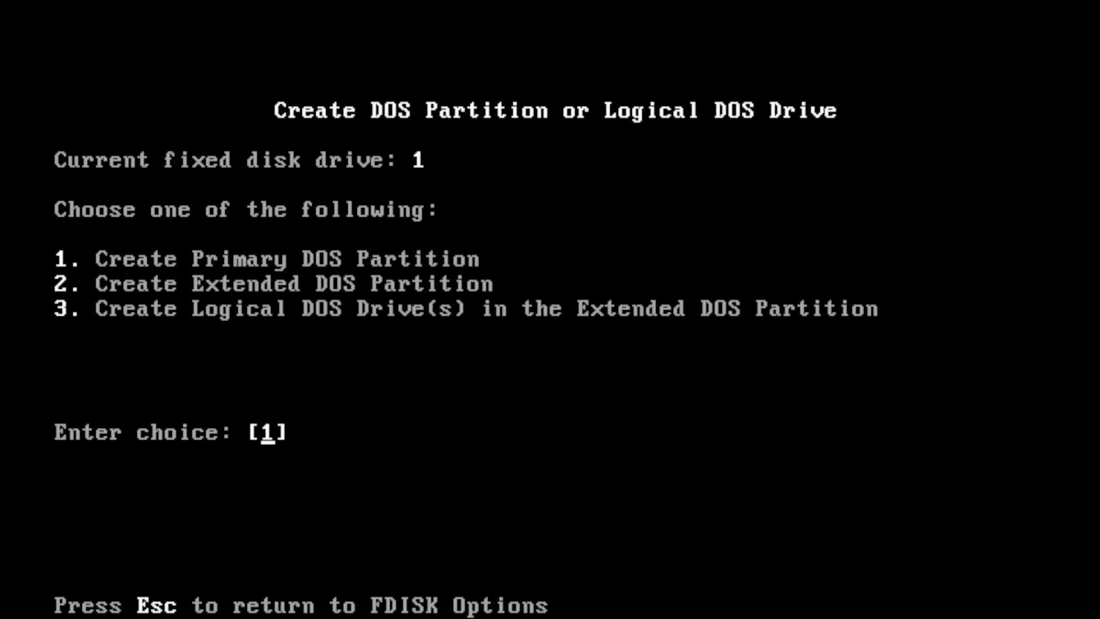
key(Return)
text(N)
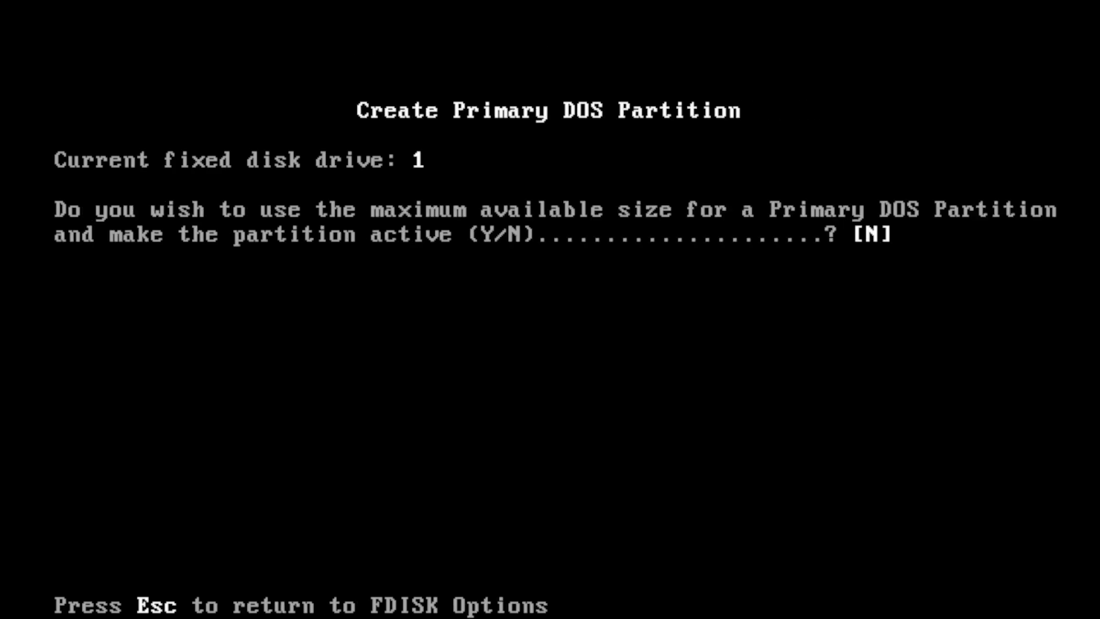
key(Return)
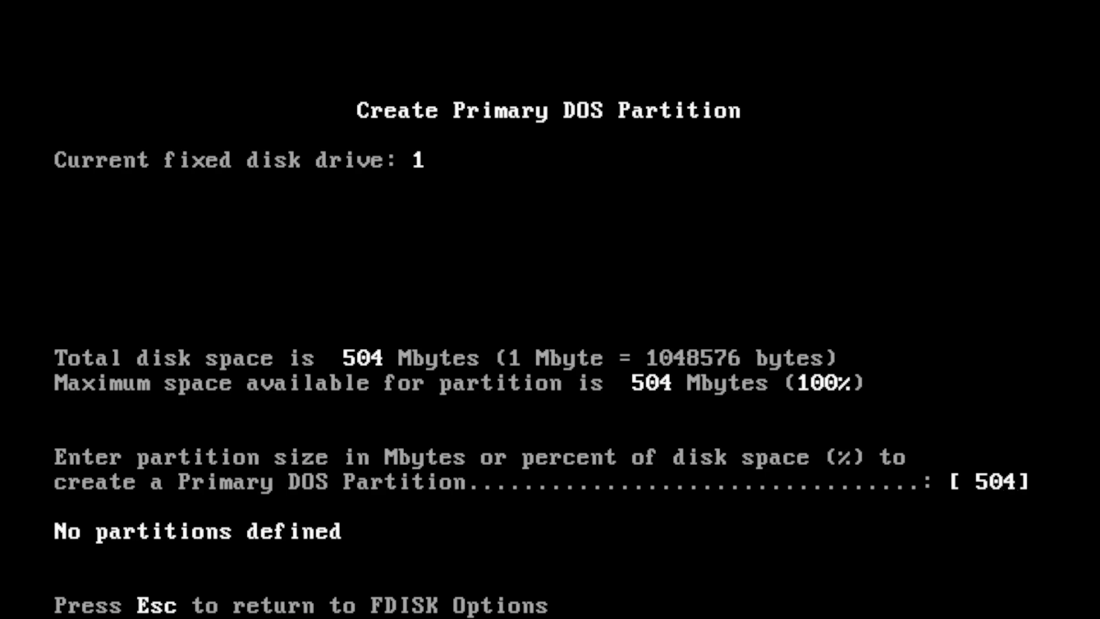
key(Escape)
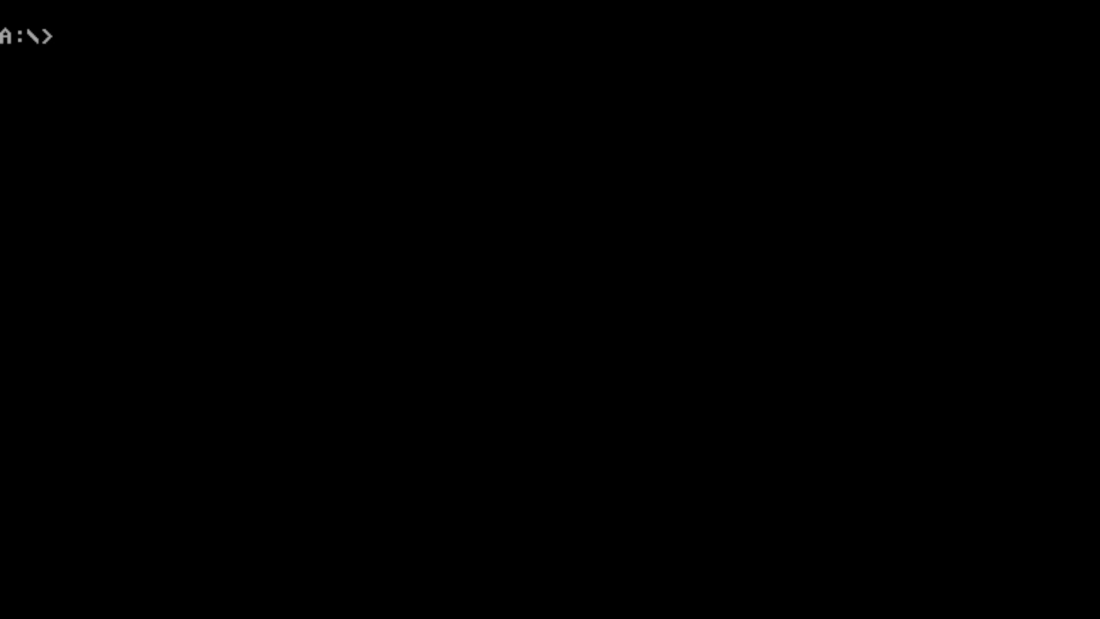
- Run EZ-Drive's fully automatic install with default 2109 MB and 28 MB partitions, then restart
text(ez)
key(Return)
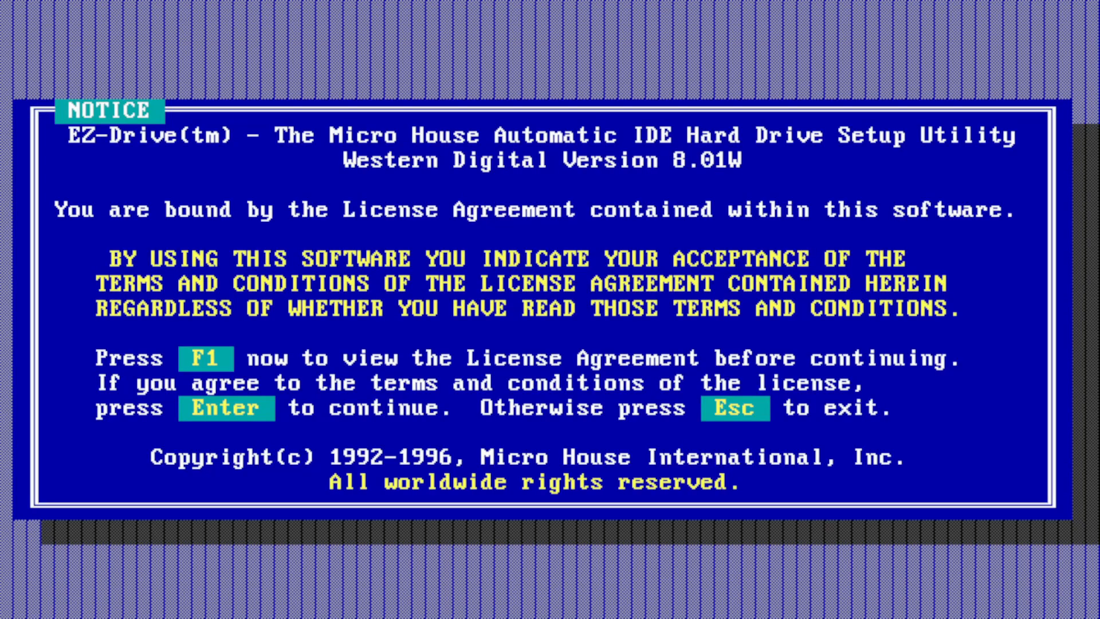
key(Return)
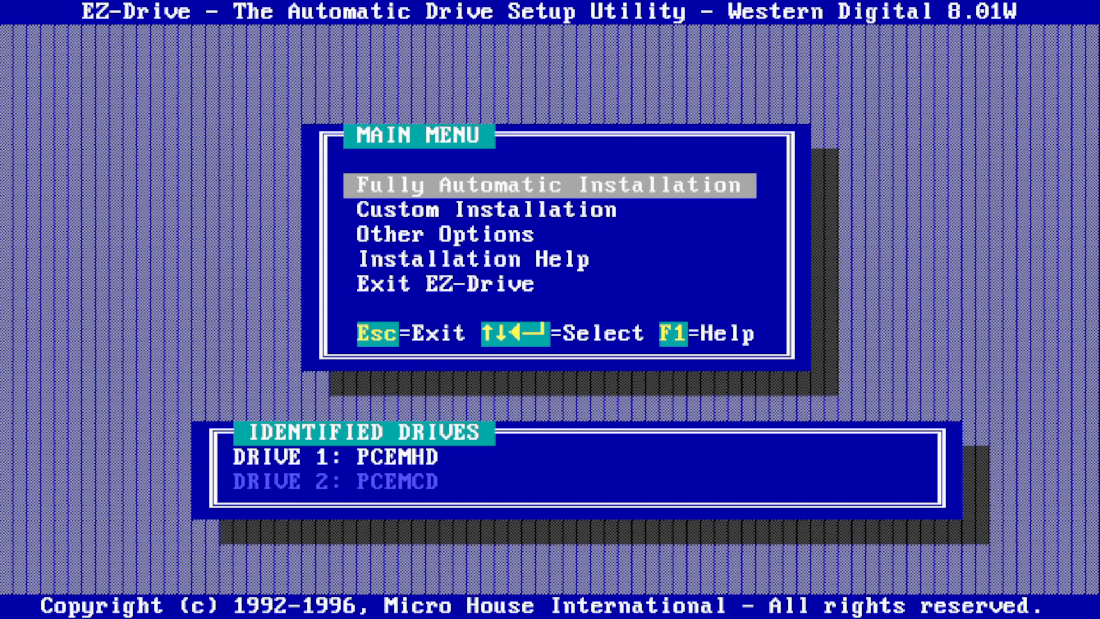
key(Return)
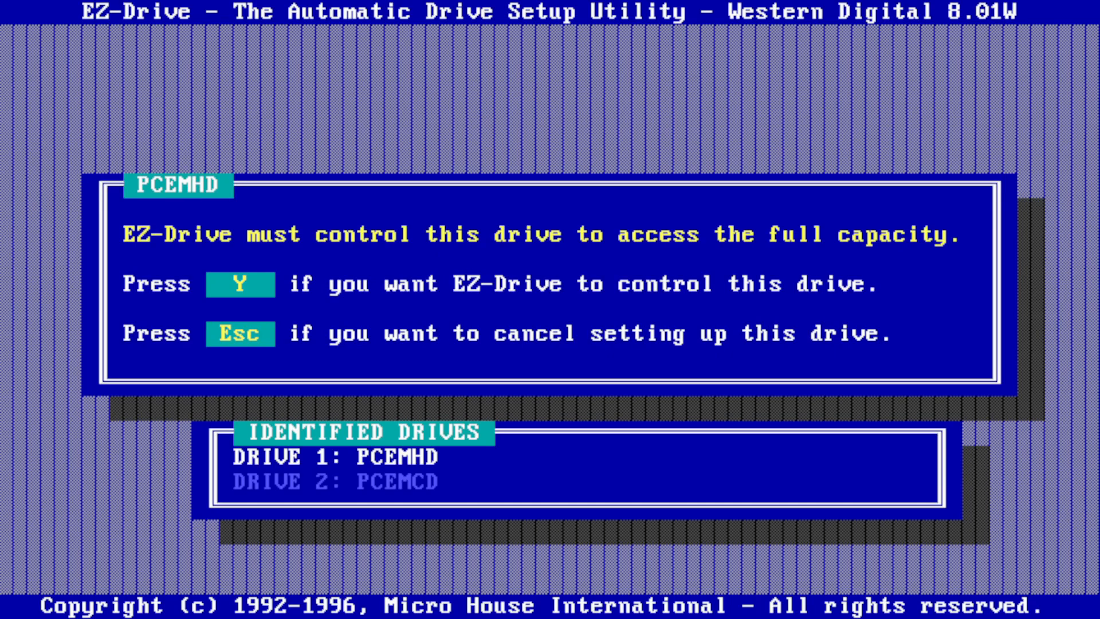
key(y)
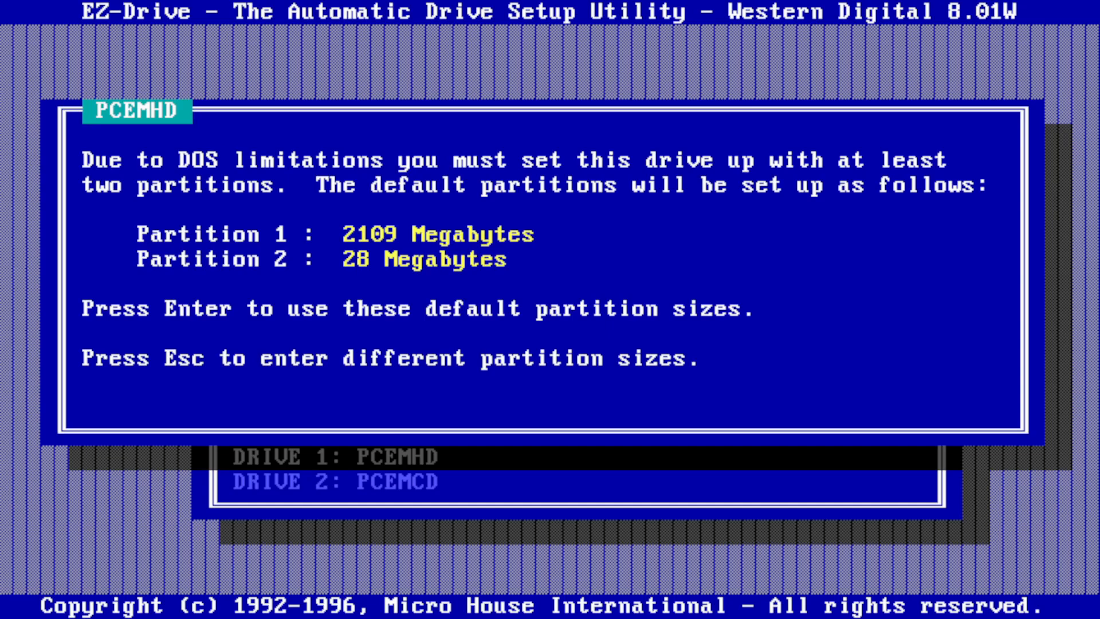
key(Return)
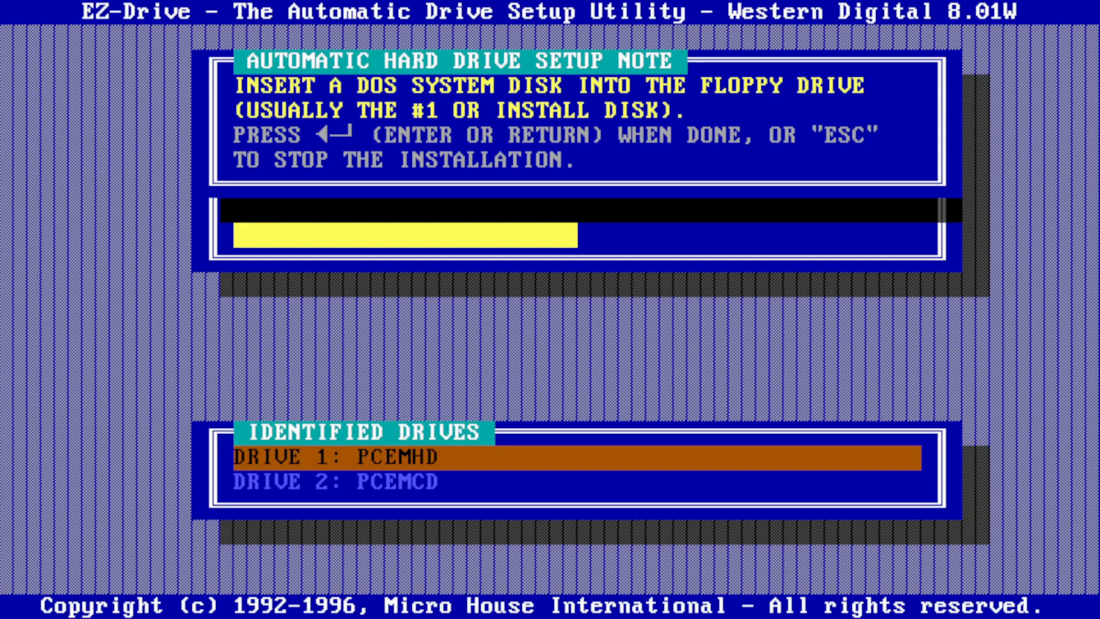
key(Return)
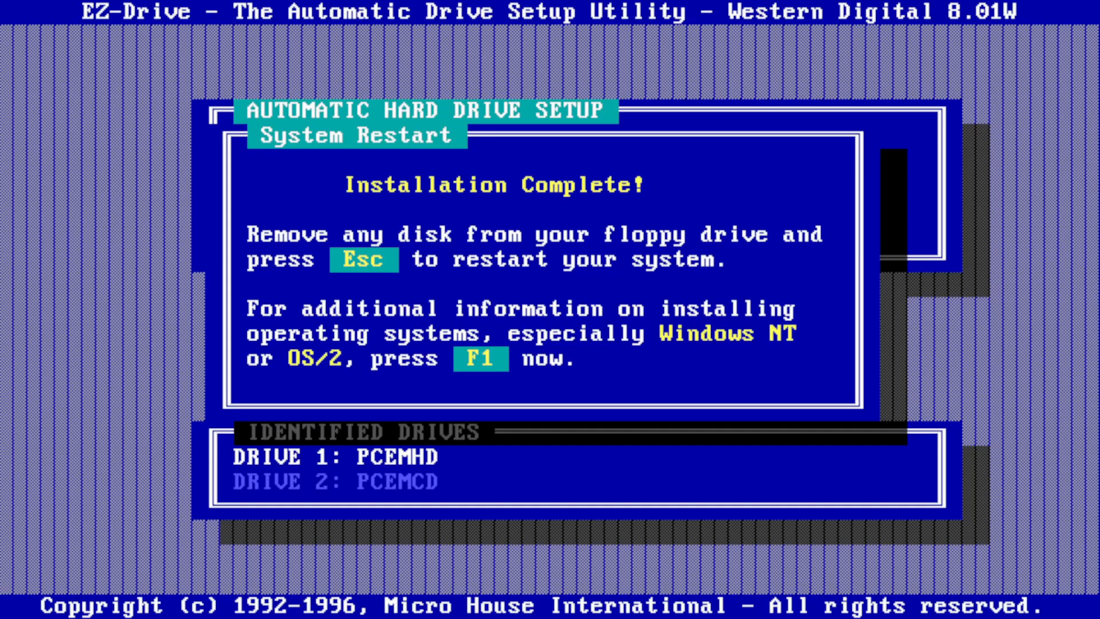
key(Escape)
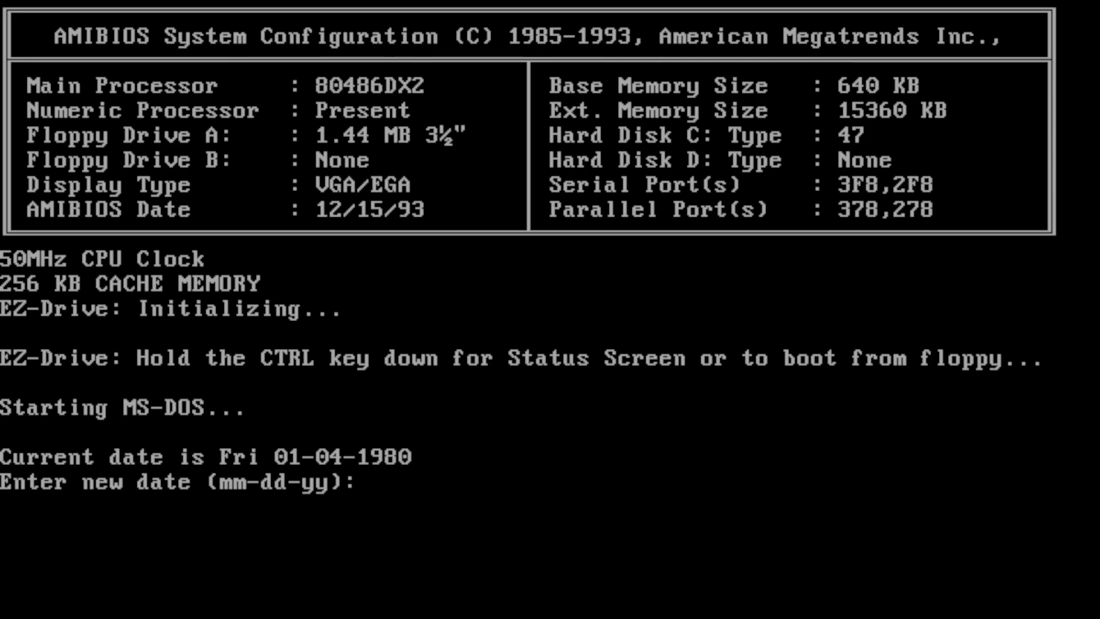
- Enter the date 09-09-2024 after 09-09-24 is rejected, keep the time, and reboot
text(09-09)
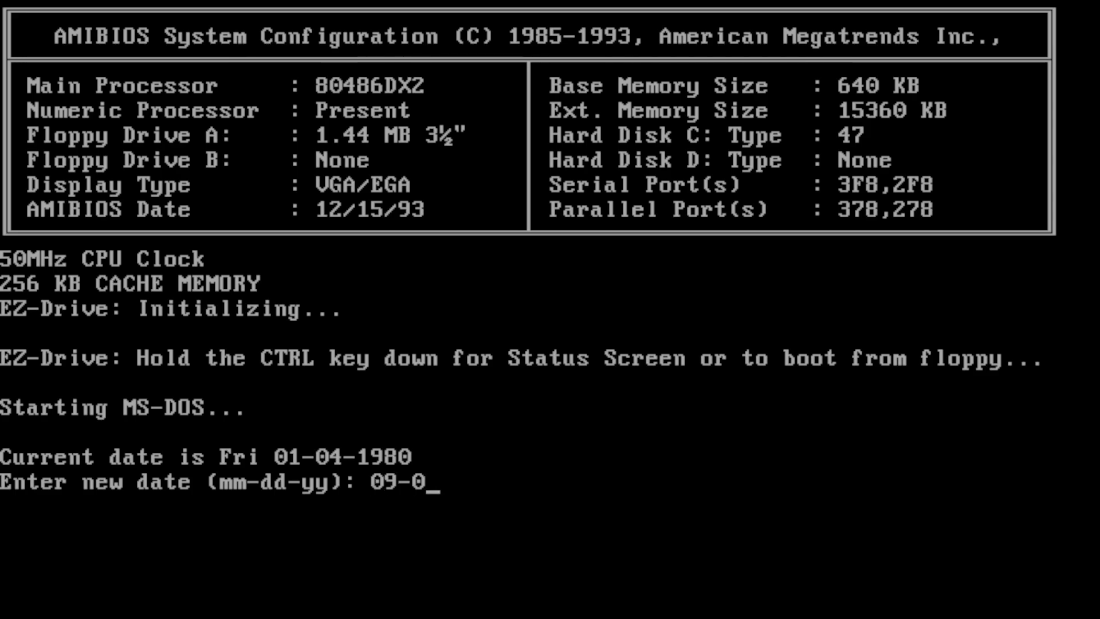
text(-24)
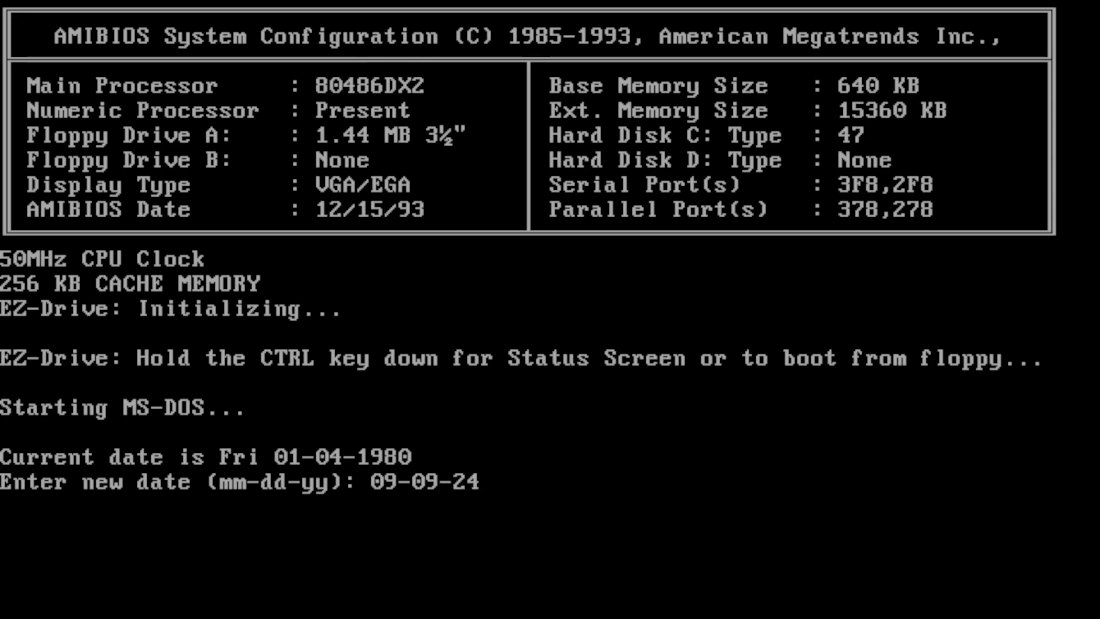
key(Return)
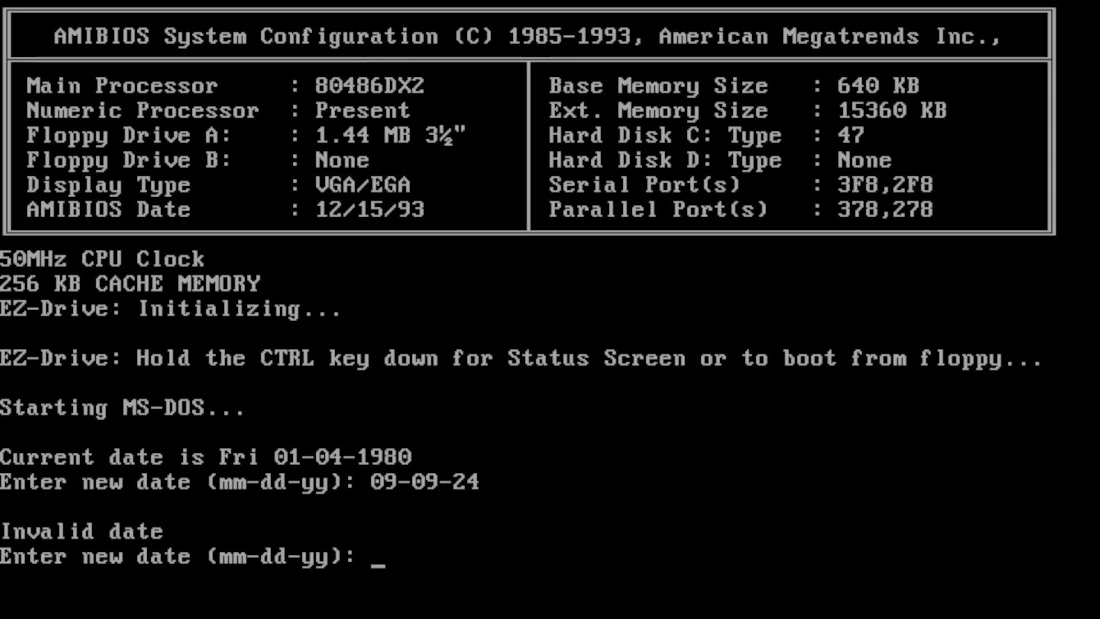
text(09-09-)
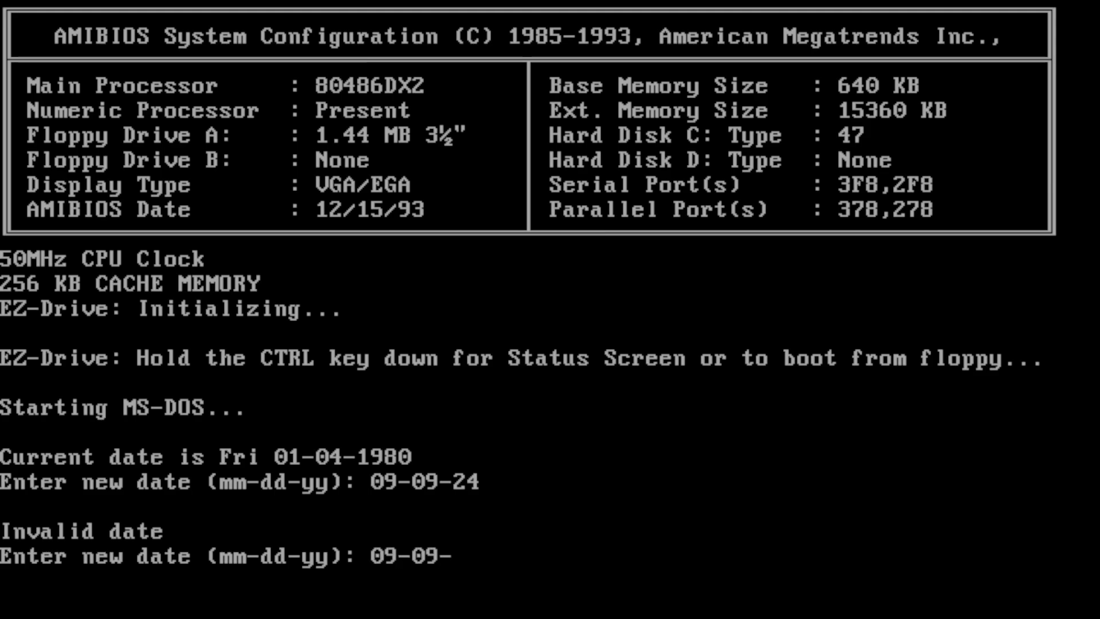
text(2024)
key(Return)
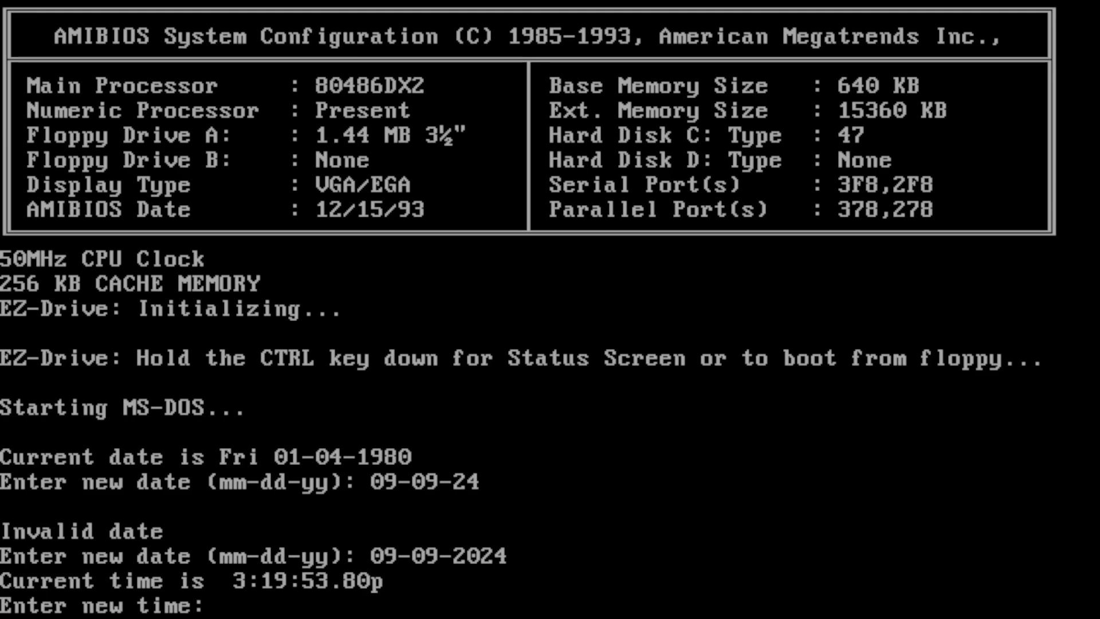
key(Return)
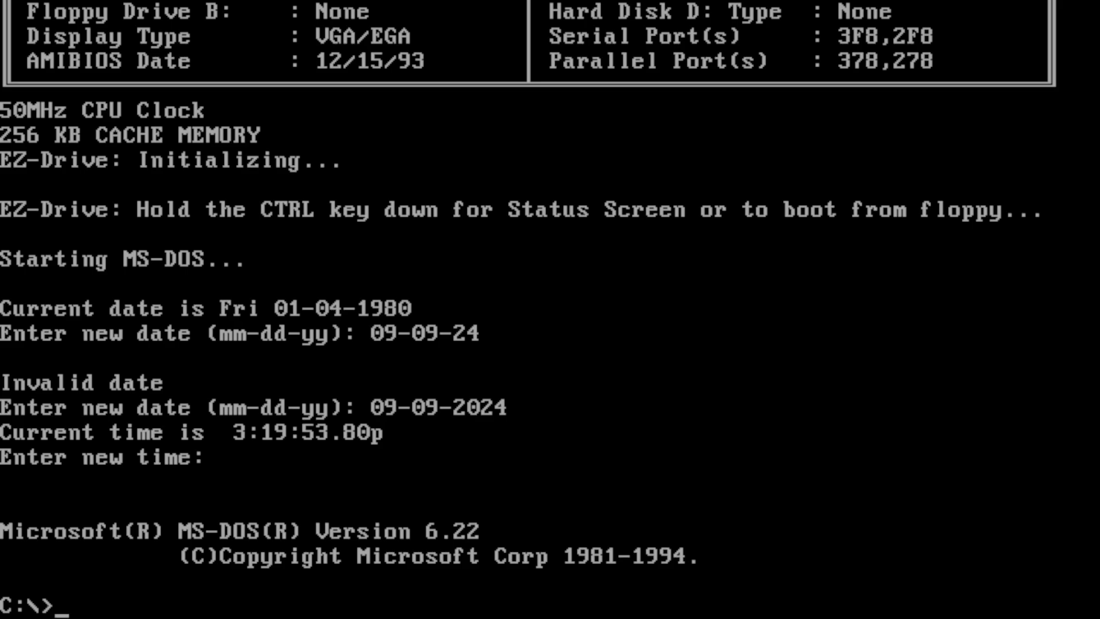
key(ctrl+alt+Delete)
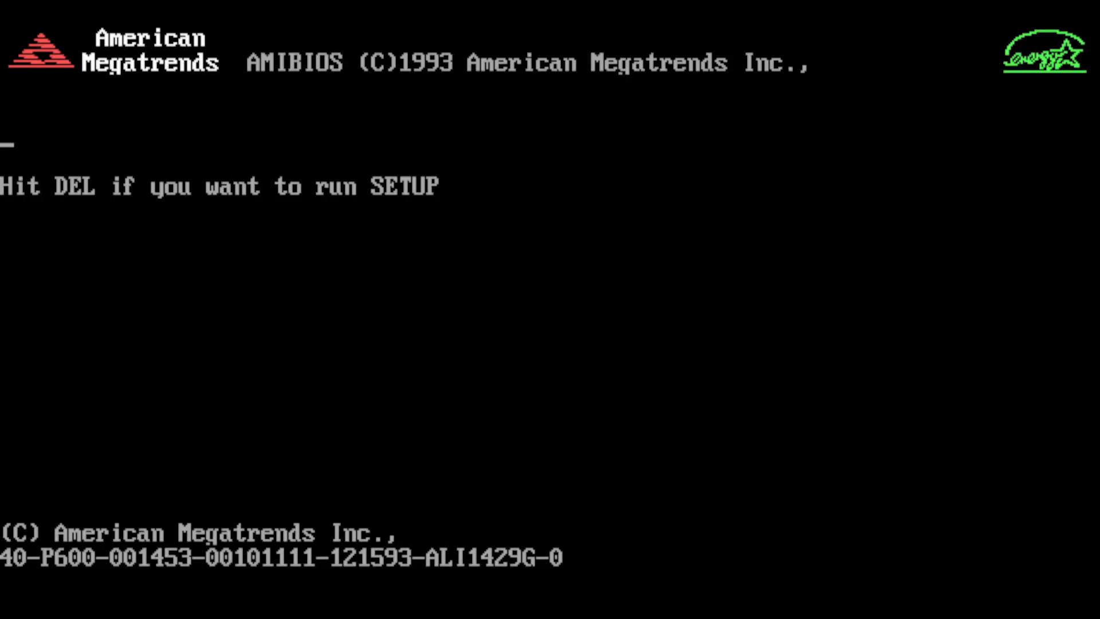
- Reboot via the EZ-Drive status screen, choosing drive A: to start the MS-DOS 6.22 setup disk
key(Delete)
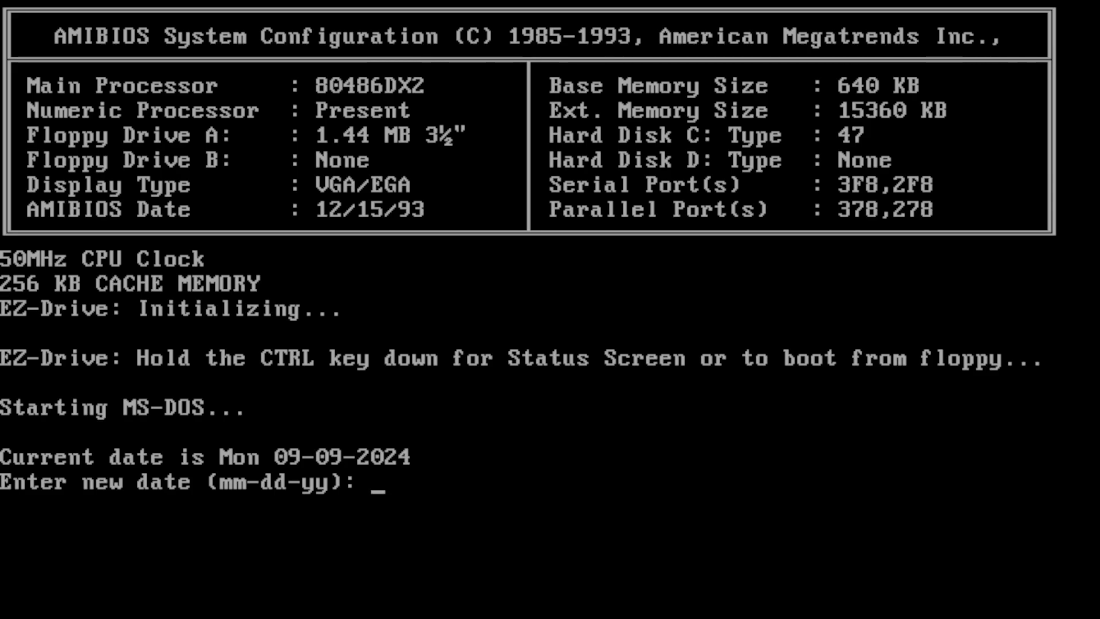
key(Return)
key(Return)
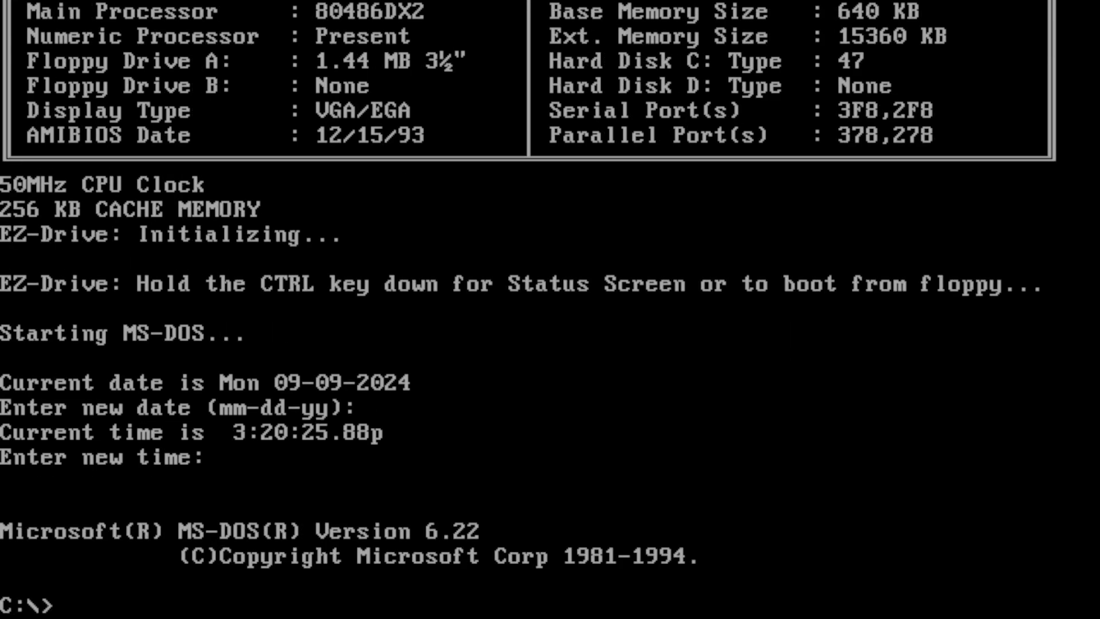
key(ctrl+alt+Delete)
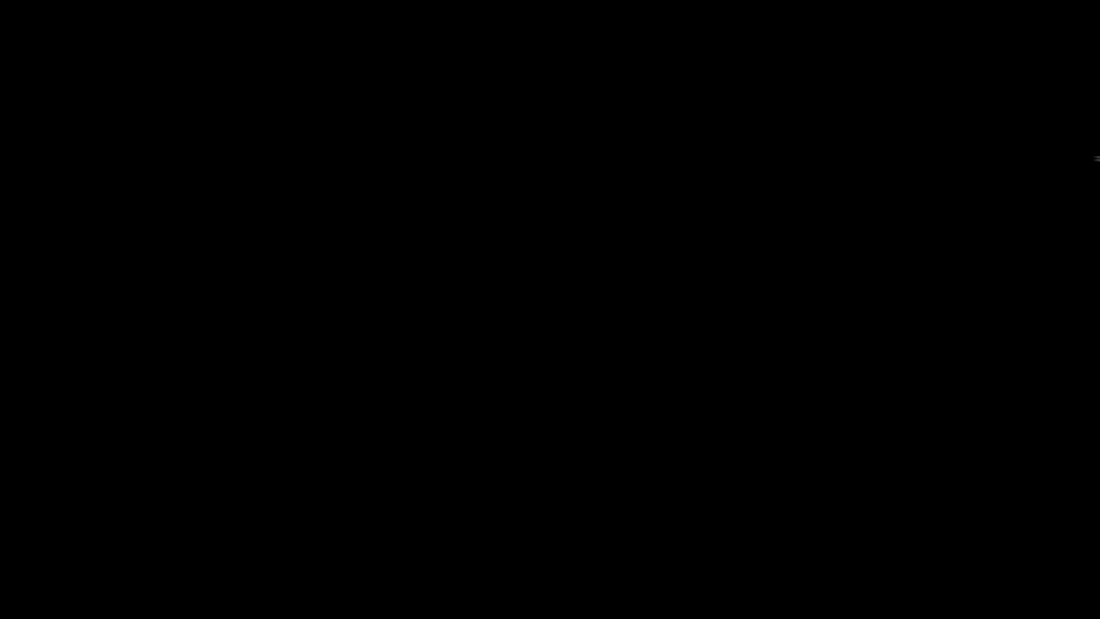
key(Delete)
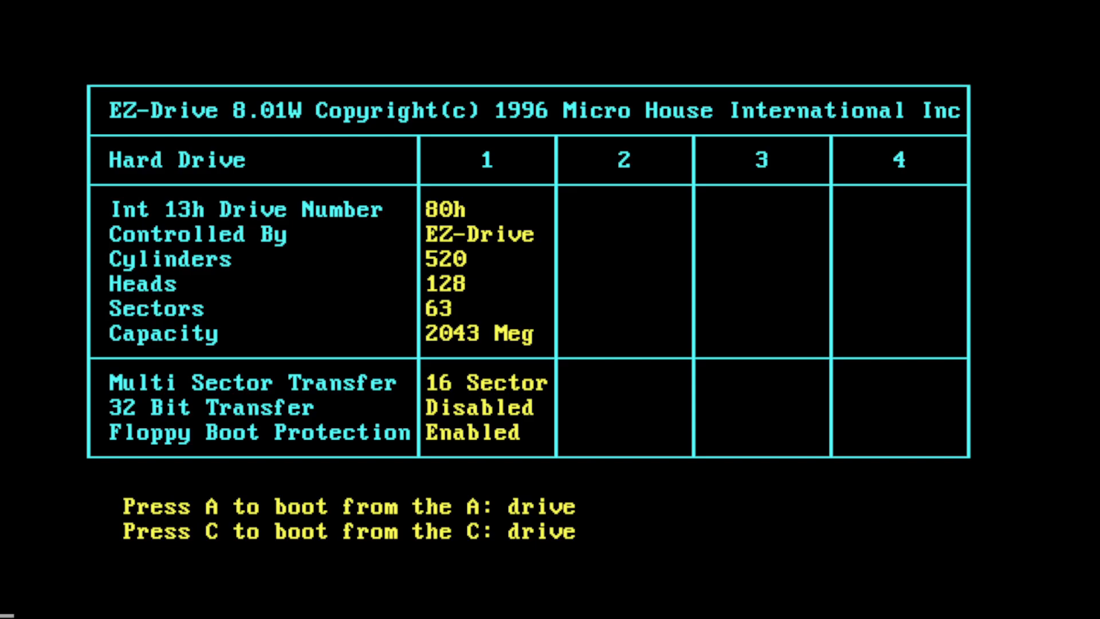
key(a)
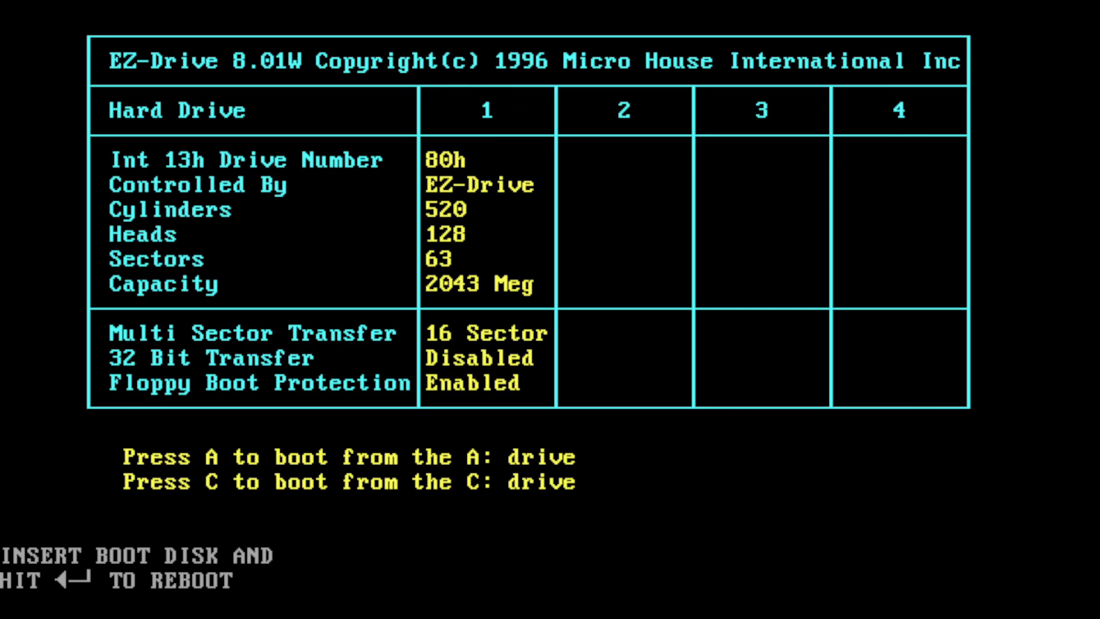
key(Return)
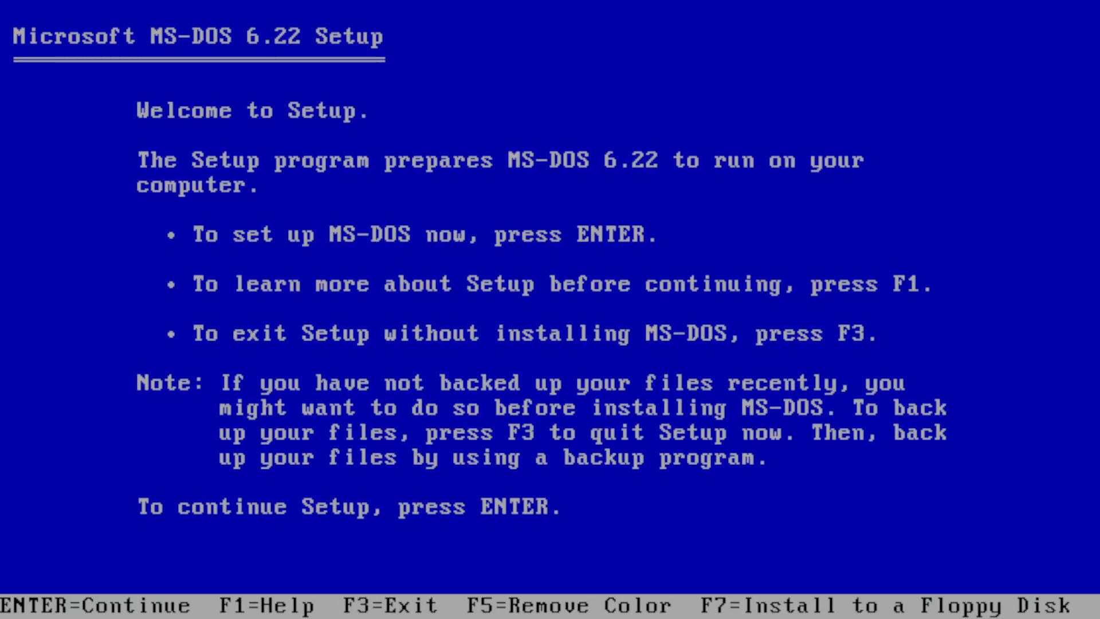
- Replace the existing DOS with MS-DOS 6.22 in C:\DOS using default settings, then restart
key(Return)
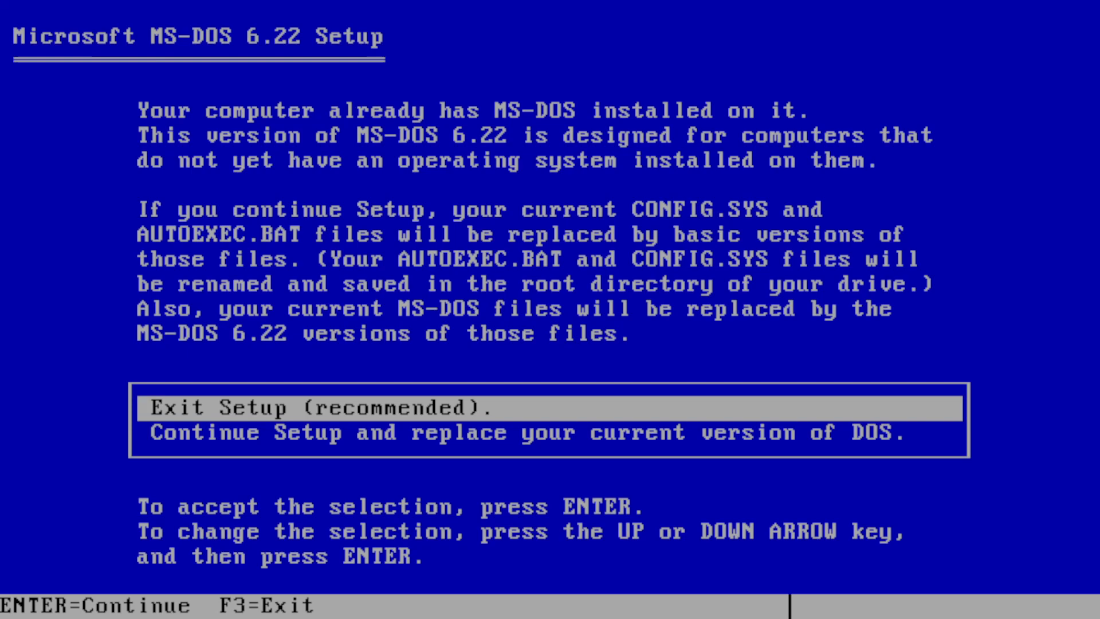
key(Down)
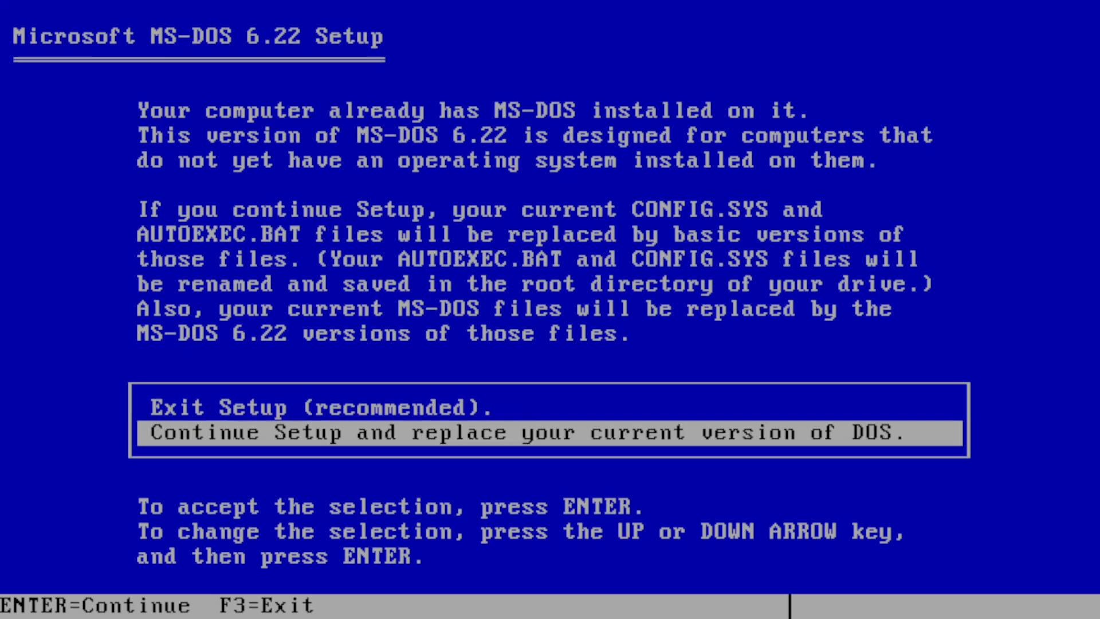
key(Return)
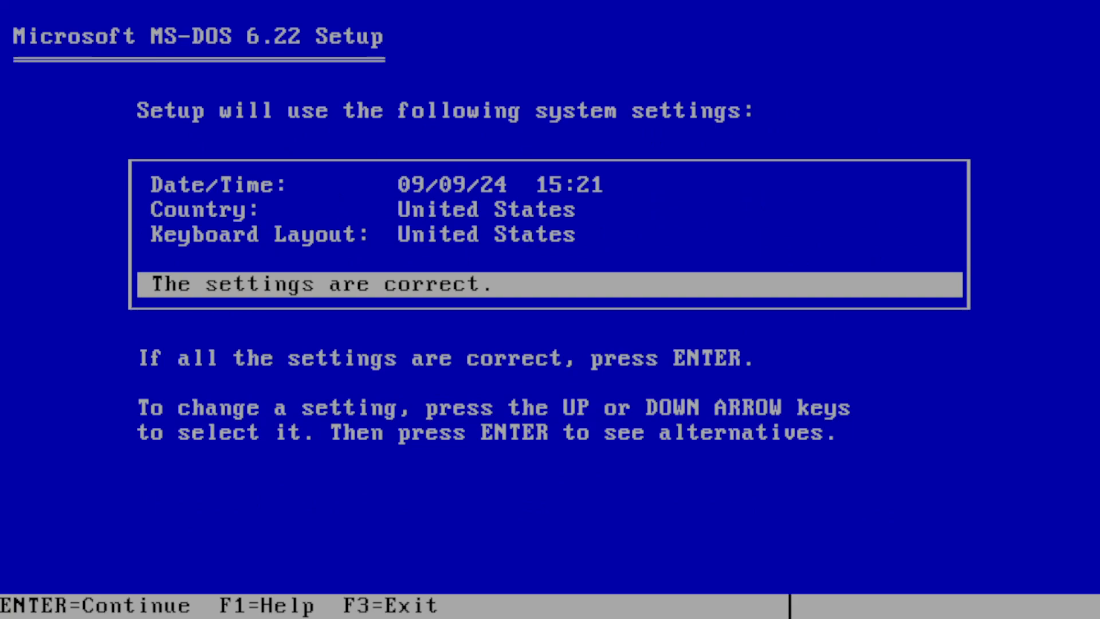
key(Return)
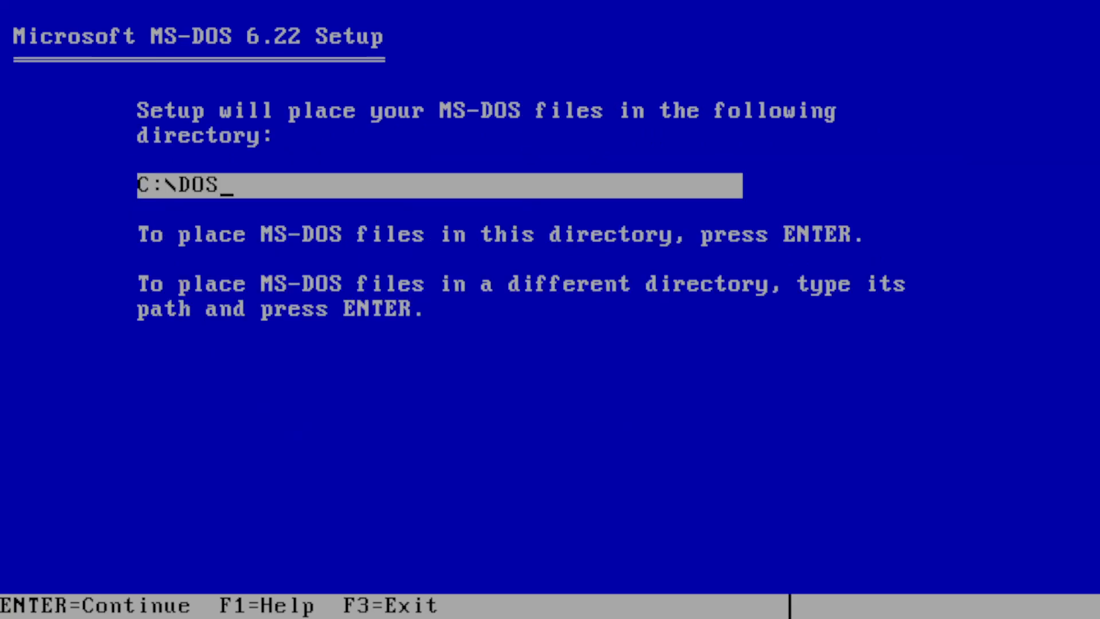
key(Return)
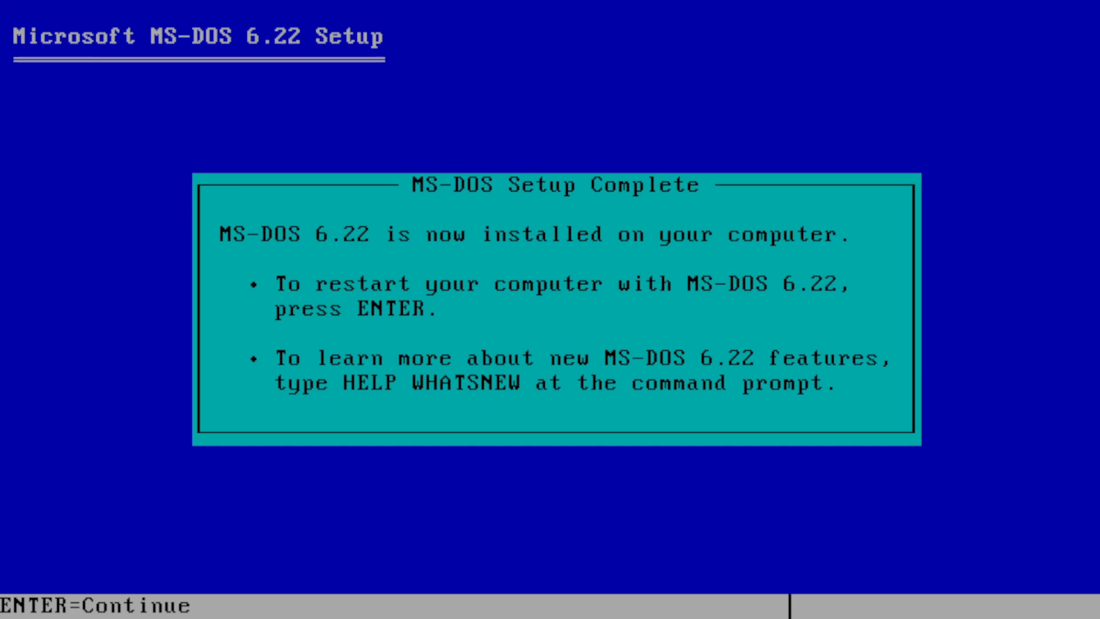
key(Return)
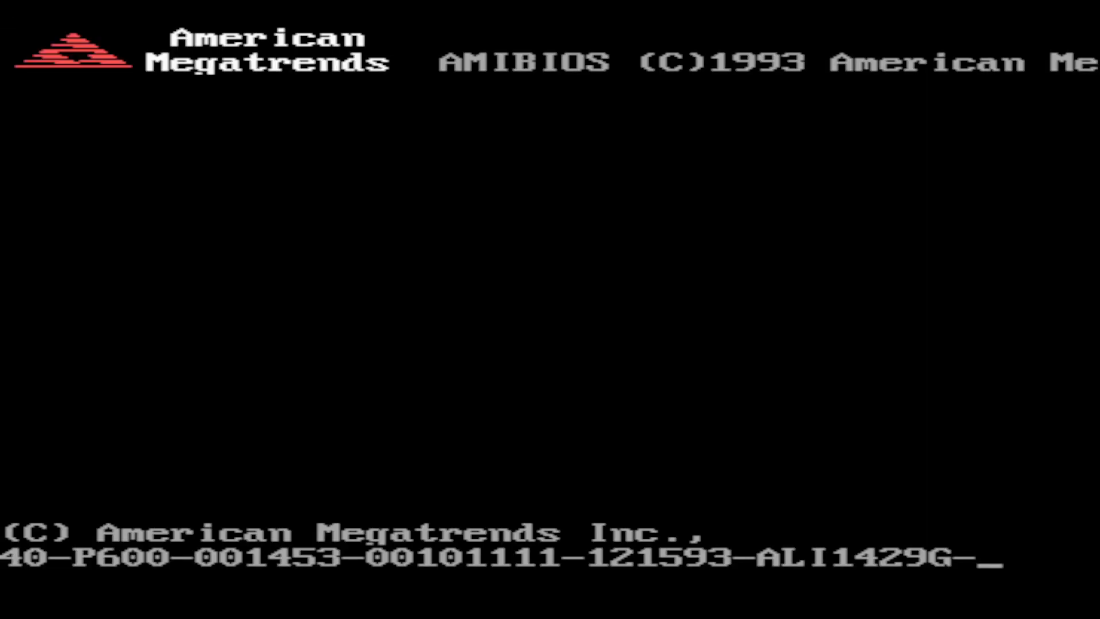
- After DOS boots from the hard disk, switch to drive A: and enter setup c:\dos
key(Delete)
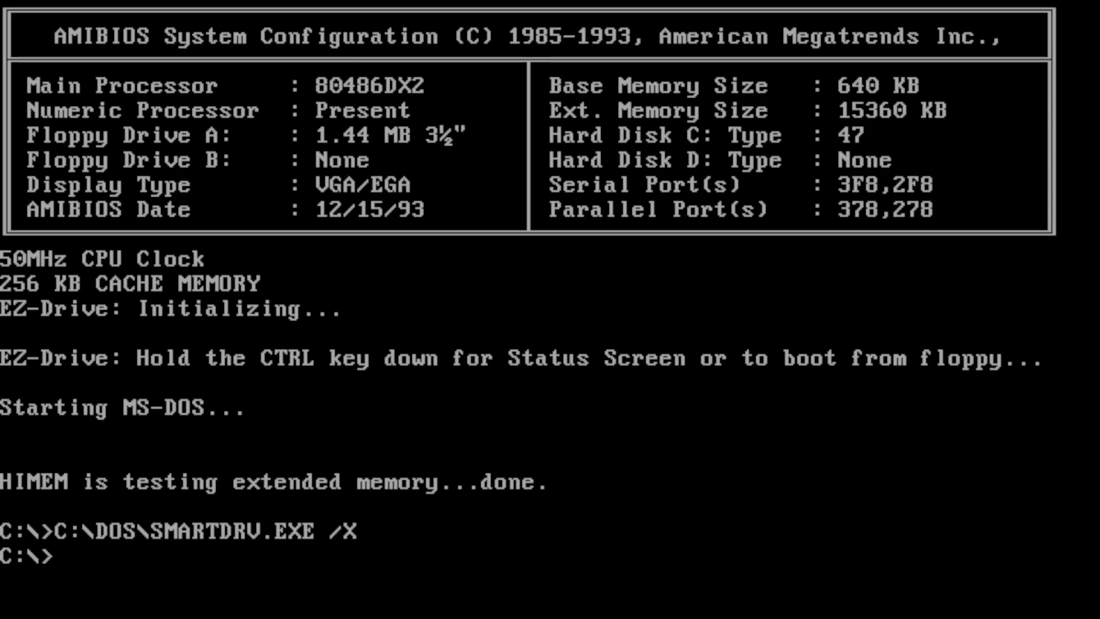
text(a)
text(:)
key(Return)
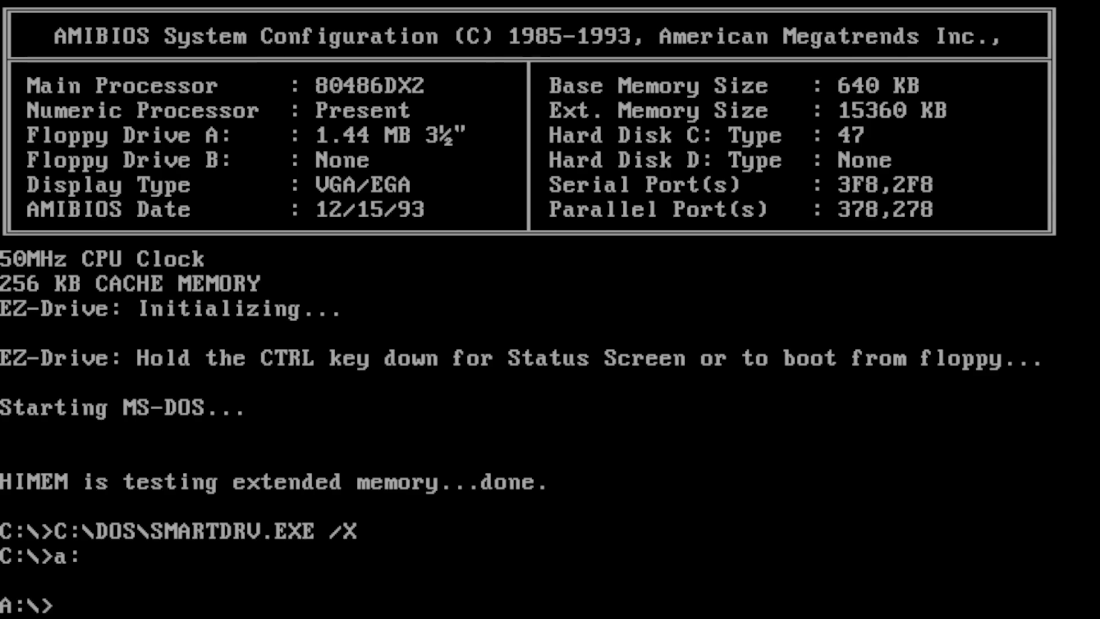
text(setu)
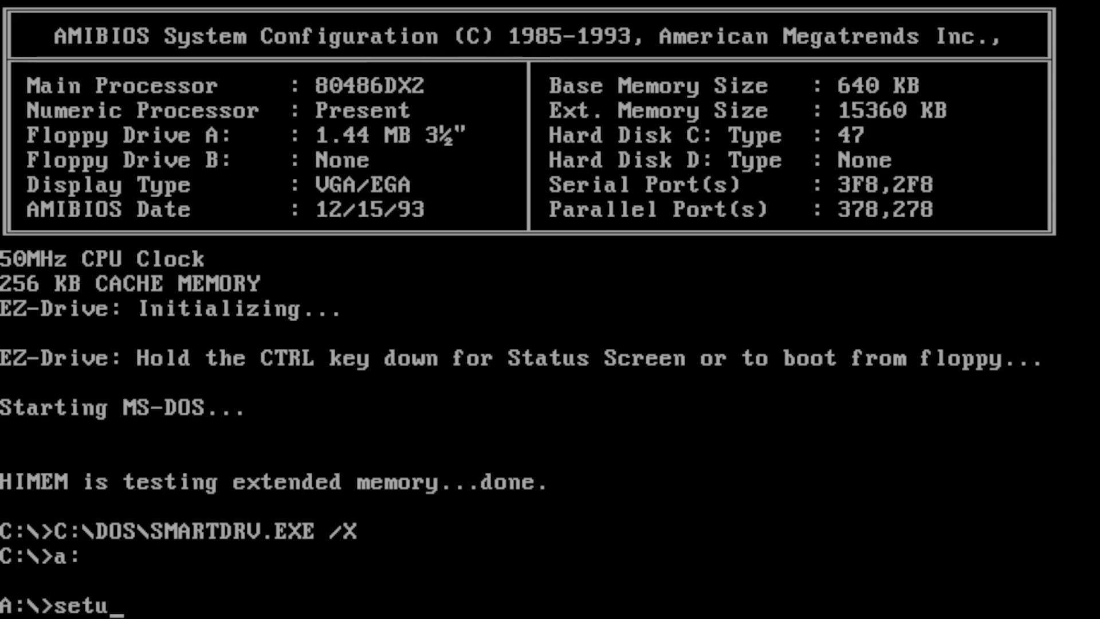
text(p c)
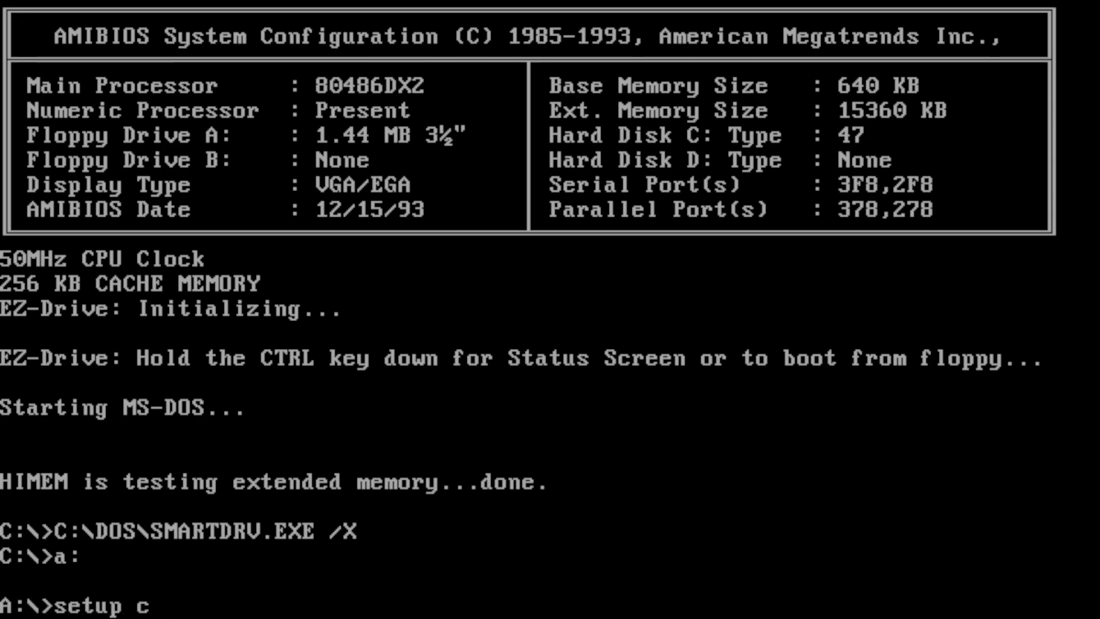
text(:\dos)
- Install all Supplemental Utilities to c:\dos for VGA, overwriting ISO.CPI, then reboot
key(Return)
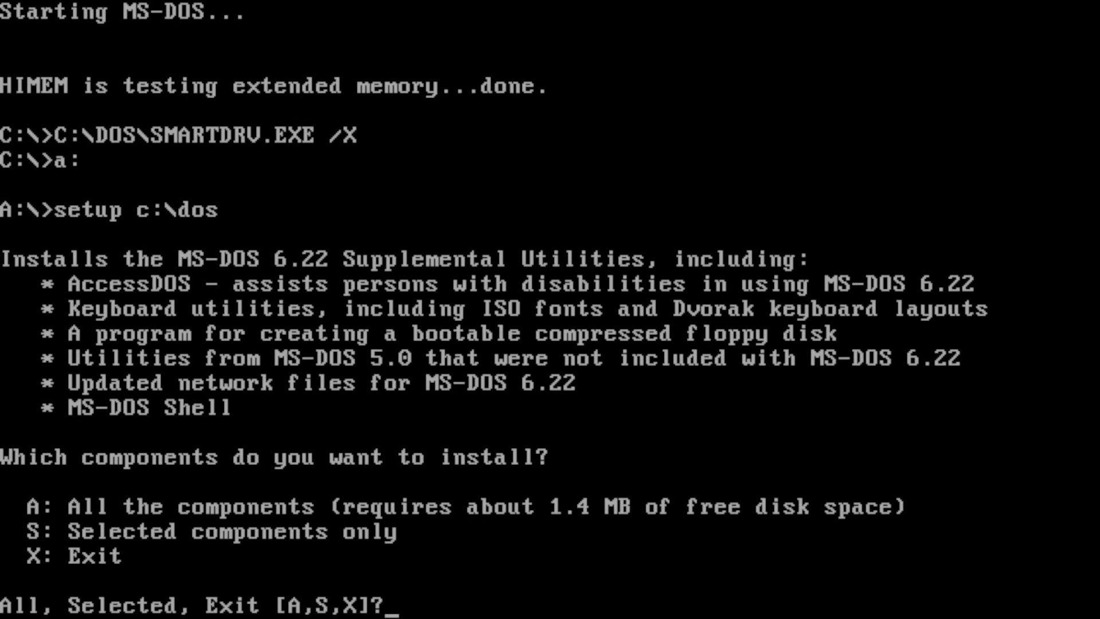
text(A)
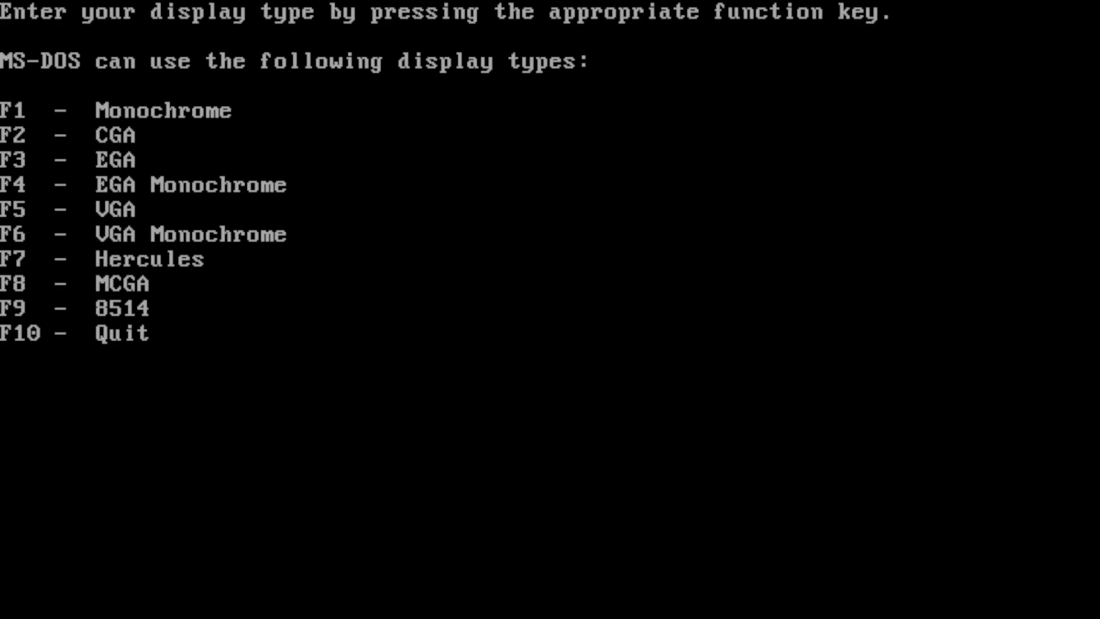
key(F5)
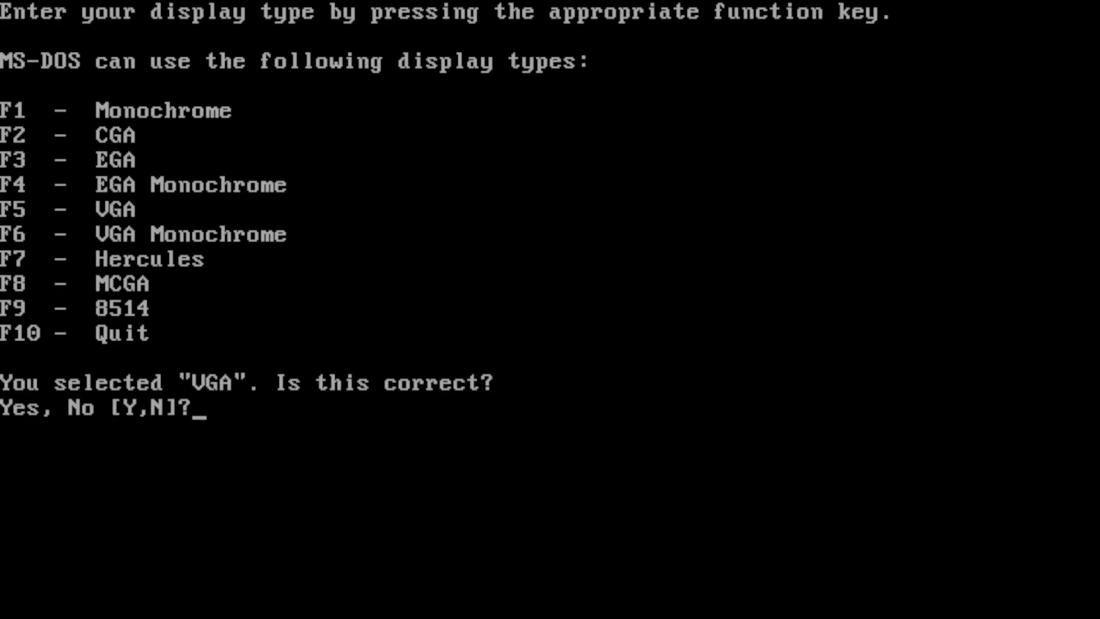
text(Y)
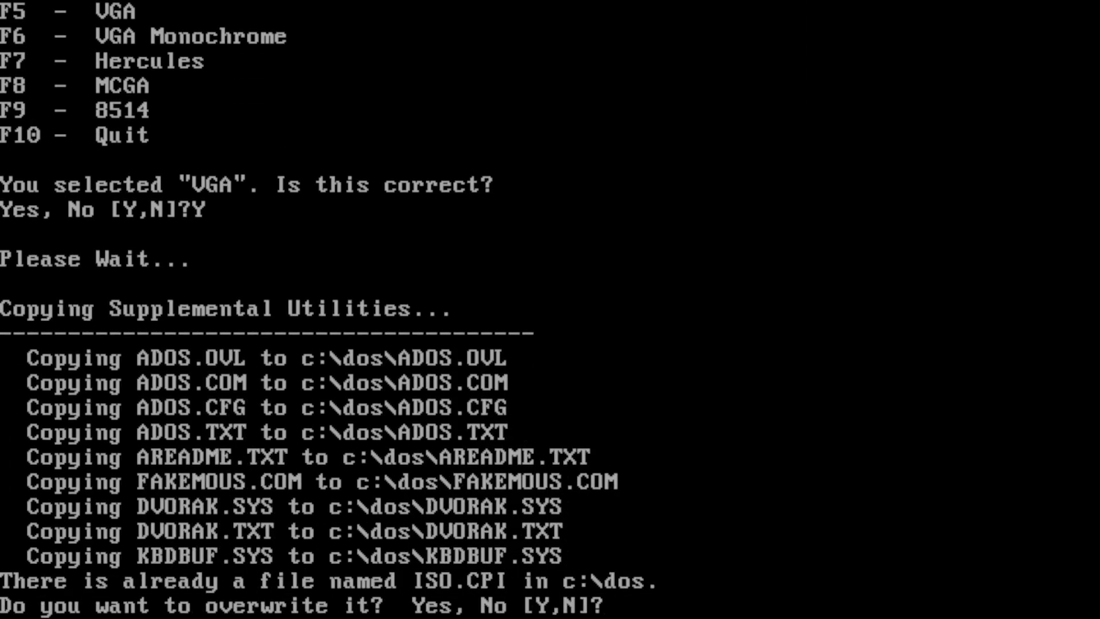
text(Y)
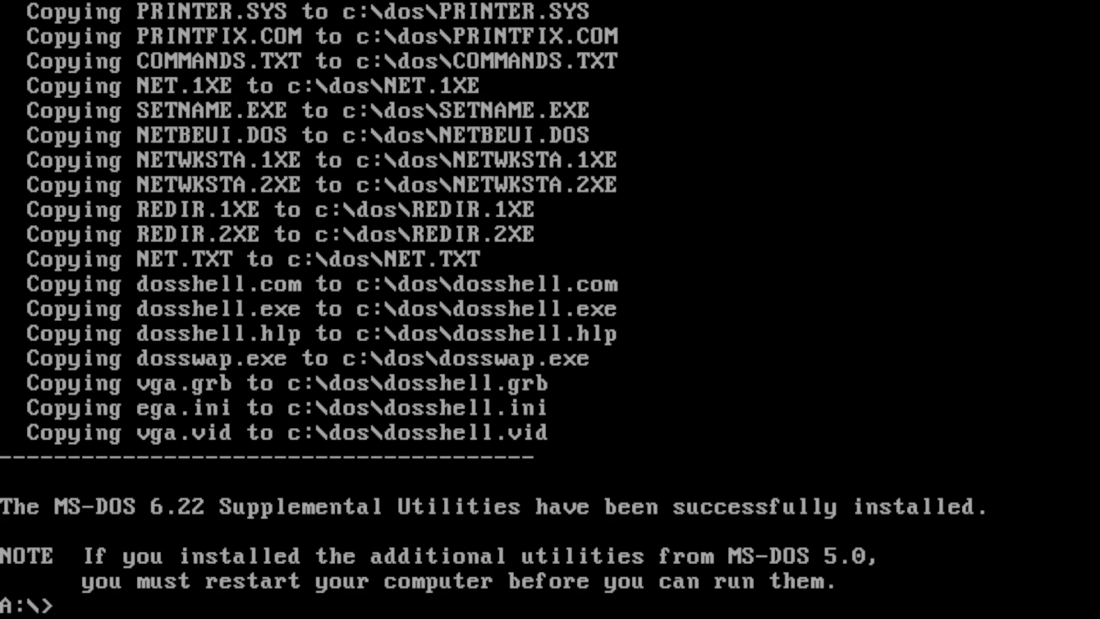
key(ctrl+alt+Delete)
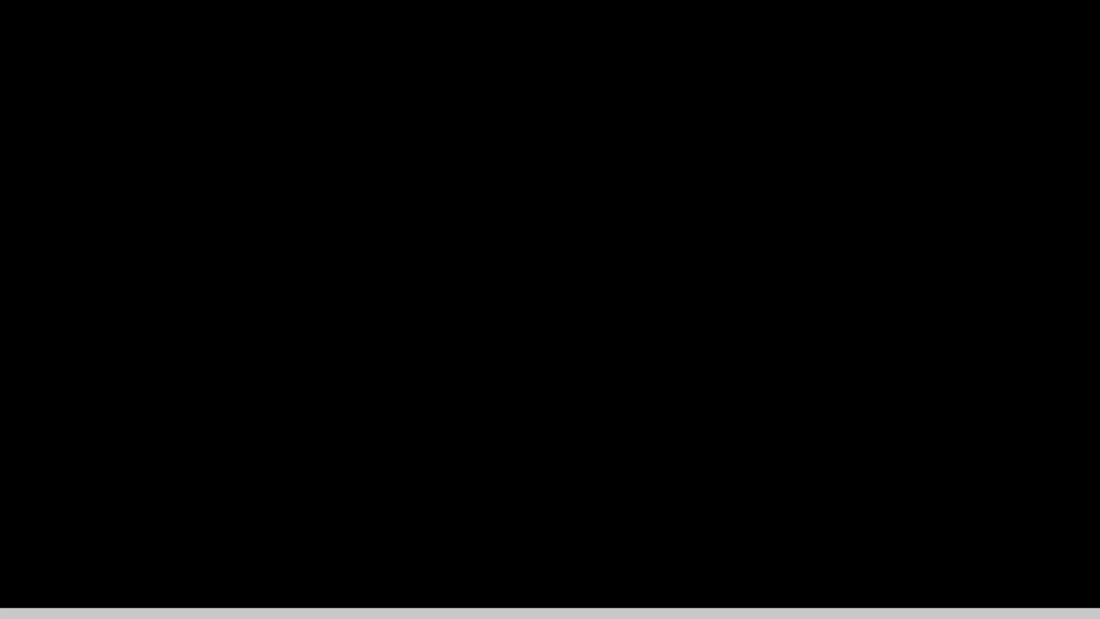
- After booting, list drive A:'s 29 files including NEC_IDE.SYS and MOUSE.COM, then return to C:
key(Delete)
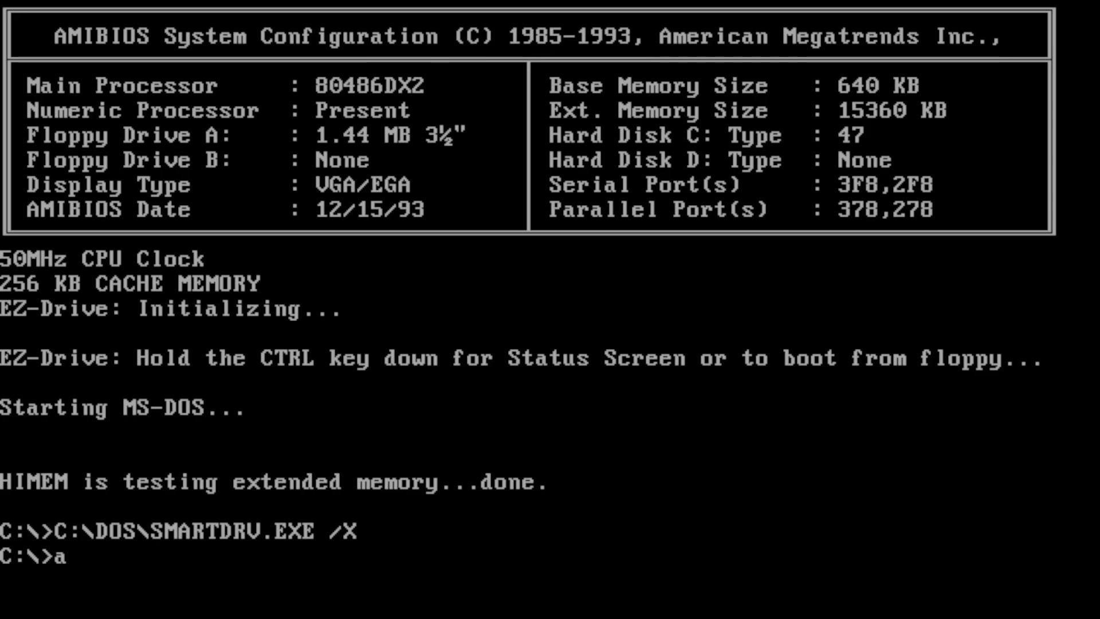
text(:)
key(Return)
text(dir)
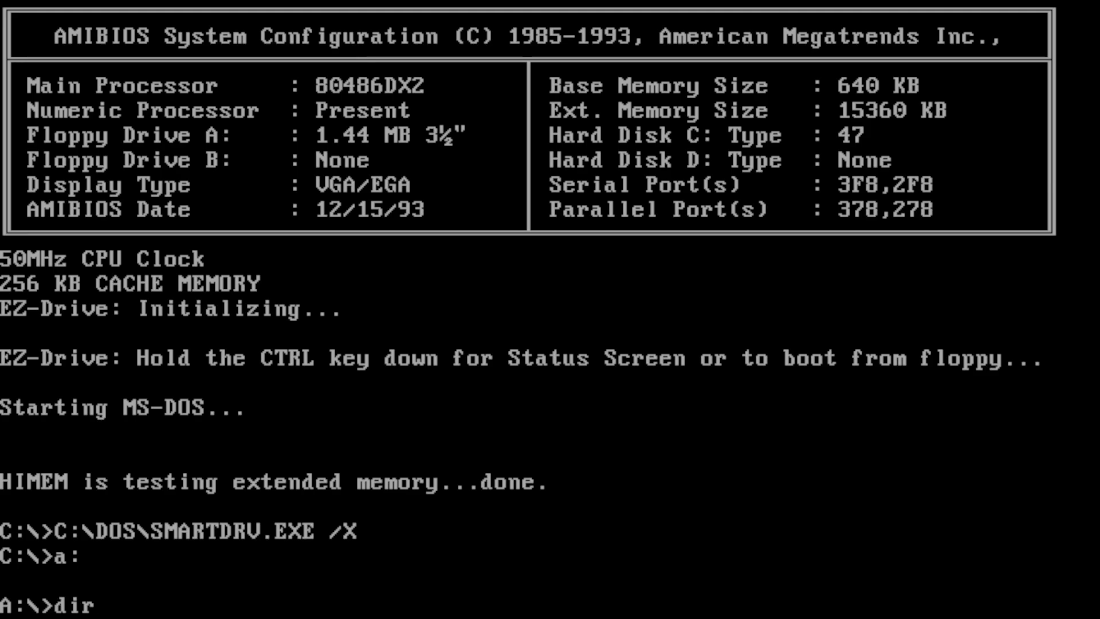
key(Return)
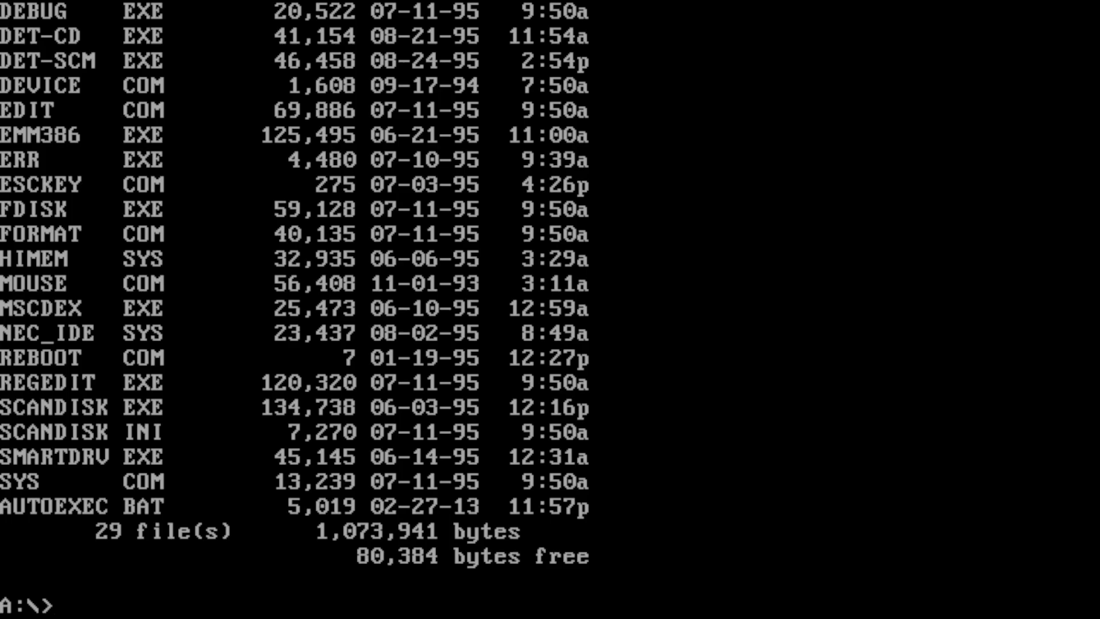
text(:)
key(Return)
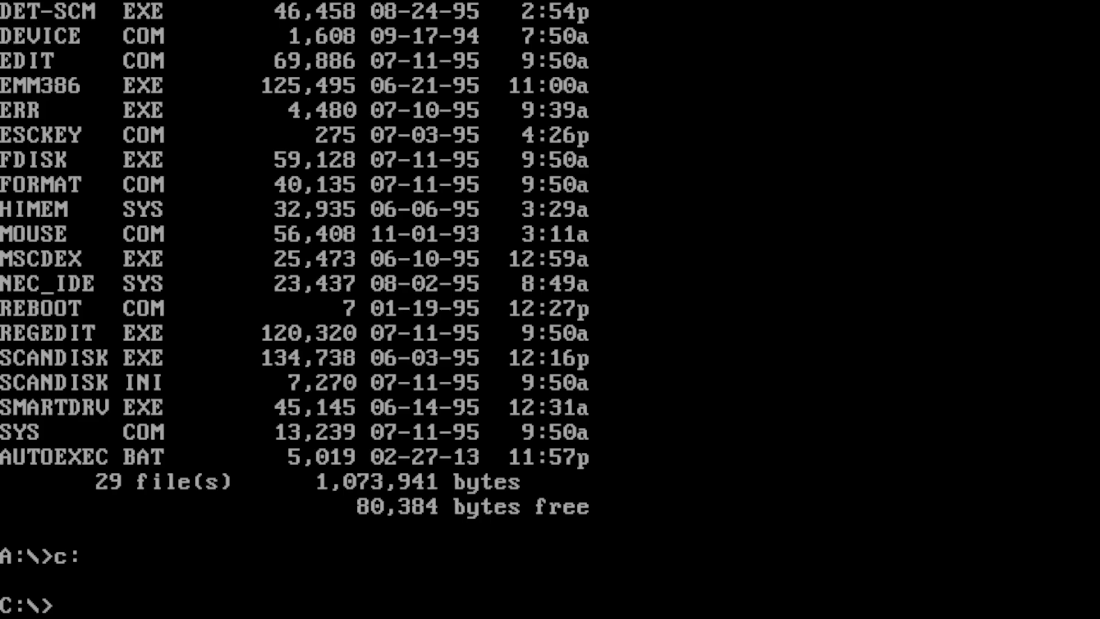
- Create C:\DRIVERS and copy NEC_IDE.SYS and MOUSE.COM into it from the floppy
text(md dri)
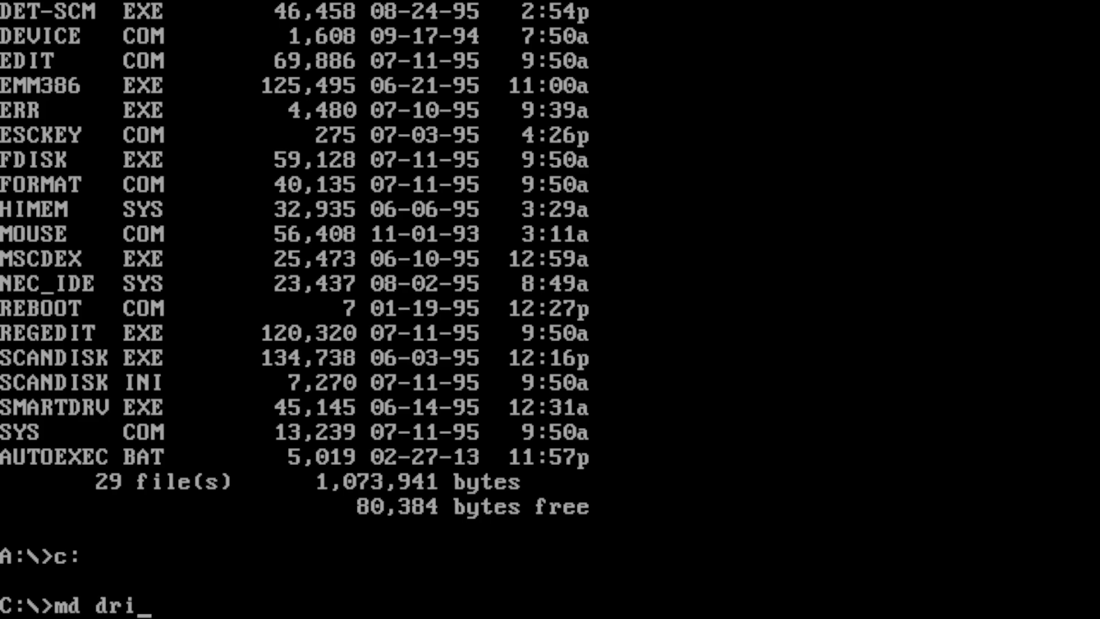
text(vers)
key(Return)
text(cd drivers)
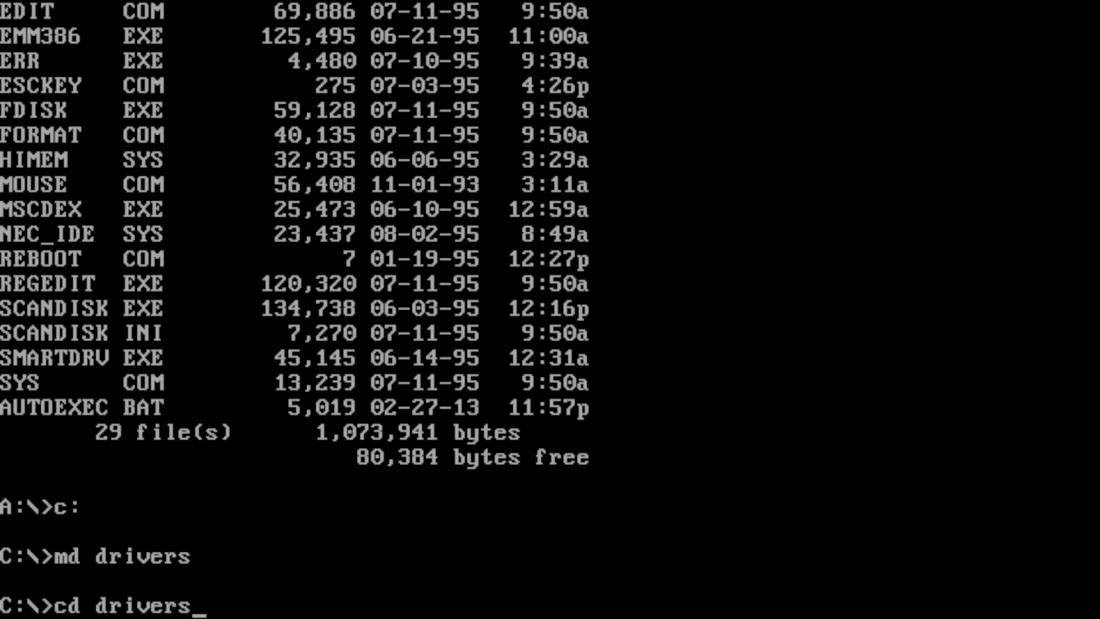
key(Return)
text(cop)
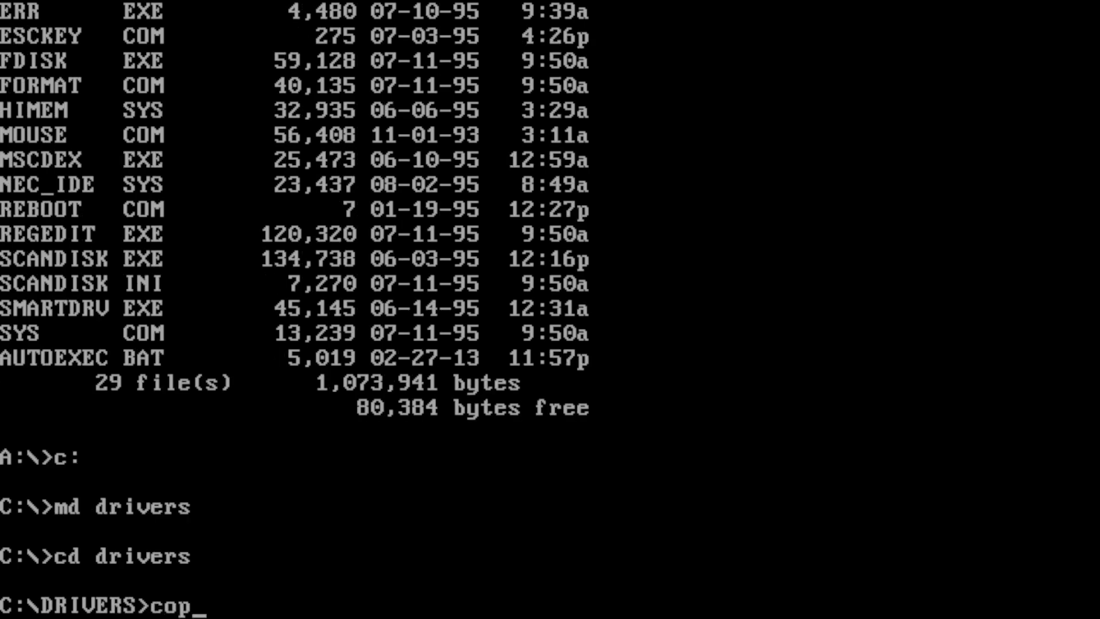
text(y a:\nec_id)
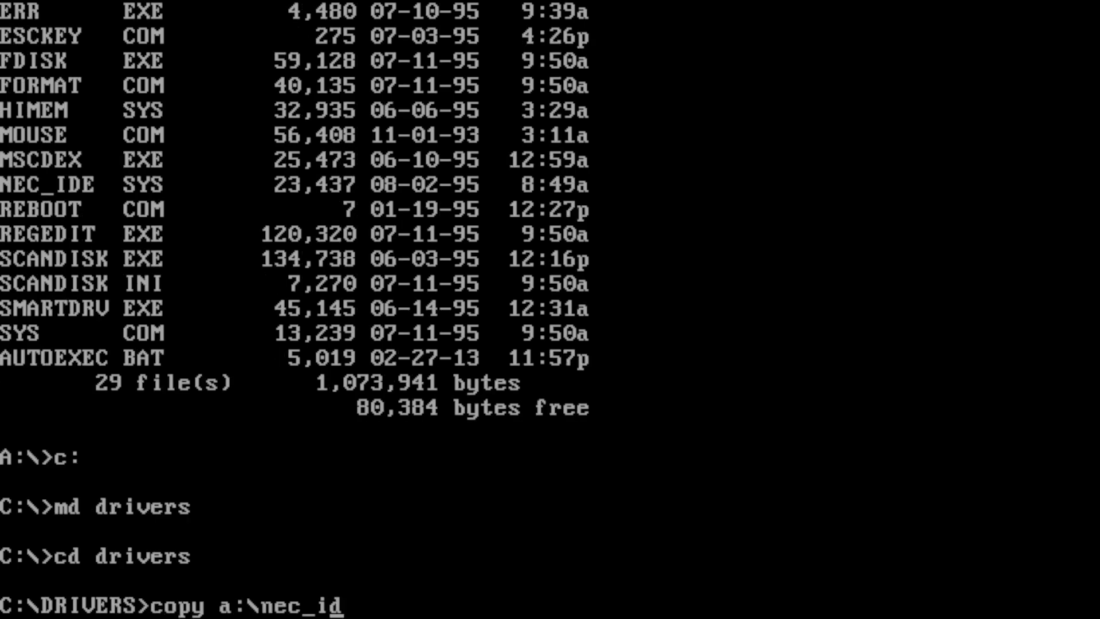
text(e.sys)
key(Return)
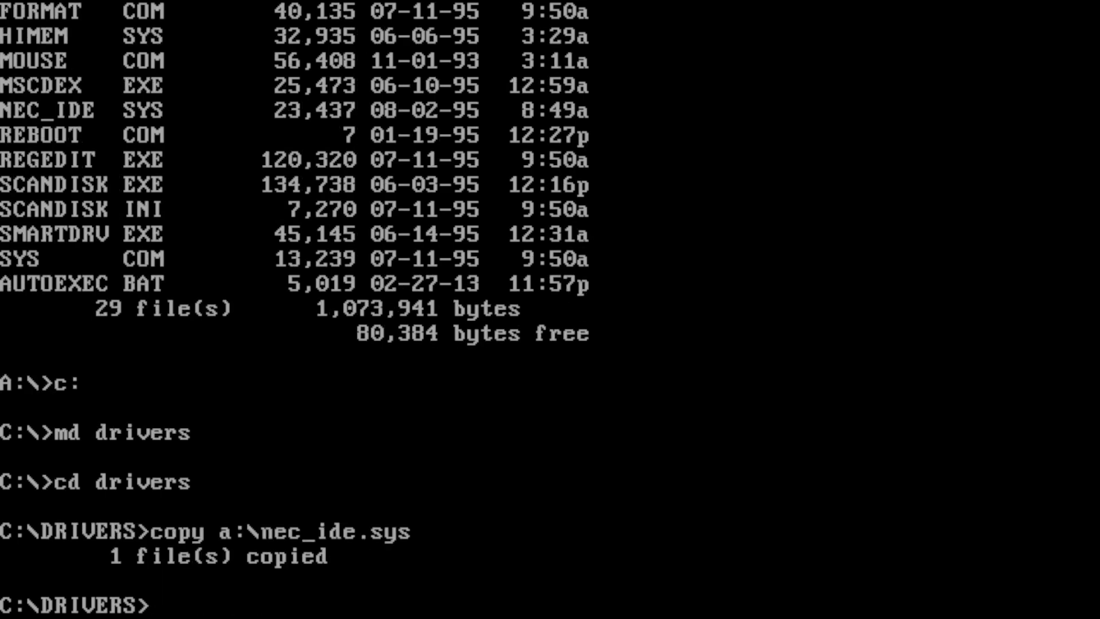
text(copy a)
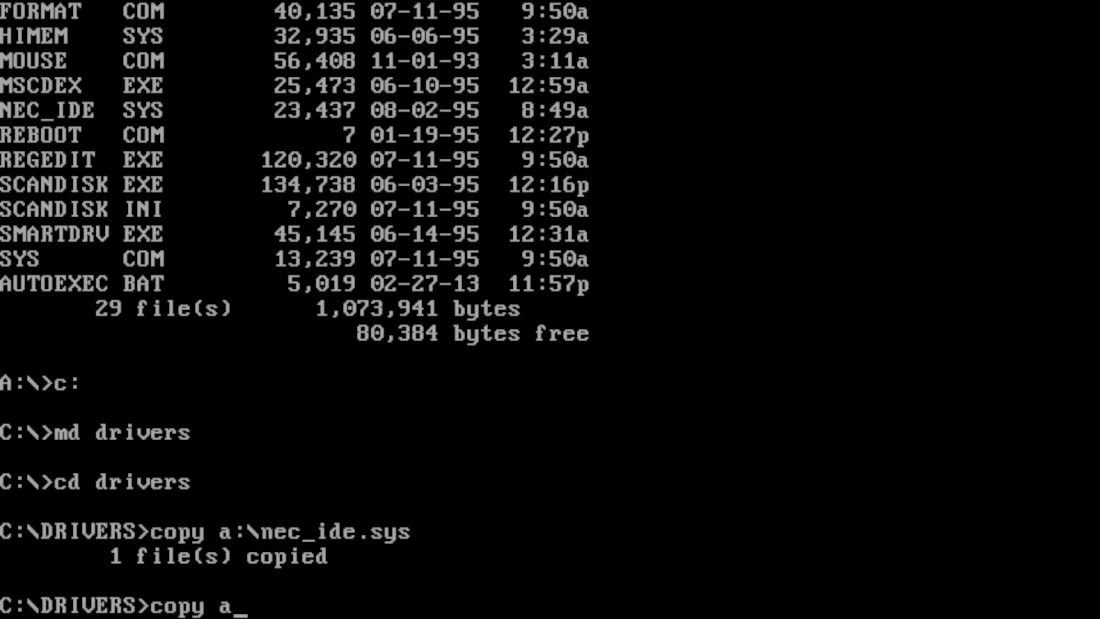
text(:\mouse.com)
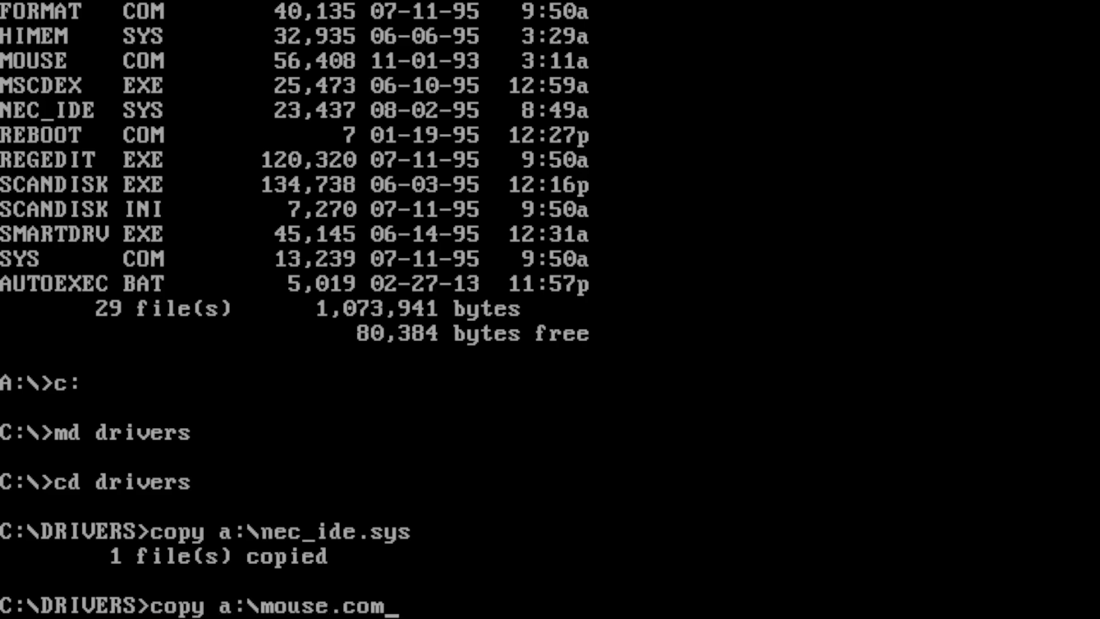
key(Return)
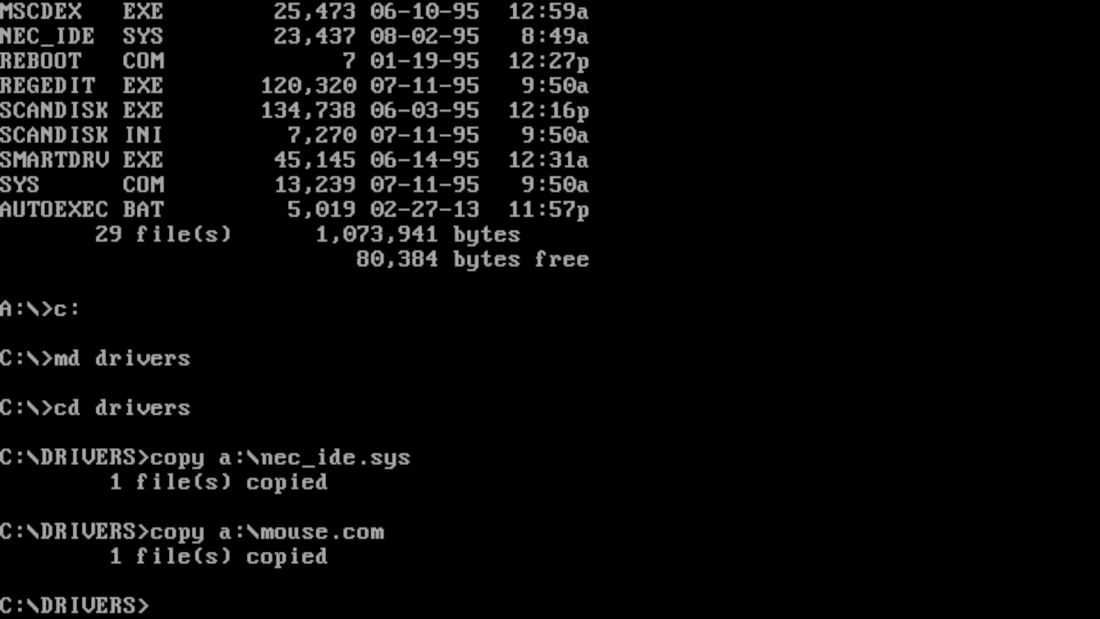
- Return to the root of C: and open CONFIG.SYS in MS-DOS Editor
text(cd..)
key(Return)
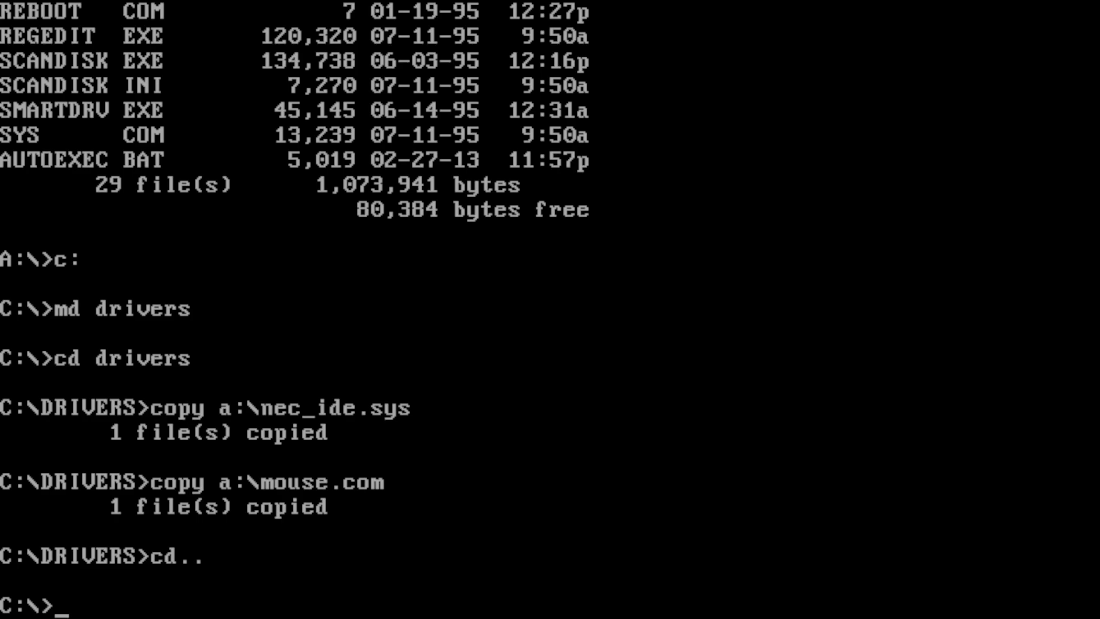
text(edit c)
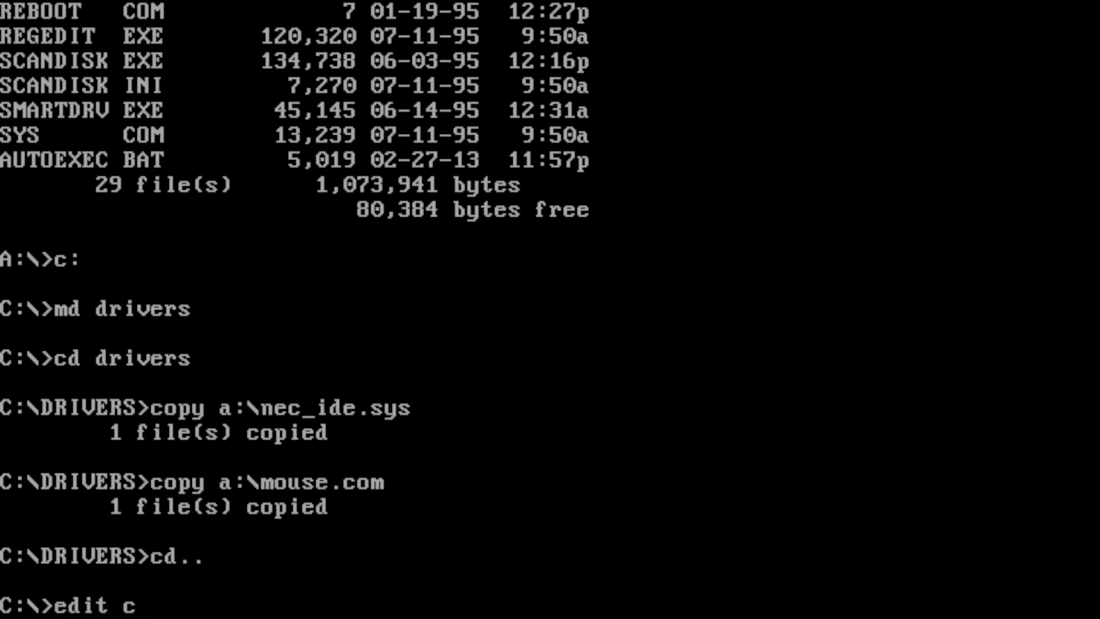
text(onfig.sys)
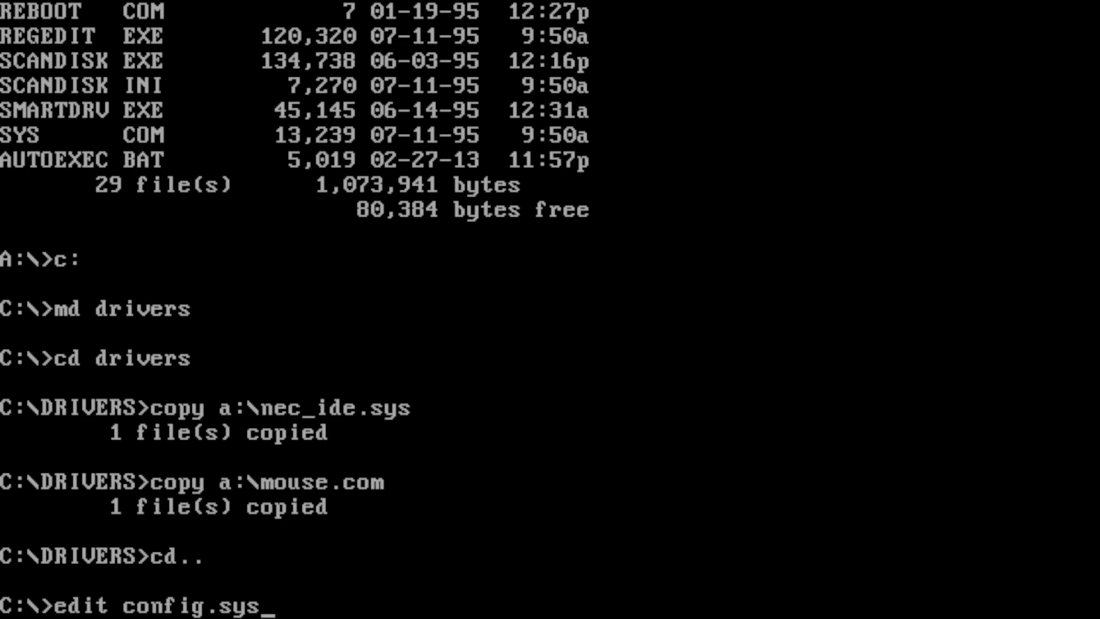
key(Return)
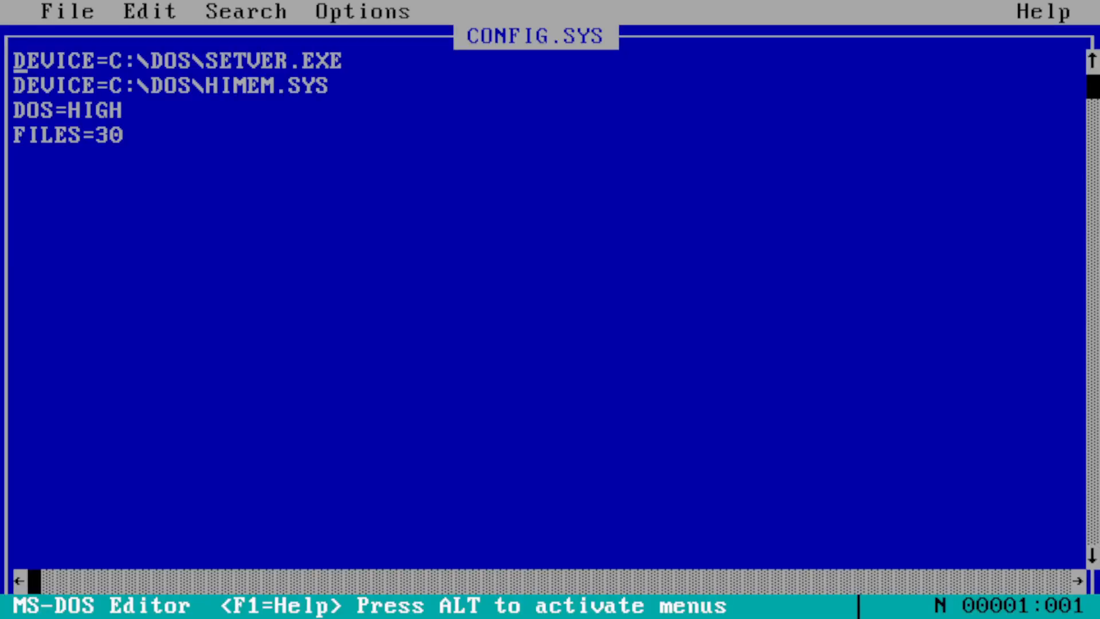
- Insert 'DEVICEHIGH=C:\DRIVERS\NEC_IDE.SYS /D:MSCD001' on a new line above DOS=HIGH in CONFIG.SYS
key(Down)
key(Down)
key(Return)
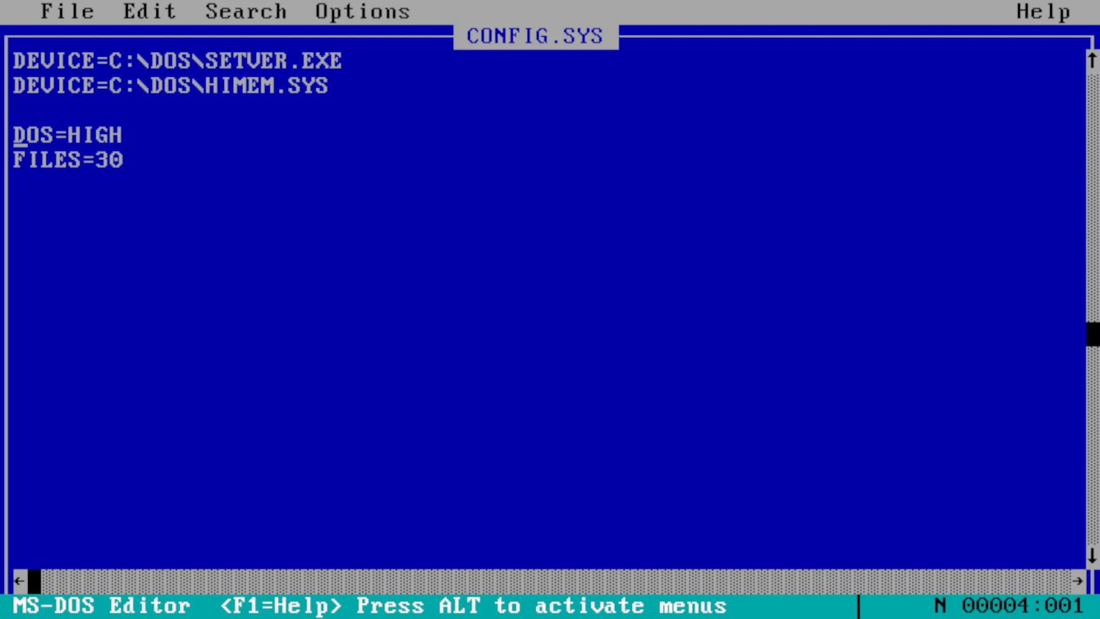
key(Up)
text(DEVICEHIGH=C:\)
key(BackSpace)
text(\)
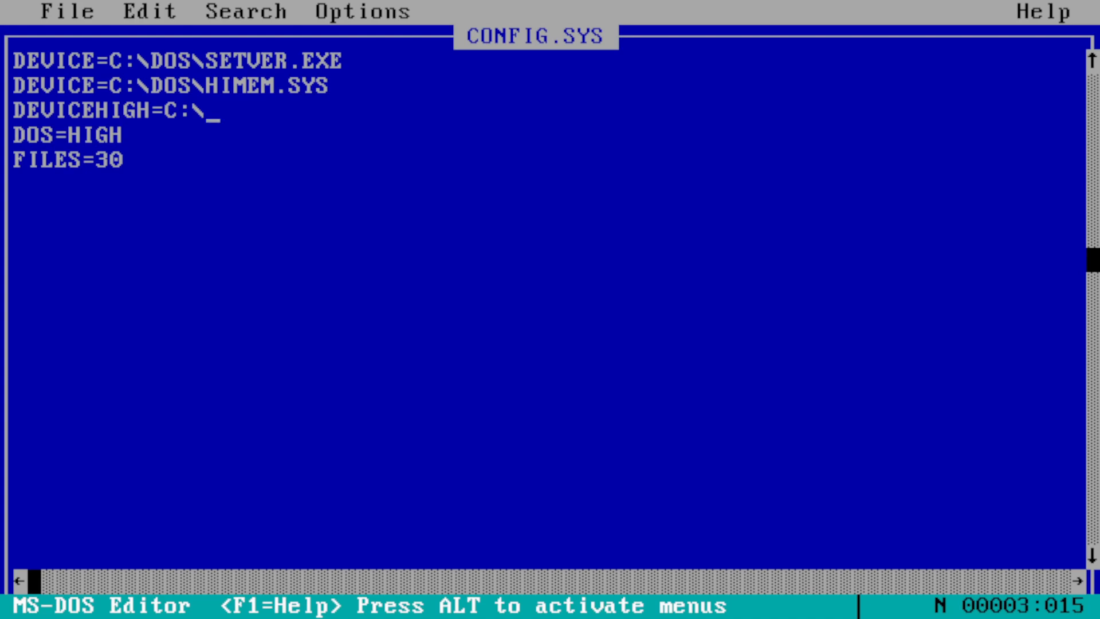
text(DRIVERS)
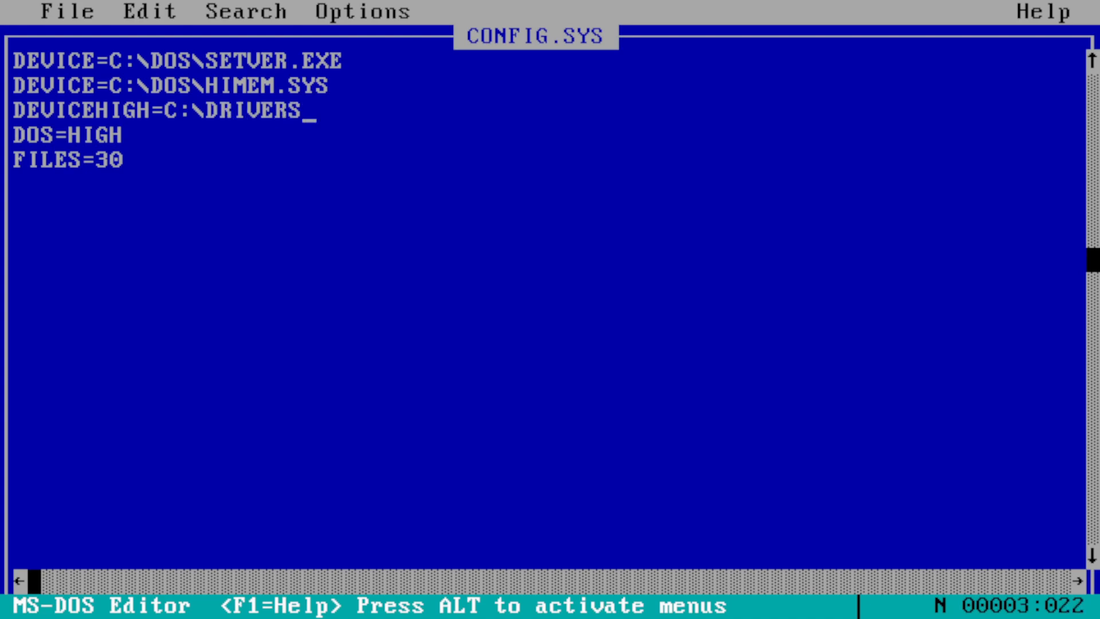
text(\)
text(NE)
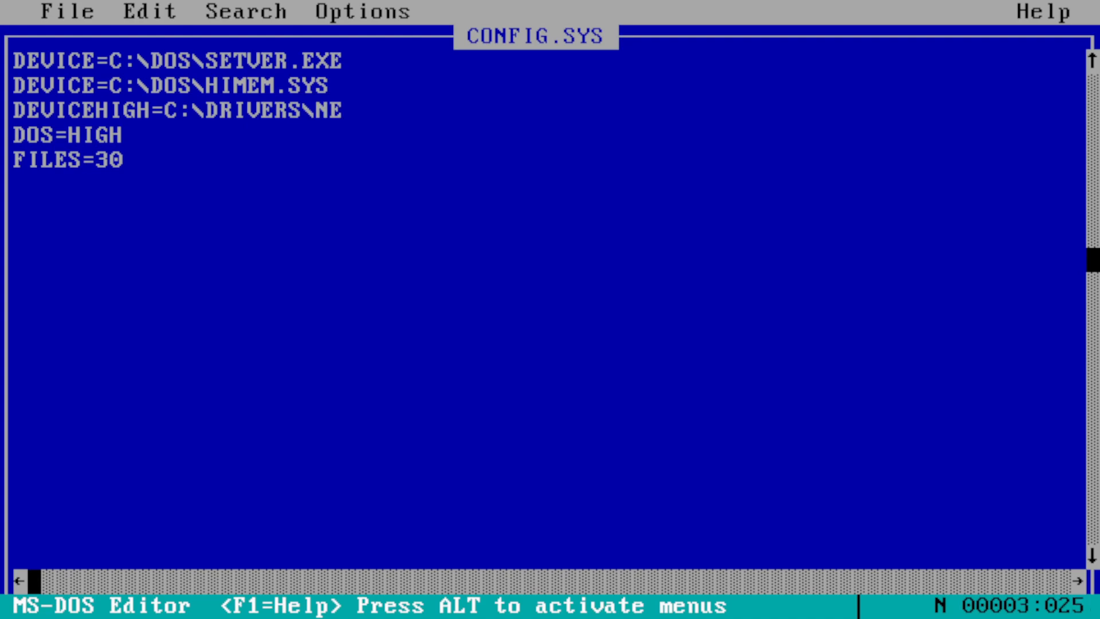
text(C_IDE)
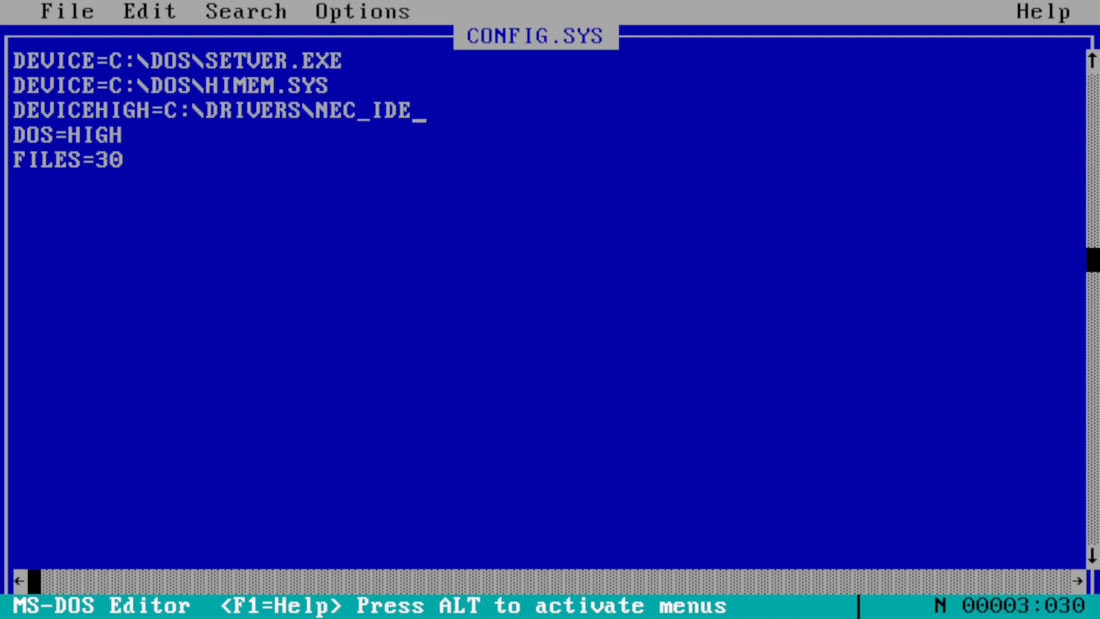
text(.SYS)
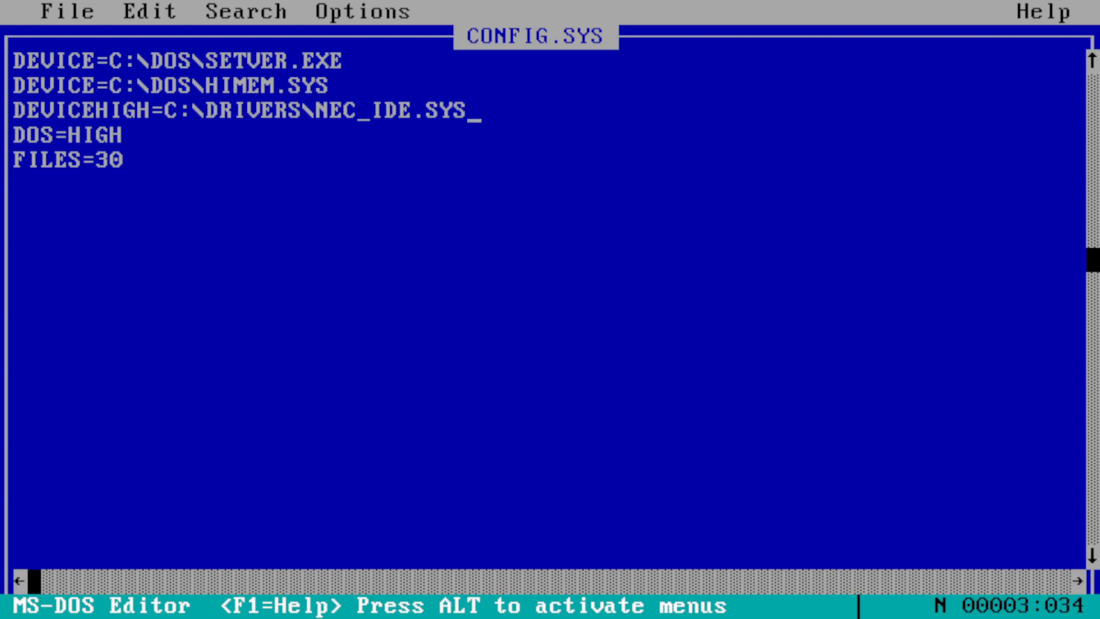
text( /D:MSCD001)
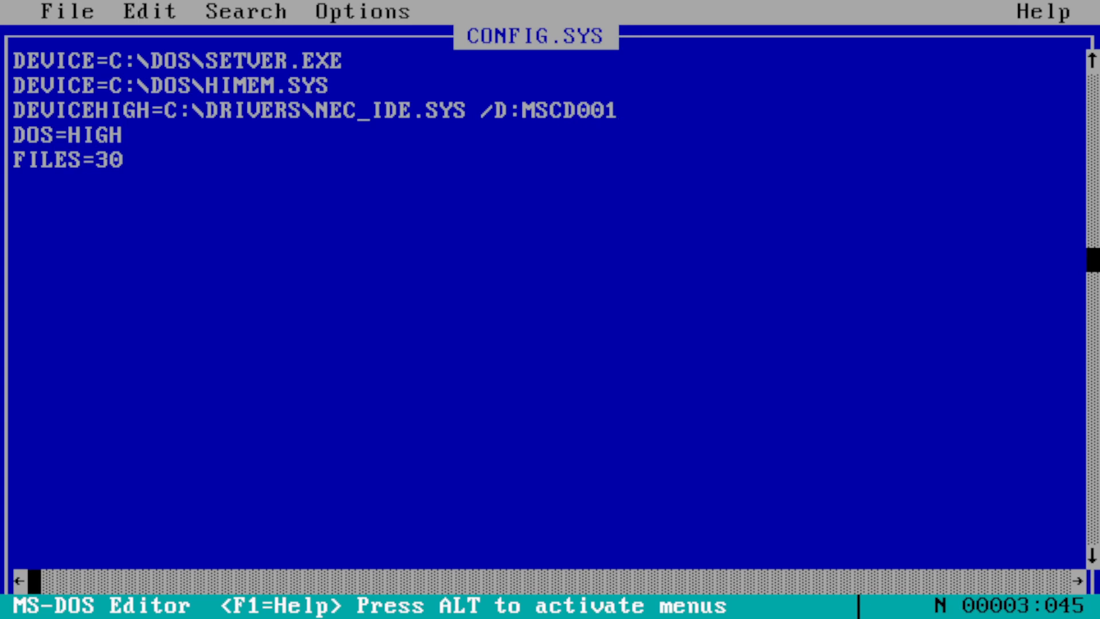
- Bring up the editor's File menu to open another file
key(alt)
key(Return)
key(Escape)
key(alt)
key(Return)
key(Escape)
key(alt)
key(Return)
- Open autoexec.bat and add 'LH C:\DOS\MSCDEX.EXE /D:MSCD001' and 'C:\DRIVERS\MOUSE.COM' lines
key(o)
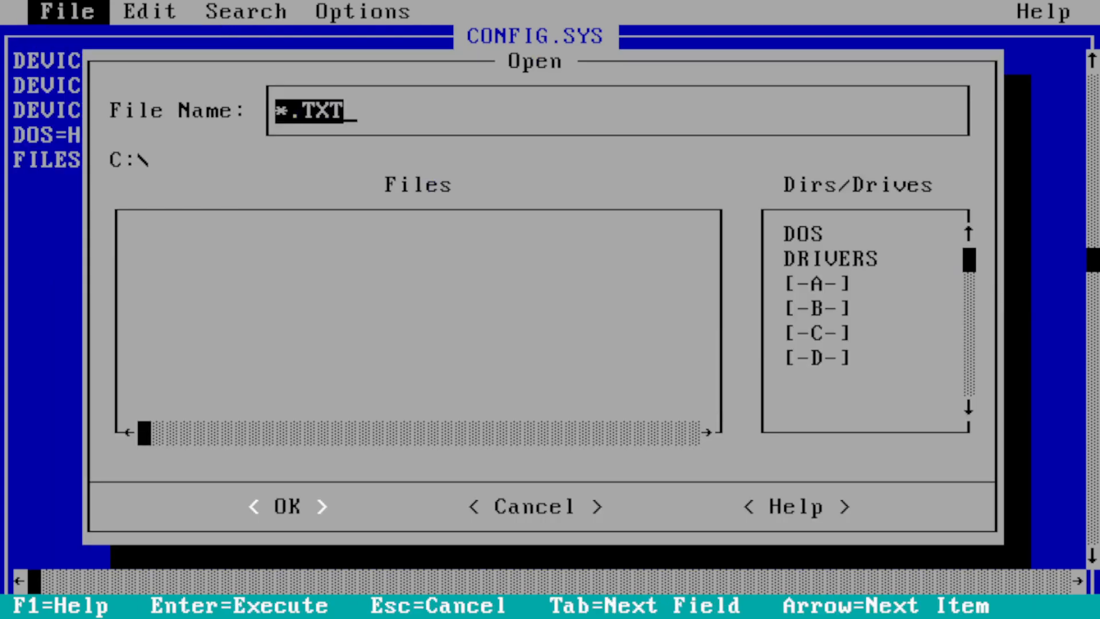
text(autoexec.bat)
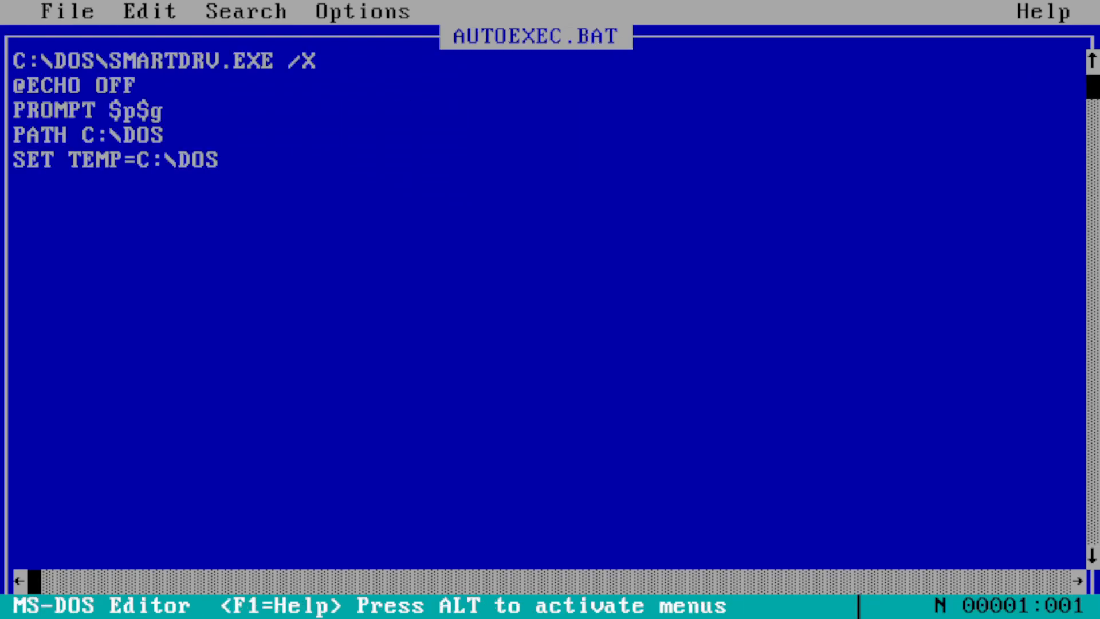
key(Down)
key(Down)
key(Down)
key(Down)
key(Down)
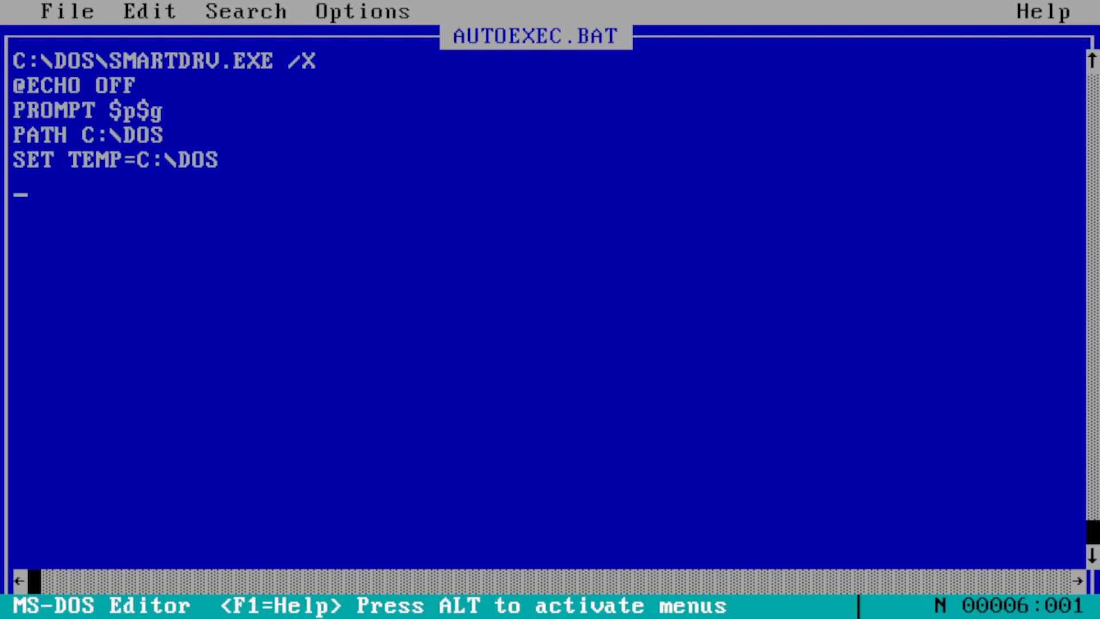
text(LH )
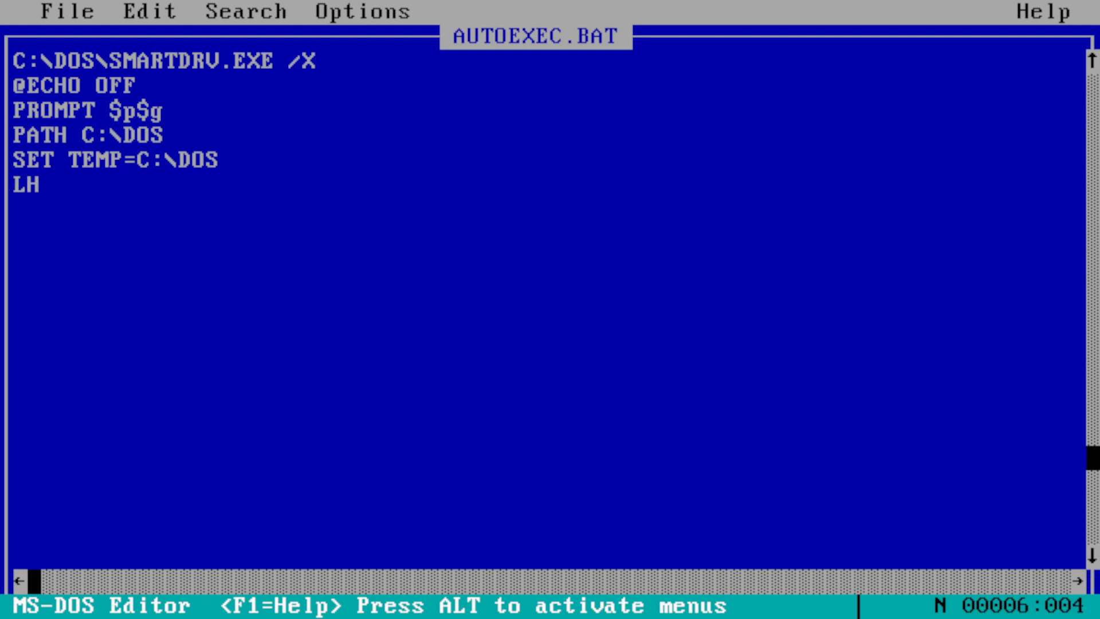
text(C:\DRIVERS\)
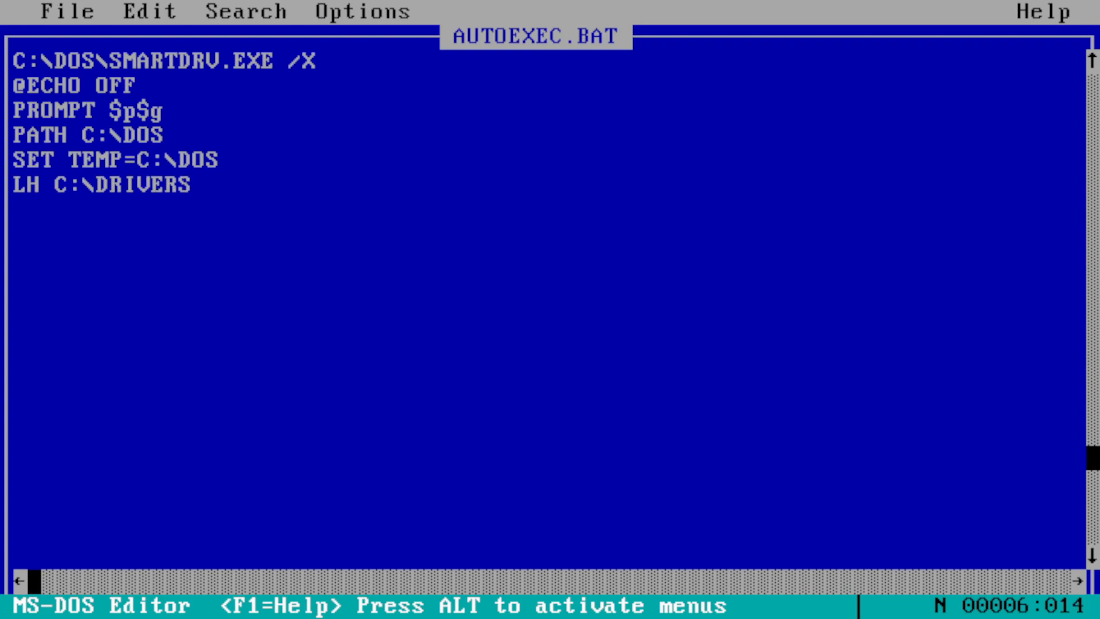
key(BackSpace)
key(BackSpace)
key(BackSpace)
key(BackSpace)
key(BackSpace)
key(BackSpace)
key(BackSpace)
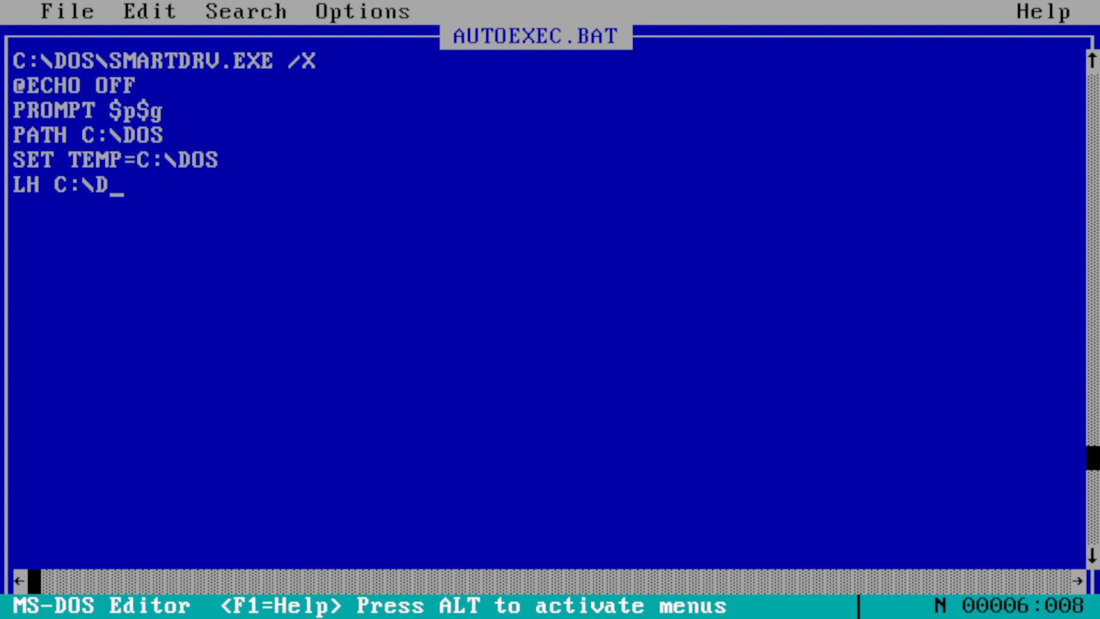
text(OS)
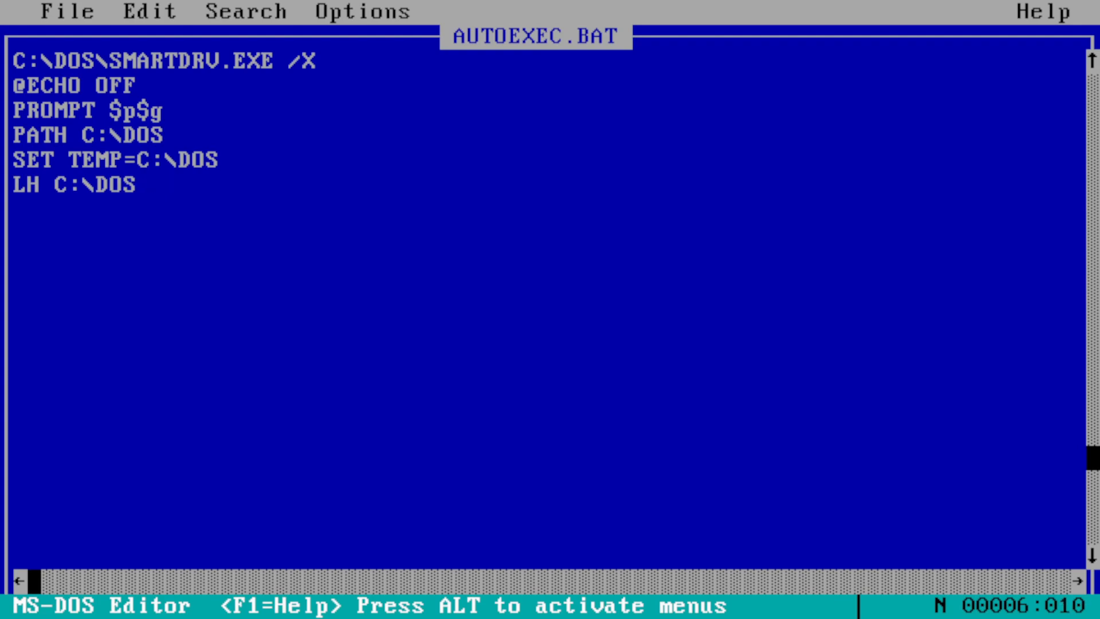
text(\MSCDEX)
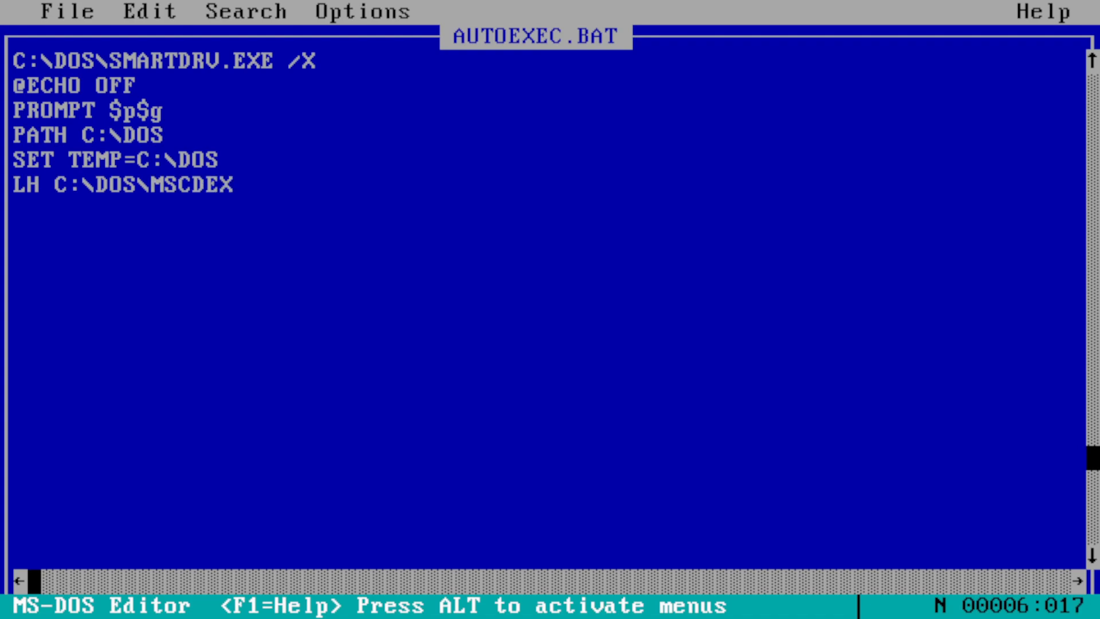
text(.EXE )
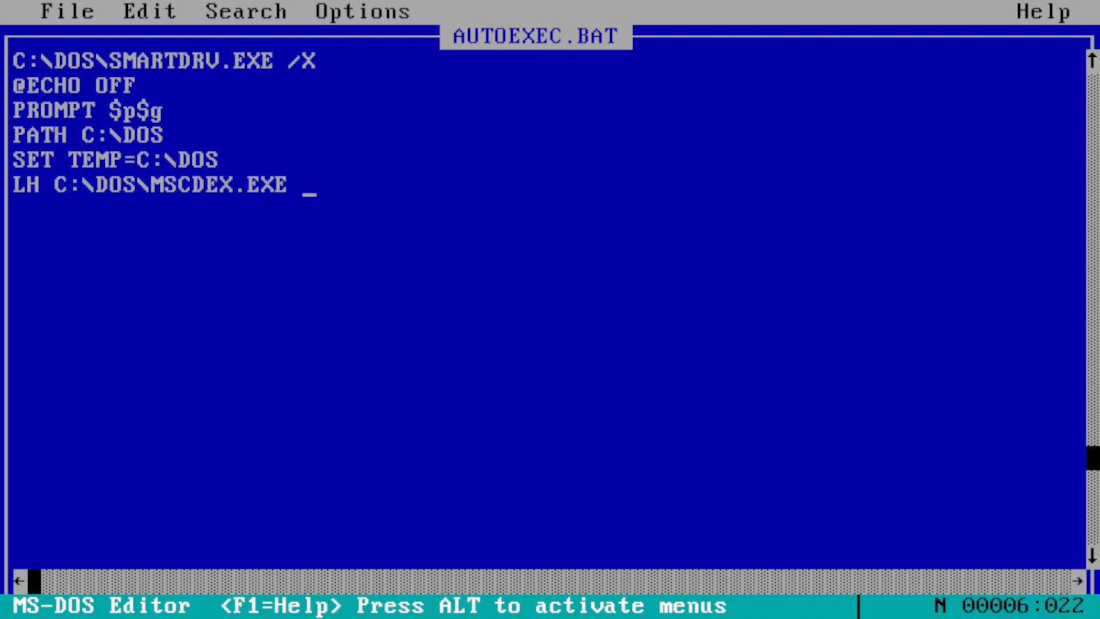
text(/D:MSCD001)
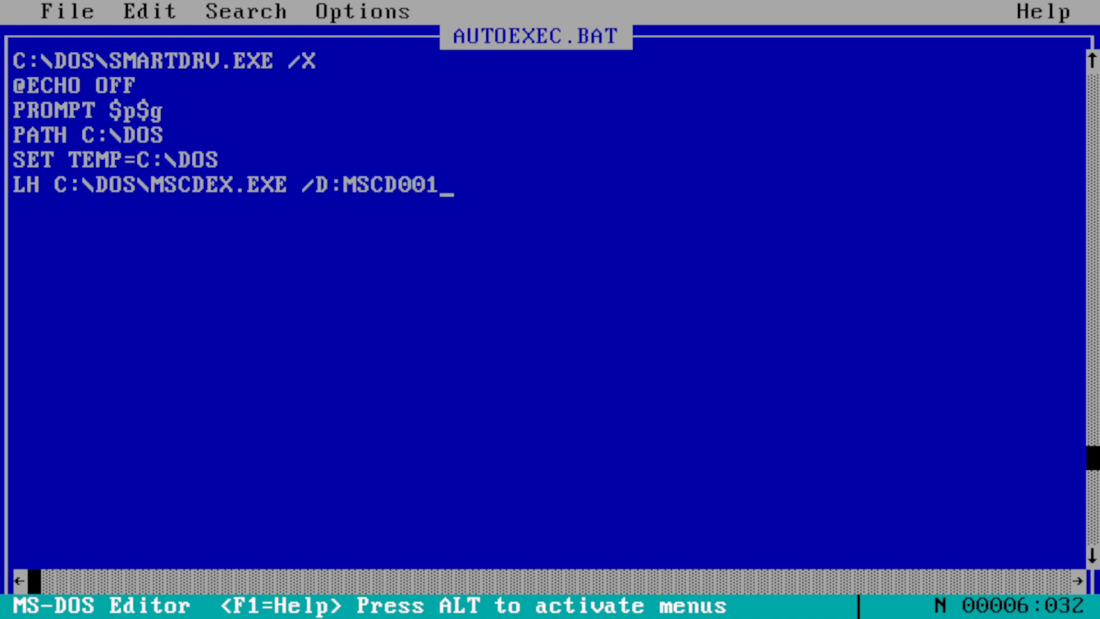
key(Return)
text(C:\)
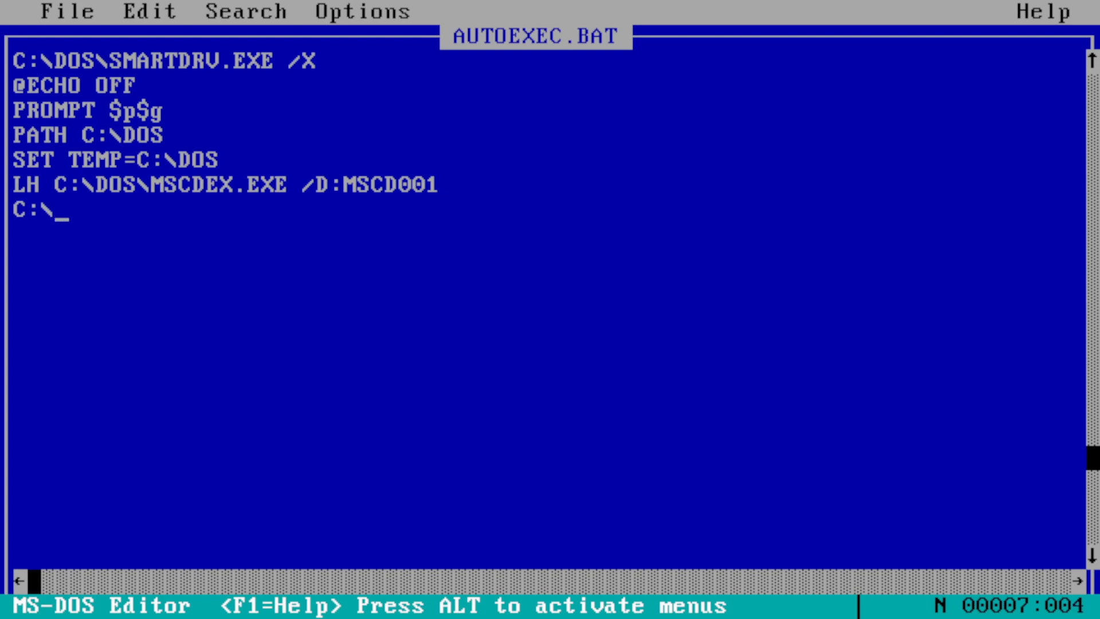
text(DRIV)
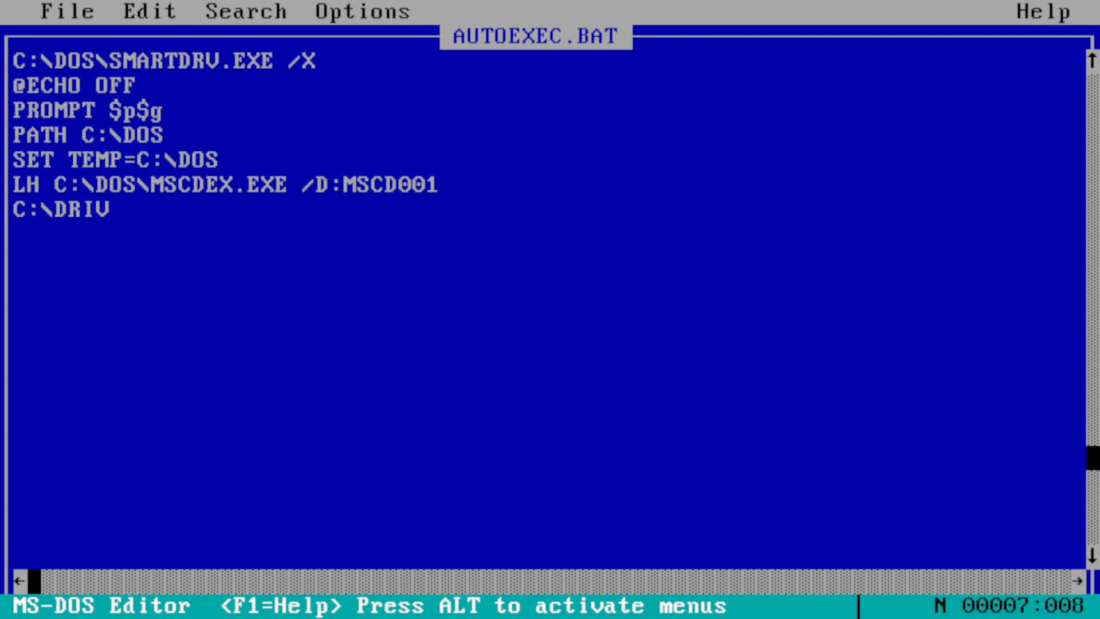
text(ERS\M)
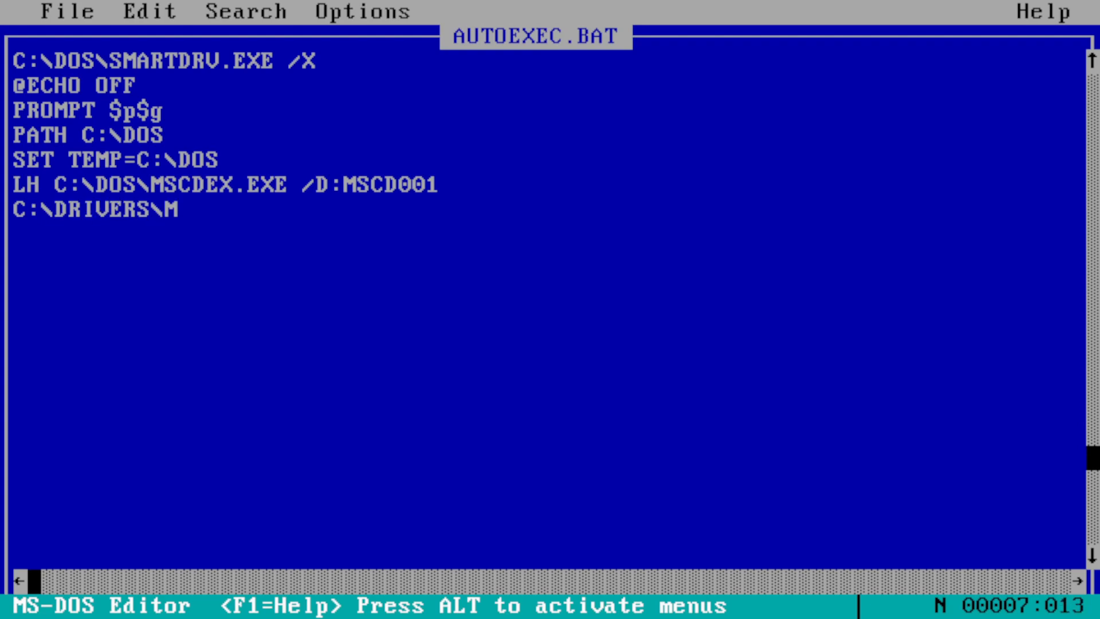
text(OUSE.COM)
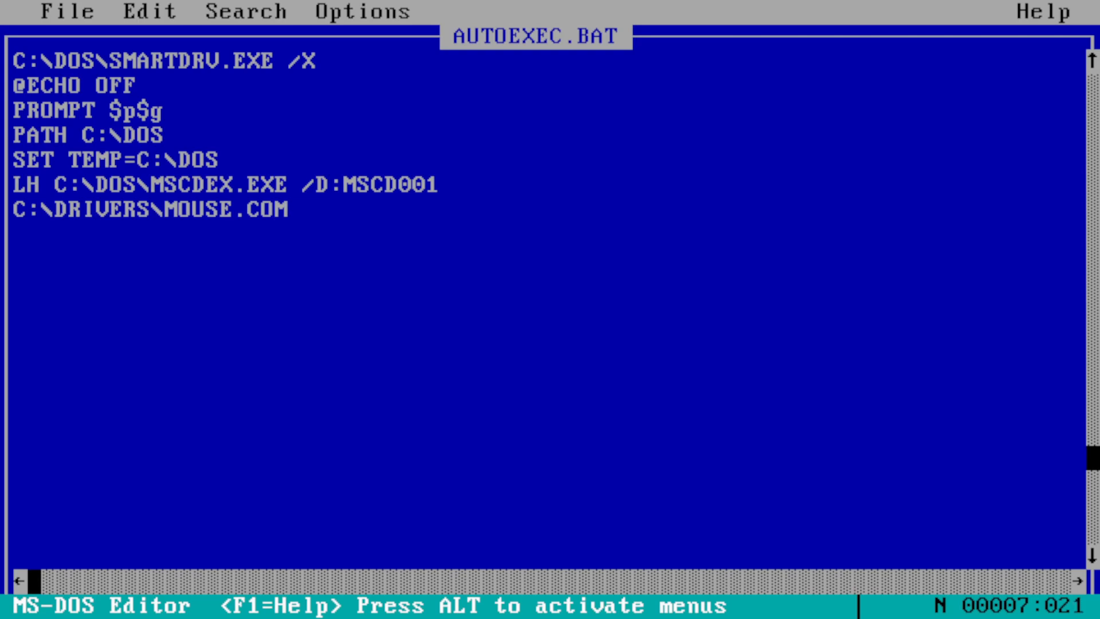
- Save AUTOEXEC.BAT and exit the editor to the DOS prompt
key(alt+f)
key(s)
key(alt+f)
key(s)
key(alt+f)
key(x)
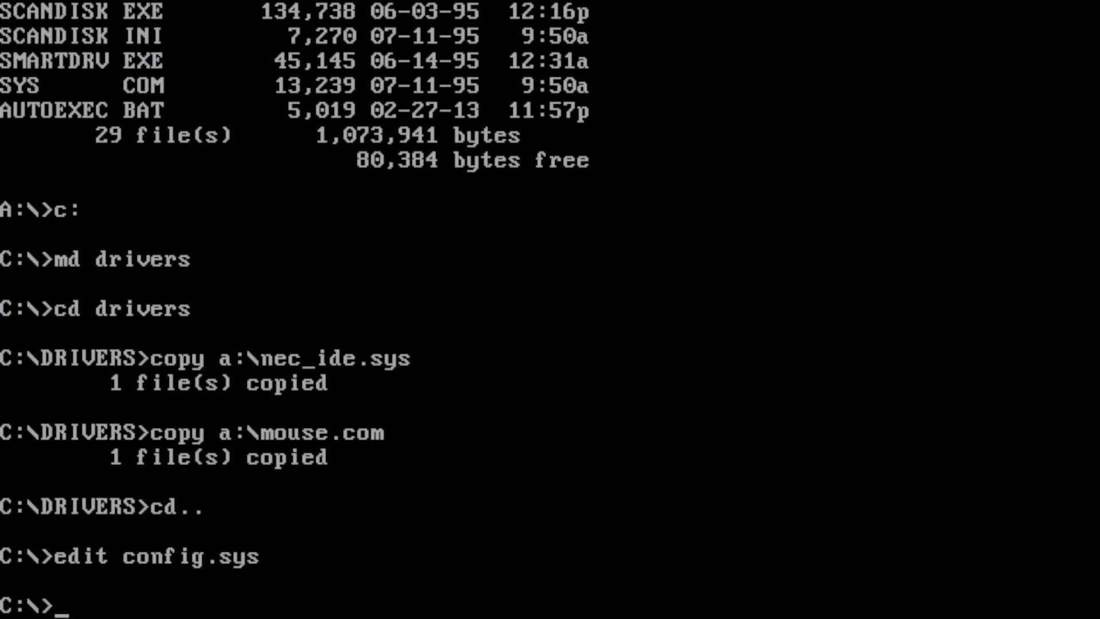
- Reboot the emulated machine with Ctrl+Alt+Del so the CD-ROM and mouse drivers load
key(ctrl+alt+Delete)
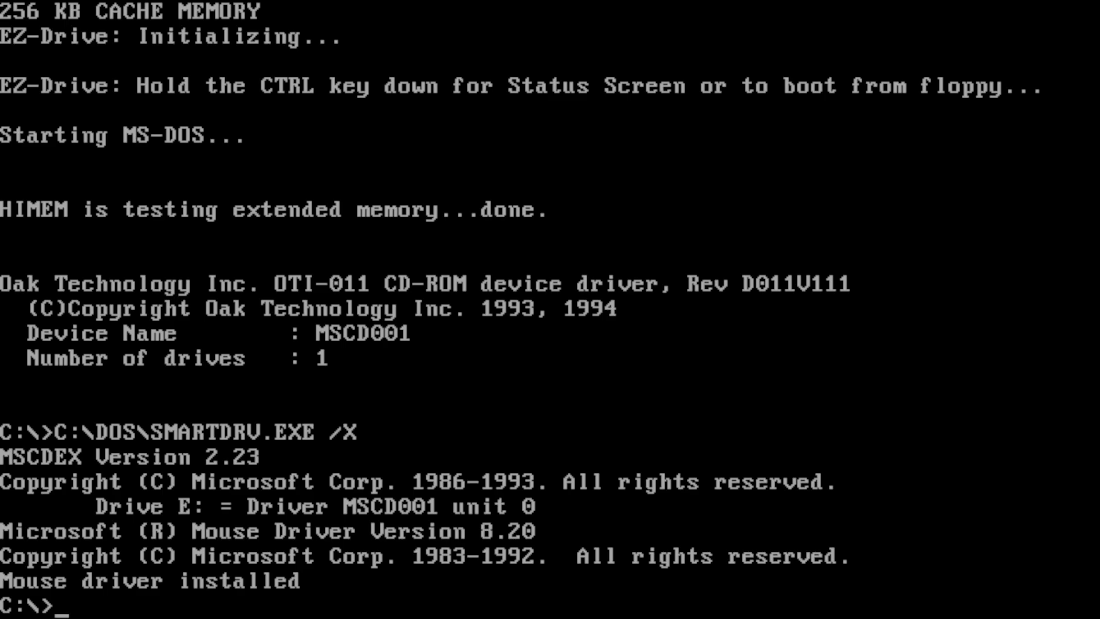
- Create a windrvs folder on C: and change into it
text(md windrvs)
key(Return)
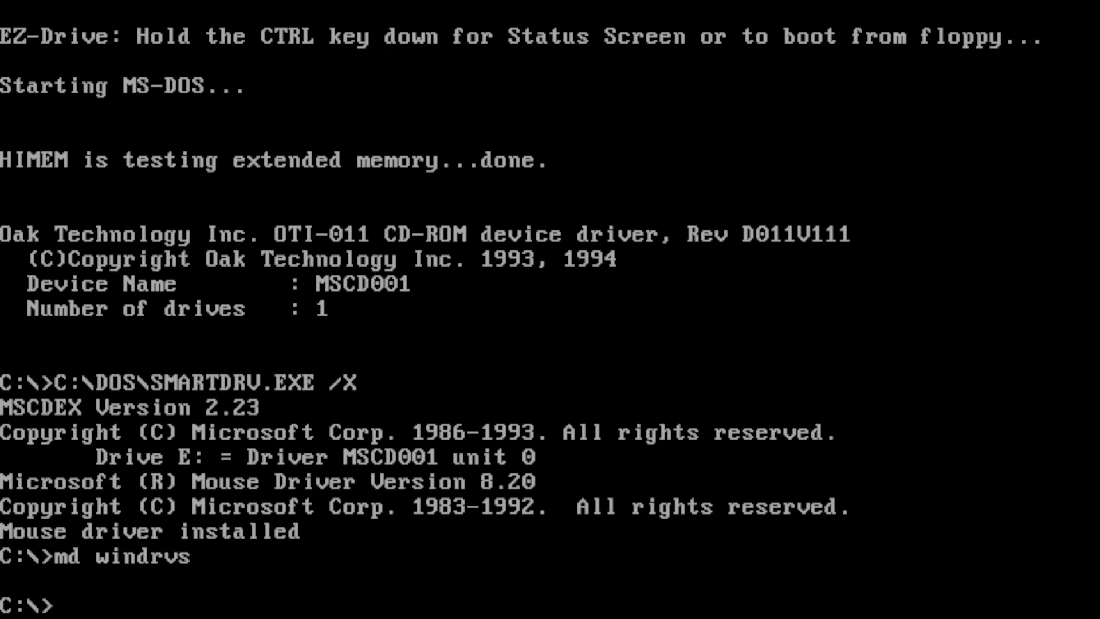
text(cd windrvs)
key(Return)
- Copy the files from E:\INSTALL\WINDOWS into windrvs, then run setup
text(copy)
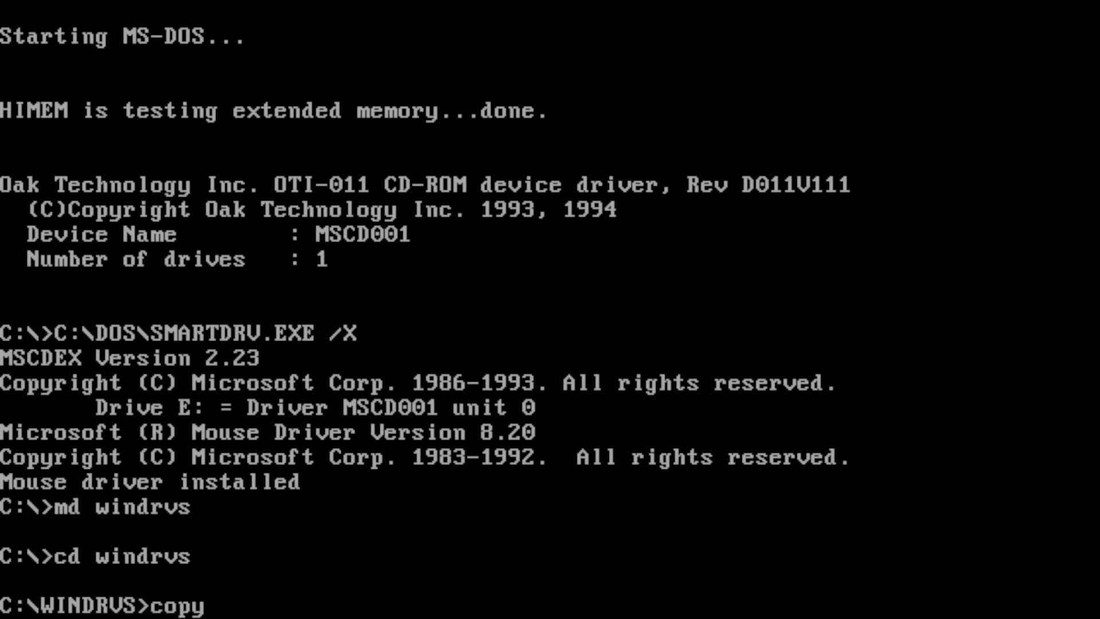
text( e:\install)
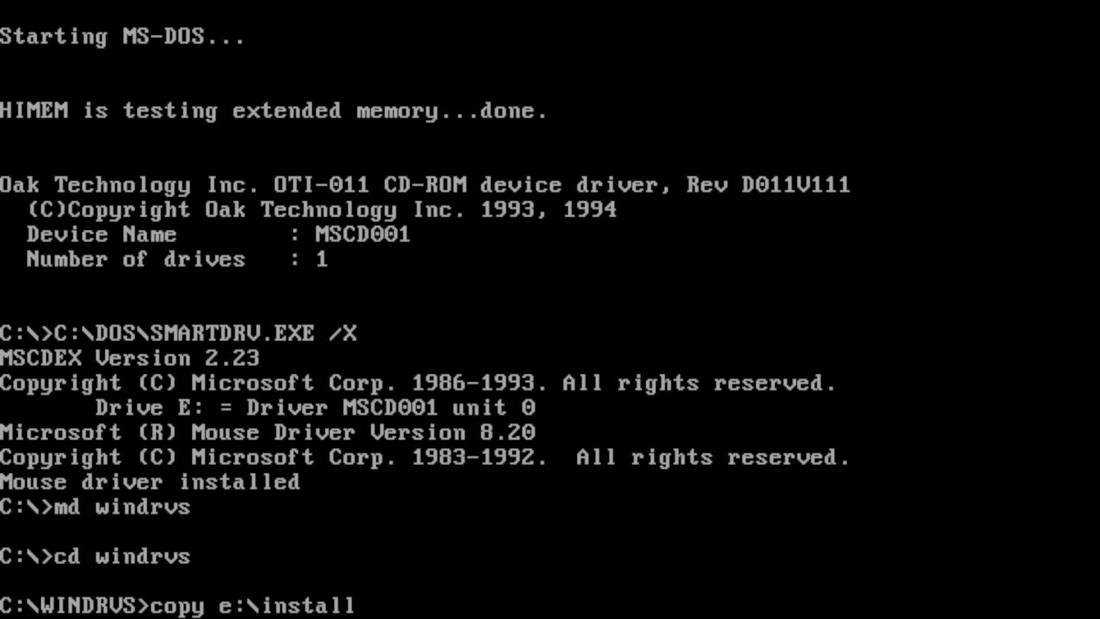
text(\windows)
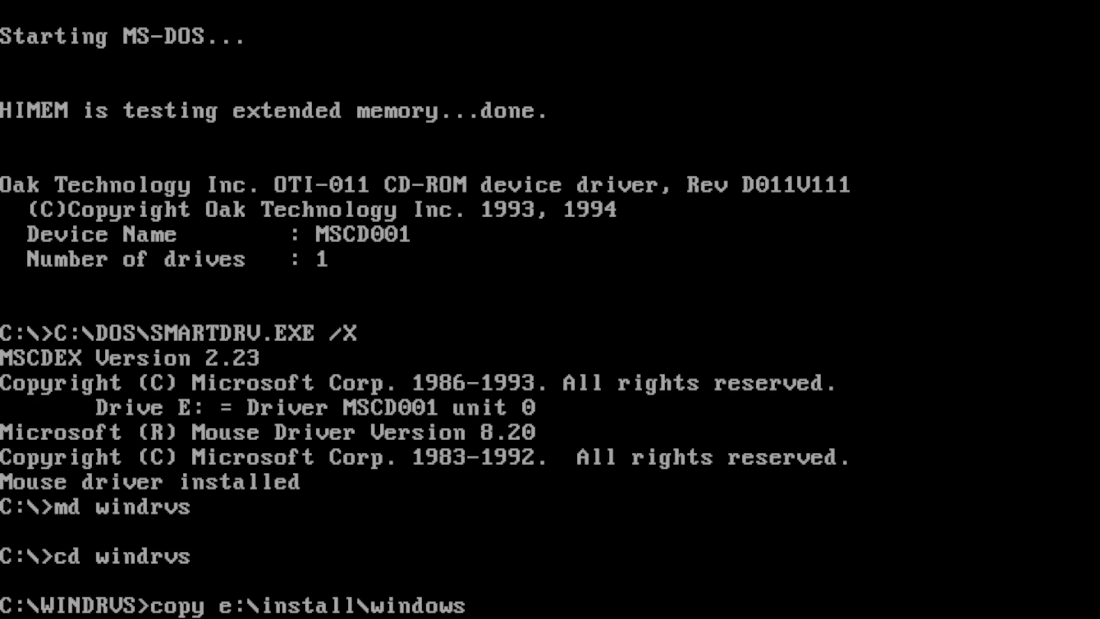
key(Return)
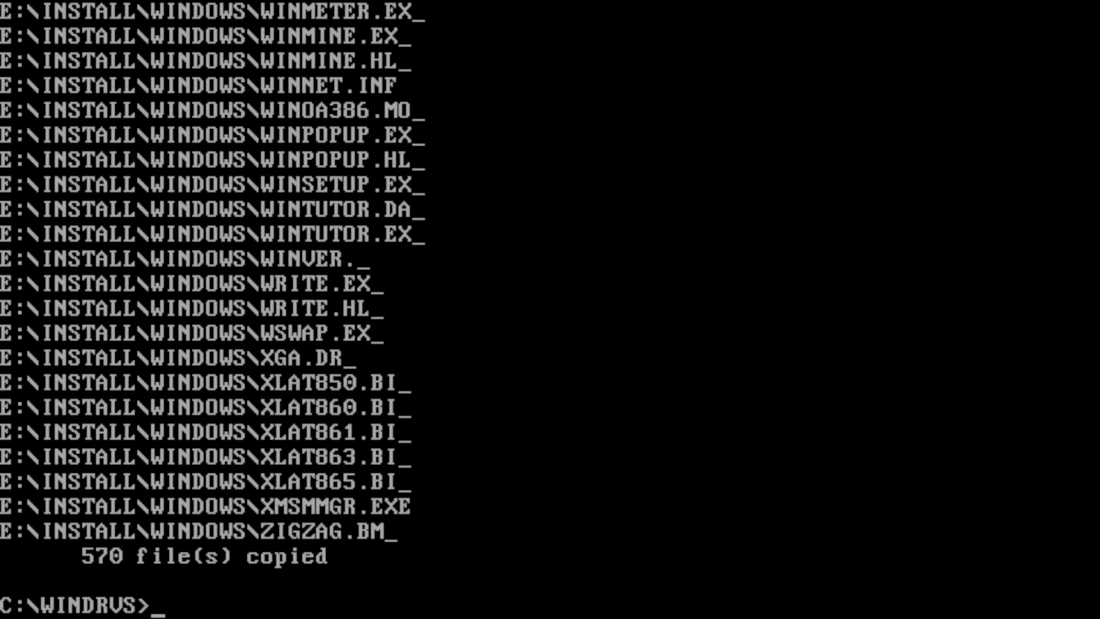
text(etup)
key(Return)
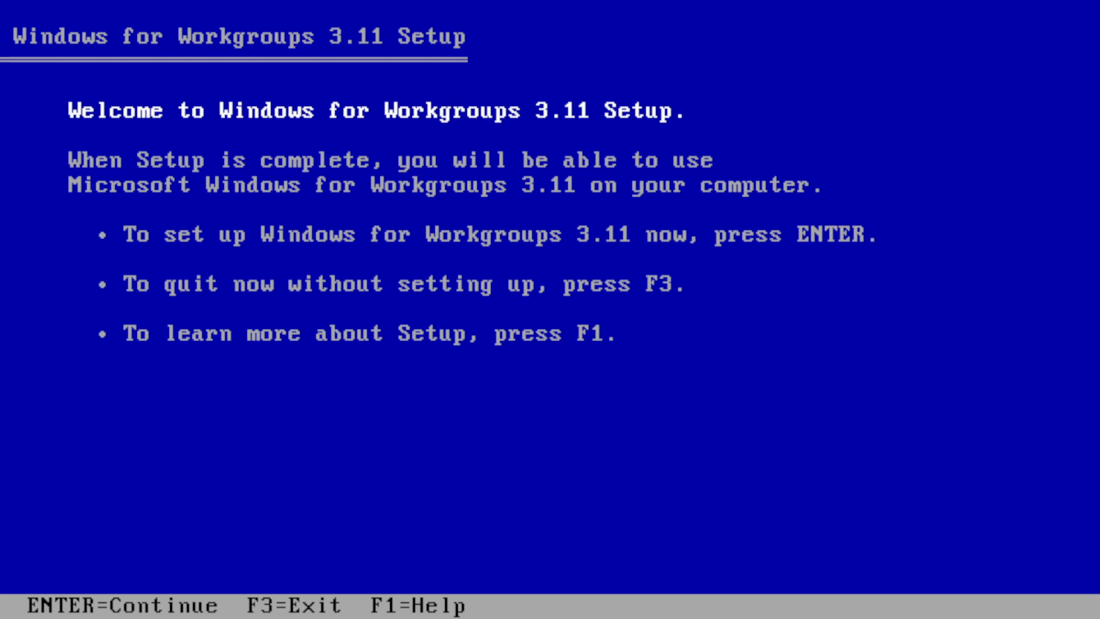
- Choose Express Setup, install into C:\WINDOWS and accept the detected hardware list
key(Return)
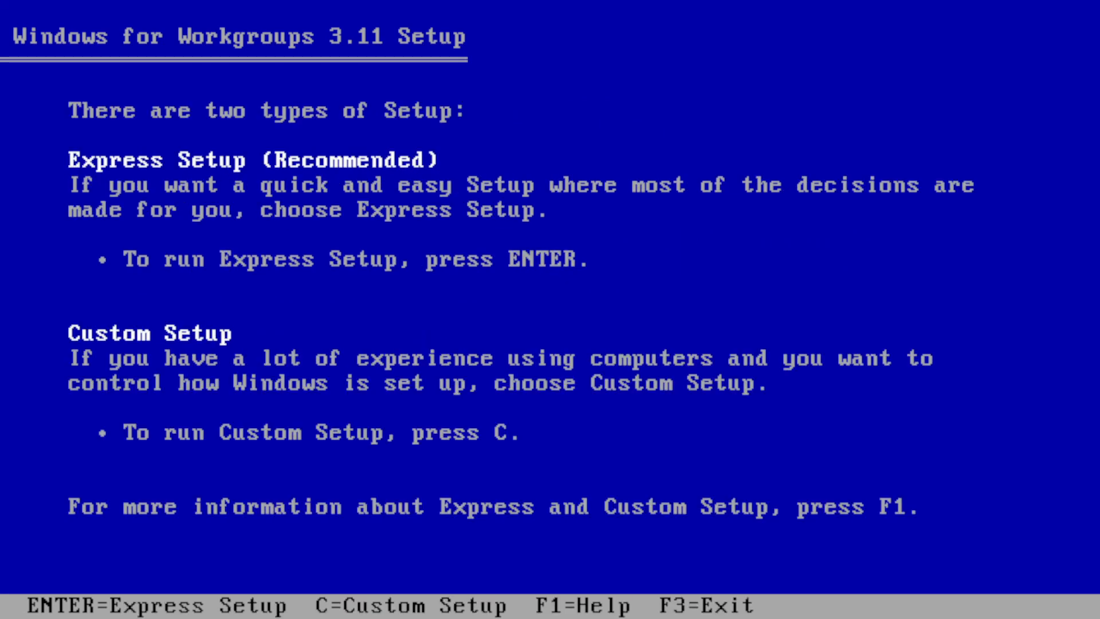
key(Return)
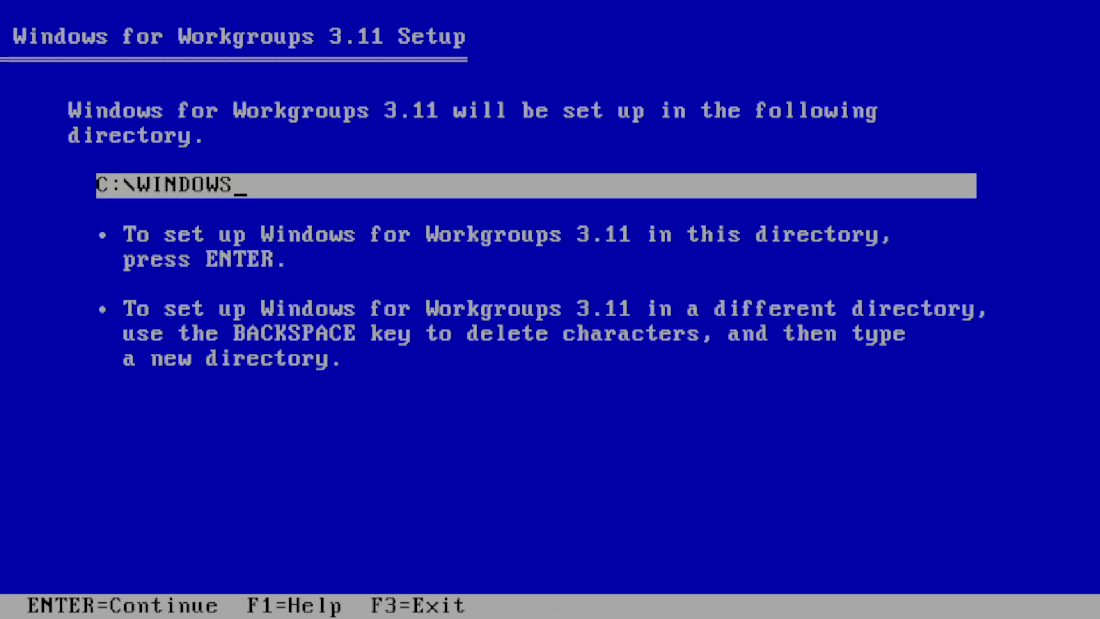
key(Return)
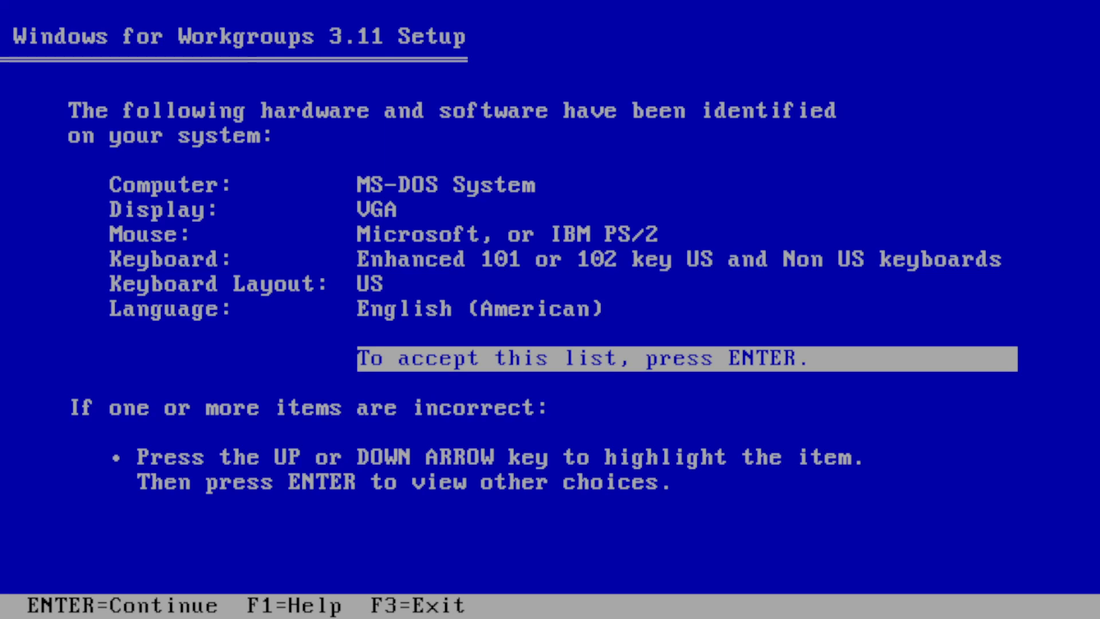
key(Return)
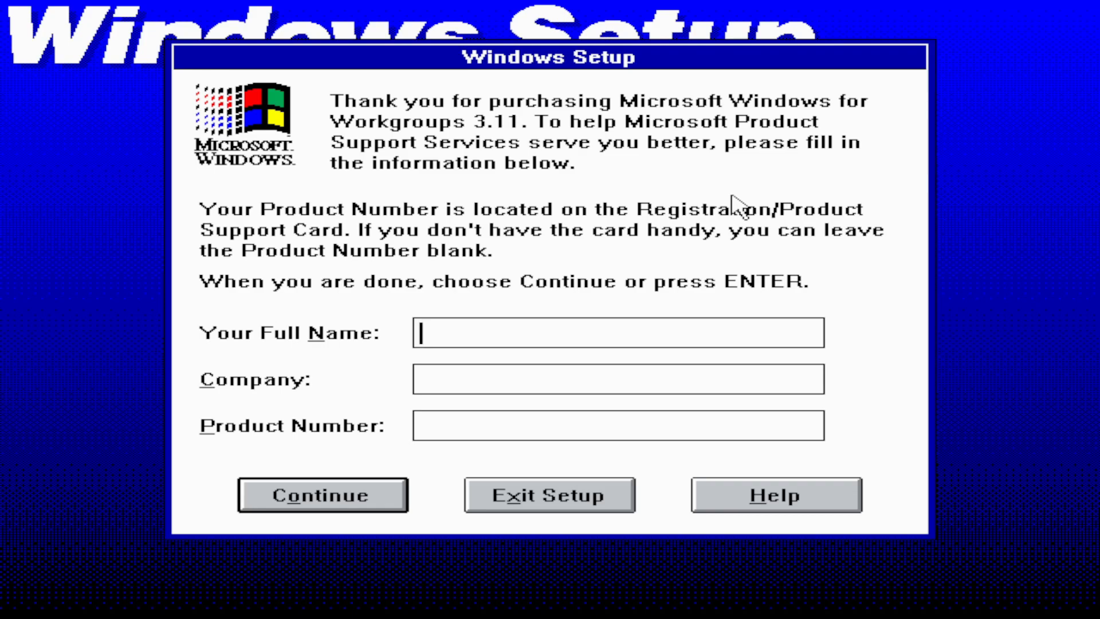
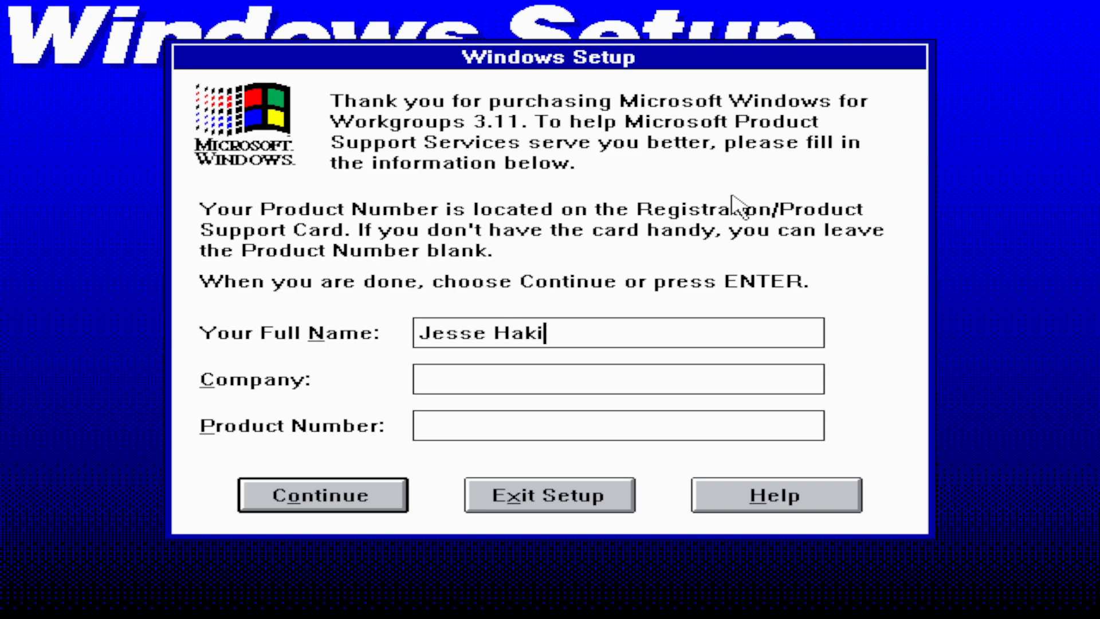
- Enter the registration full name and company name, then confirm them
key(Tab)
text(Pokemon )
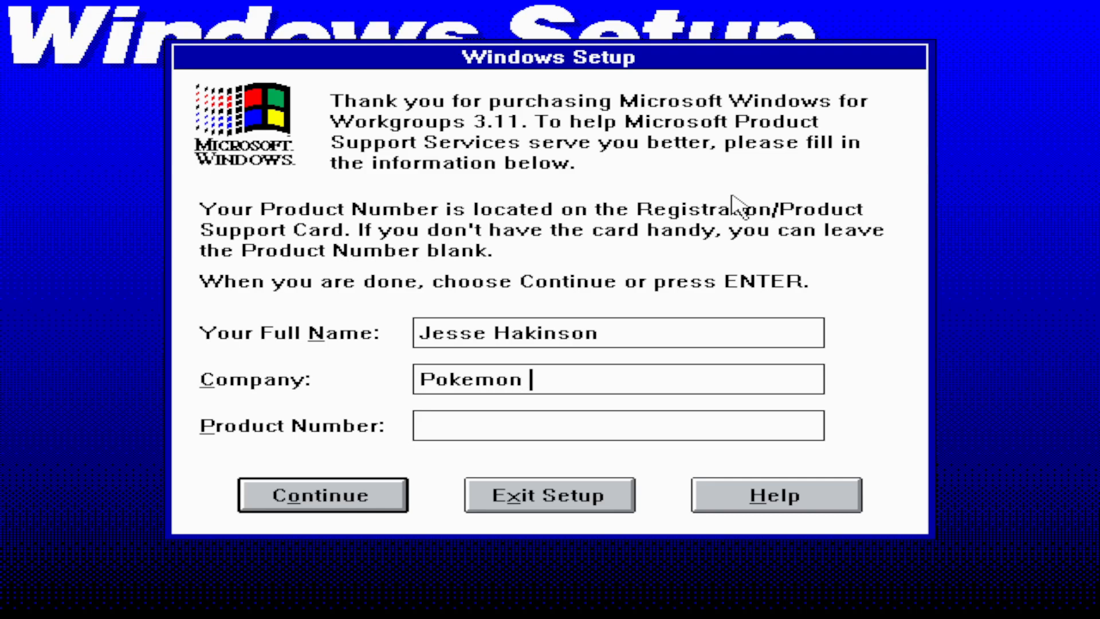
text(World)
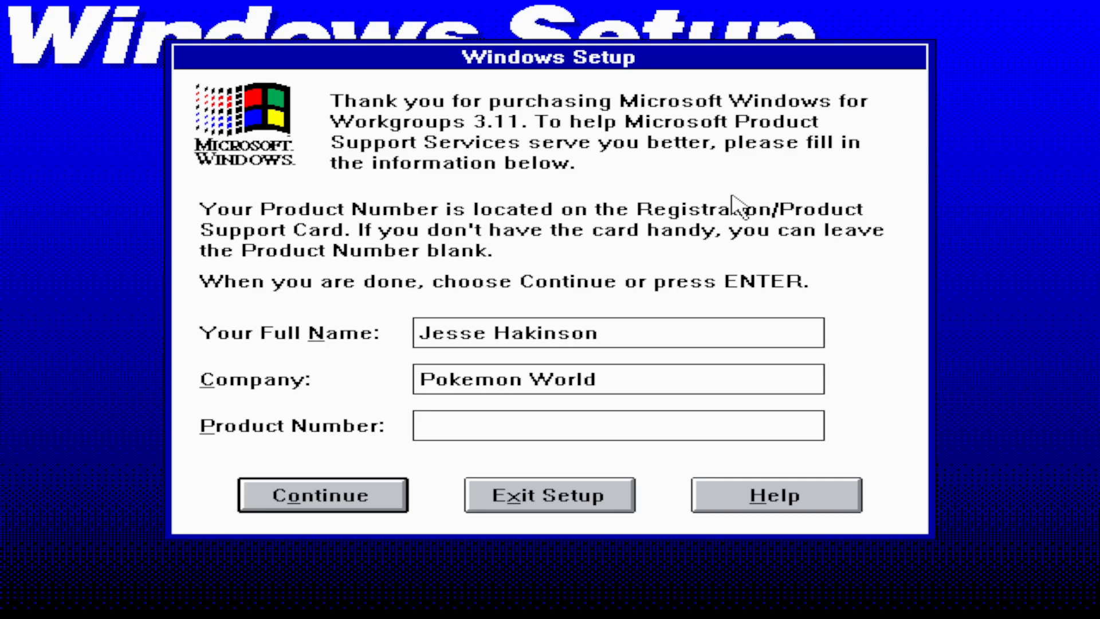
key(Return)
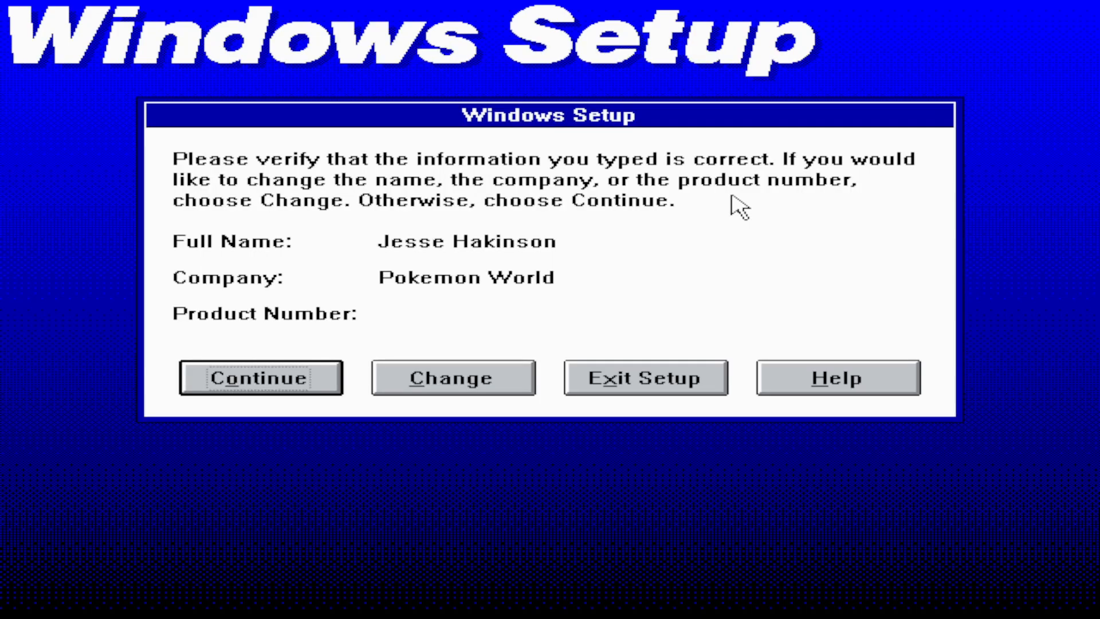
key(Return)
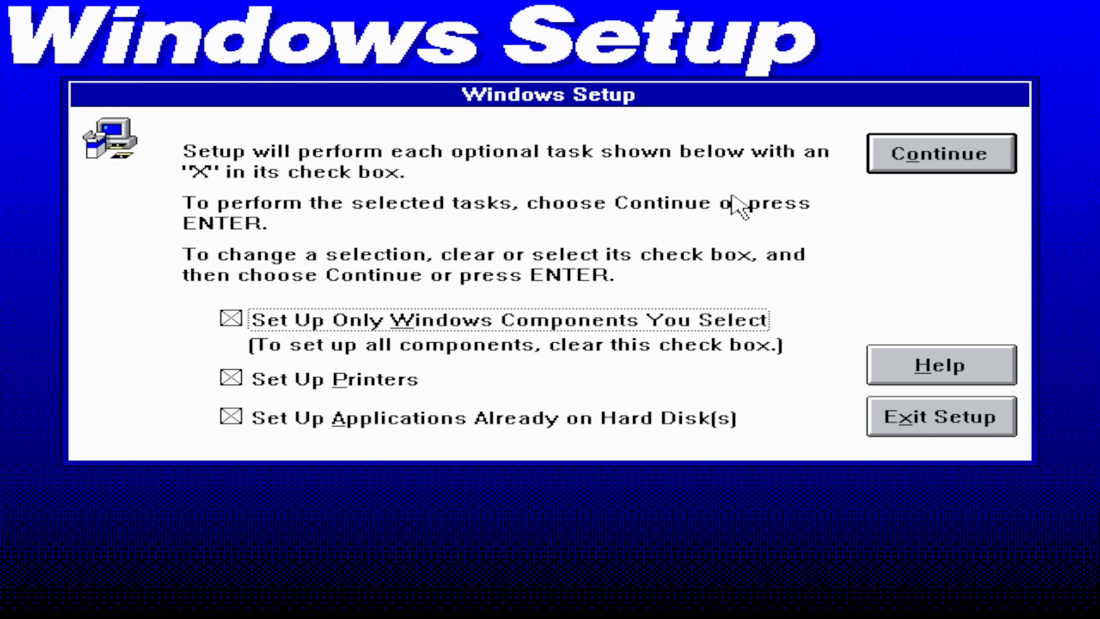
- Uncheck the components, printers and applications optional tasks and continue
click(385, 319)
click(350, 372)
click(373, 424)
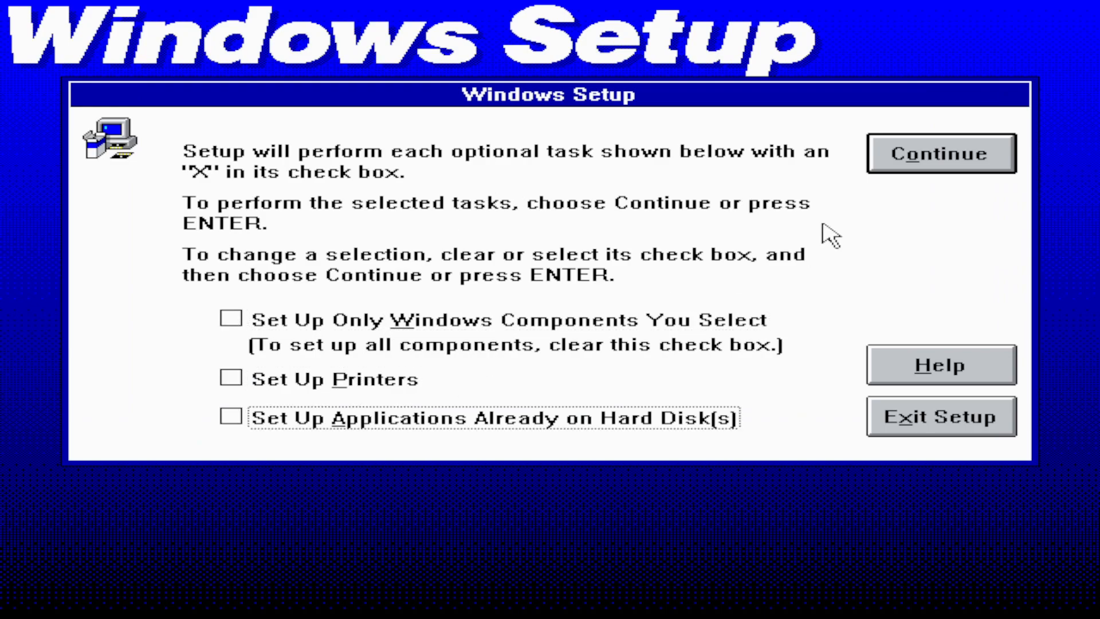
click(915, 154)
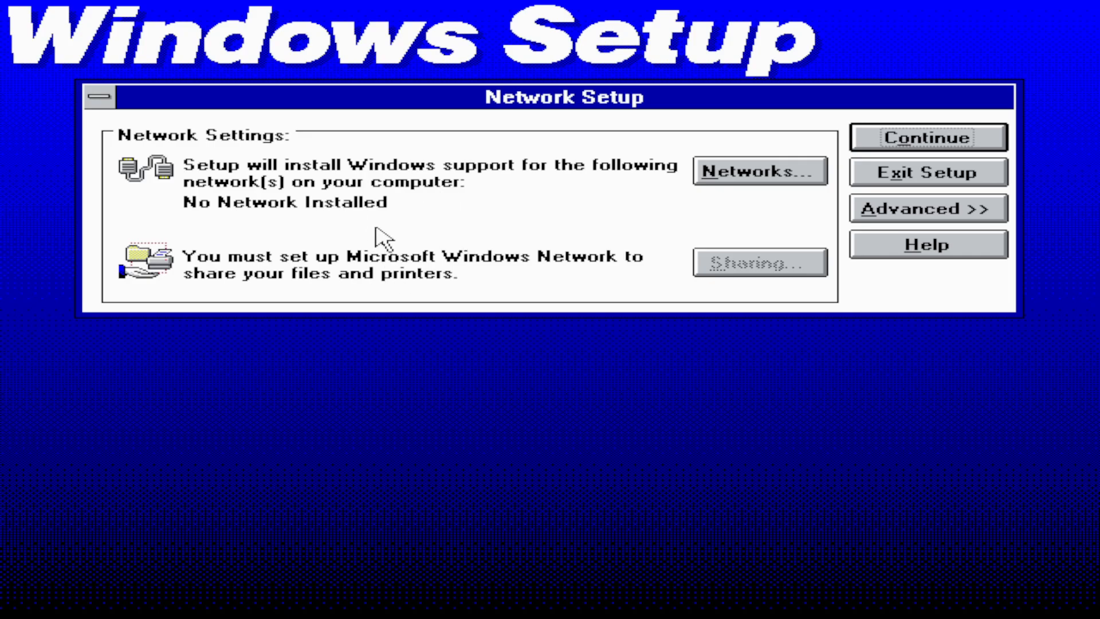
- Continue without a network, accept the CONFIG.SYS changes and skip the tutorial
click(931, 144)
click(856, 195)
click(555, 412)
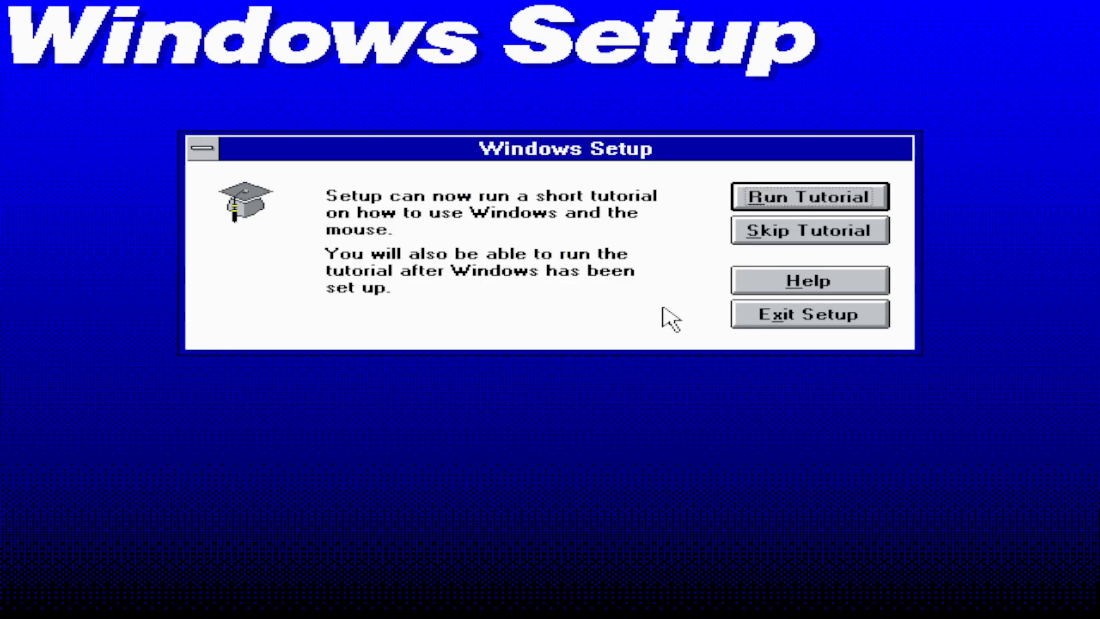
click(826, 232)
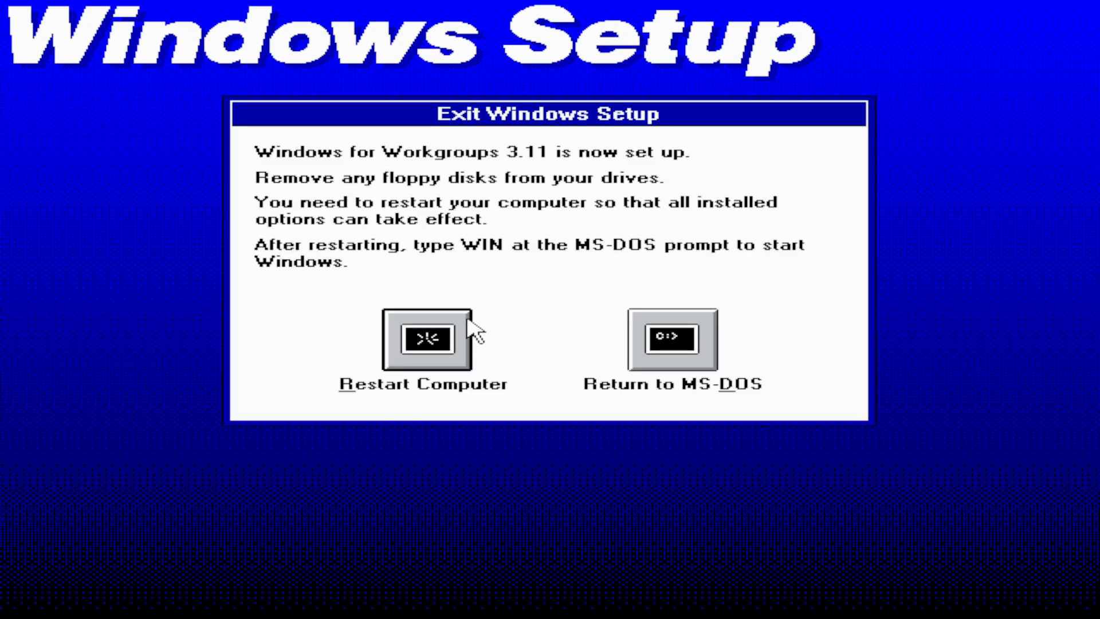
- Restart the computer, then start Windows with 'win' at the C:\> prompt
click(442, 343)
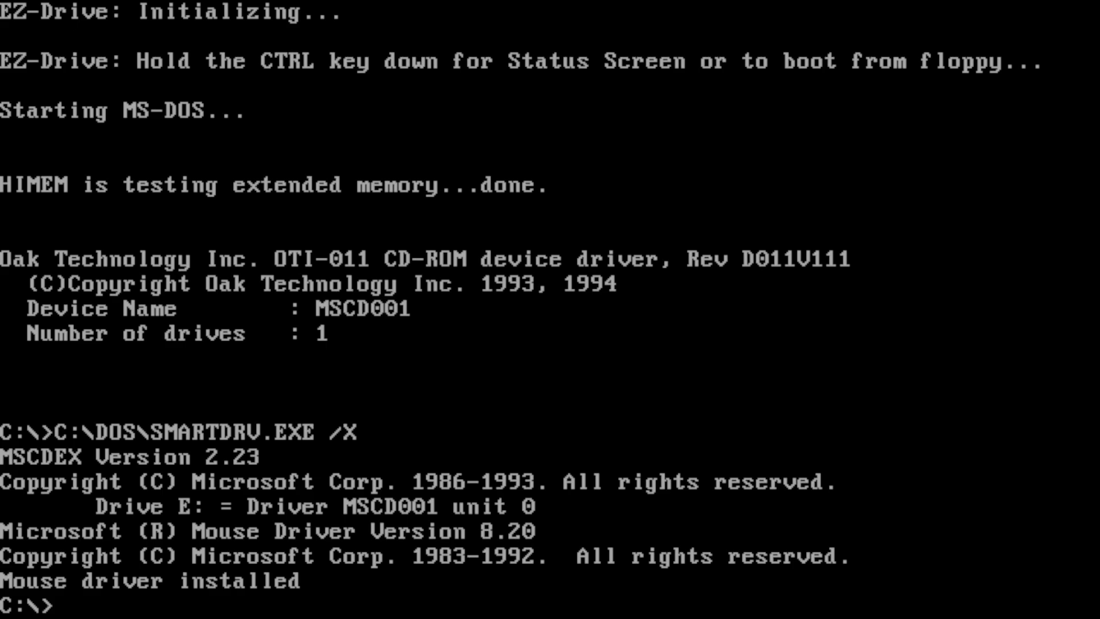
text(win)
key(Return)
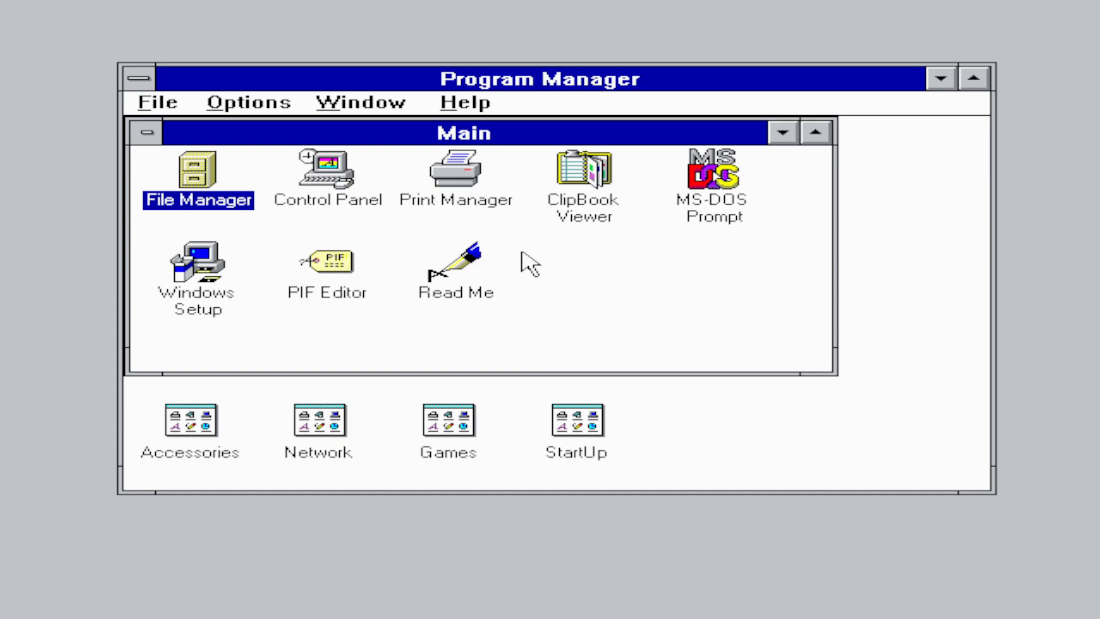
- In File Manager, open E:\VIDRIVER\CIRRUS\WIN31 and run install.exe
double_click(217, 183)
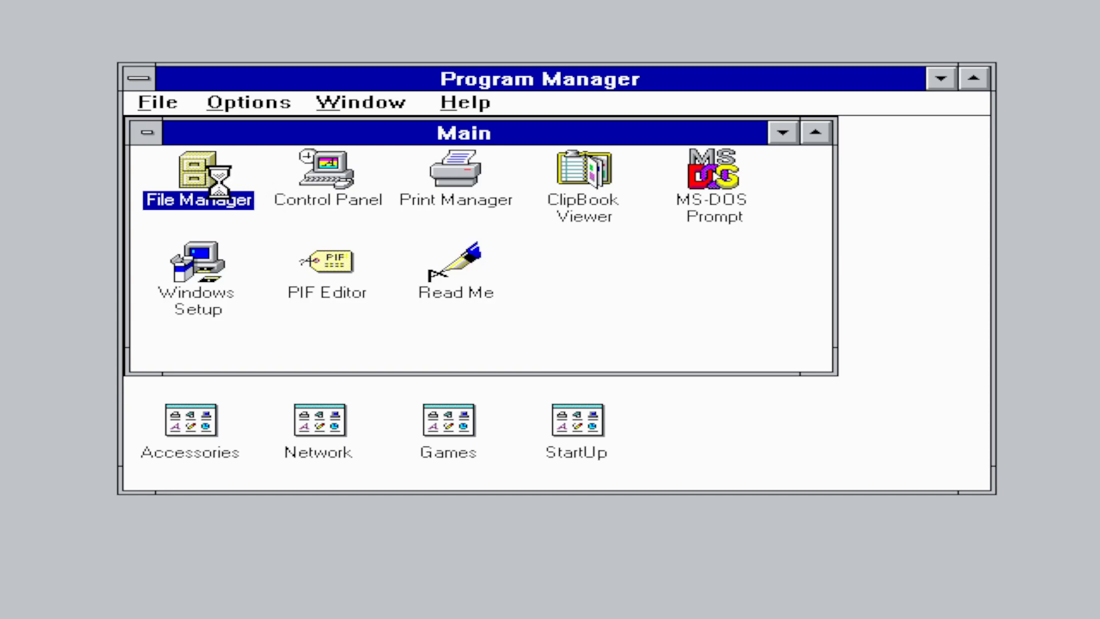
click(252, 106)
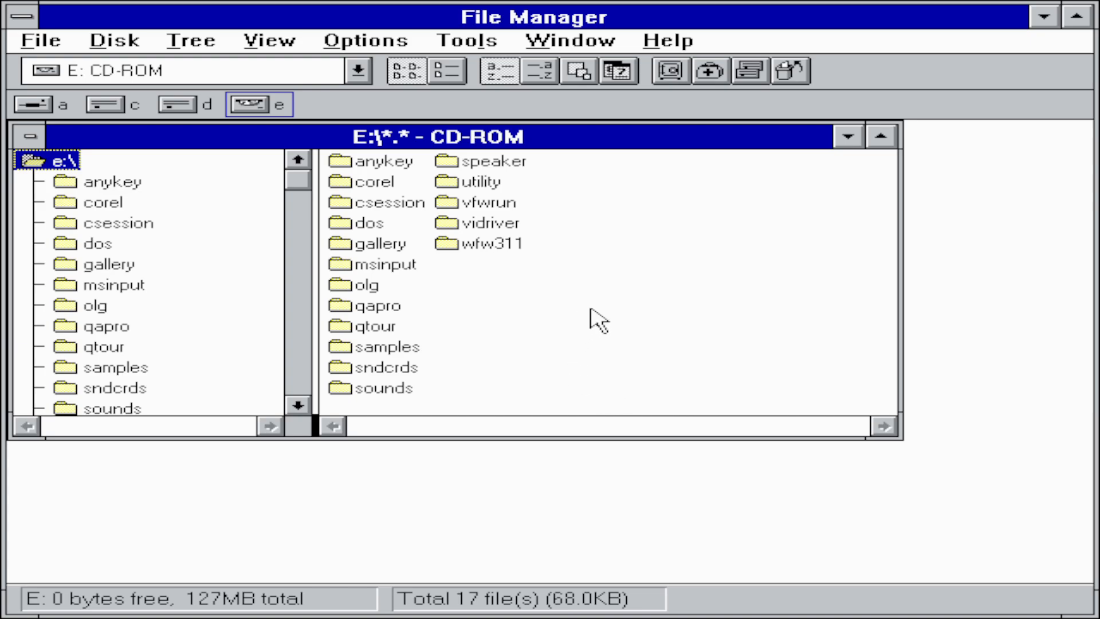
double_click(507, 222)
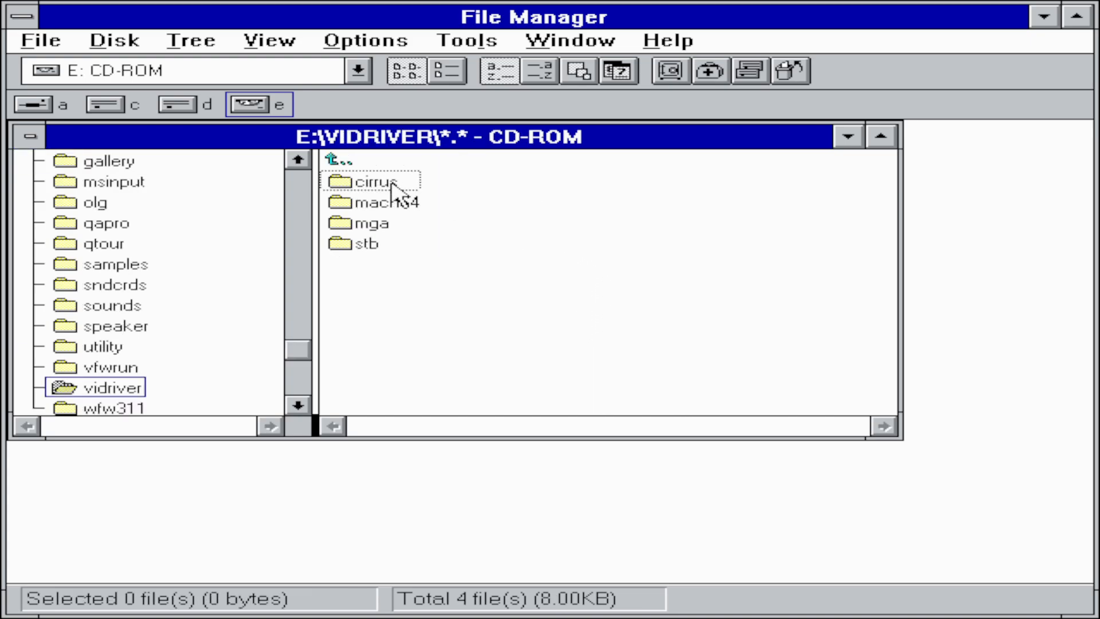
double_click(389, 184)
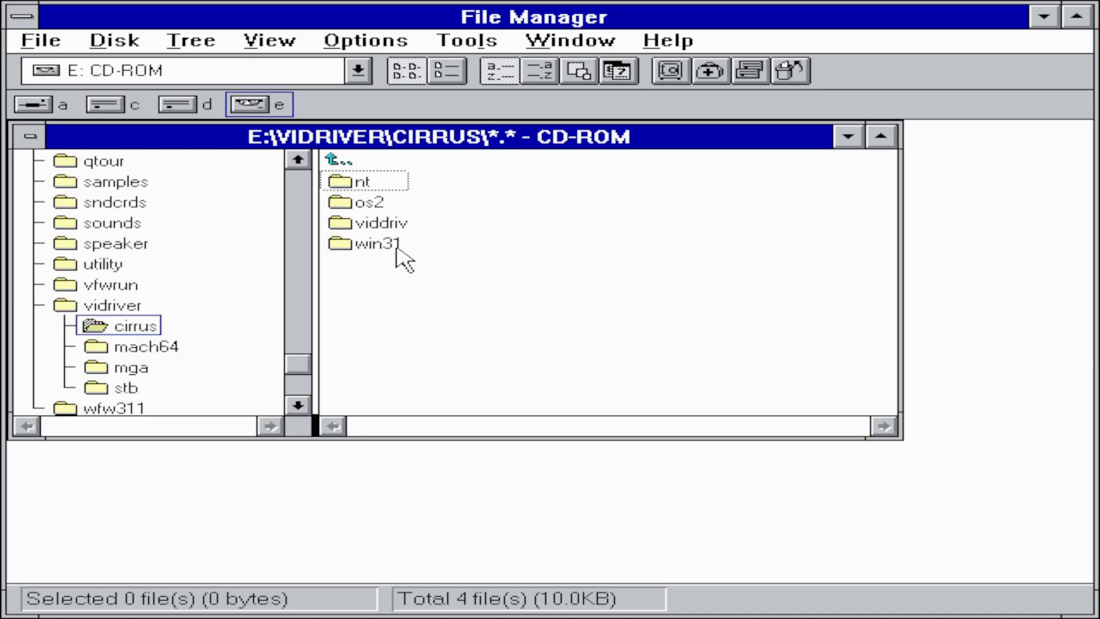
double_click(389, 247)
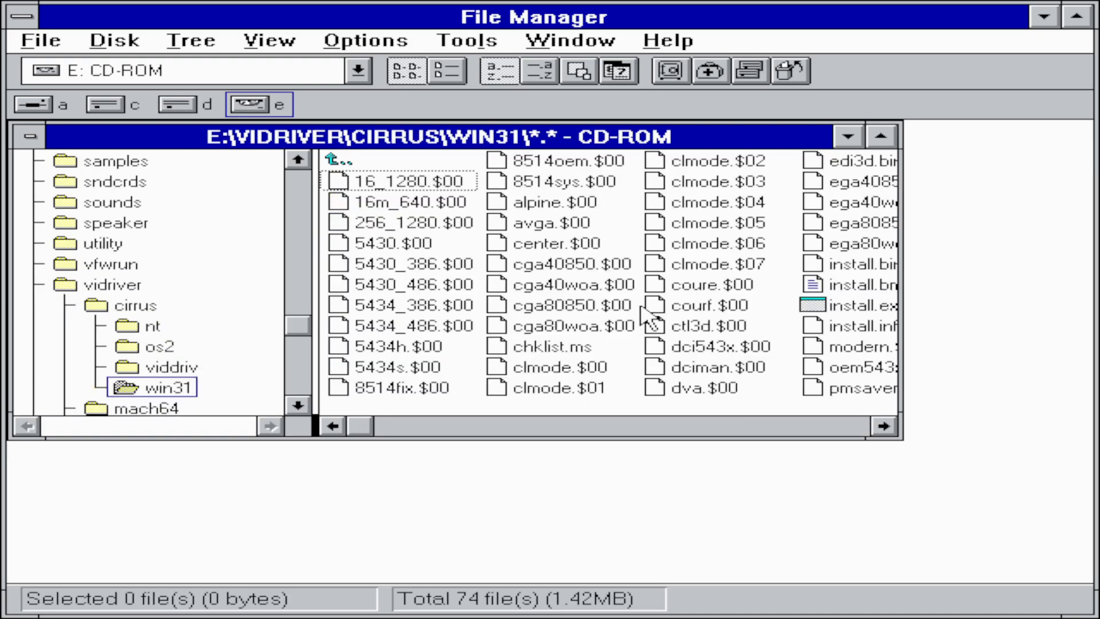
click(885, 426)
click(884, 426)
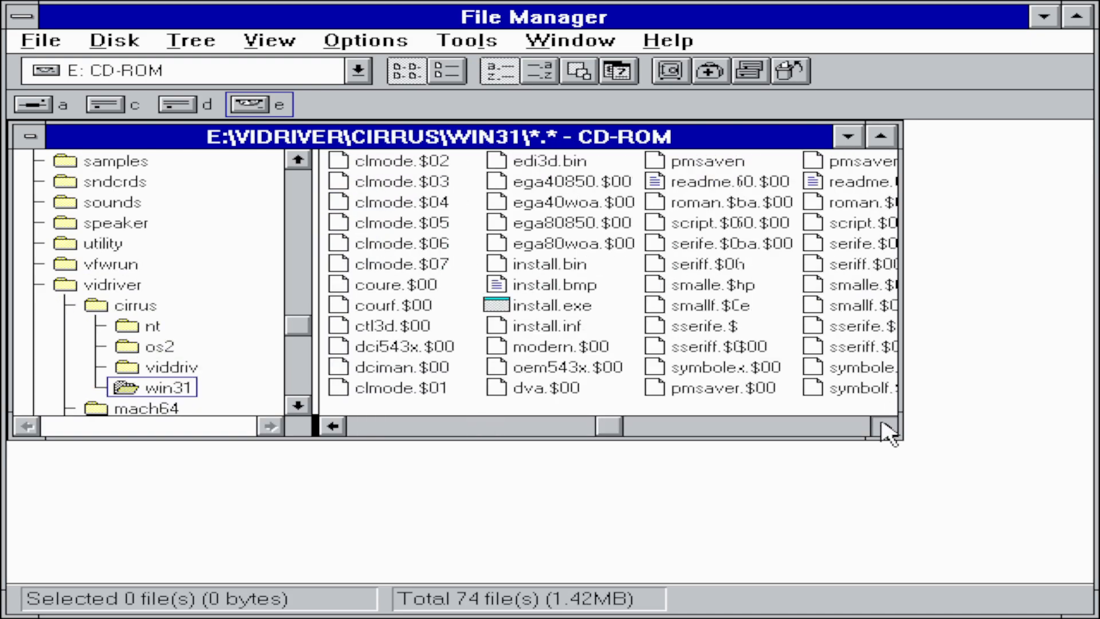
click(885, 426)
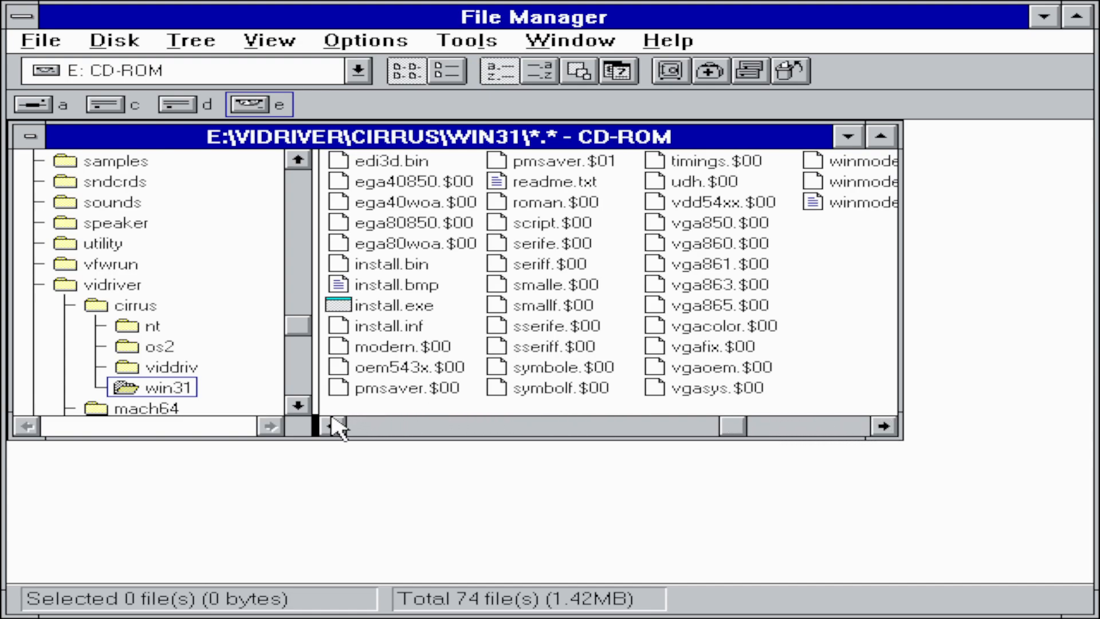
double_click(413, 305)
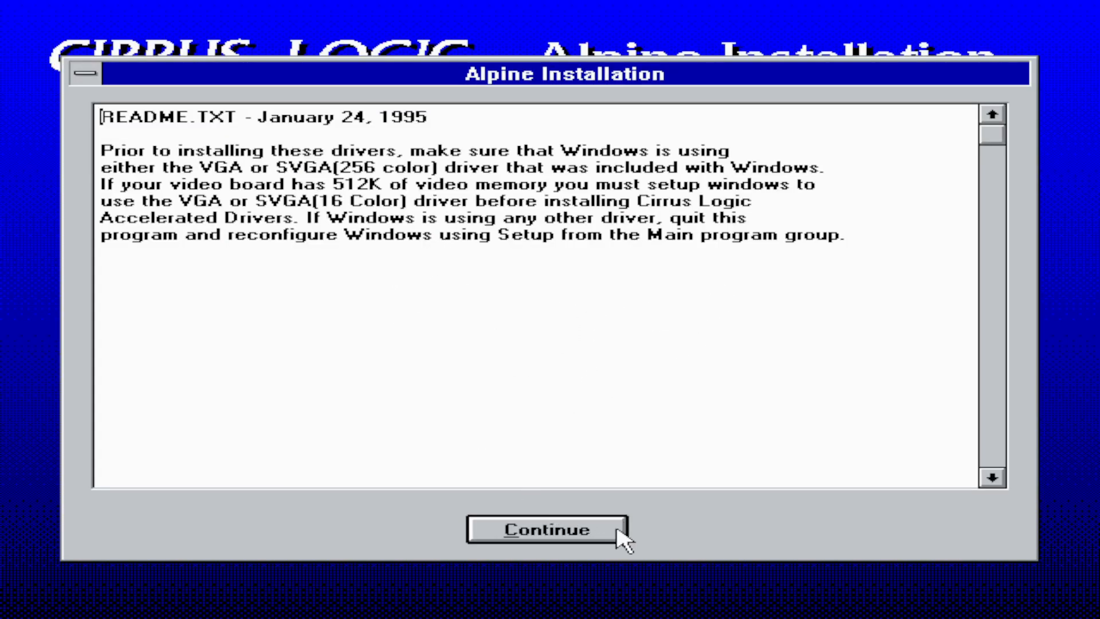
- Continue past the README and install the Cirrus Logic Alpine driver files into c:\vgautil
click(589, 532)
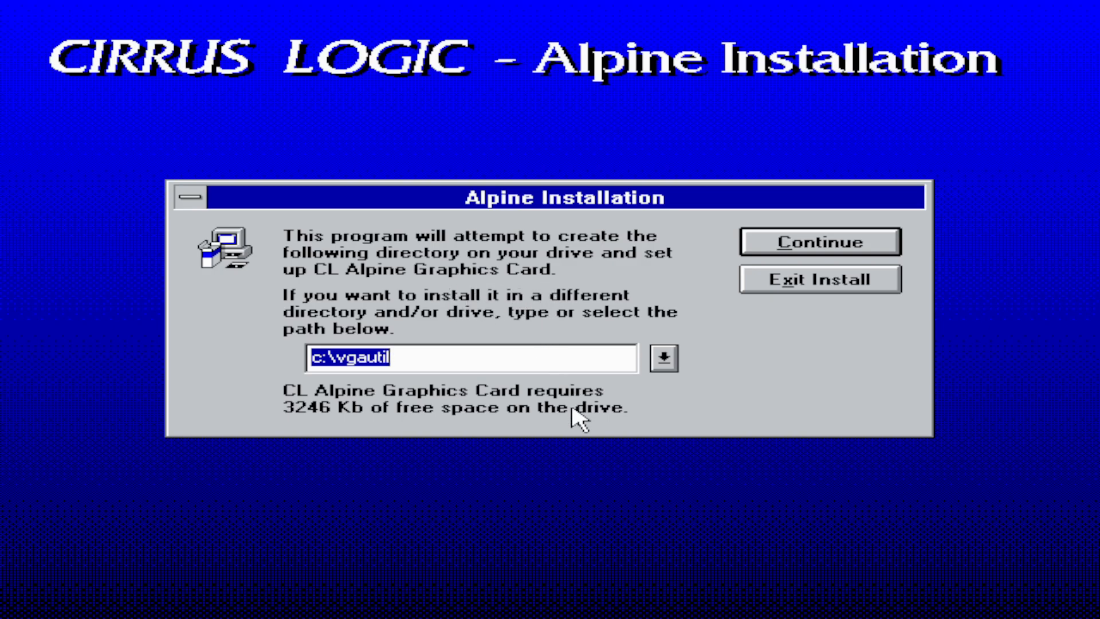
click(512, 355)
click(827, 241)
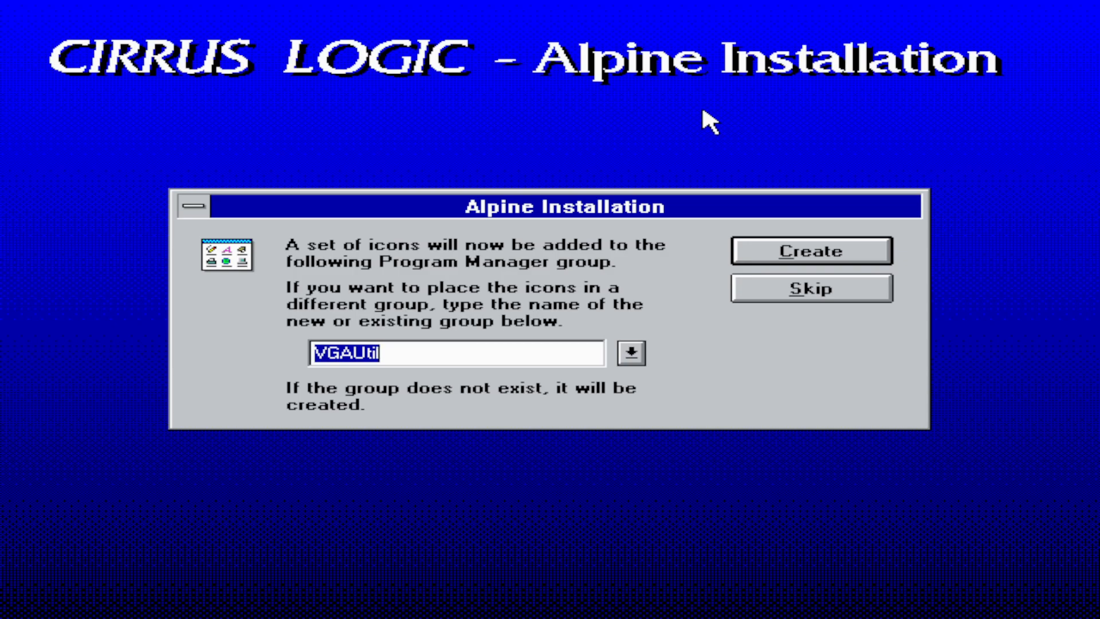
- Create the VGAUtil icons, set WinMode to 256 colours at 640x480, and restart Windows
click(825, 255)
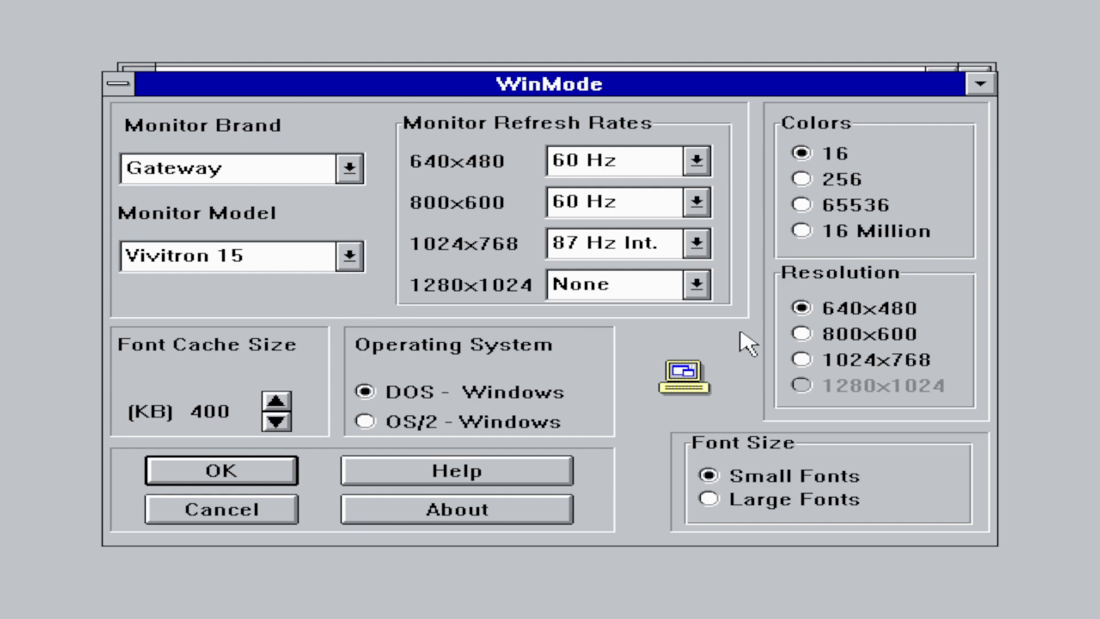
click(840, 182)
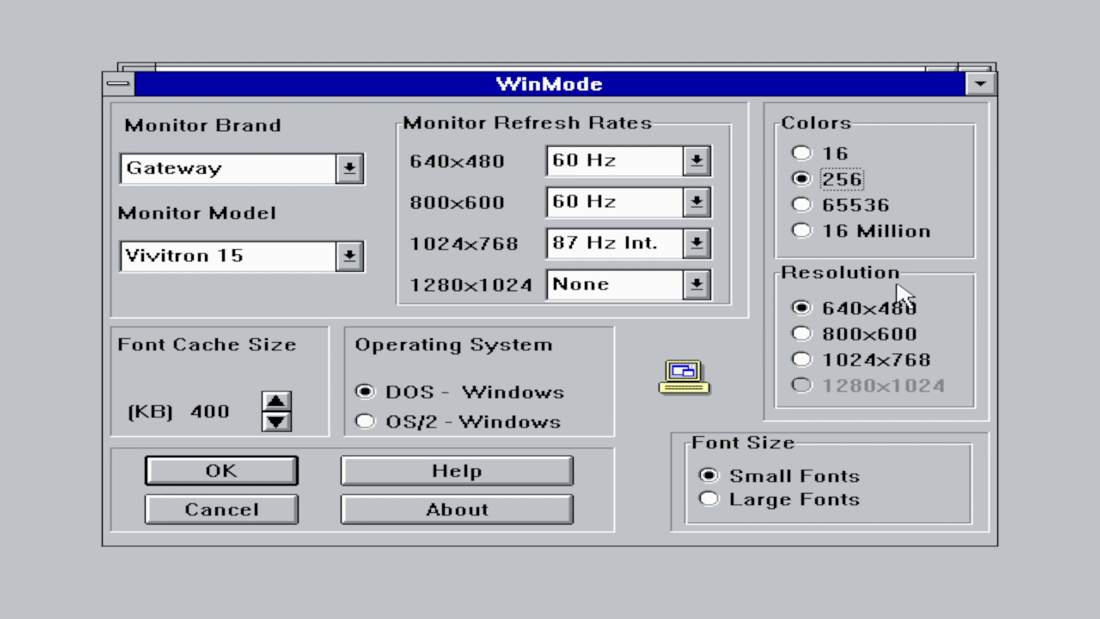
click(853, 312)
click(274, 471)
click(338, 407)
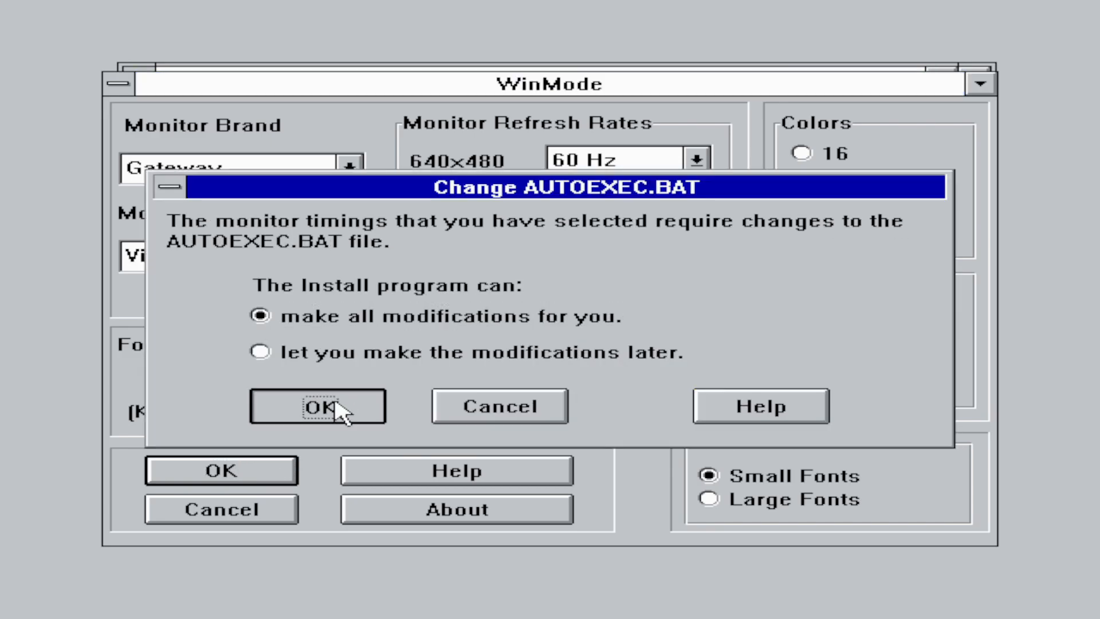
click(549, 369)
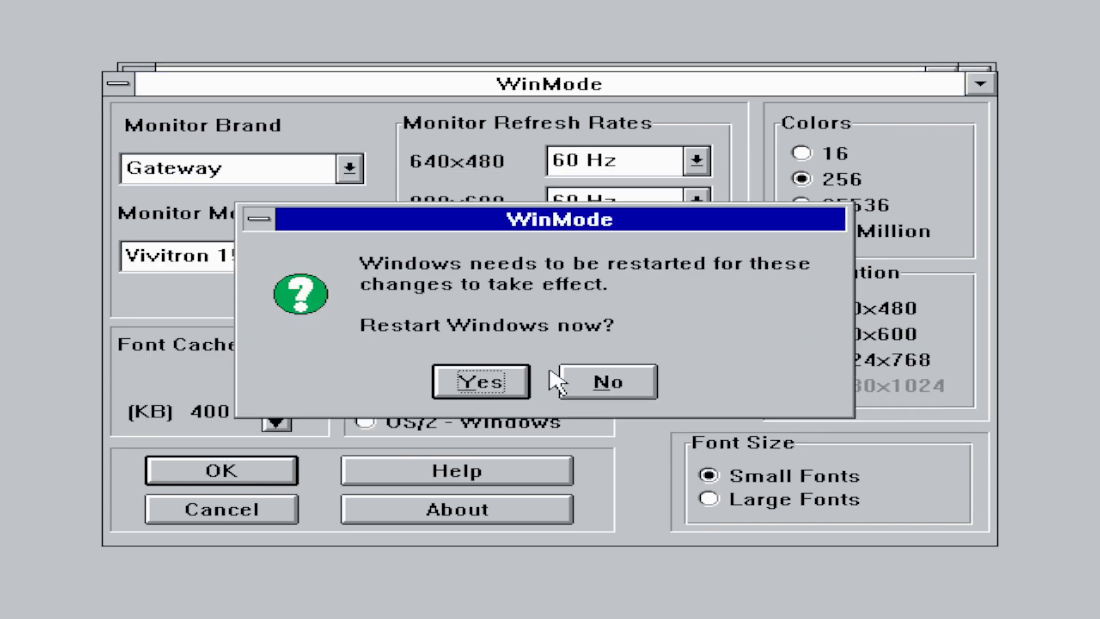
click(491, 383)
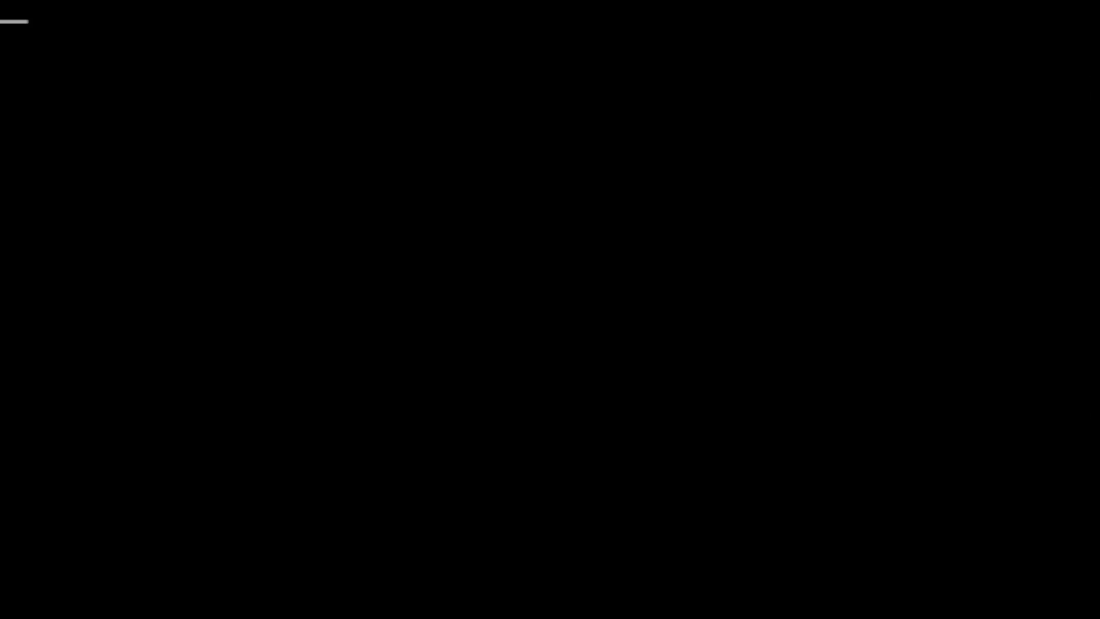
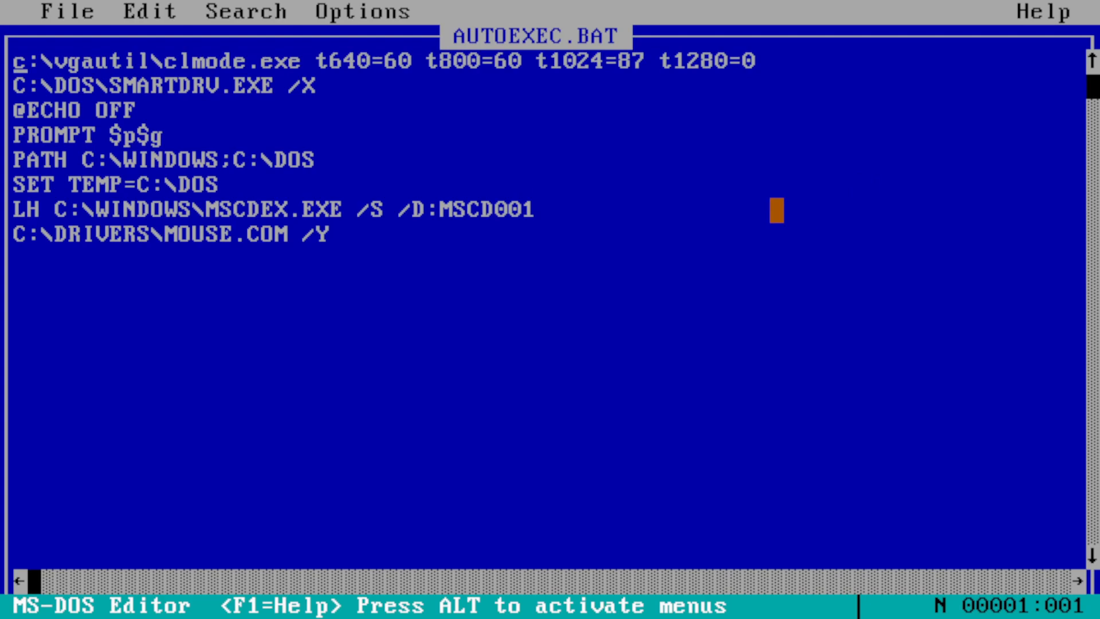
- Delete the VGAUtil clmode.exe line from AUTOEXEC.BAT
key(Down)
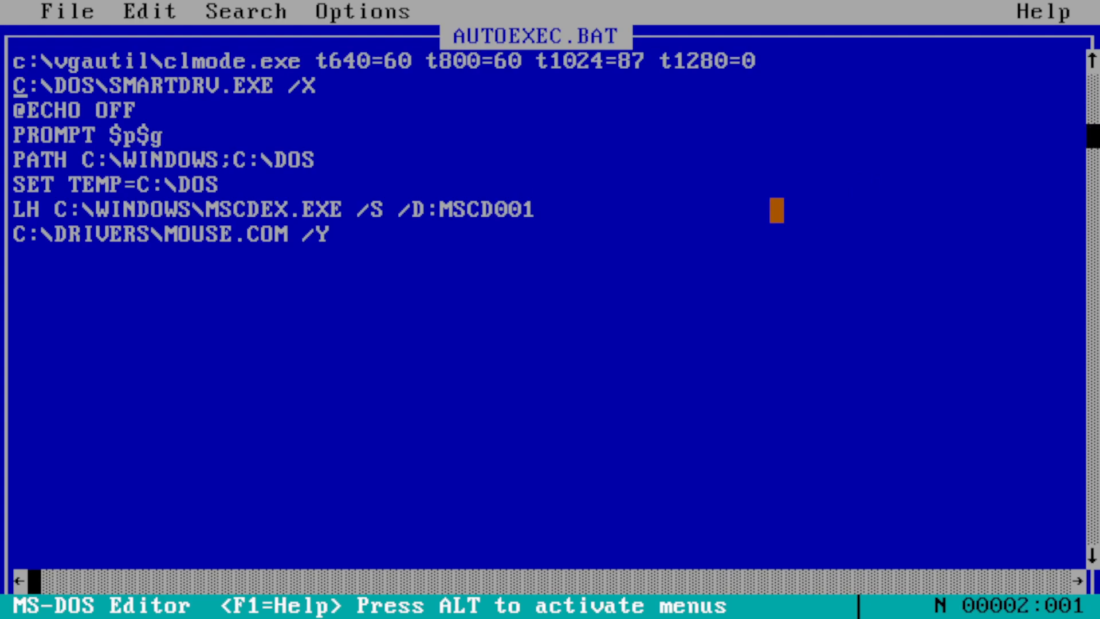
key(shift+Up)
key(Up)
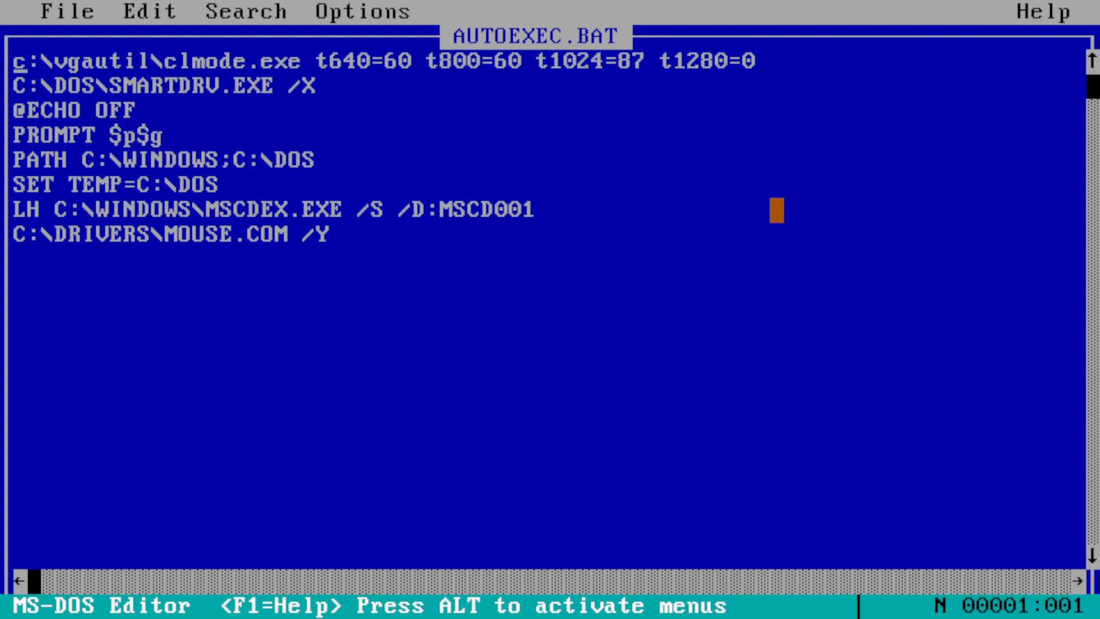
key(Down)
key(BackSpace)
key(BackSpace)
key(BackSpace)
key(BackSpace)
key(BackSpace)
key(BackSpace)
key(BackSpace)
key(BackSpace)
key(BackSpace)
key(BackSpace)
key(BackSpace)
key(BackSpace)
key(BackSpace)
key(BackSpace)
key(BackSpace)
key(BackSpace)
key(BackSpace)
key(BackSpace)
key(BackSpace)
key(BackSpace)
key(BackSpace)
key(BackSpace)
key(BackSpace)
key(BackSpace)
key(BackSpace)
key(BackSpace)
key(BackSpace)
key(BackSpace)
key(BackSpace)
key(BackSpace)
key(BackSpace)
key(BackSpace)
key(BackSpace)
key(BackSpace)
key(BackSpace)
key(BackSpace)
key(BackSpace)
key(BackSpace)
key(BackSpace)
key(BackSpace)
key(BackSpace)
key(BackSpace)
key(BackSpace)
key(BackSpace)
key(BackSpace)
key(BackSpace)
key(BackSpace)
key(BackSpace)
key(BackSpace)
key(BackSpace)
key(BackSpace)
key(BackSpace)
key(BackSpace)
key(BackSpace)
key(BackSpace)
key(BackSpace)
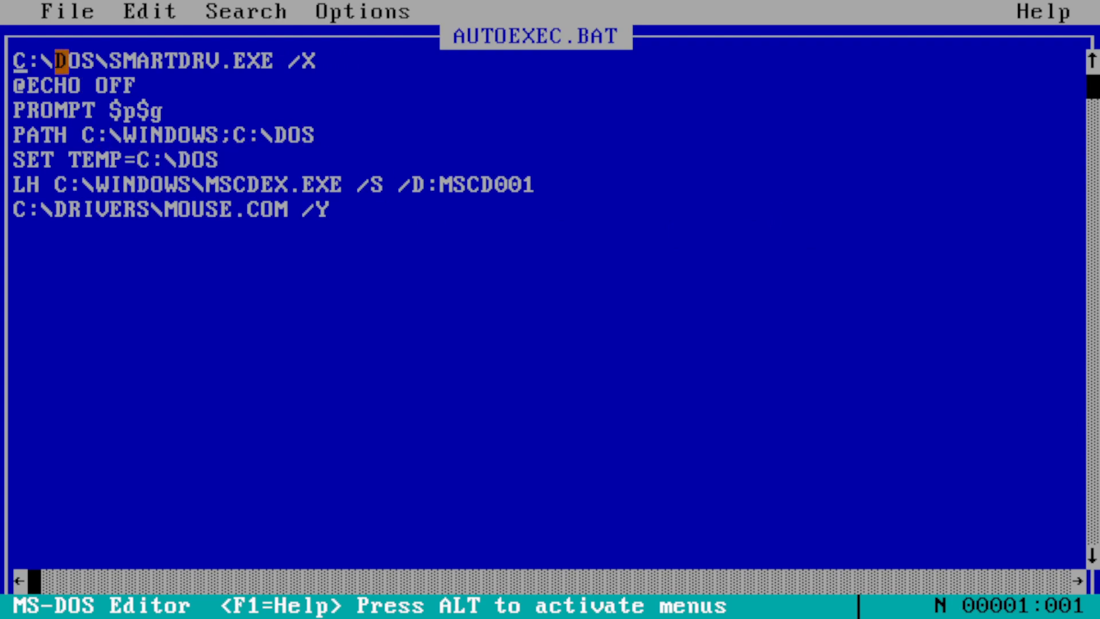
- Exit the MS-DOS Editor back to the DOS prompt
click(74, 11)
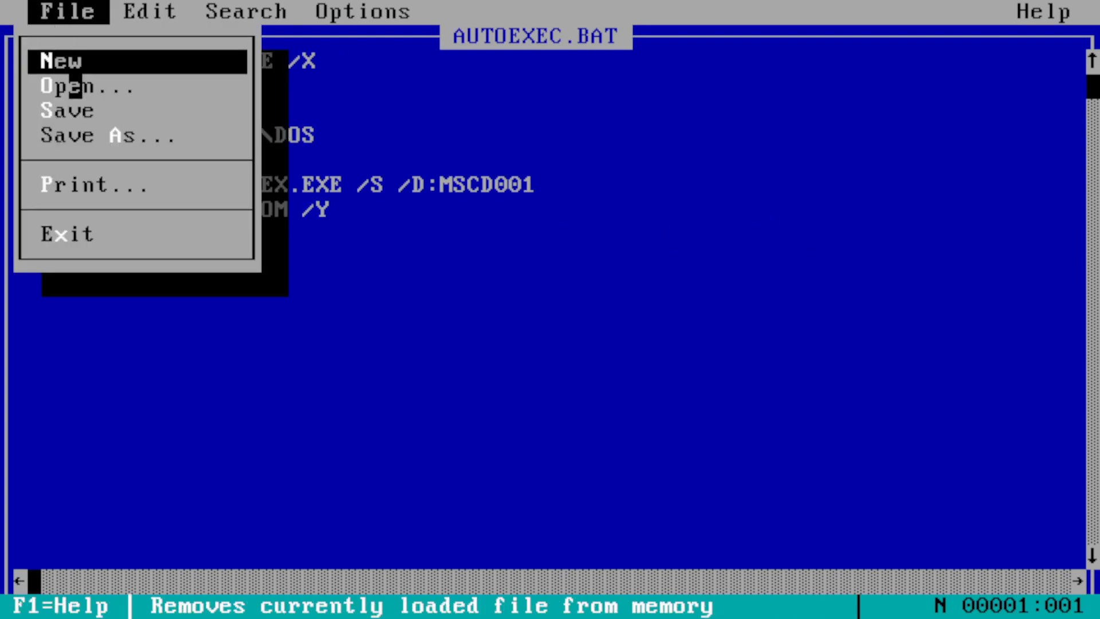
click(75, 12)
click(88, 11)
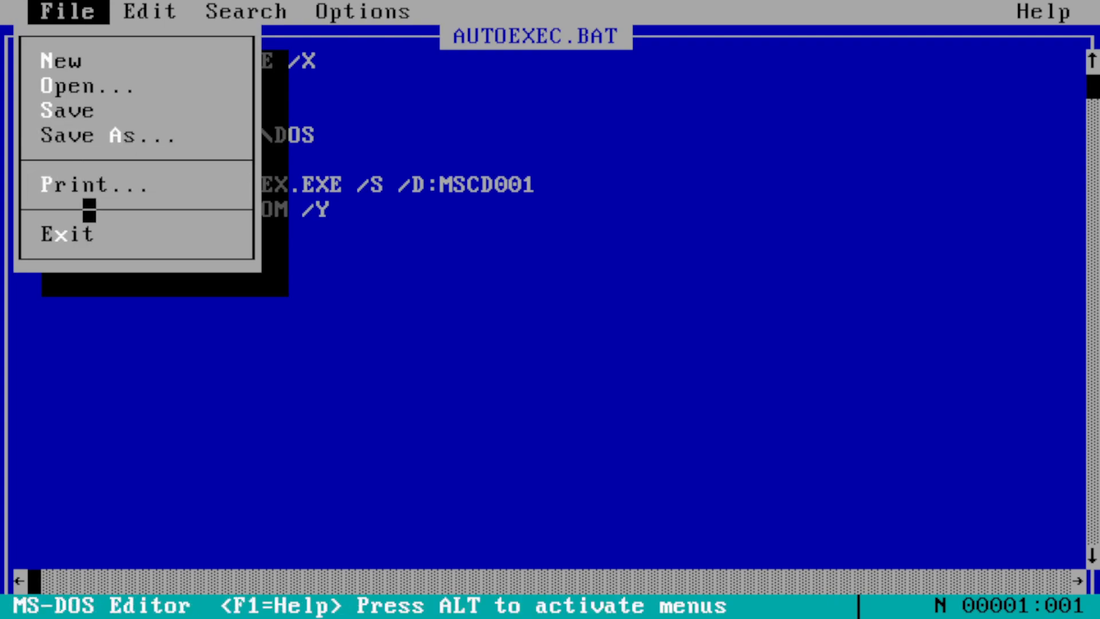
click(86, 233)
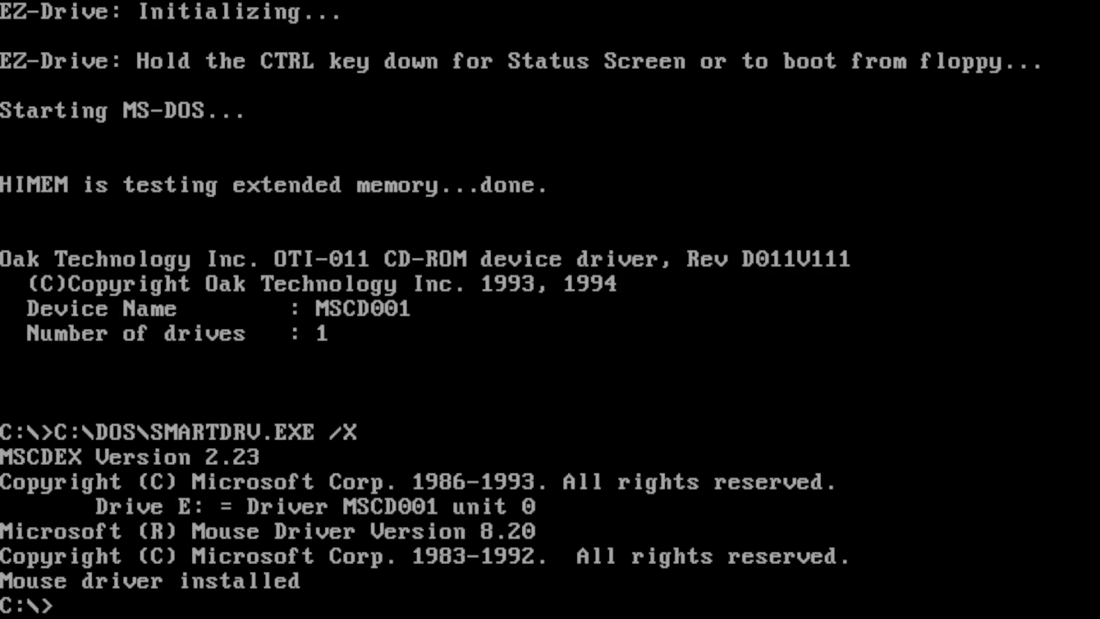
- Try launching Windows with the win command from C:\>
text(win)
key(Return)
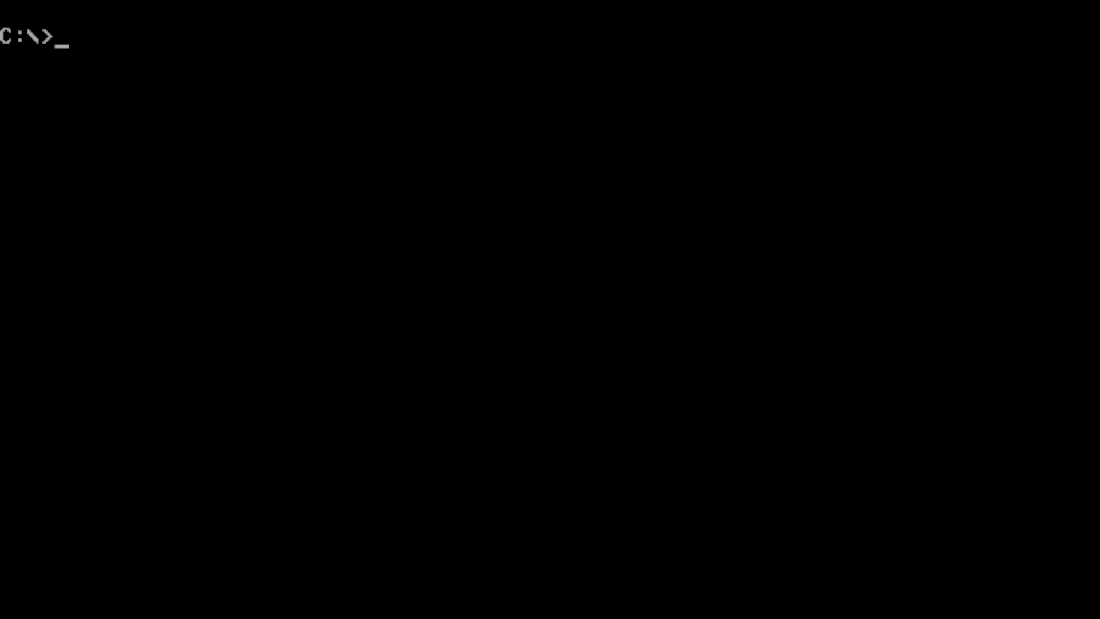
- Go to C:\WINDOWS, view SYSTEM.INI showing display.drv=cirrus.drv, then exit the editor
text(cd windows)
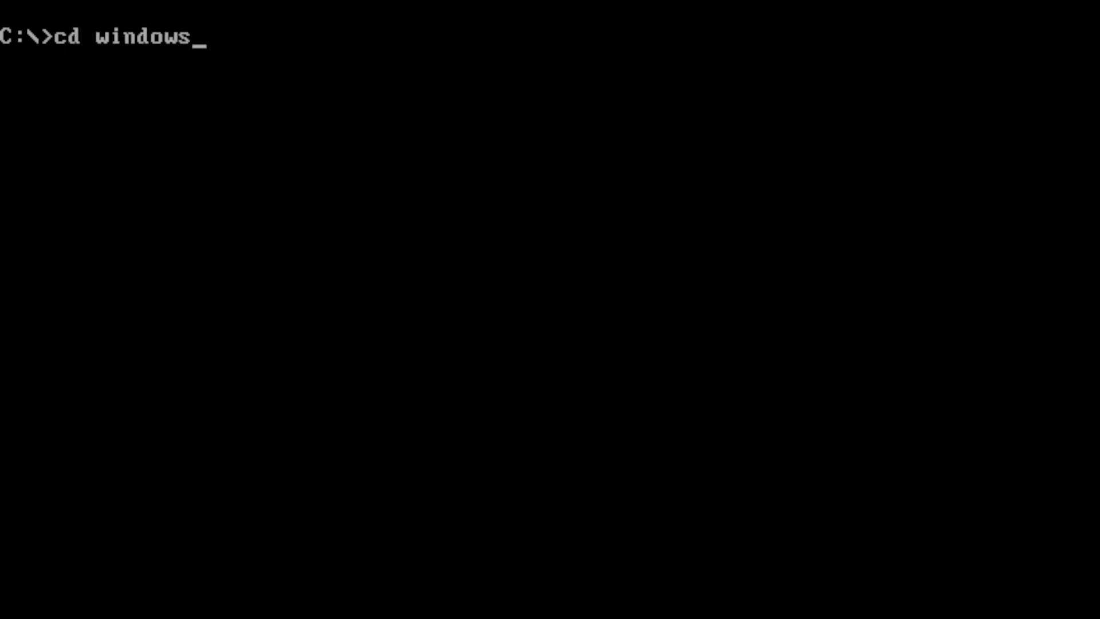
key(Return)
text(edit syste)
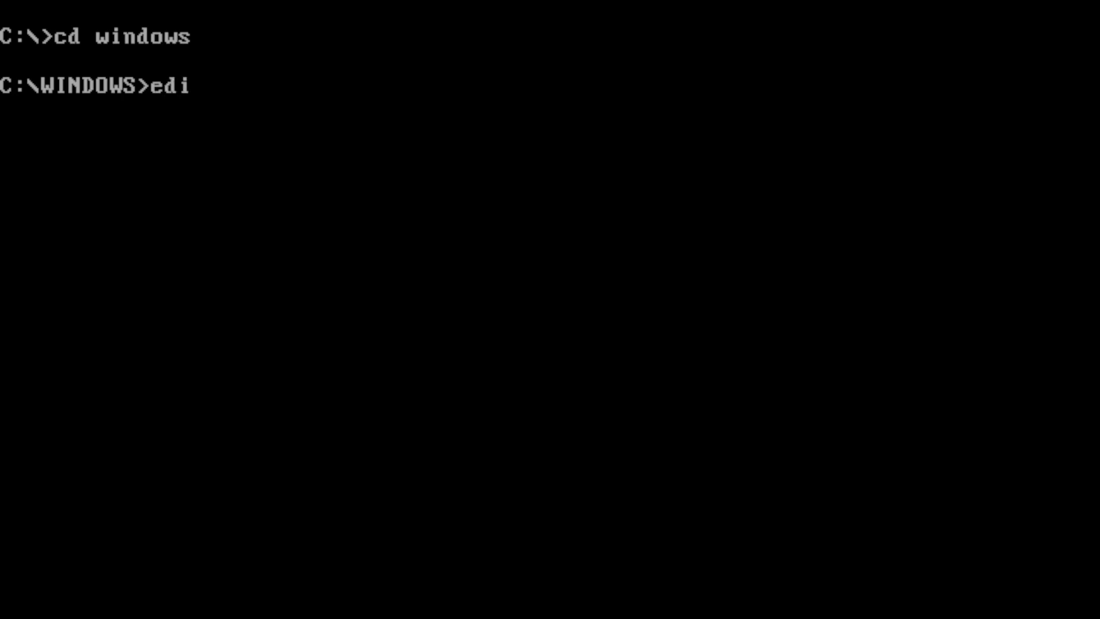
text(m.ini)
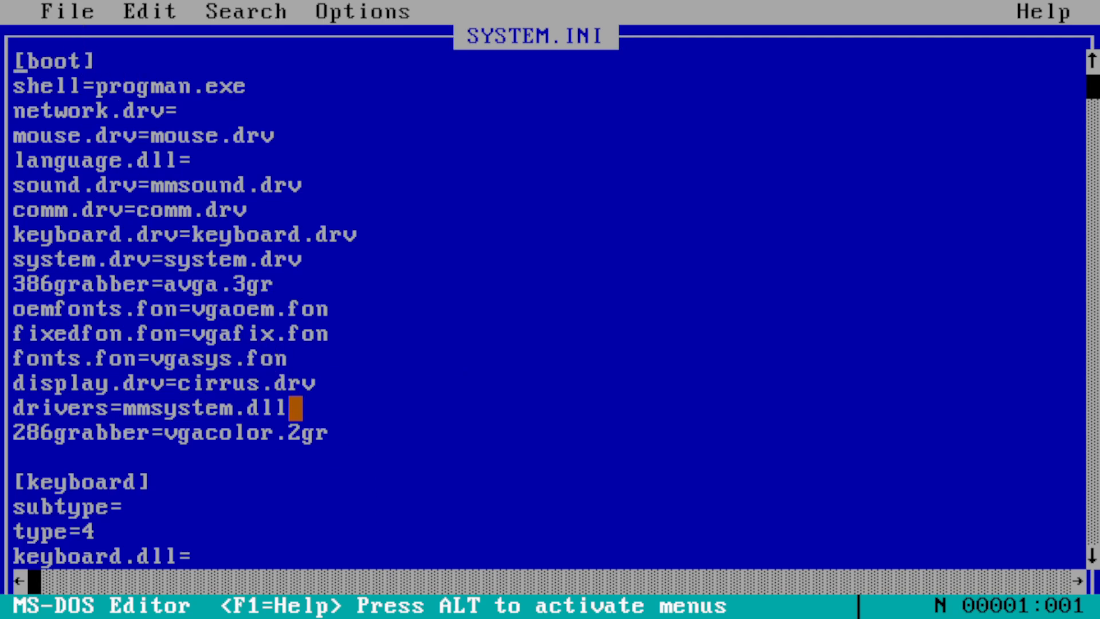
drag(48, 12, 88, 233)
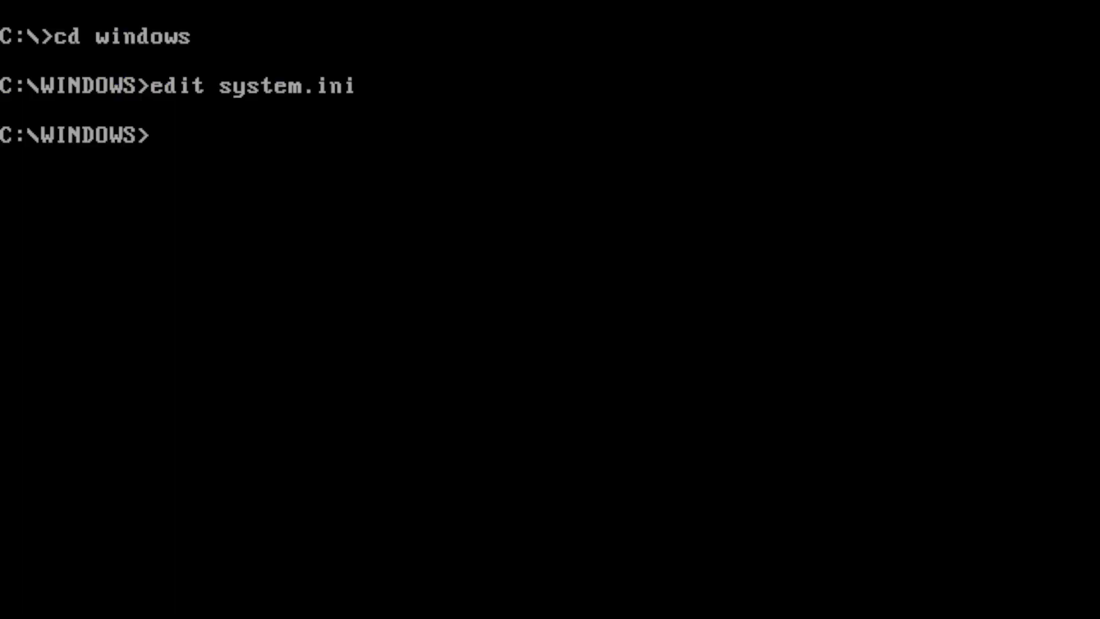
- Search C:\WINDOWS for .drv files, then move into the SYSTEM subfolder
text(dir /w *.drv)
key(Return)
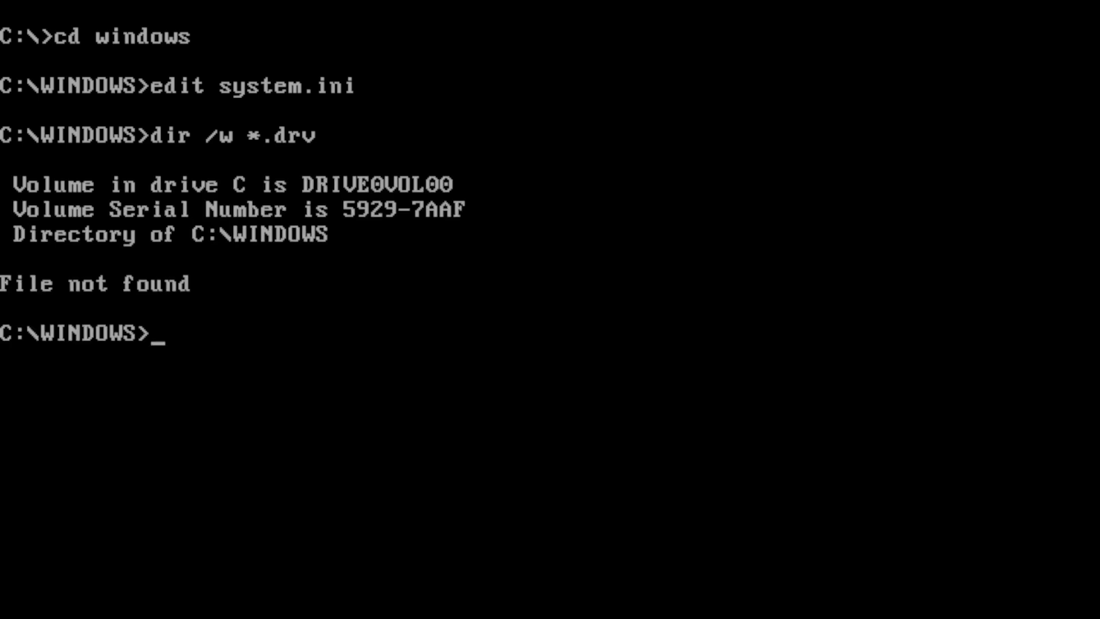
text(cd syhste)
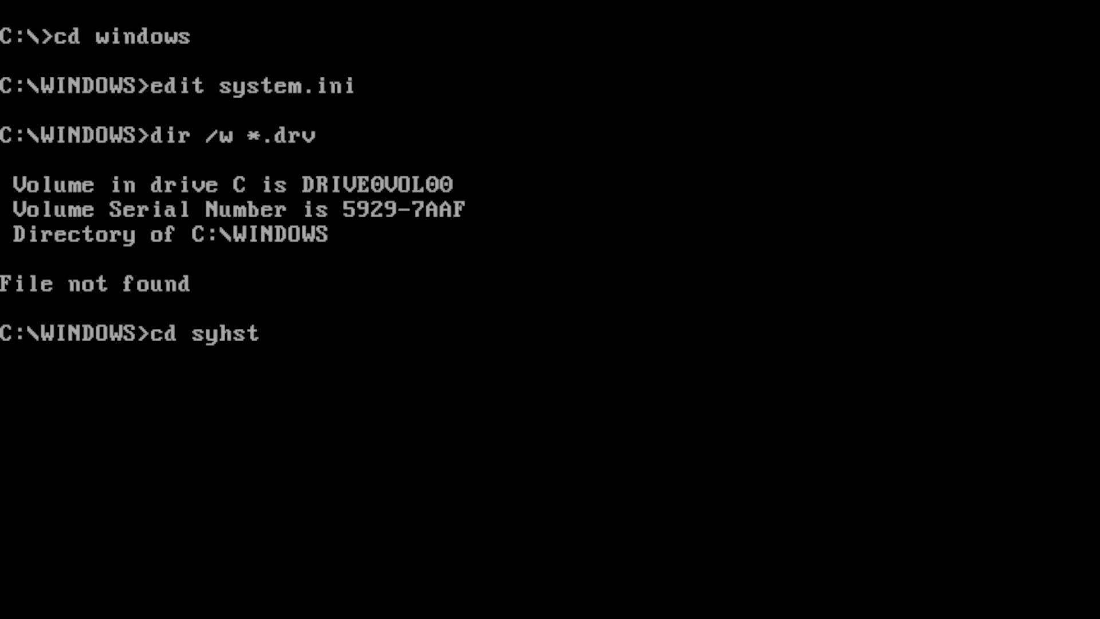
key(BackSpace)
key(BackSpace)
key(BackSpace)
key(BackSpace)
text(stem)
key(Return)
- List WINDOWS\SYSTEM in wide format, then only its .drv driver files
text(dir /w)
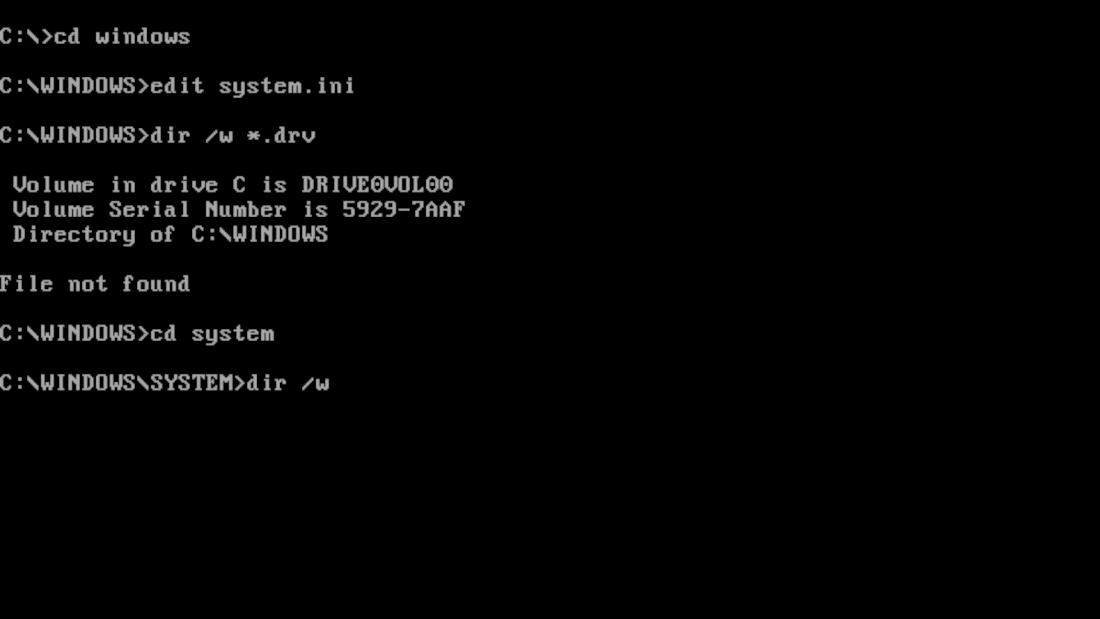
key(Return)
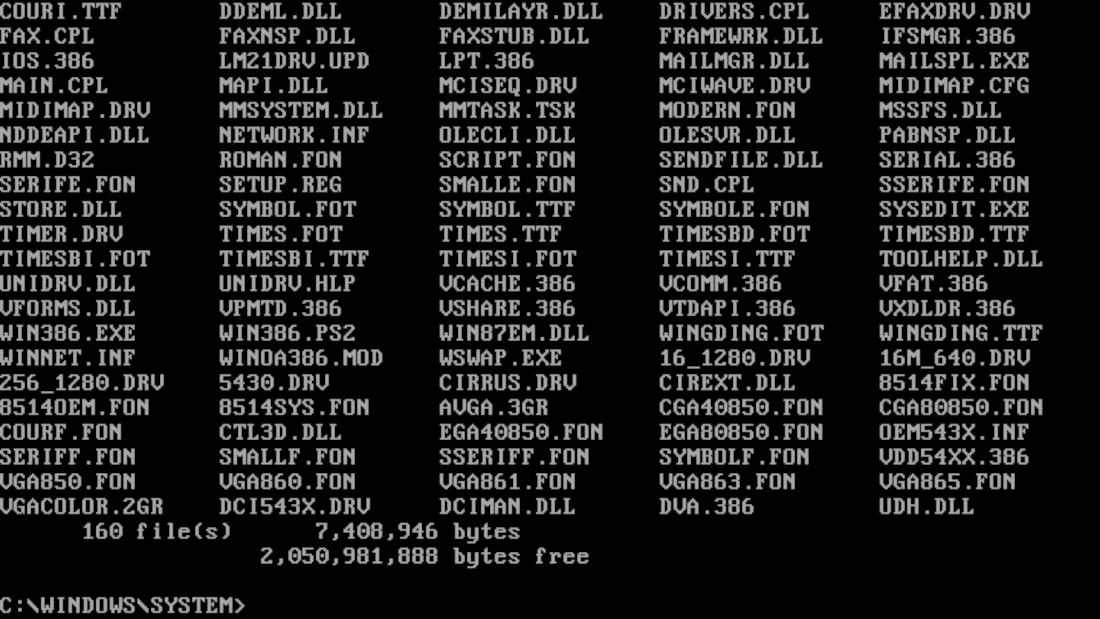
text(dir *.drv)
key(Return)
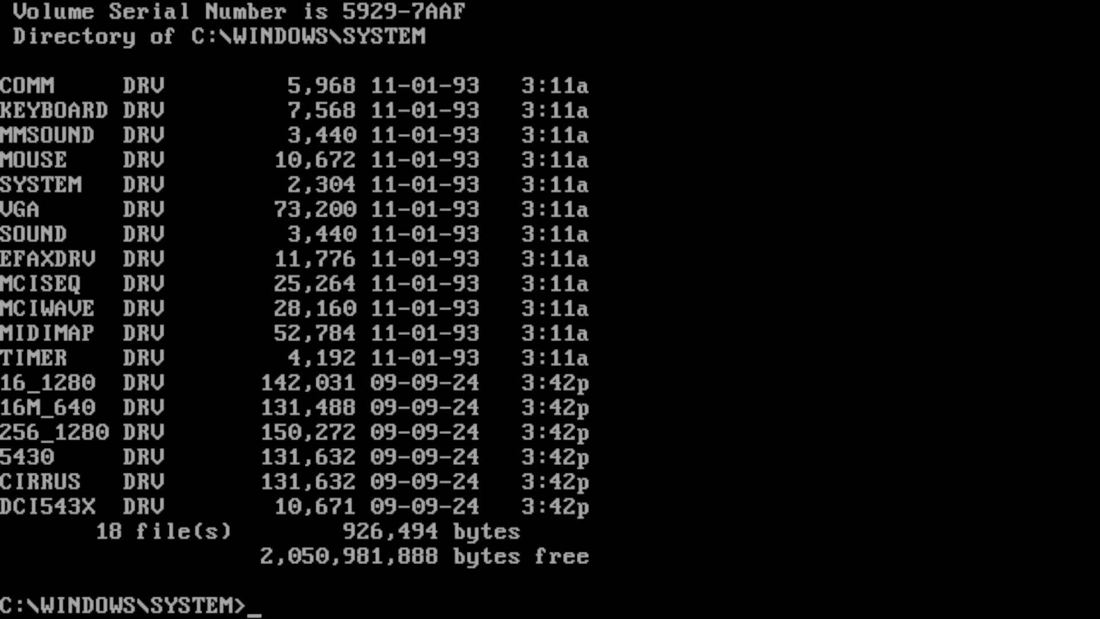
- Return to C:\WINDOWS and reopen SYSTEM.INI with edit system.ini
text(cd..)
key(Return)
text(edit)
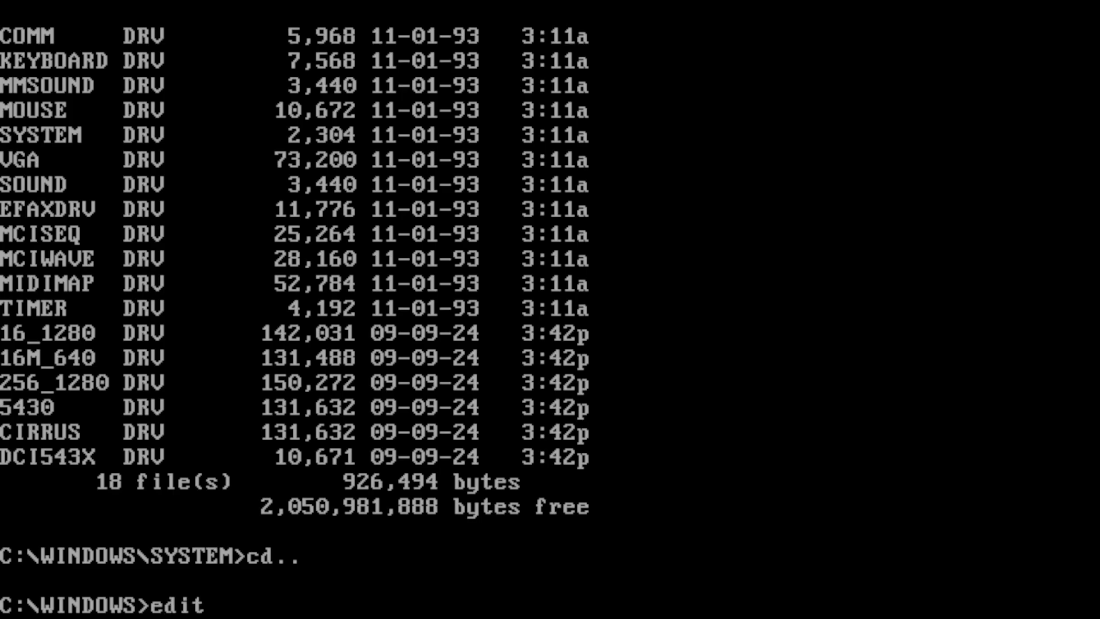
text( system.)
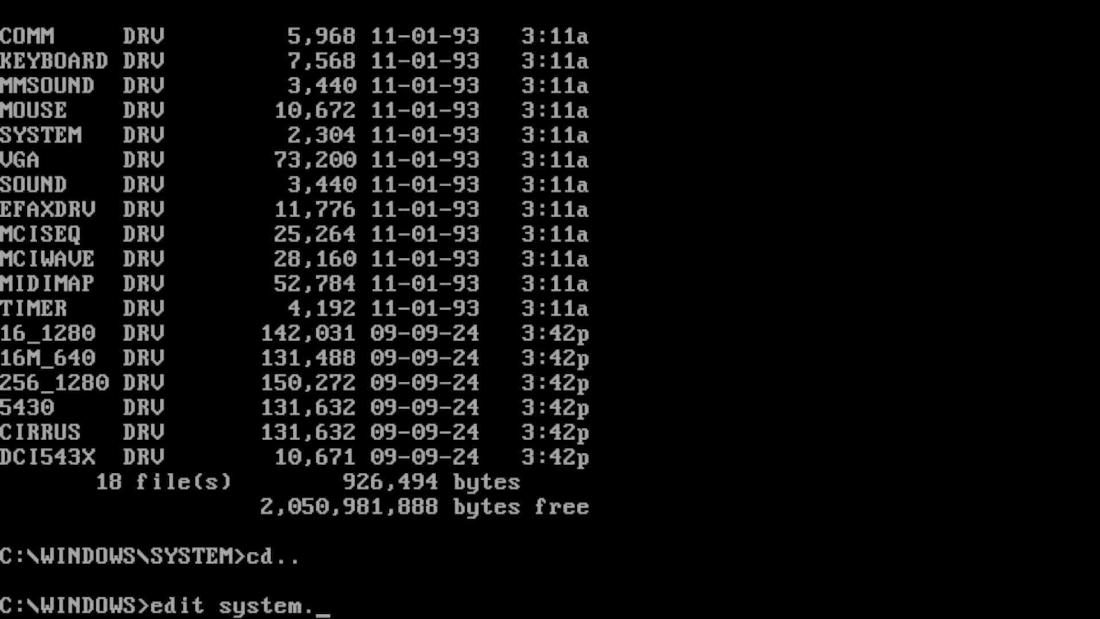
text(ini)
key(Return)
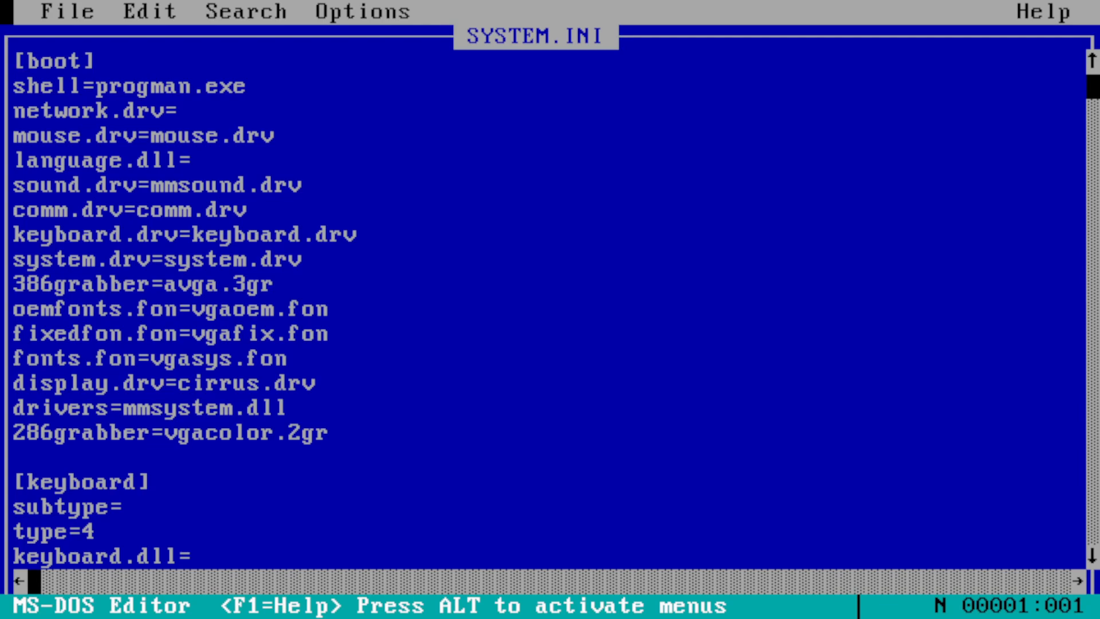
- Change the display.drv entry from cirrus.drv to vga.drv
click(282, 383)
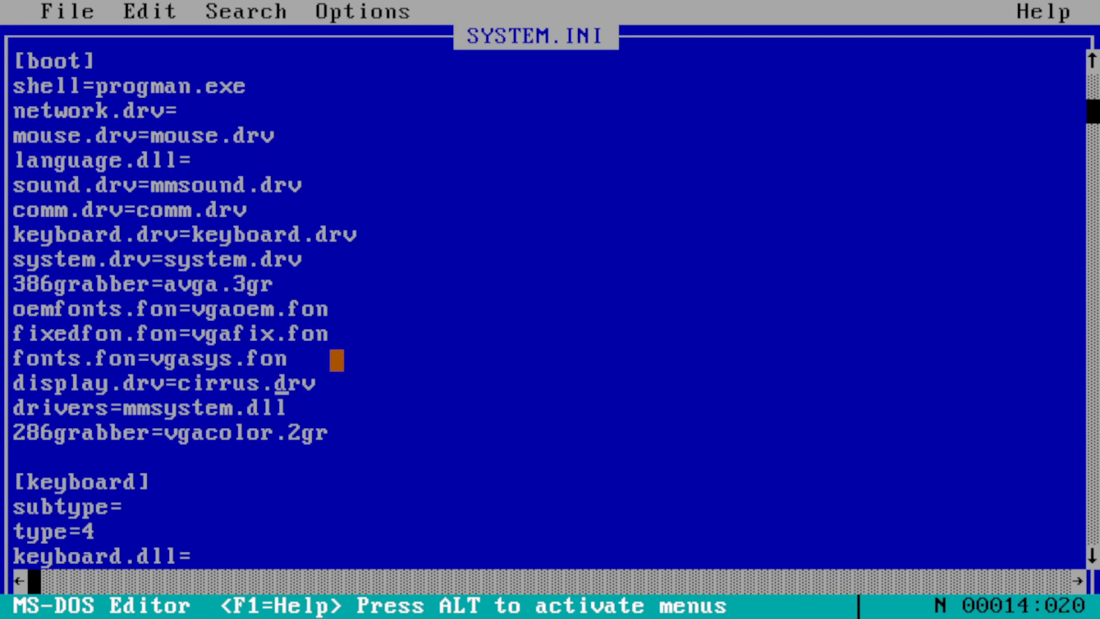
key(Left)
key(Left)
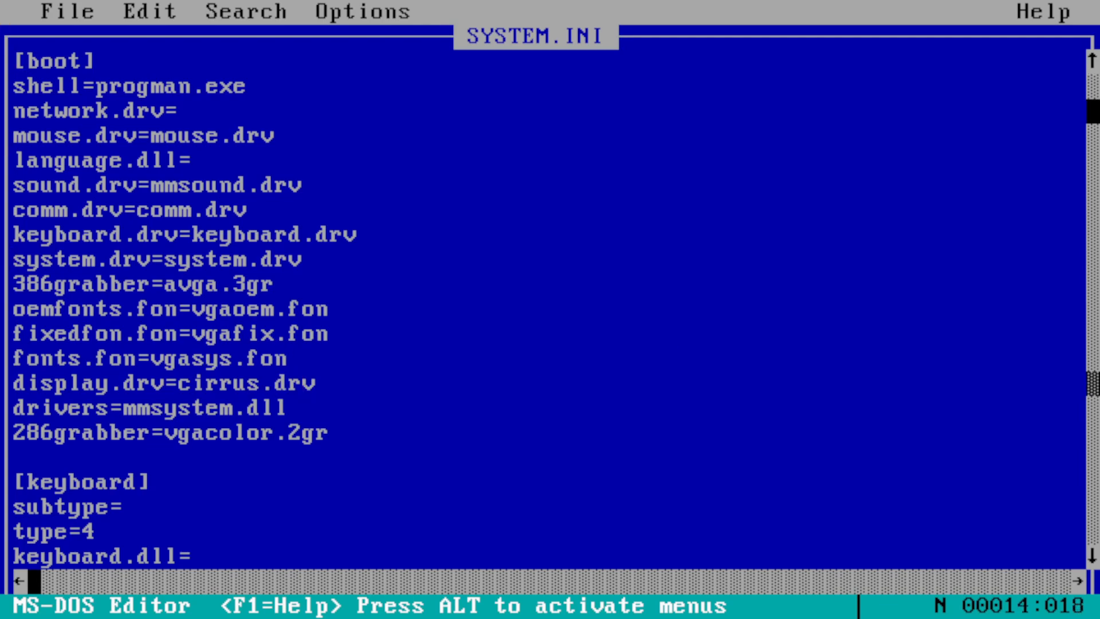
key(BackSpace)
key(BackSpace)
key(BackSpace)
key(BackSpace)
key(BackSpace)
key(BackSpace)
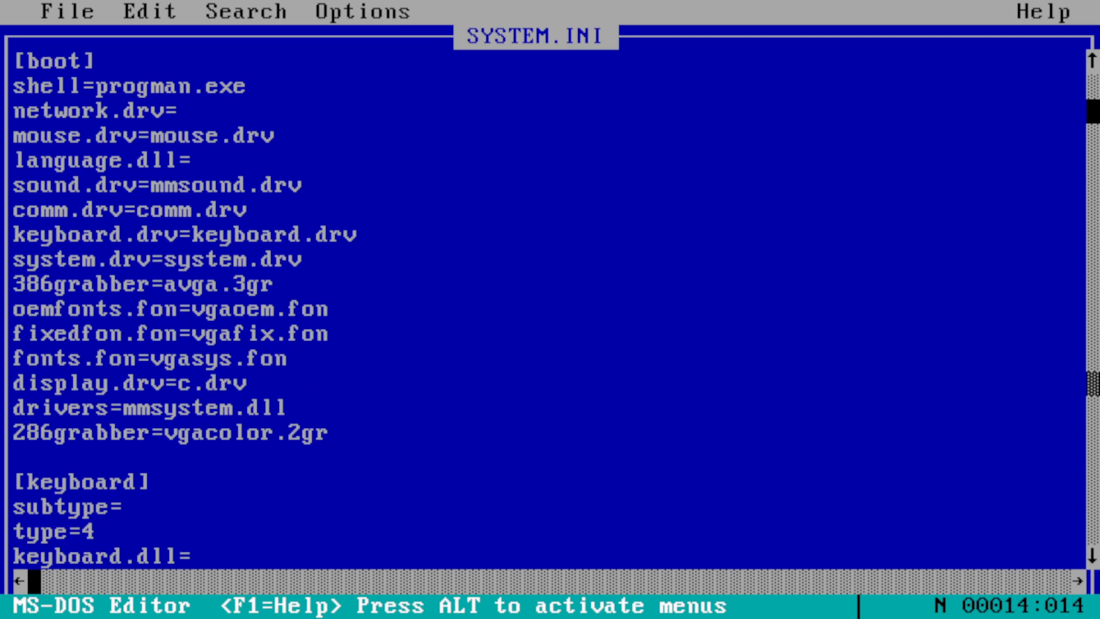
text(vga)
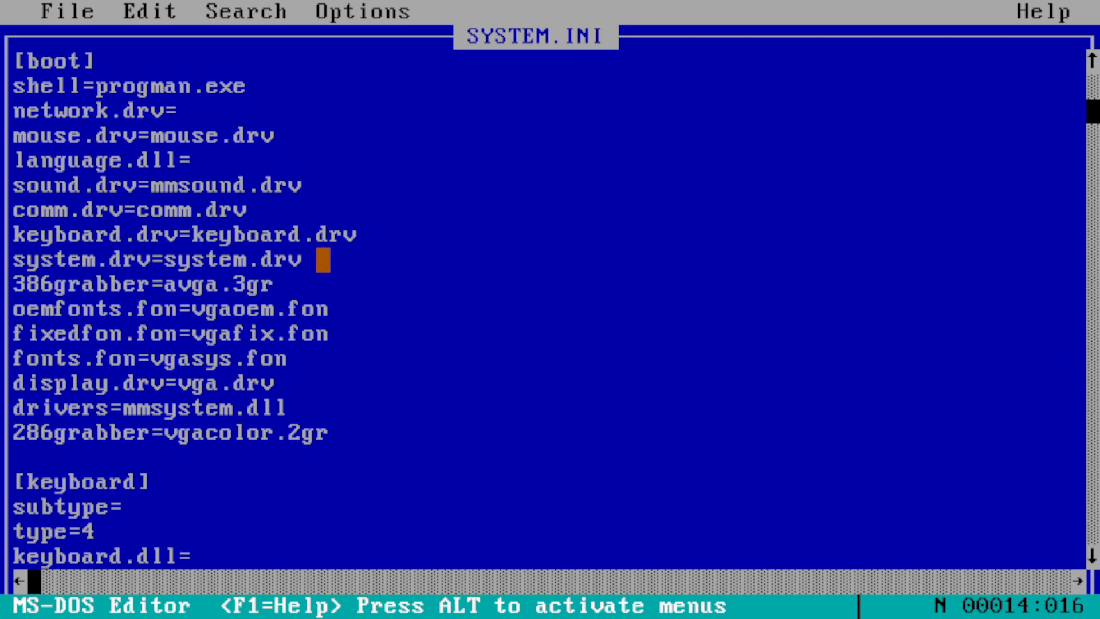
- Save SYSTEM.INI and exit the editor to DOS
click(64, 12)
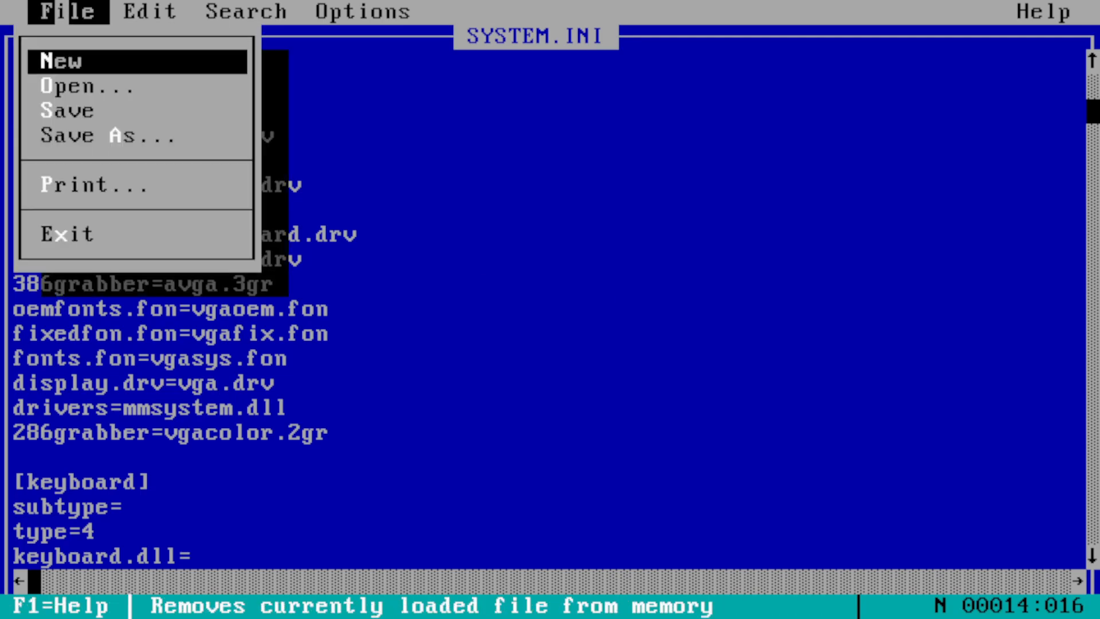
click(75, 111)
drag(89, 12, 83, 234)
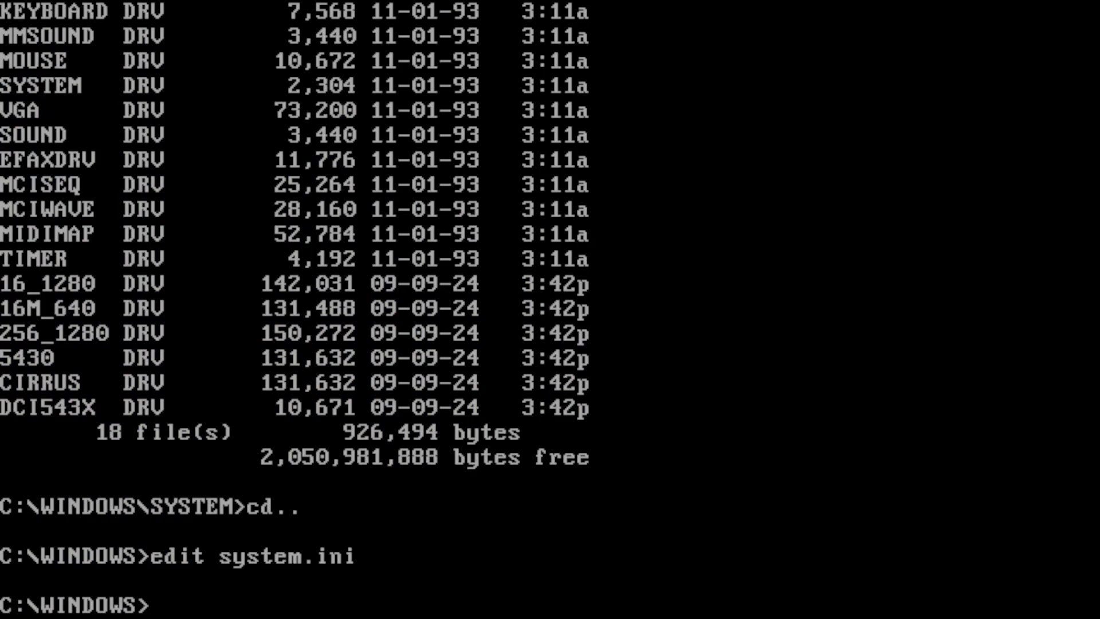
- Let the PC reboot past AMIBIOS to C:\>, then start Windows with win
text(cd..)
key(Return)
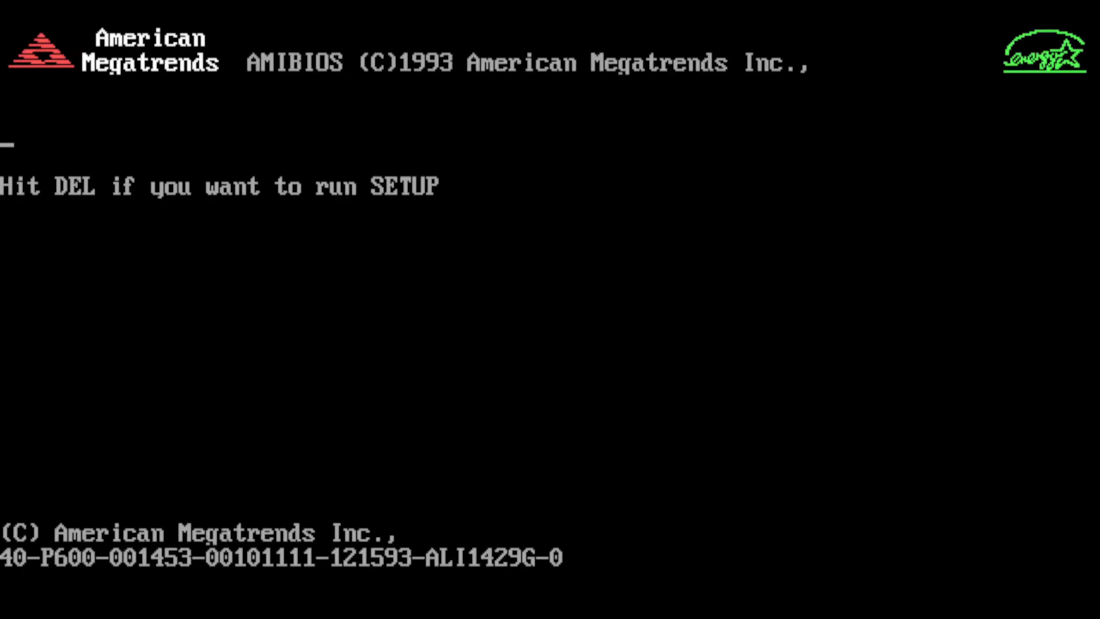
key(Delete)
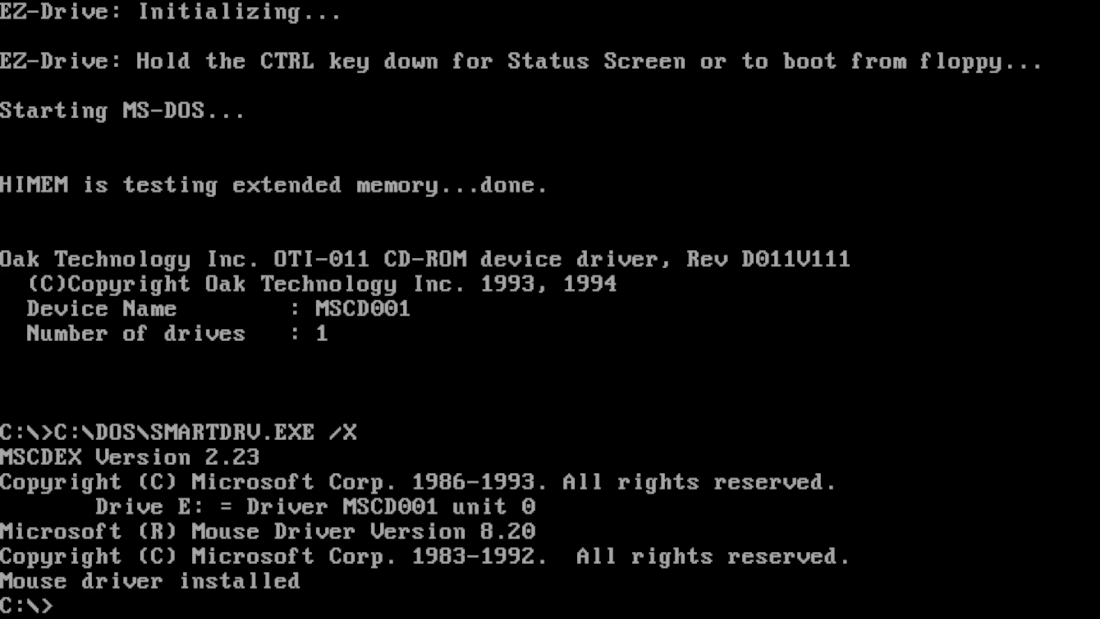
text(win)
key(Return)
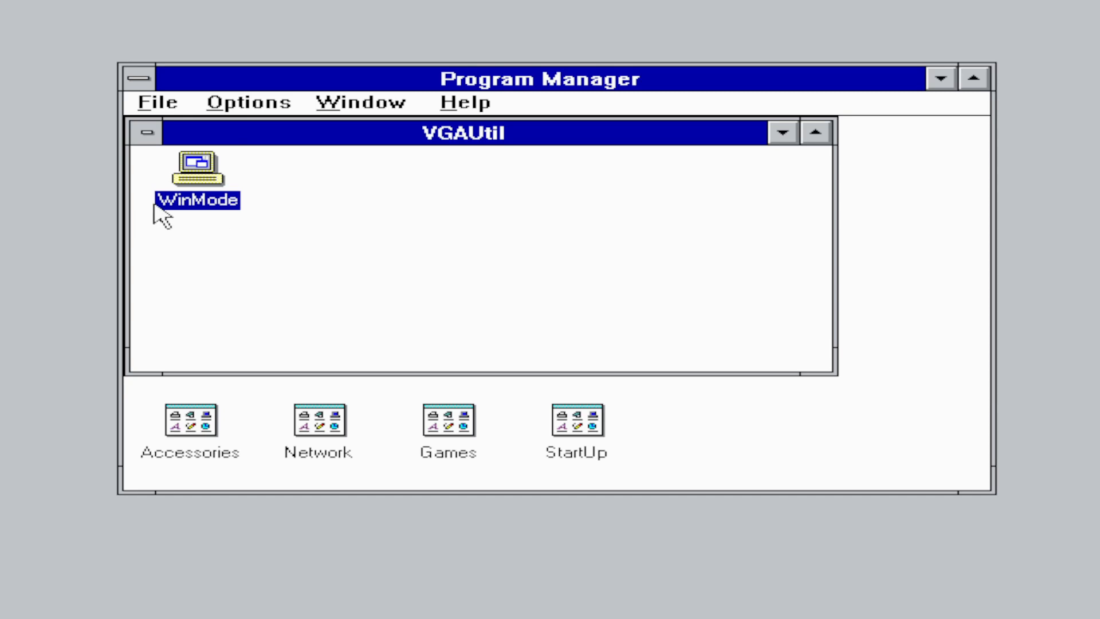
- Tidy away Accessories and VGAUtil groups, launch File Manager, and show drive C
double_click(206, 442)
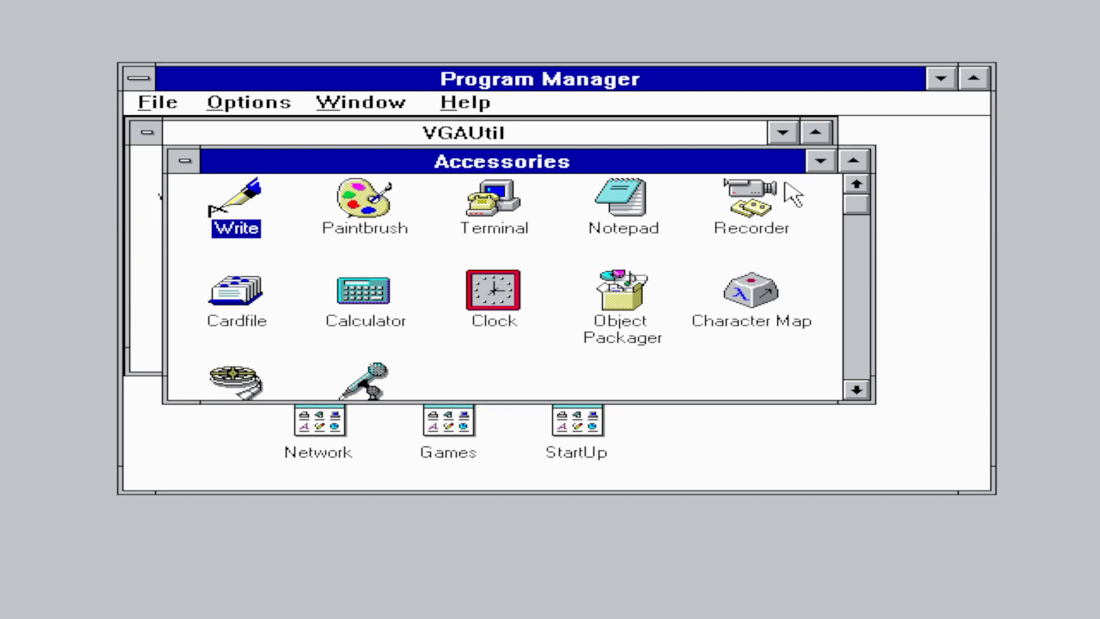
click(820, 163)
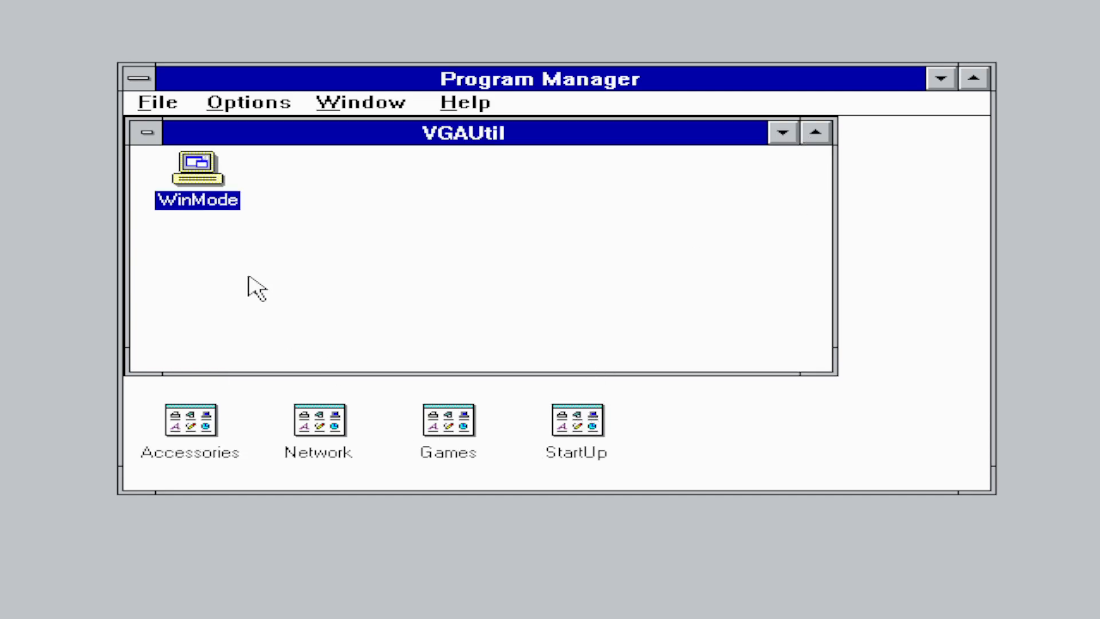
double_click(151, 133)
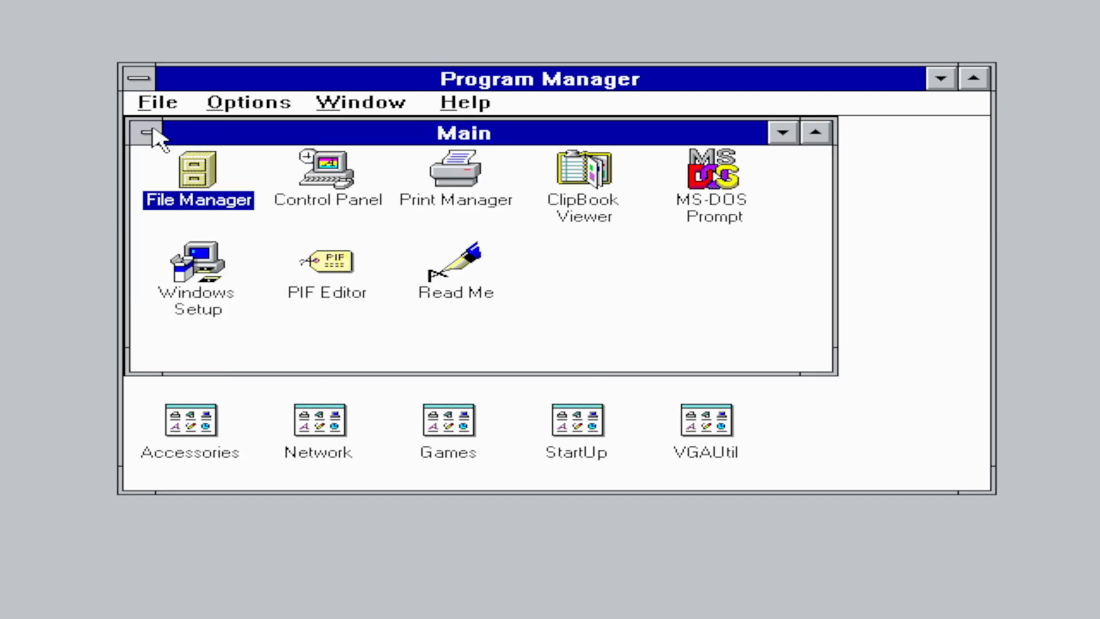
double_click(217, 182)
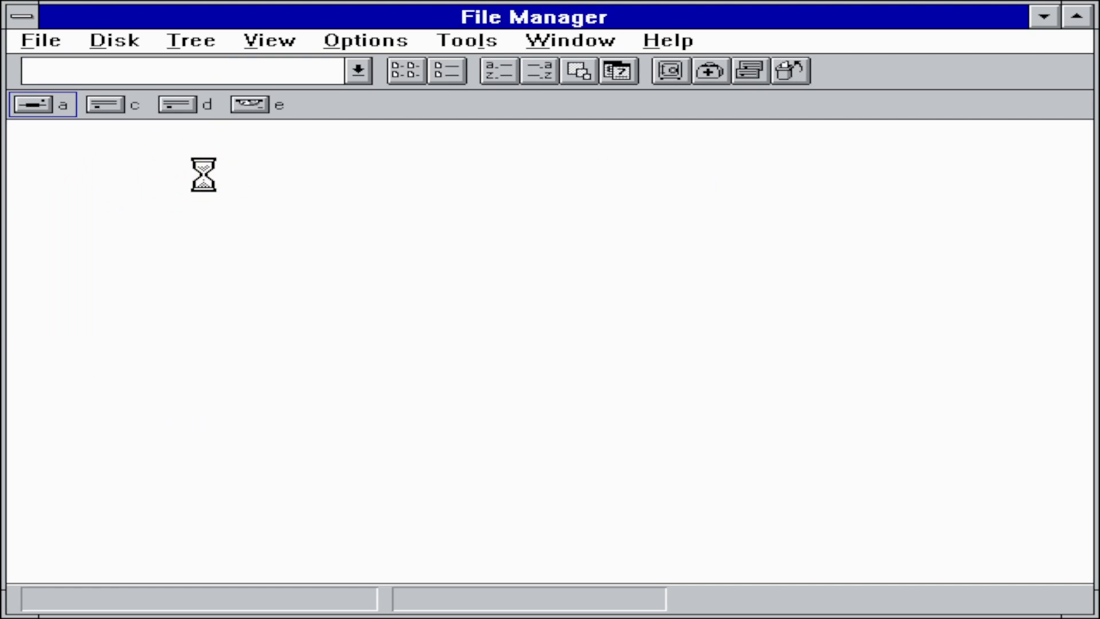
click(109, 105)
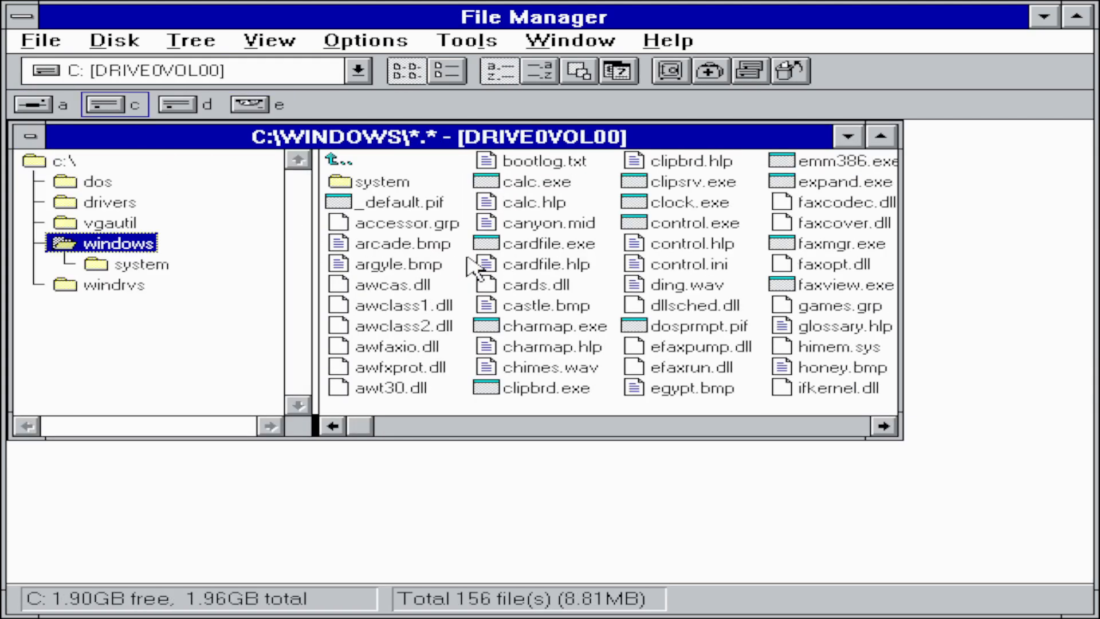
- Delete C:\VGAUTIL with all its files, confirming every prompt, then close File Manager
click(117, 225)
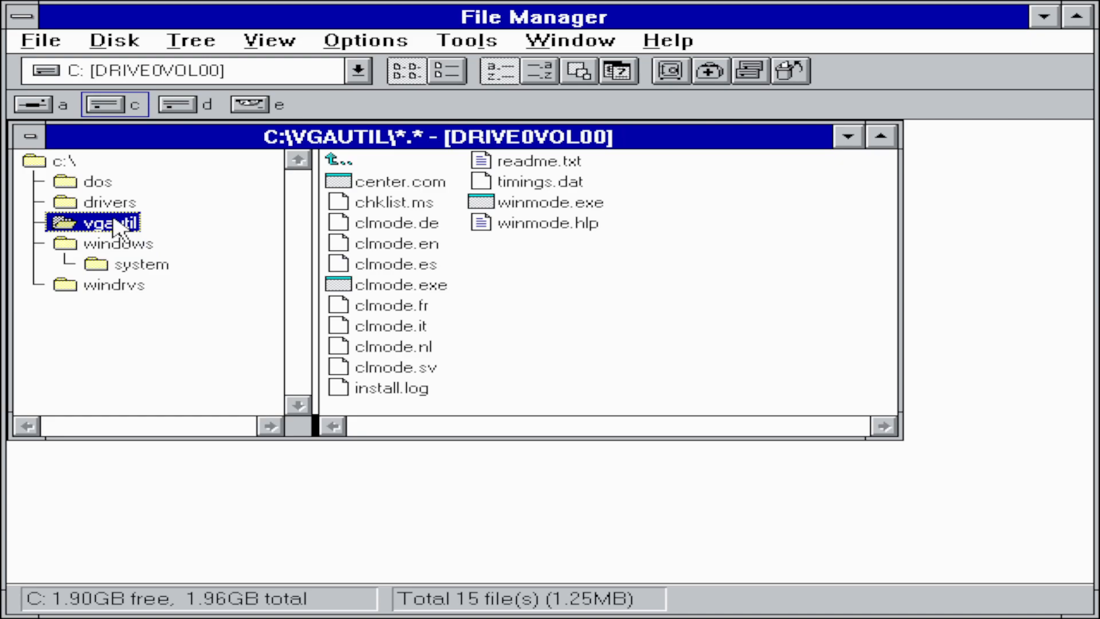
click(60, 47)
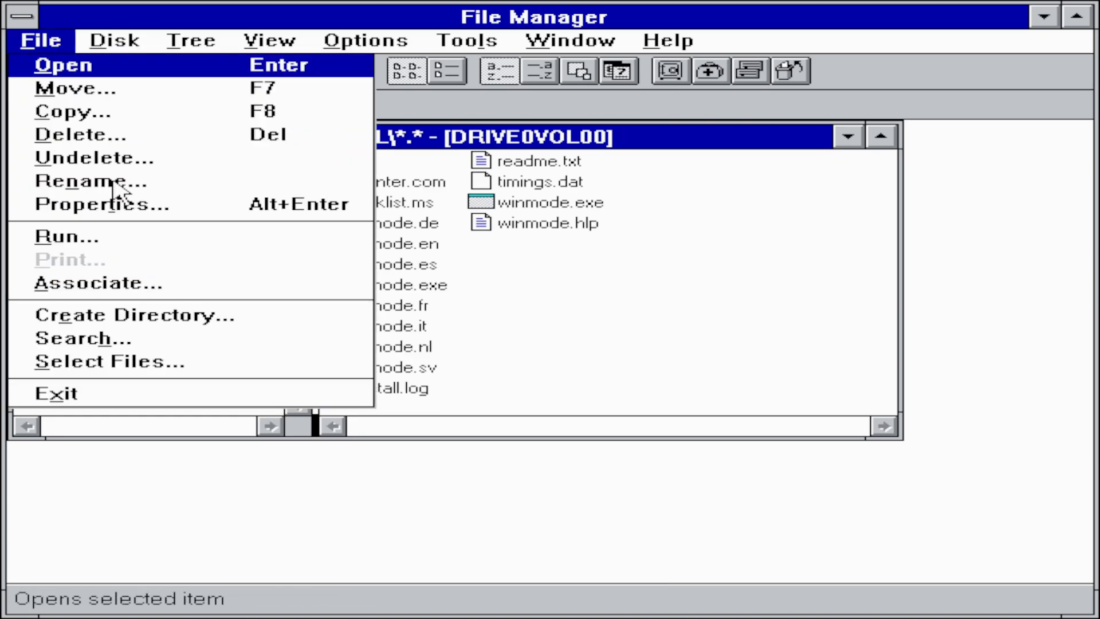
click(93, 136)
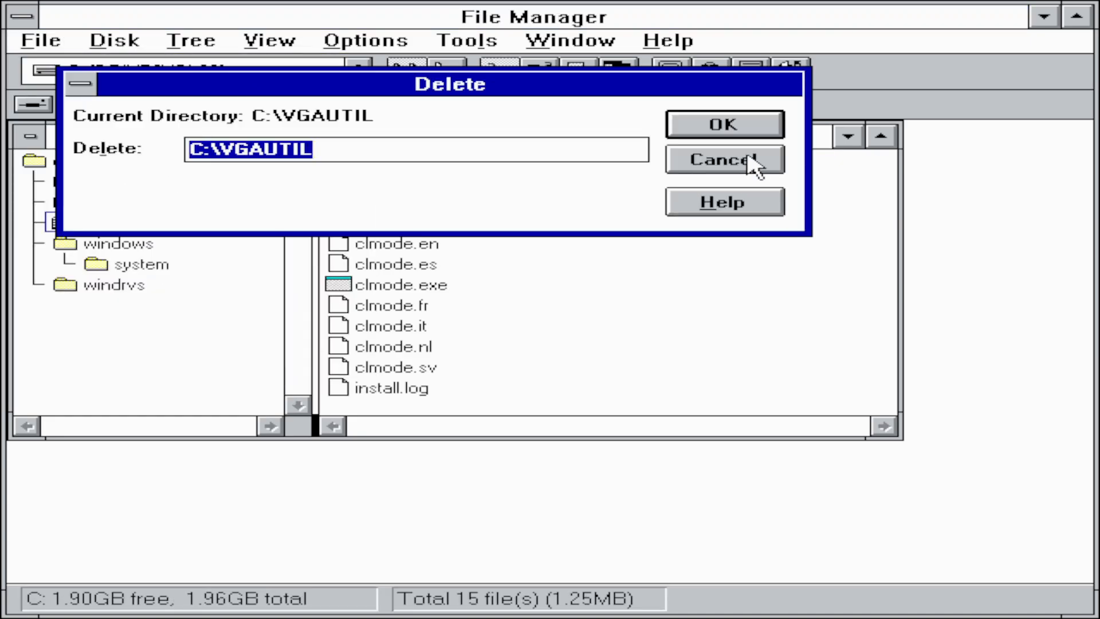
click(725, 123)
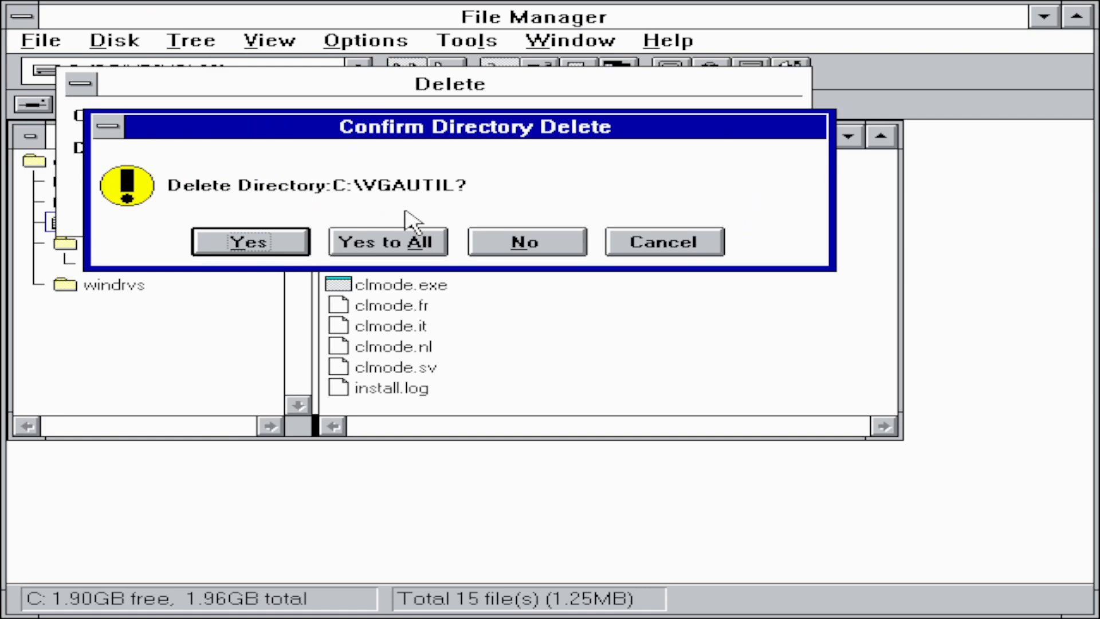
click(289, 245)
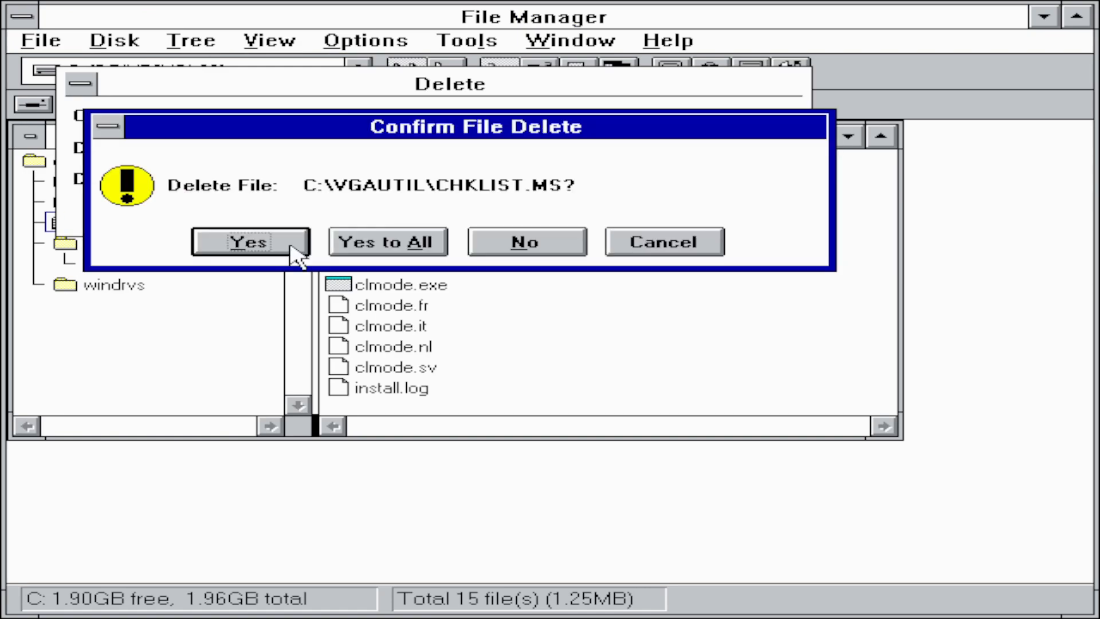
click(362, 243)
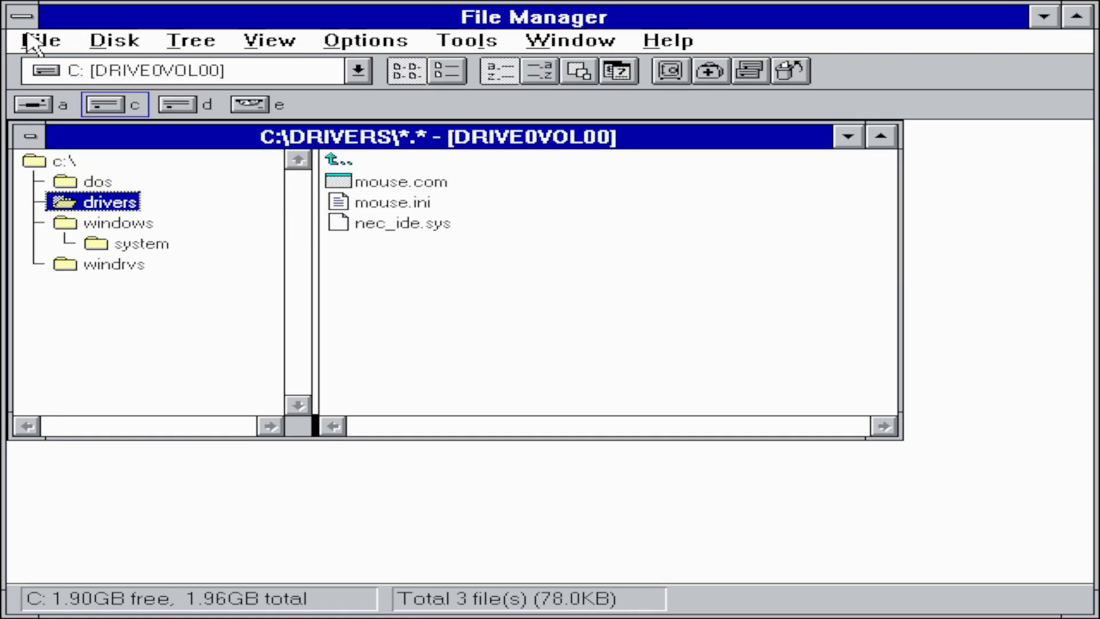
double_click(23, 16)
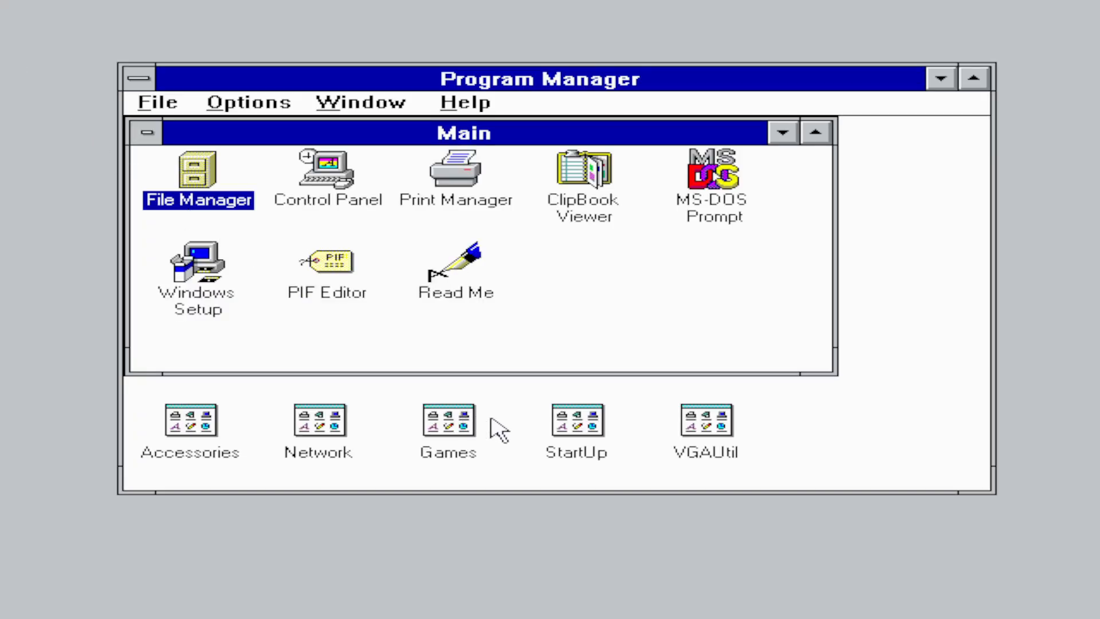
- Delete the WinMode item from the VGAUtil program group
double_click(725, 427)
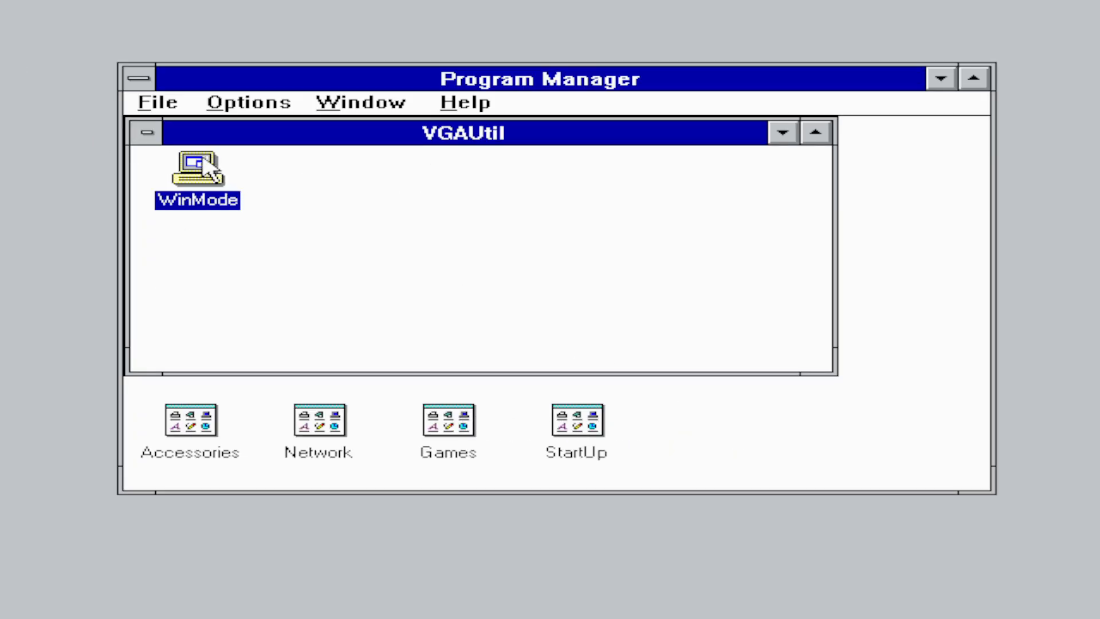
click(159, 104)
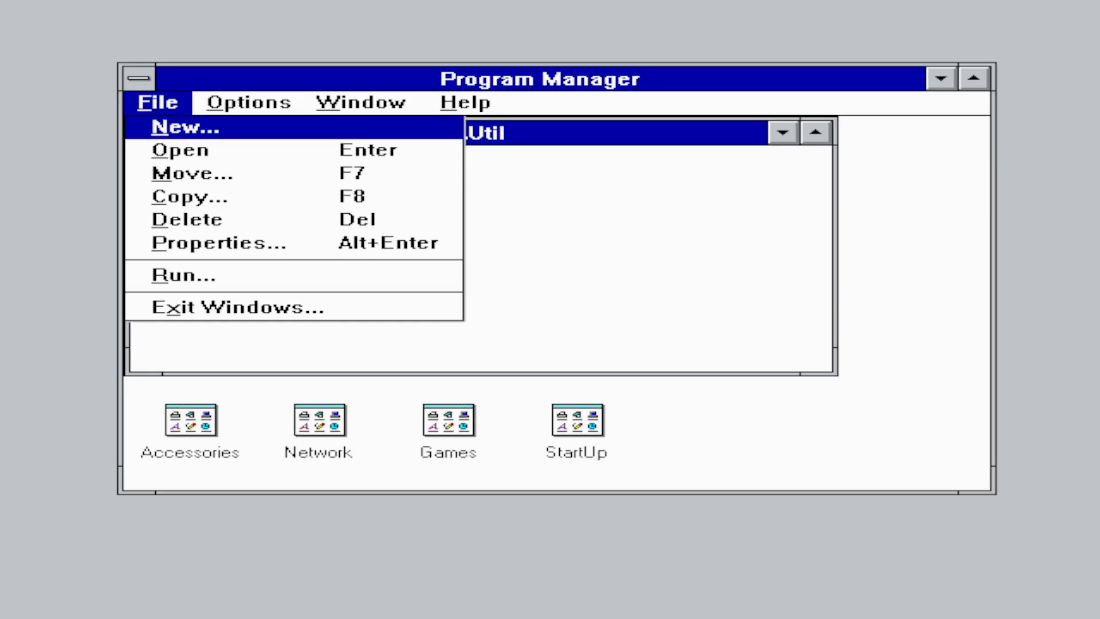
click(206, 226)
click(477, 358)
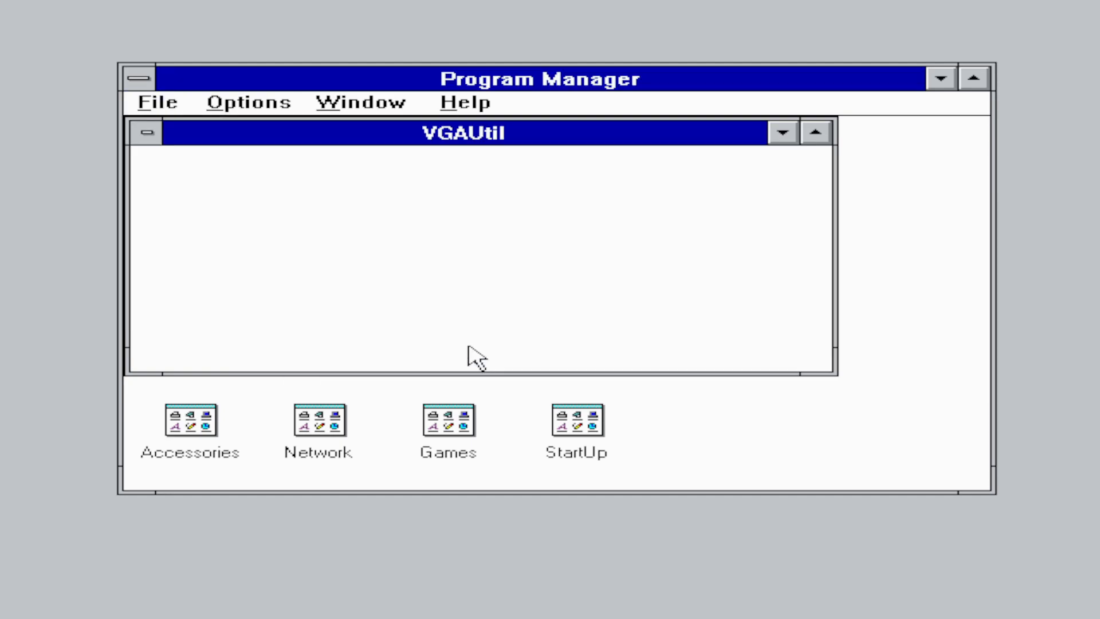
- Delete the now-empty VGAUtil group from Program Manager
click(181, 111)
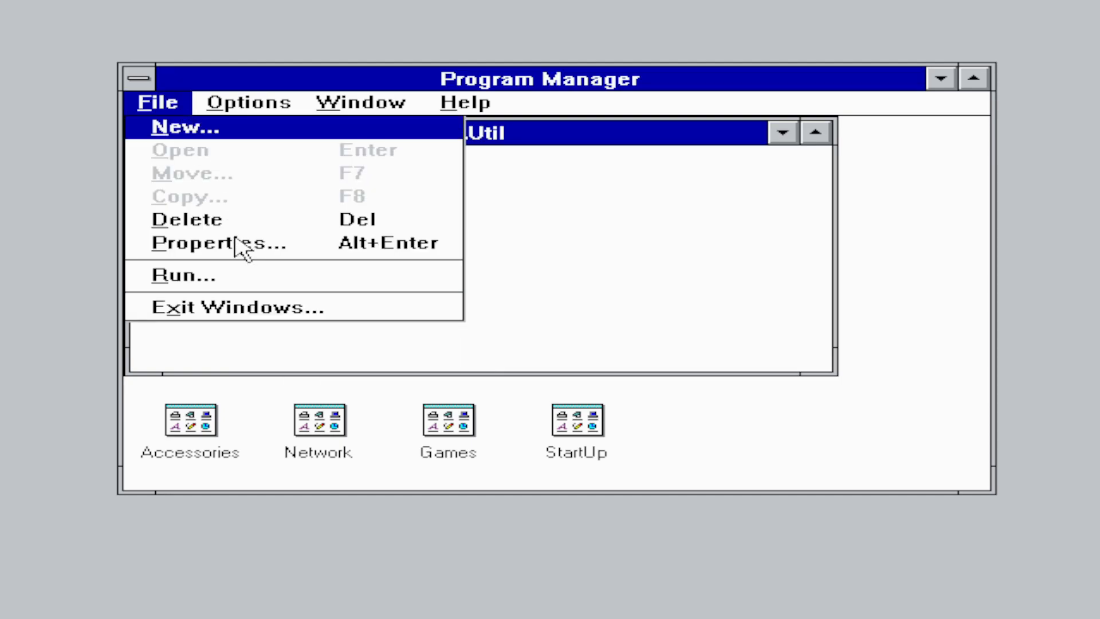
click(245, 223)
click(471, 362)
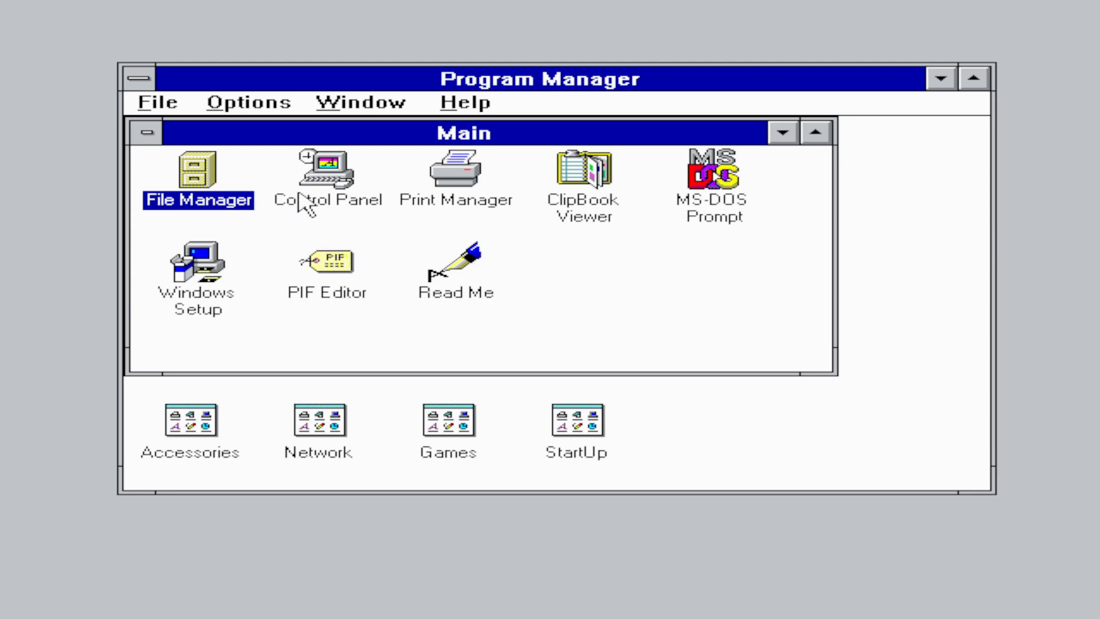
- Review display settings in Windows Setup, close it unchanged, and relaunch File Manager
double_click(219, 288)
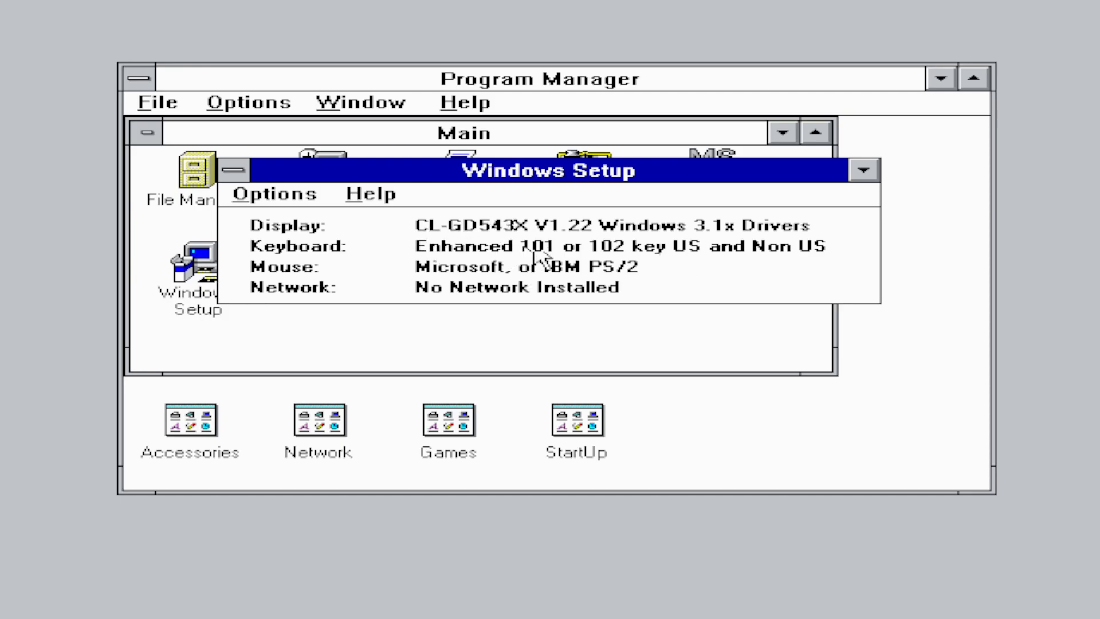
click(280, 198)
double_click(242, 176)
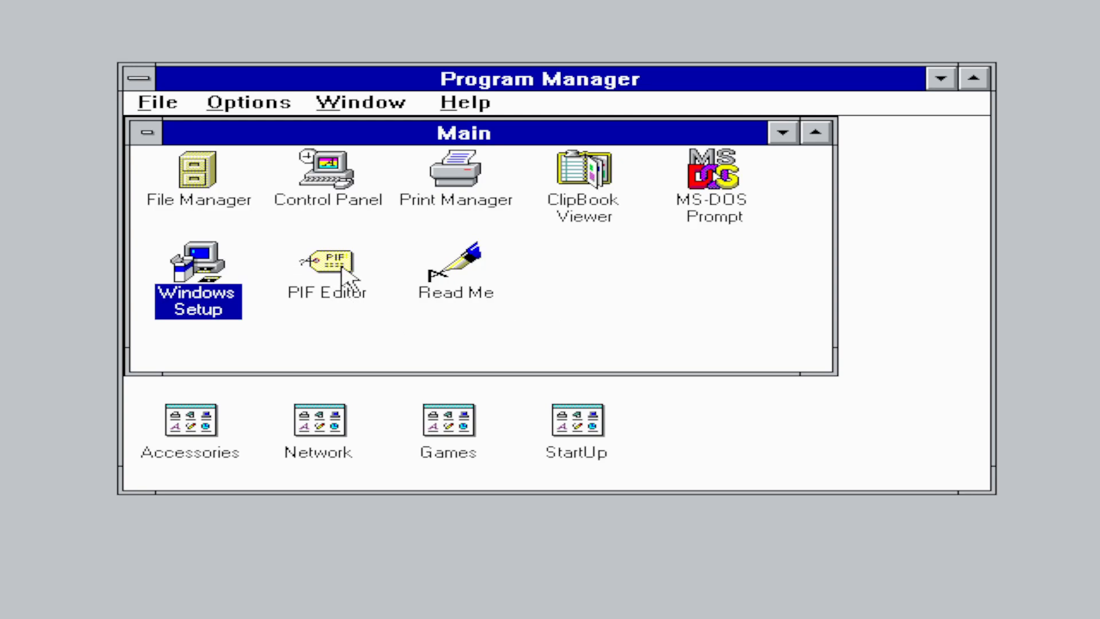
click(196, 180)
double_click(195, 179)
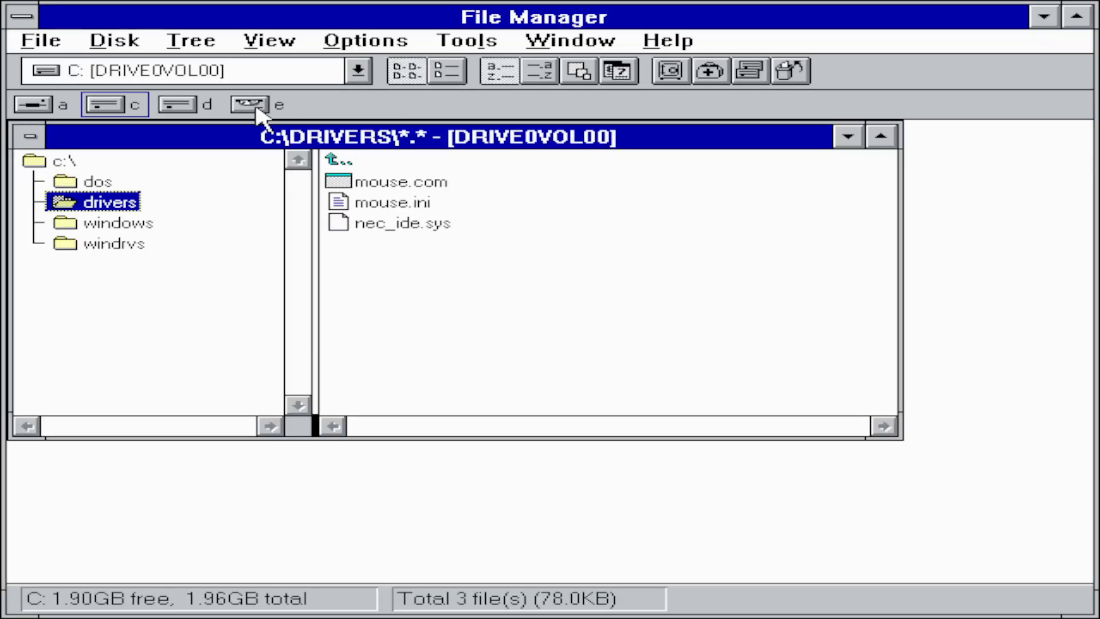
- On CD drive E, browse to VIDRIVER\CIRRUS\WIN31 and run install.exe
click(273, 108)
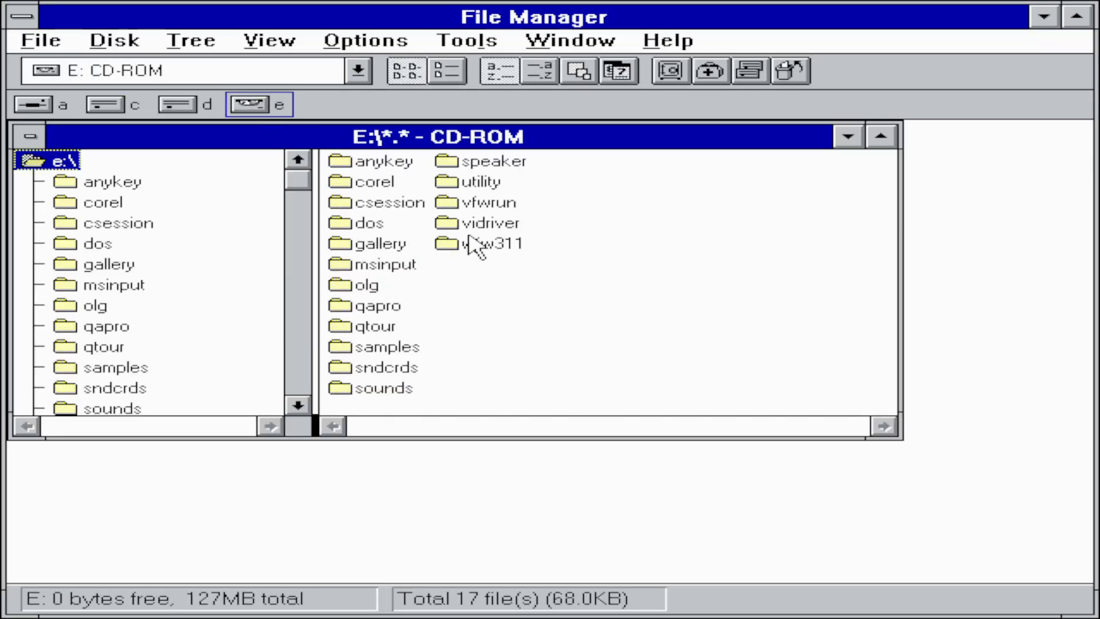
click(496, 225)
double_click(496, 225)
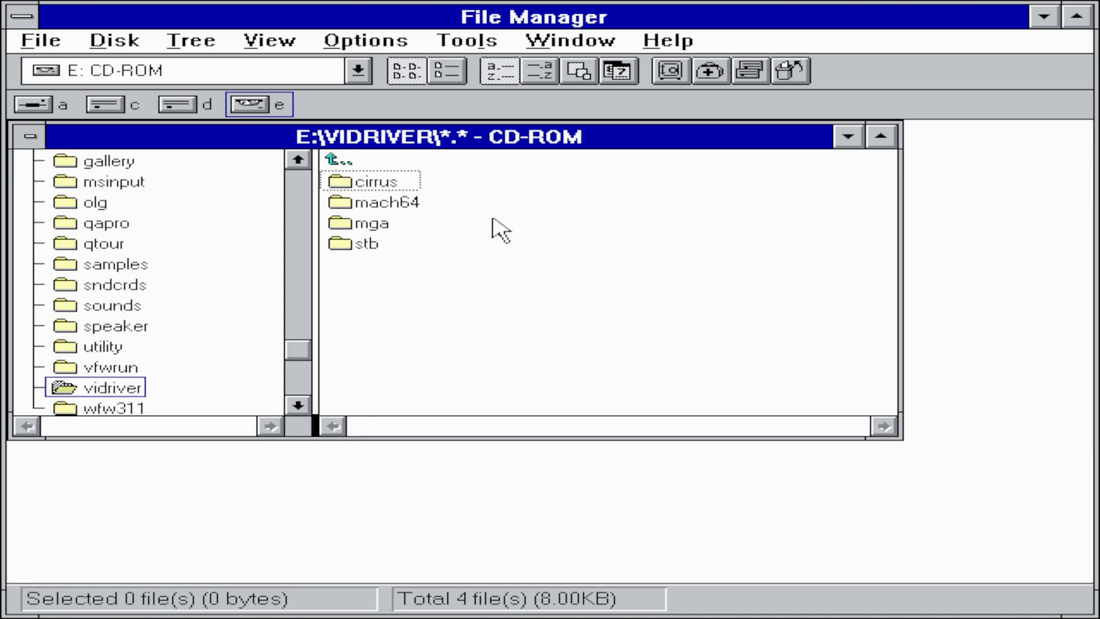
double_click(384, 187)
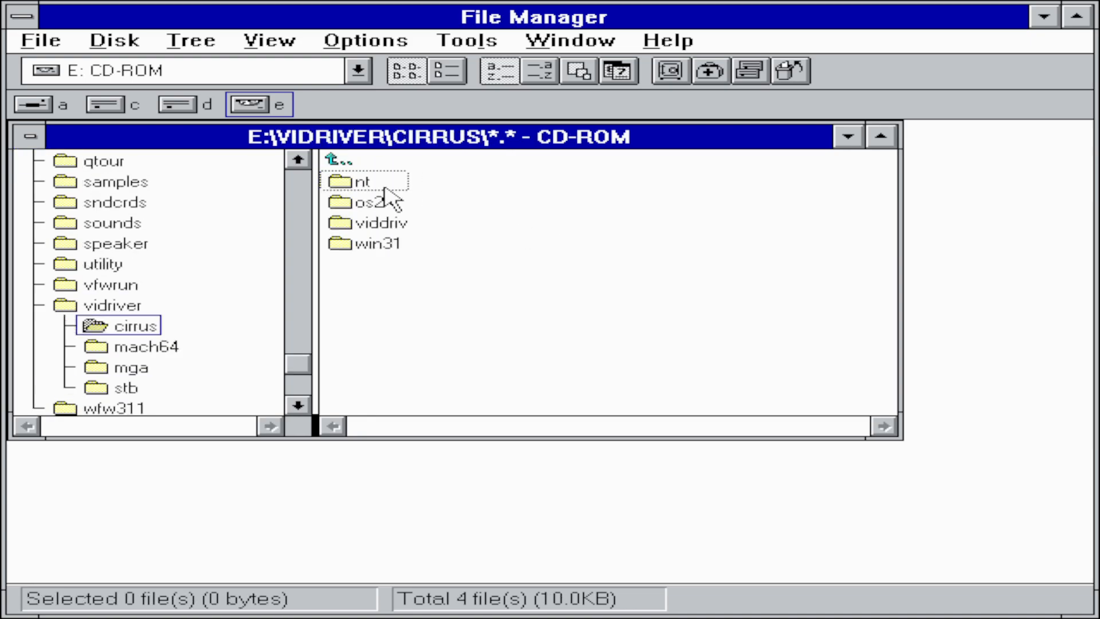
double_click(389, 248)
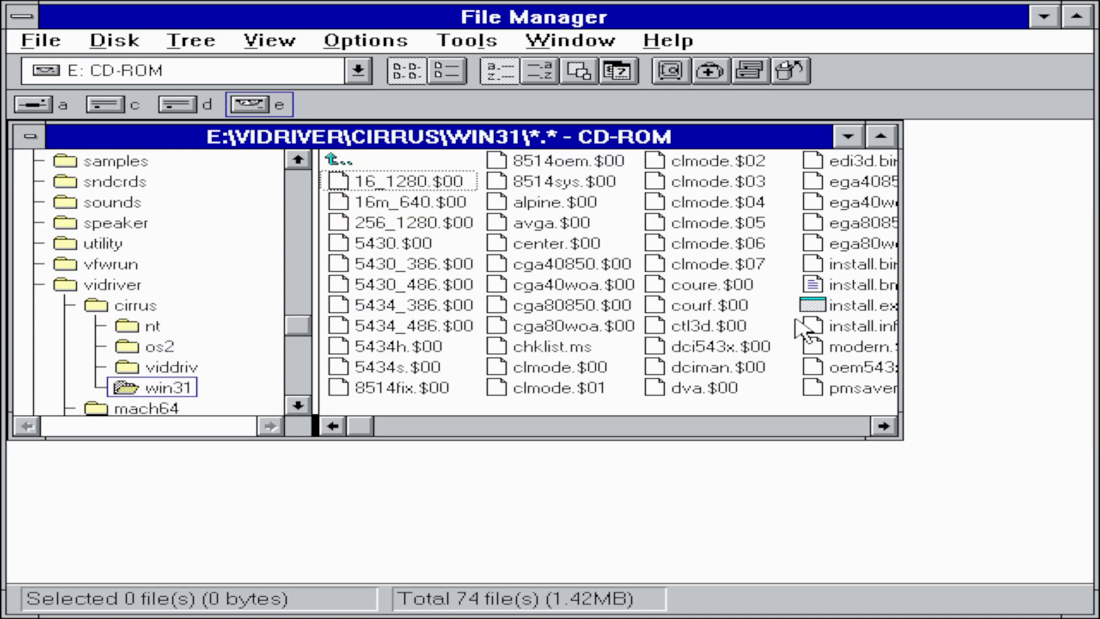
double_click(860, 303)
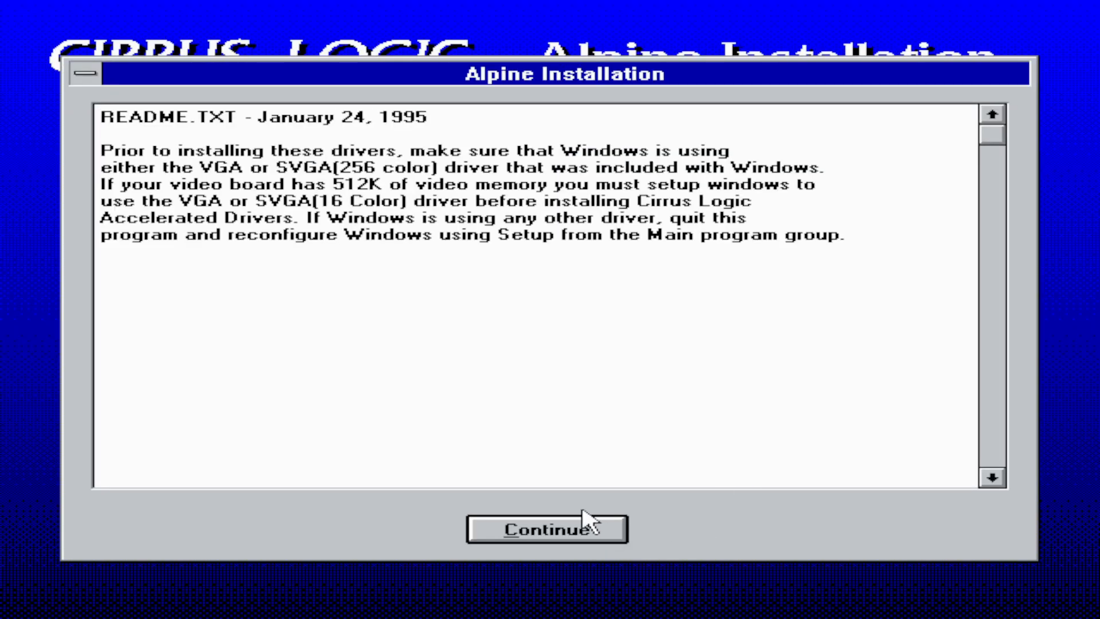
- Get past the readme, install to c:\vgautil, and create the VGAUtil program group
click(553, 536)
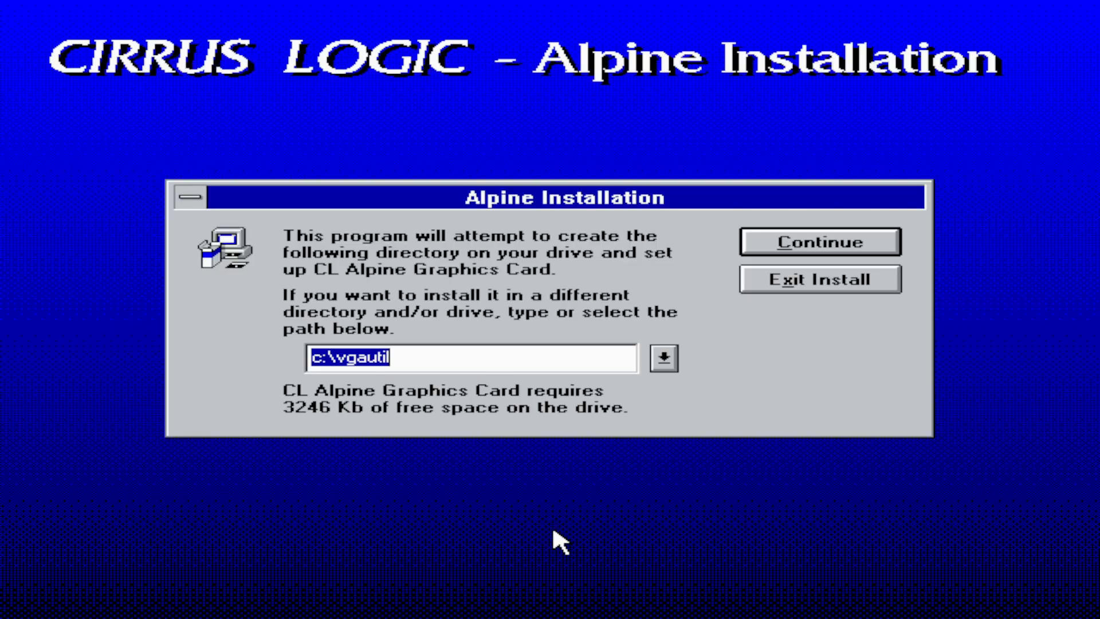
click(834, 243)
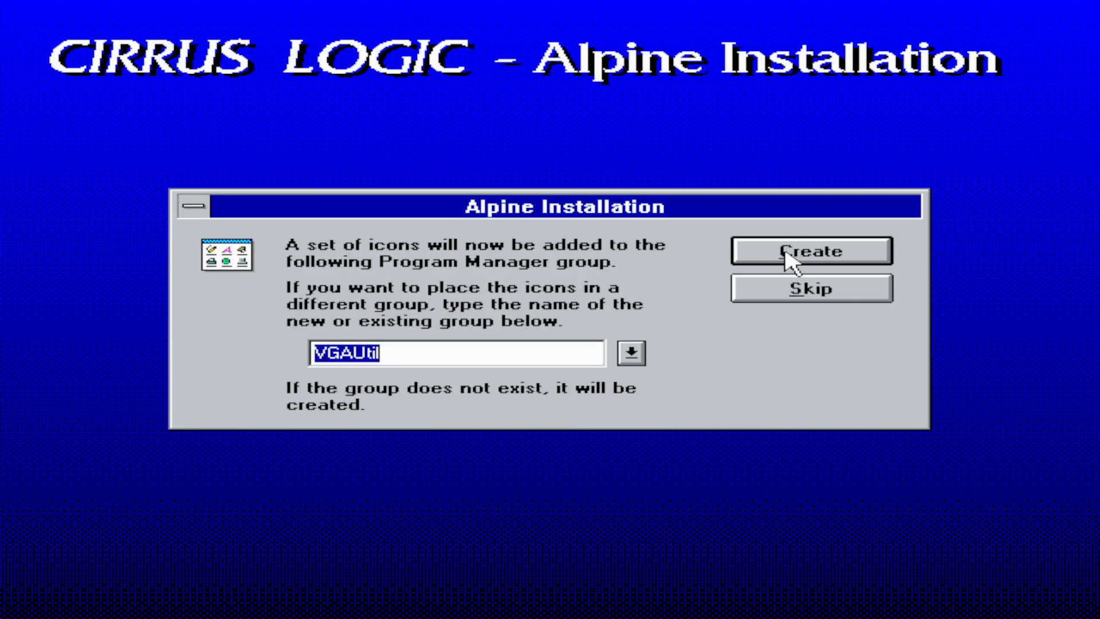
click(793, 259)
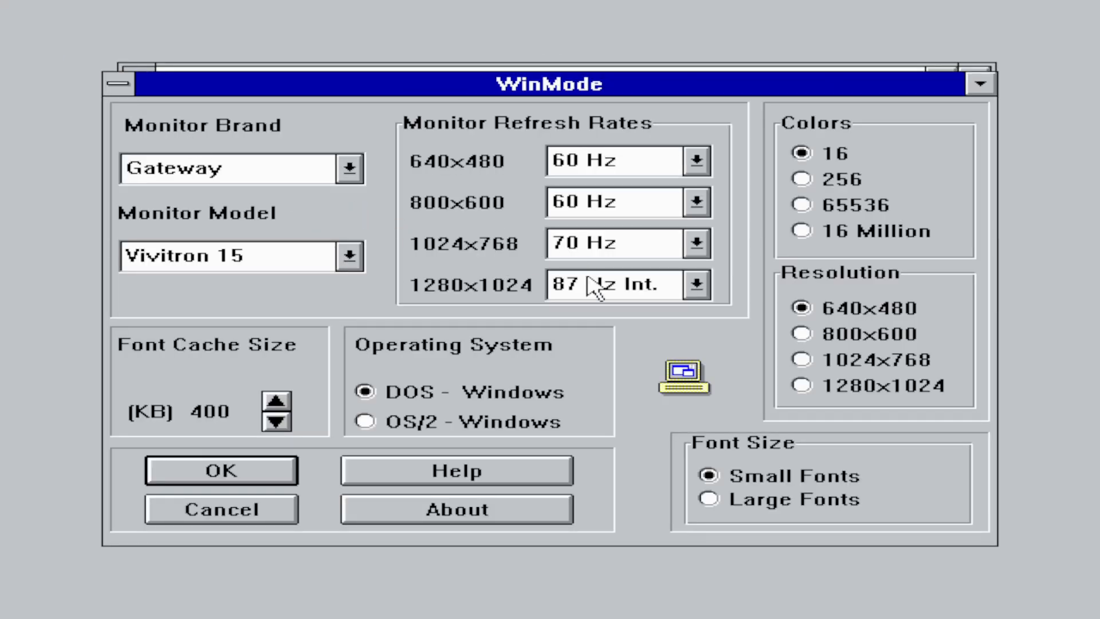
- Set WinMode to 256 colours at 640x480
click(854, 183)
click(868, 312)
click(258, 475)
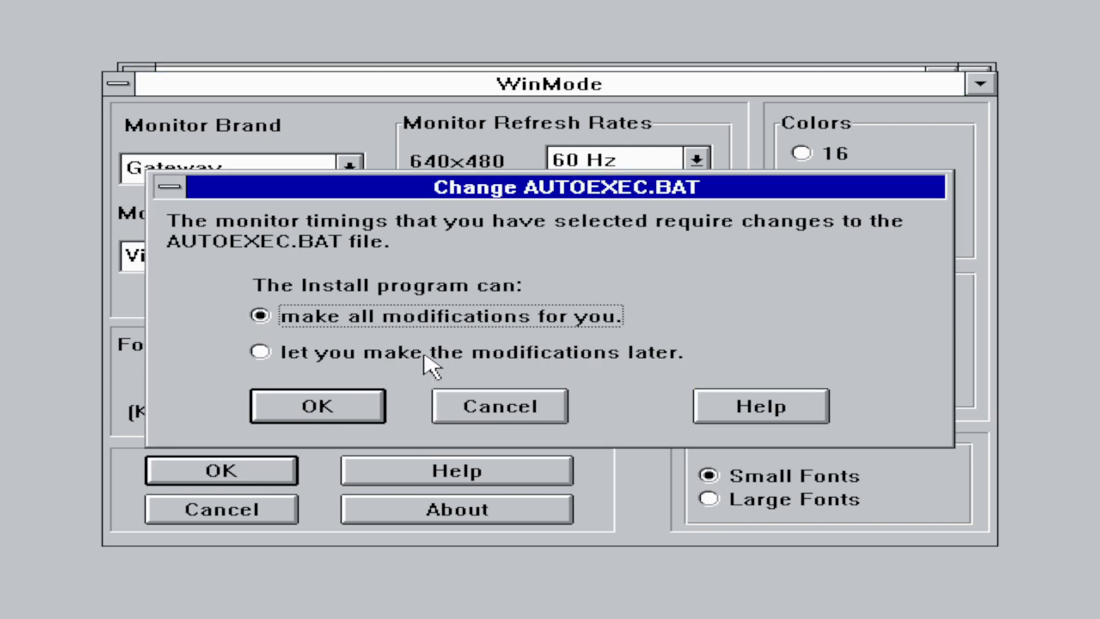
- Save the AUTOEXEC.BAT changes to c:\Autoexec.ins for later and restart to DOS
click(423, 358)
click(318, 406)
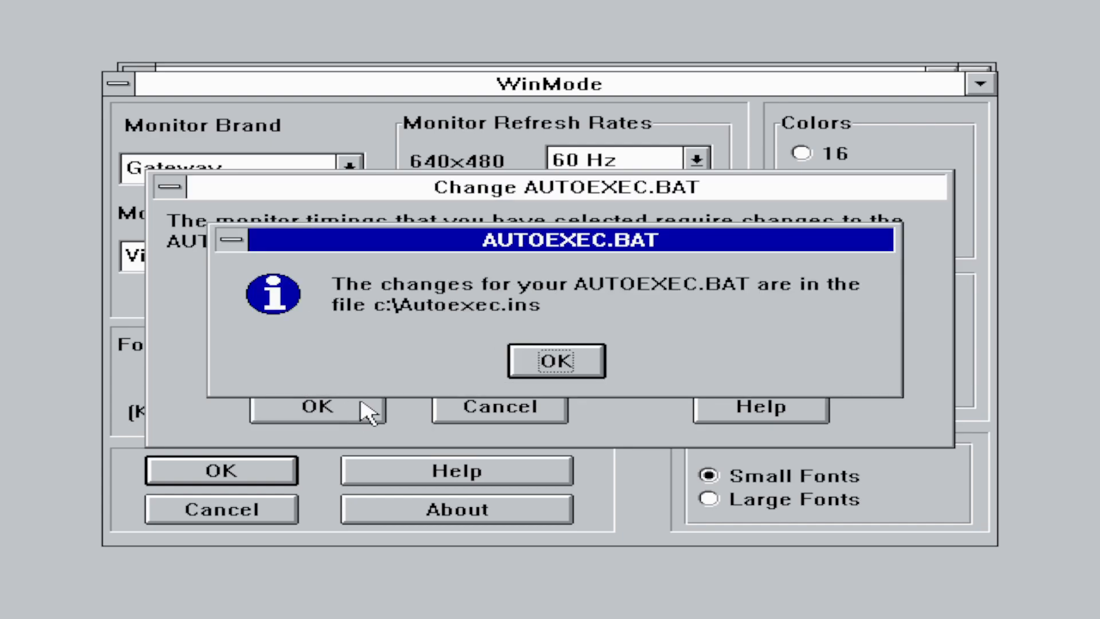
click(557, 361)
click(499, 393)
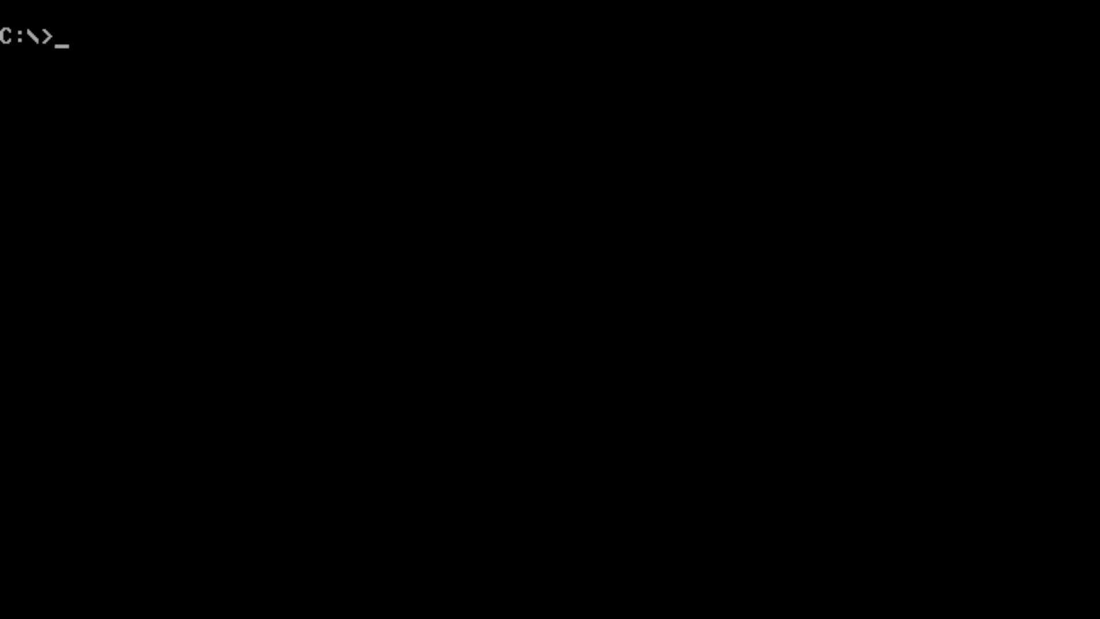
- Change to C:\WINDOWS, open SYSTEM.INI, and quit without saving the mistyped driver edit
text(cd windows)
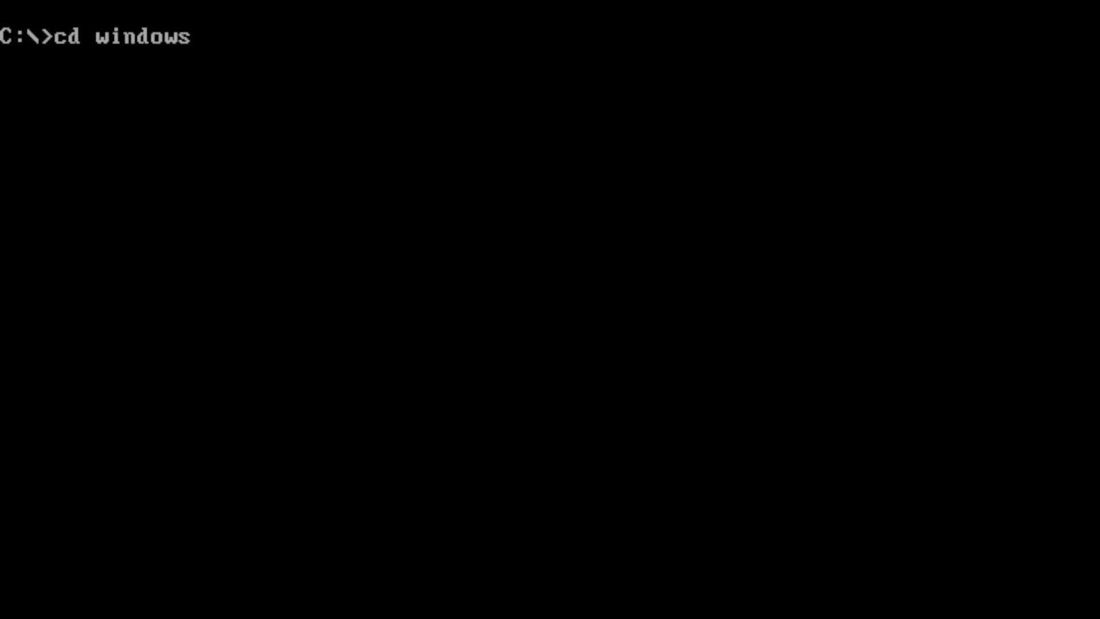
key(Return)
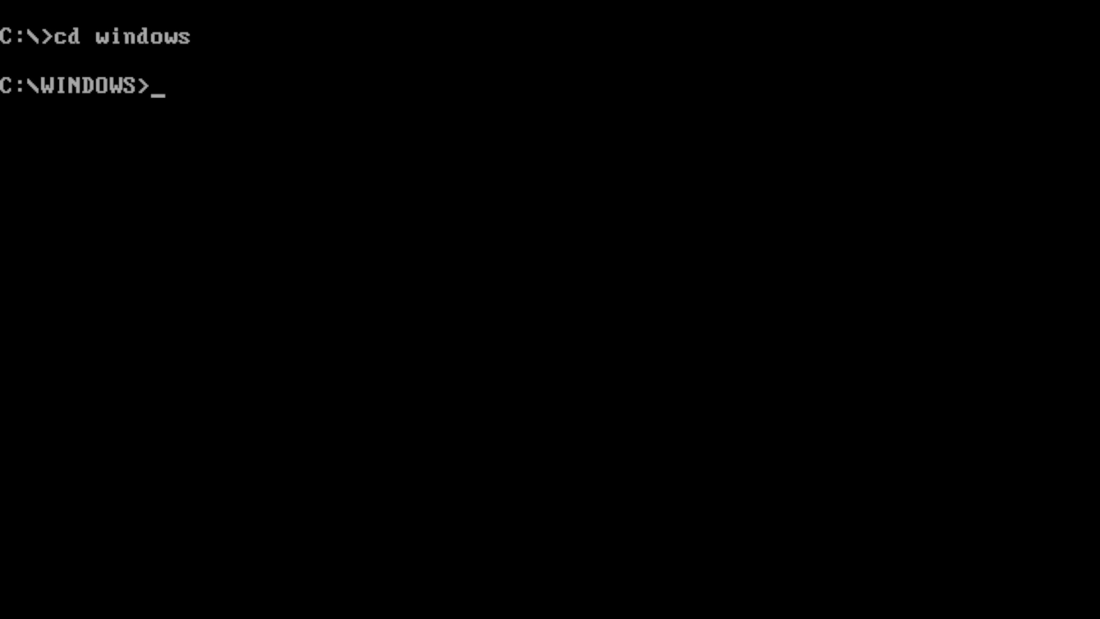
text(edit)
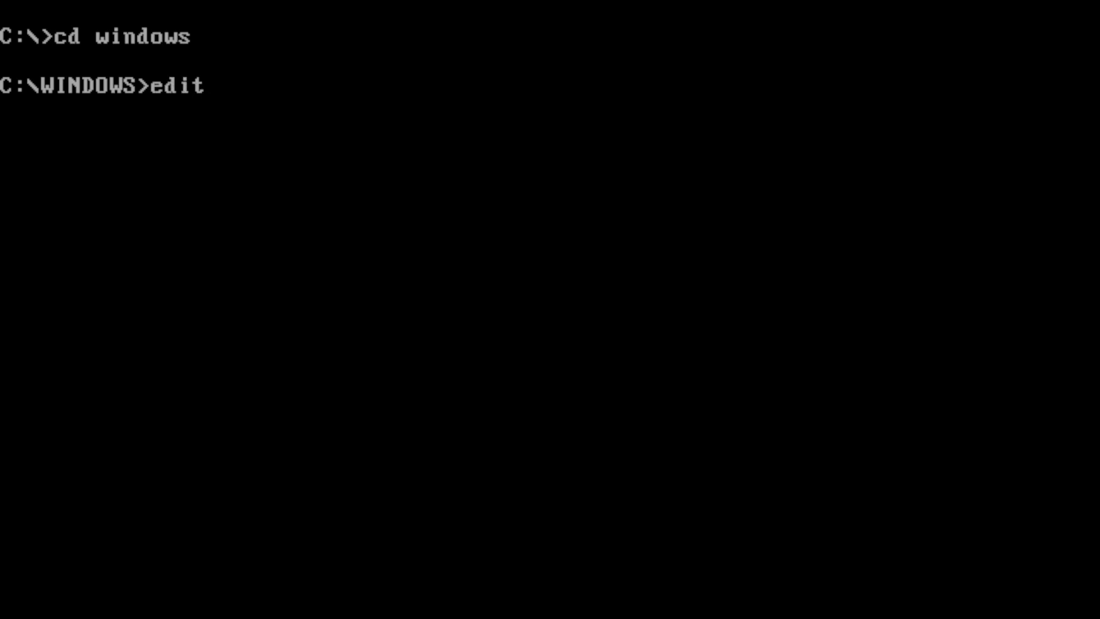
text( system.ini)
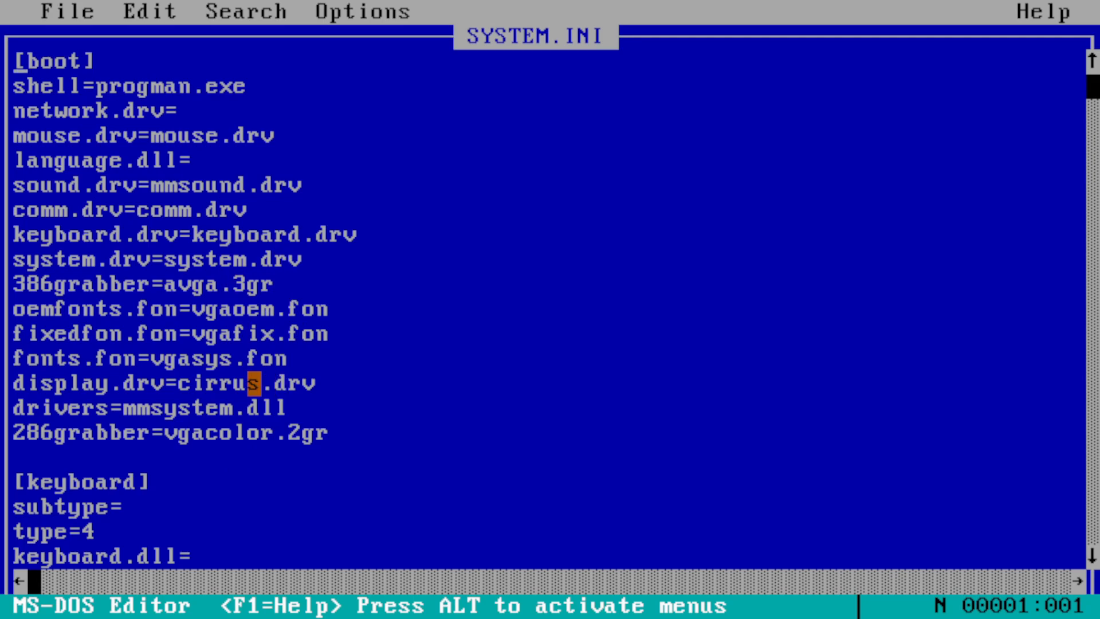
drag(254, 383, 171, 382)
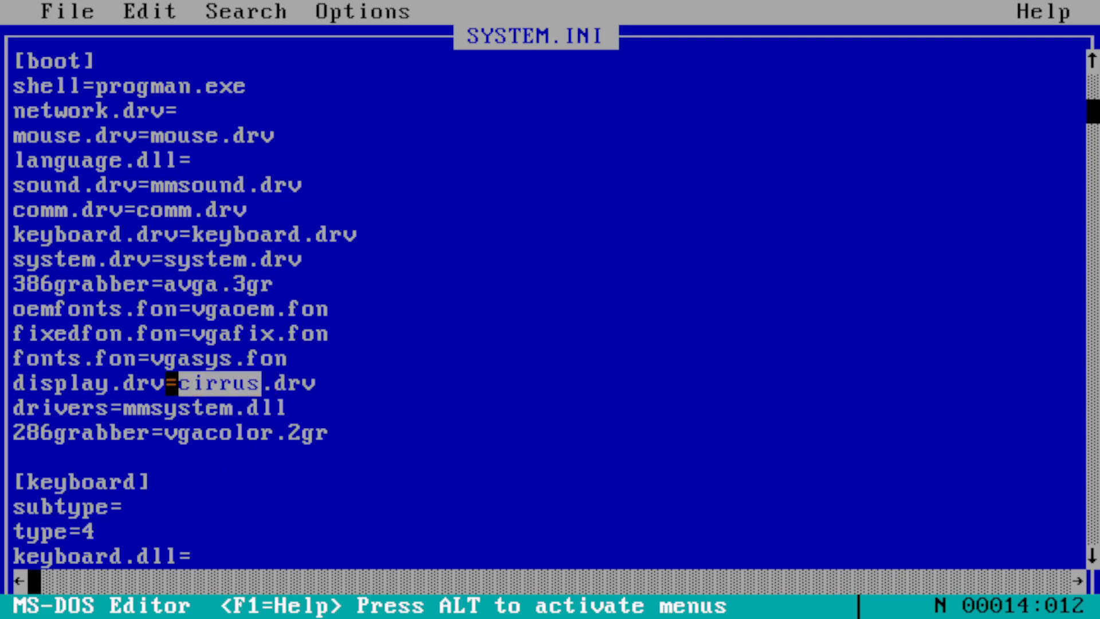
text(v)
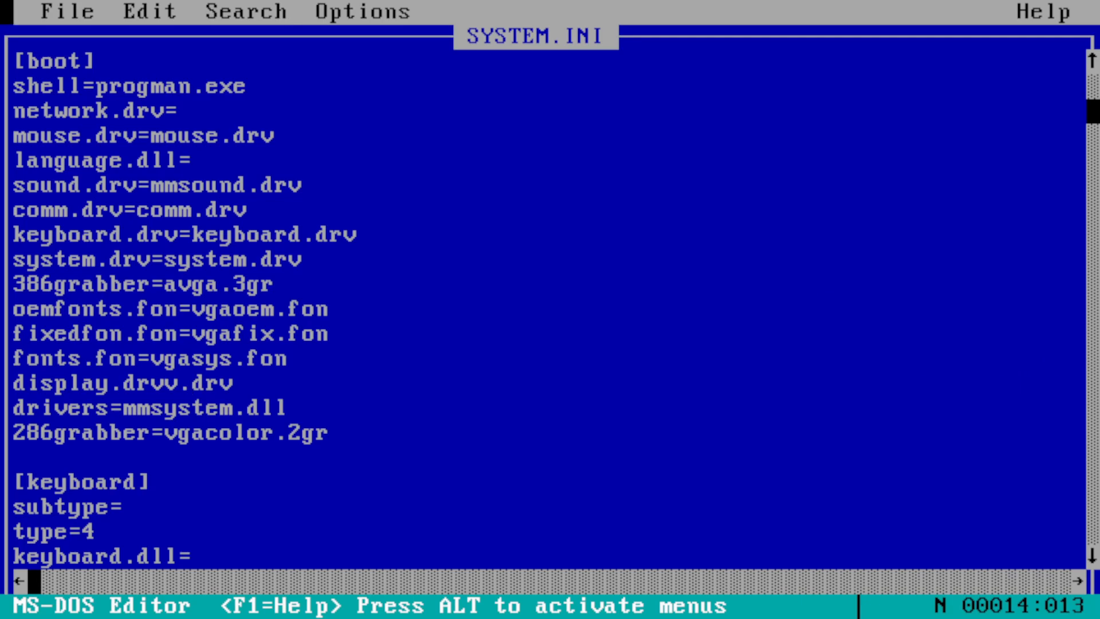
drag(69, 11, 130, 235)
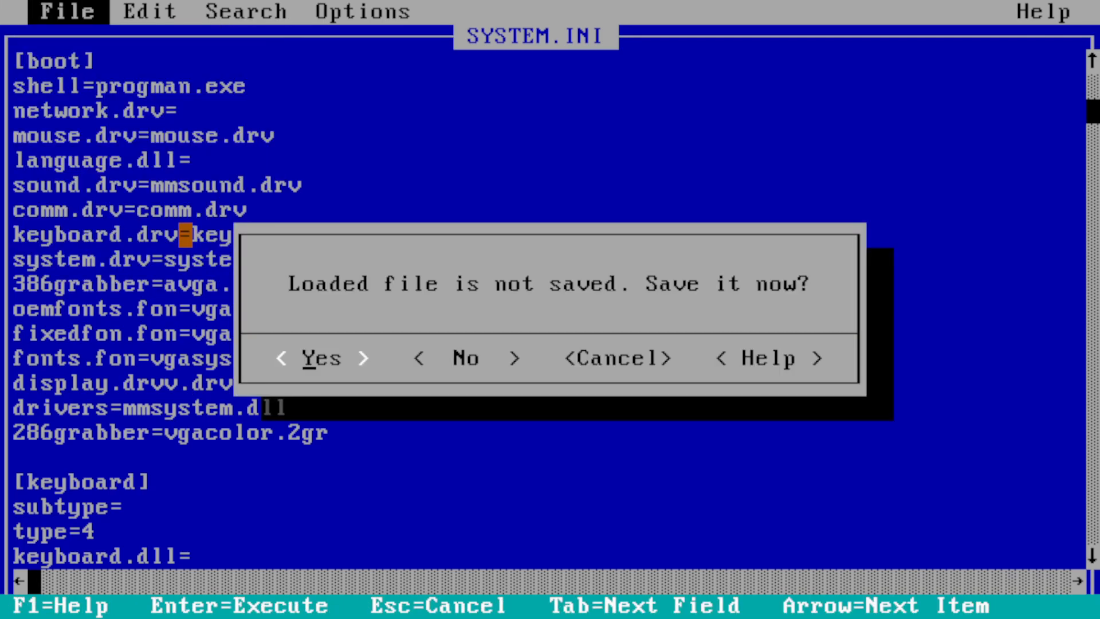
click(473, 358)
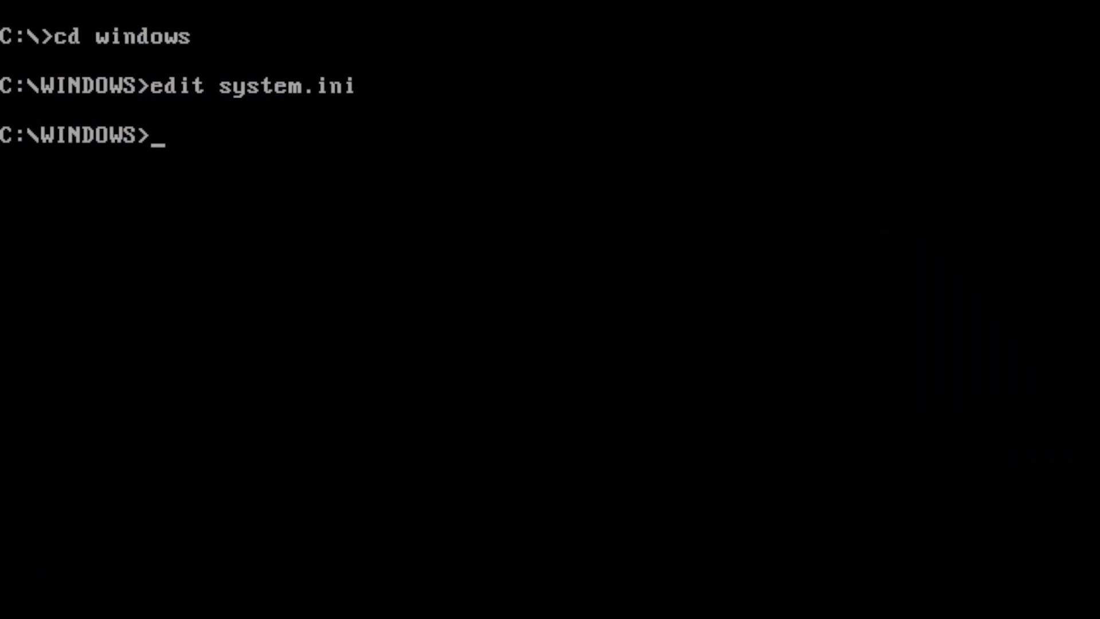
- Edit SYSTEM.INI so the display.drv line reads vga.drv instead of cirrus.drv
text(edit )
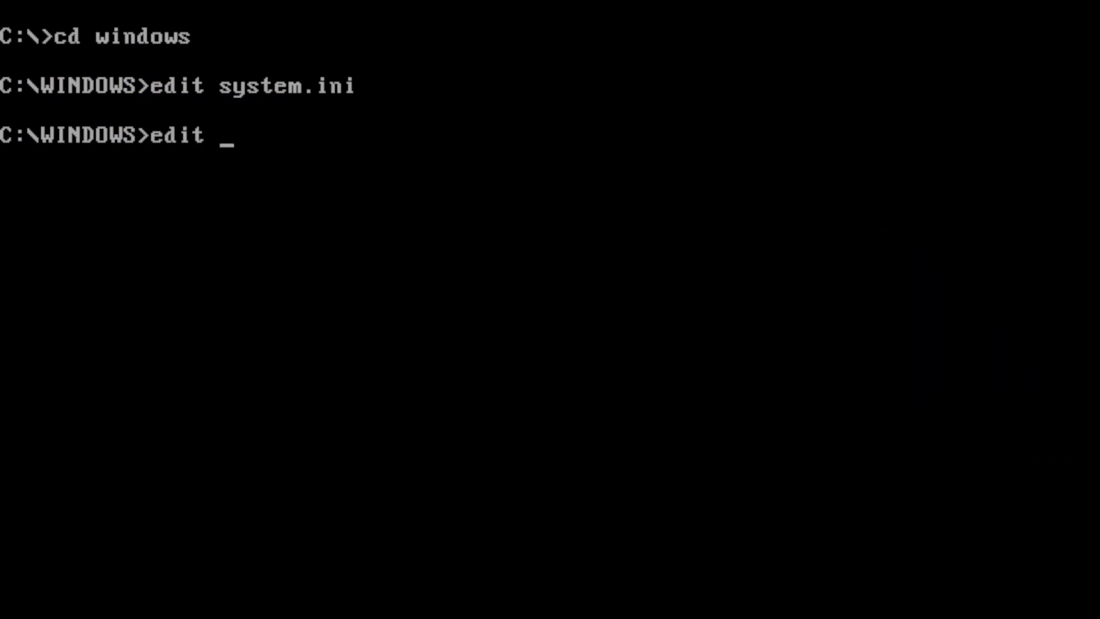
text(system.ini)
key(Return)
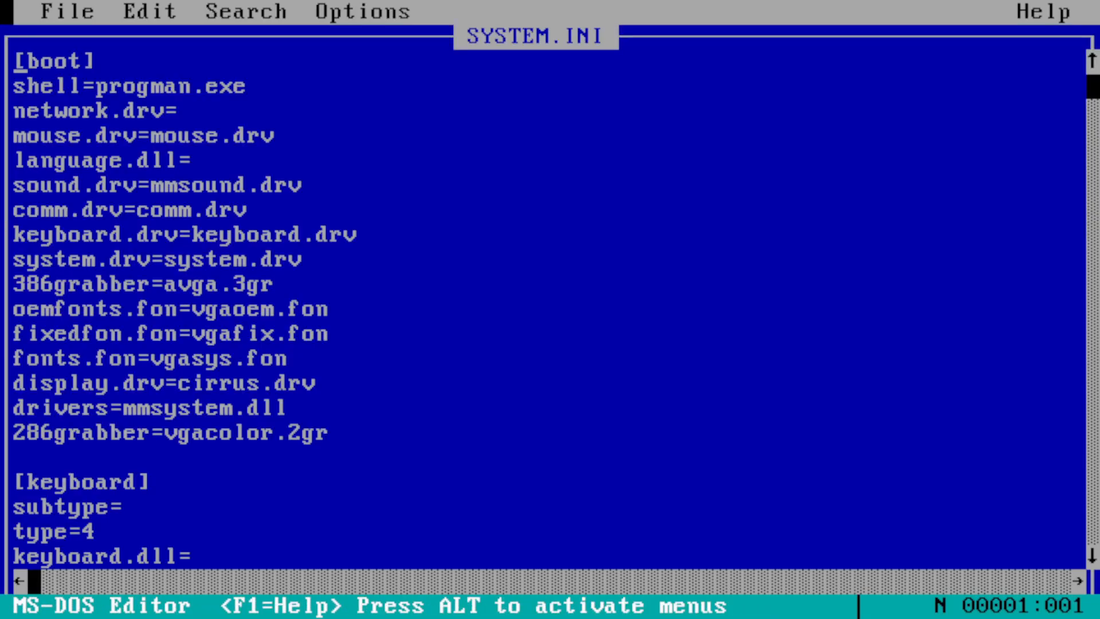
key(Down)
key(Down)
key(Down)
key(Down)
key(Down)
key(Down)
key(Down)
key(Down)
key(Down)
key(Down)
key(Down)
key(Down)
key(Down)
key(Right)
key(Right)
key(Right)
key(Right)
key(Right)
key(Right)
key(Right)
key(Right)
key(Right)
key(Right)
key(Right)
key(Right)
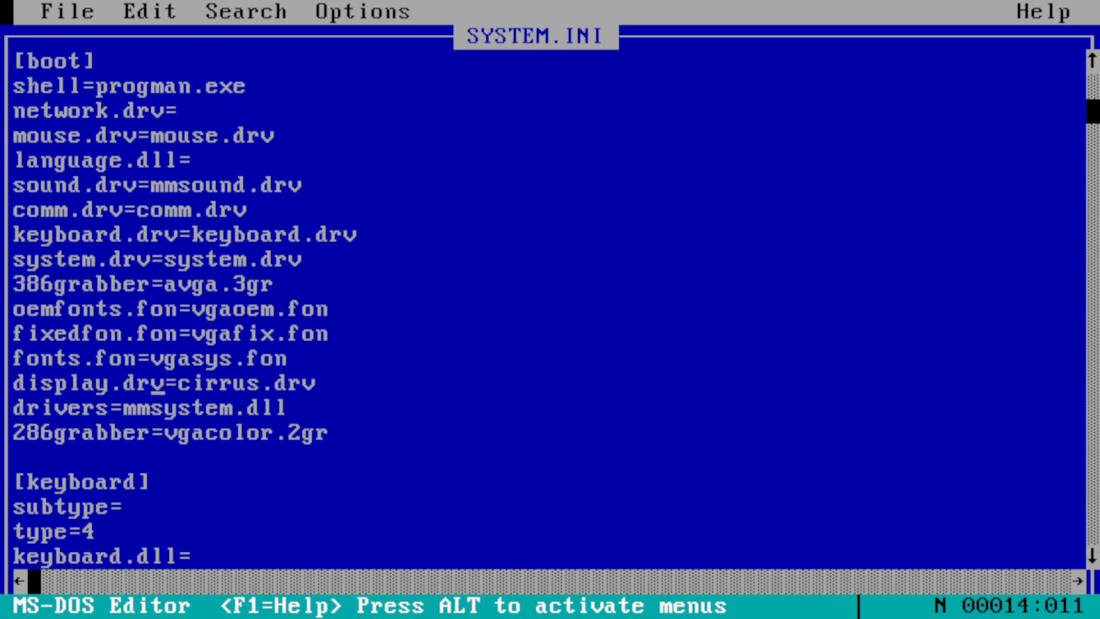
key(Right)
key(Right)
key(Right)
key(Right)
key(Right)
key(BackSpace)
key(BackSpace)
key(BackSpace)
key(BackSpace)
key(BackSpace)
key(BackSpace)
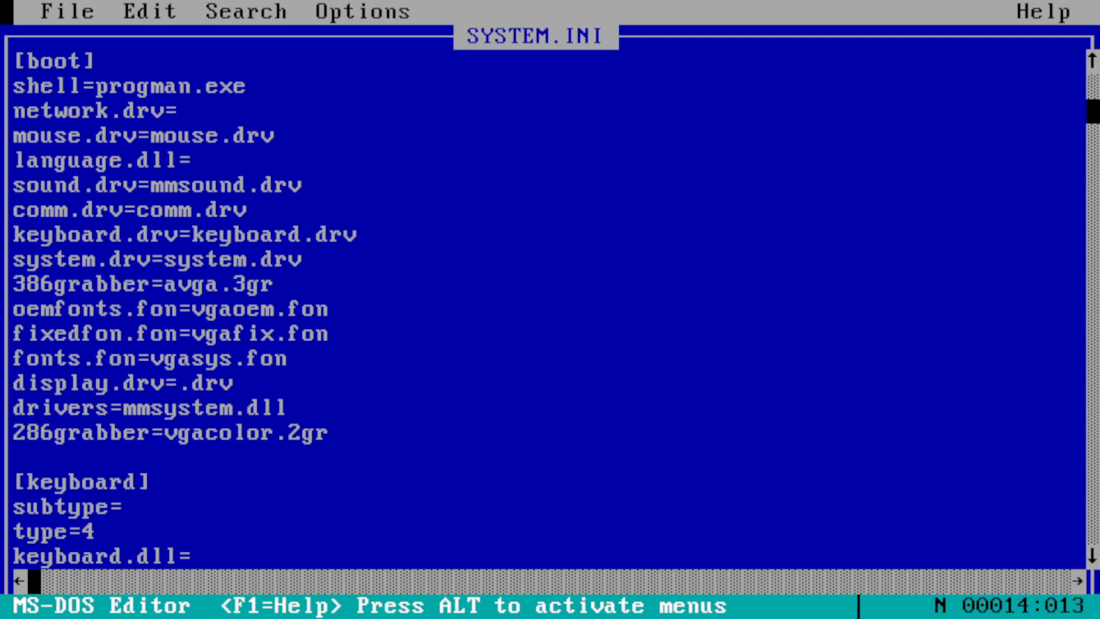
text(vga)
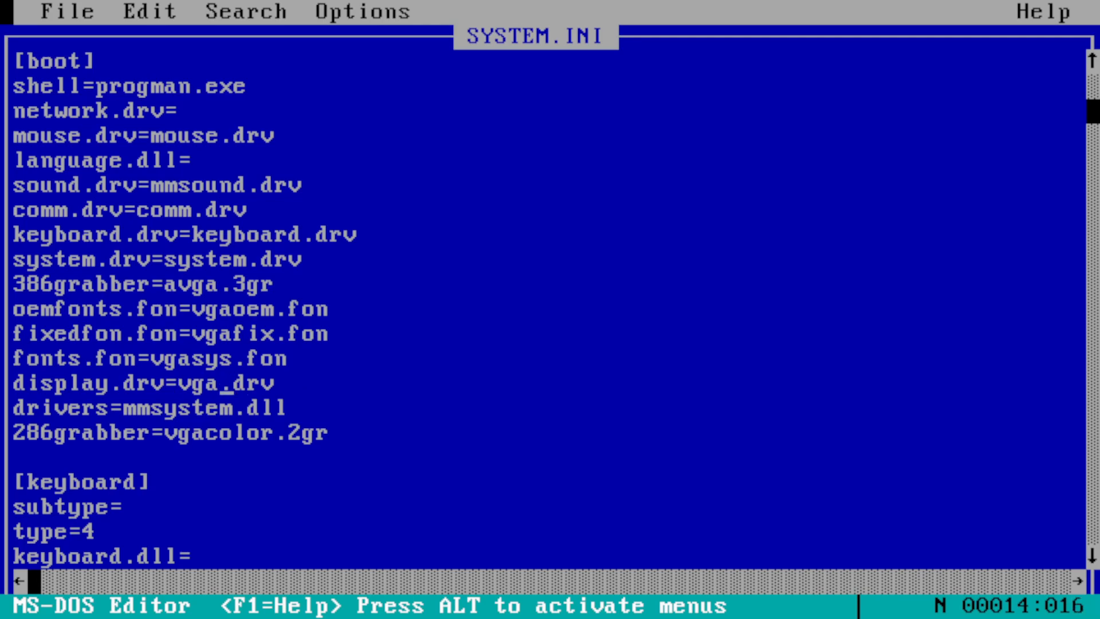
- Save SYSTEM.INI and exit the MS-DOS Editor
drag(103, 11, 103, 110)
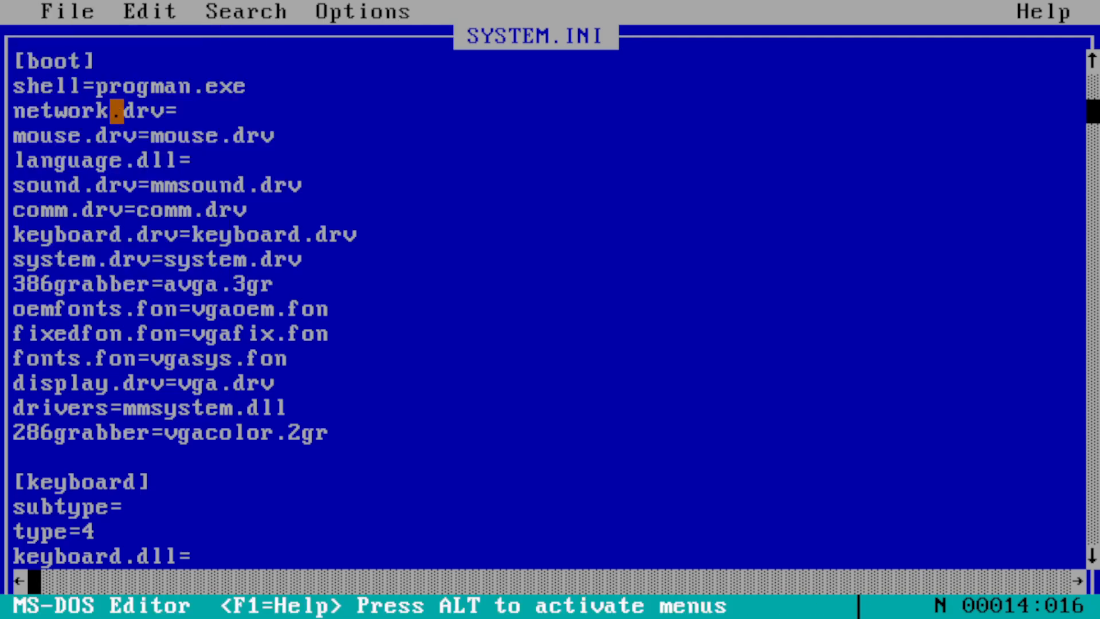
click(50, 11)
click(116, 234)
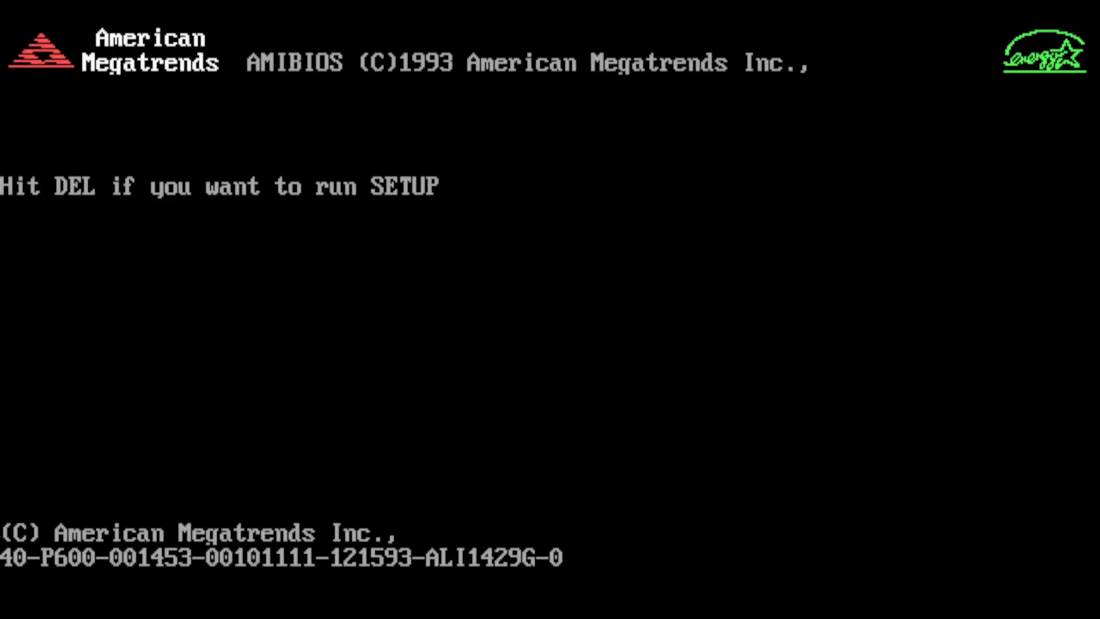
- Reboot the emulated PC with Ctrl+Alt+Del and erase the typed win at C:\>
key(Delete)
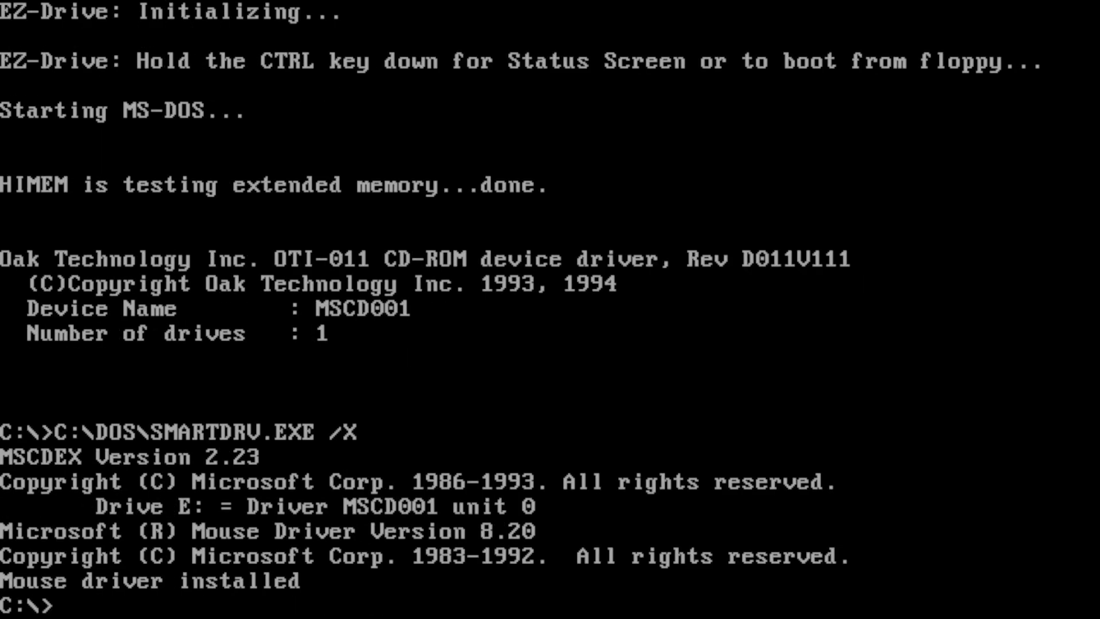
text(win)
key(BackSpace)
key(BackSpace)
key(BackSpace)
- List drive C, remove the VGAUTIL directory with deltree vgautil, then start Windows with win
text(dir)
key(Return)
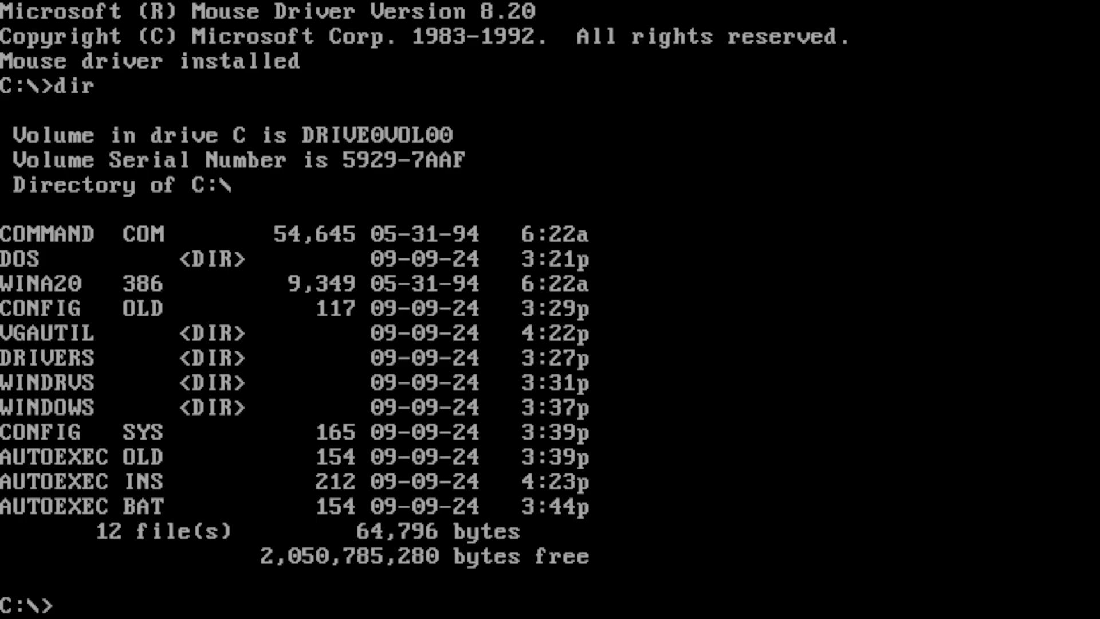
text(deltre)
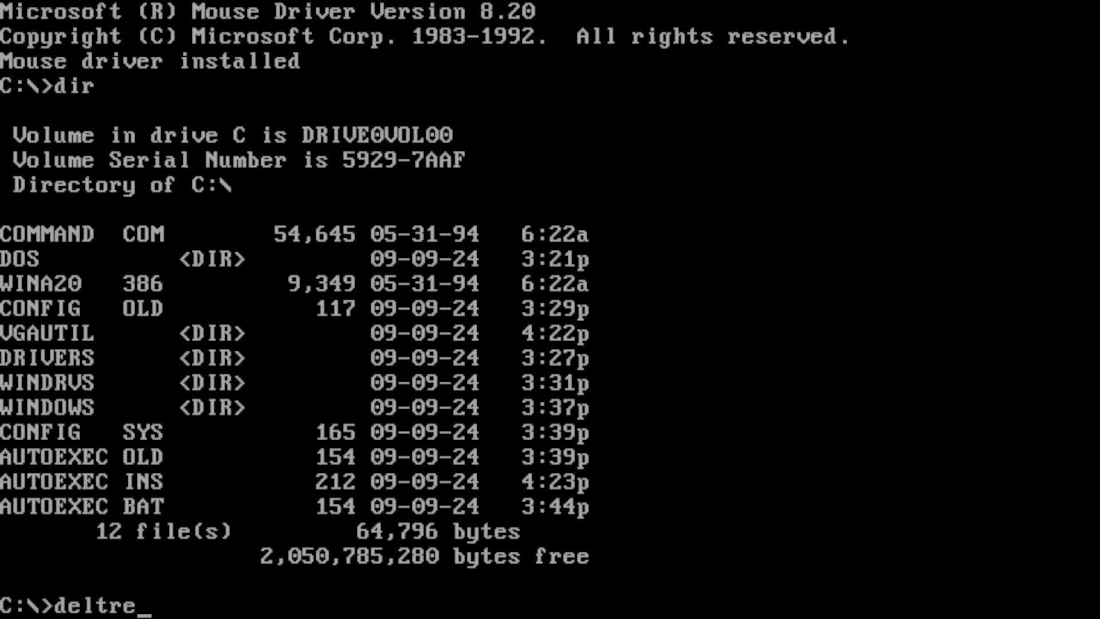
text(e vgautil)
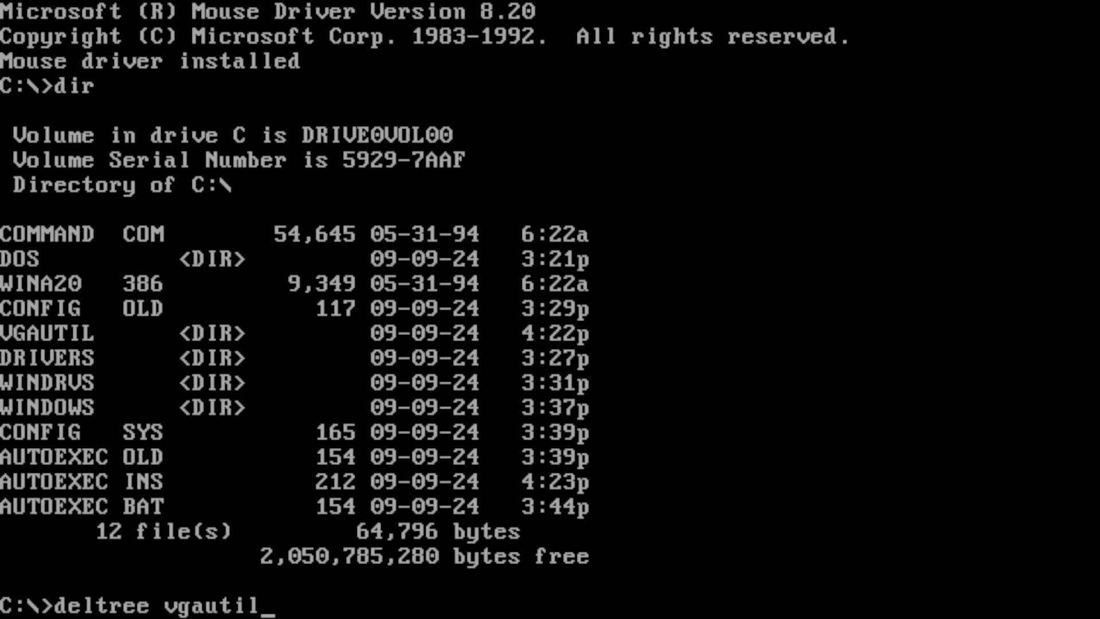
key(Return)
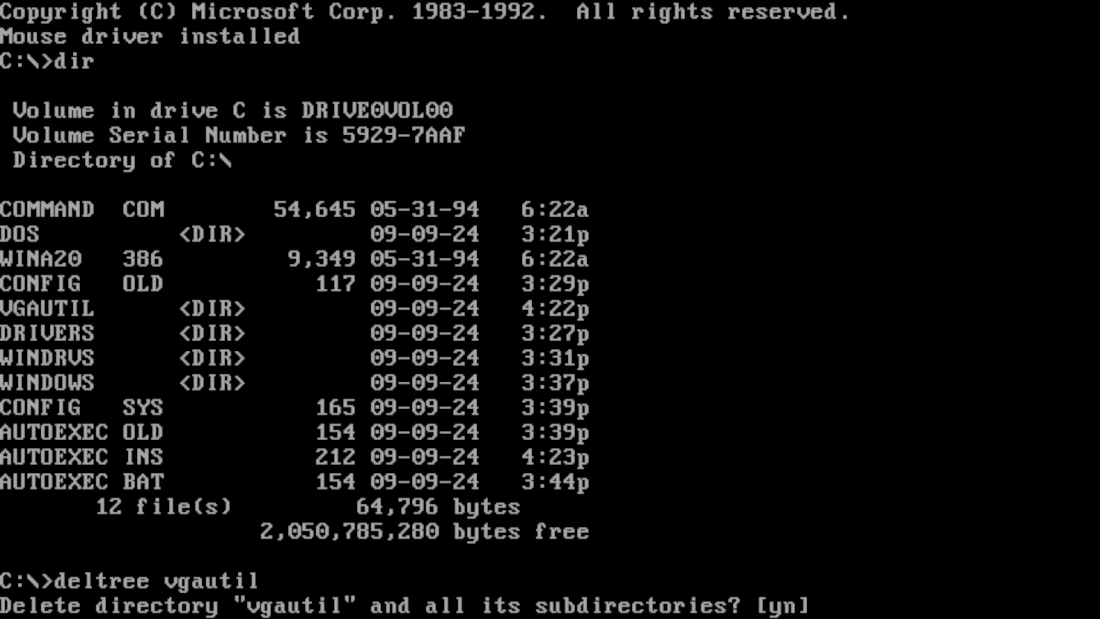
text(y)
key(Return)
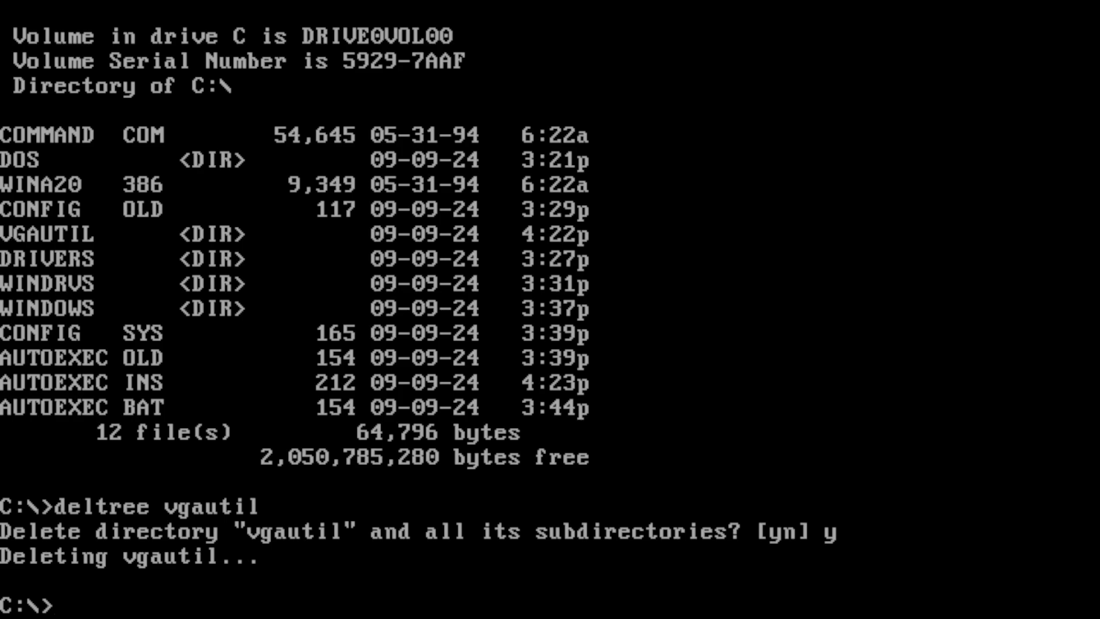
text(win)
key(Return)
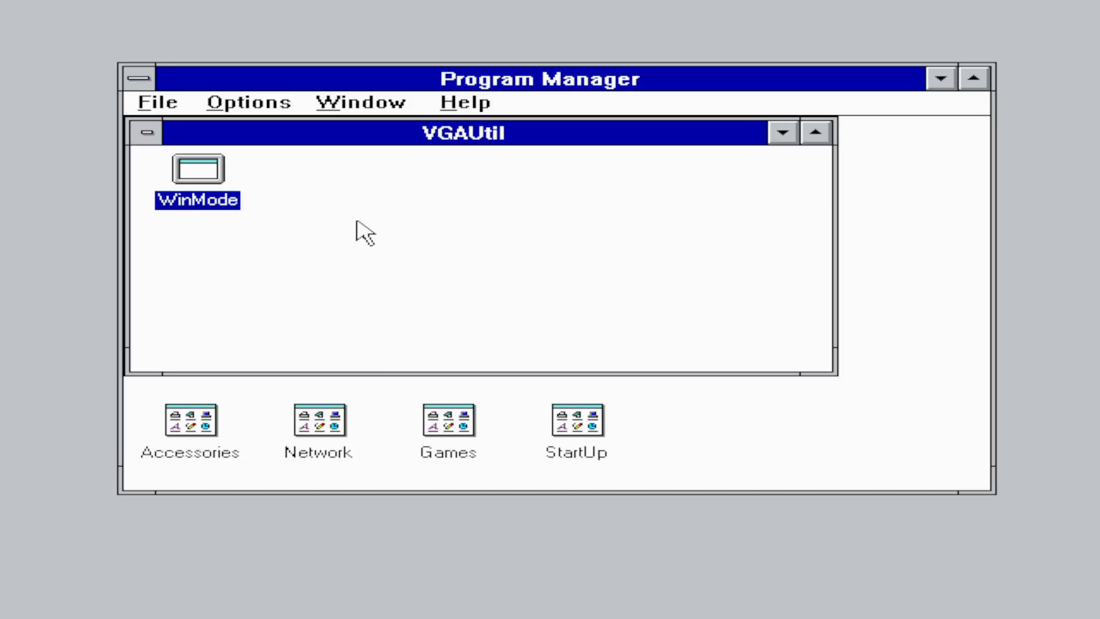
- Delete the WinMode item and then the empty VGAUtil group from Program Manager
click(172, 106)
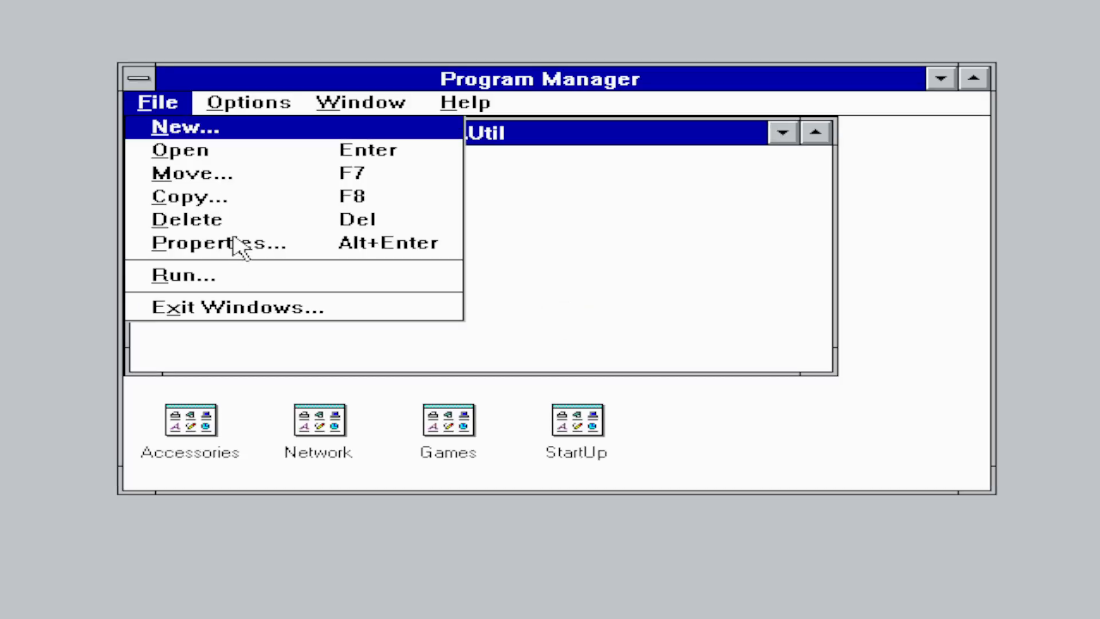
click(217, 222)
click(490, 368)
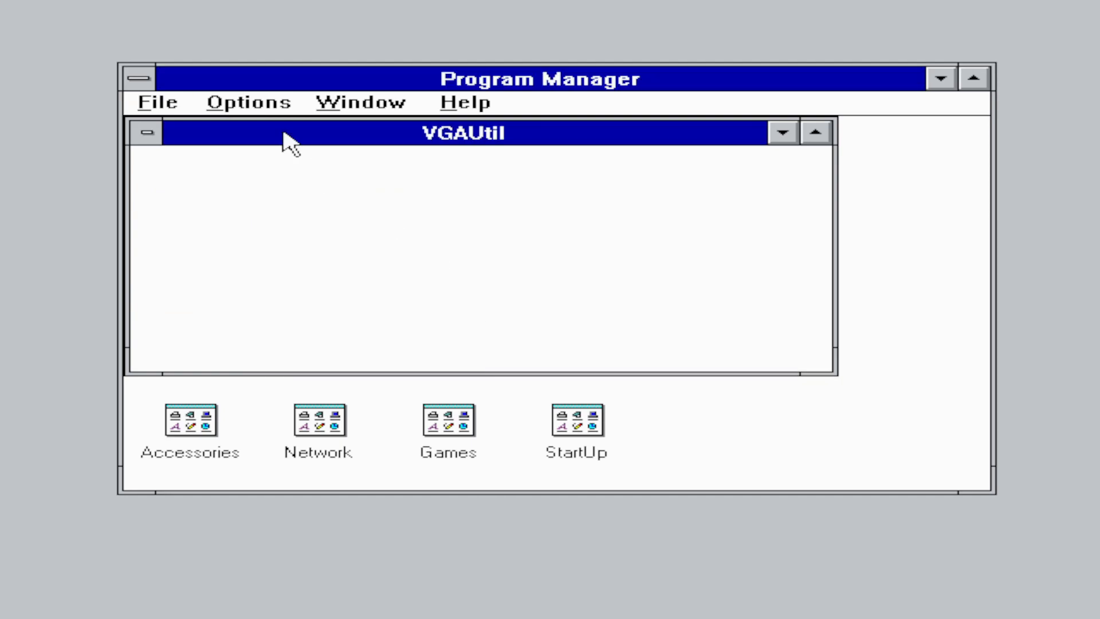
click(186, 103)
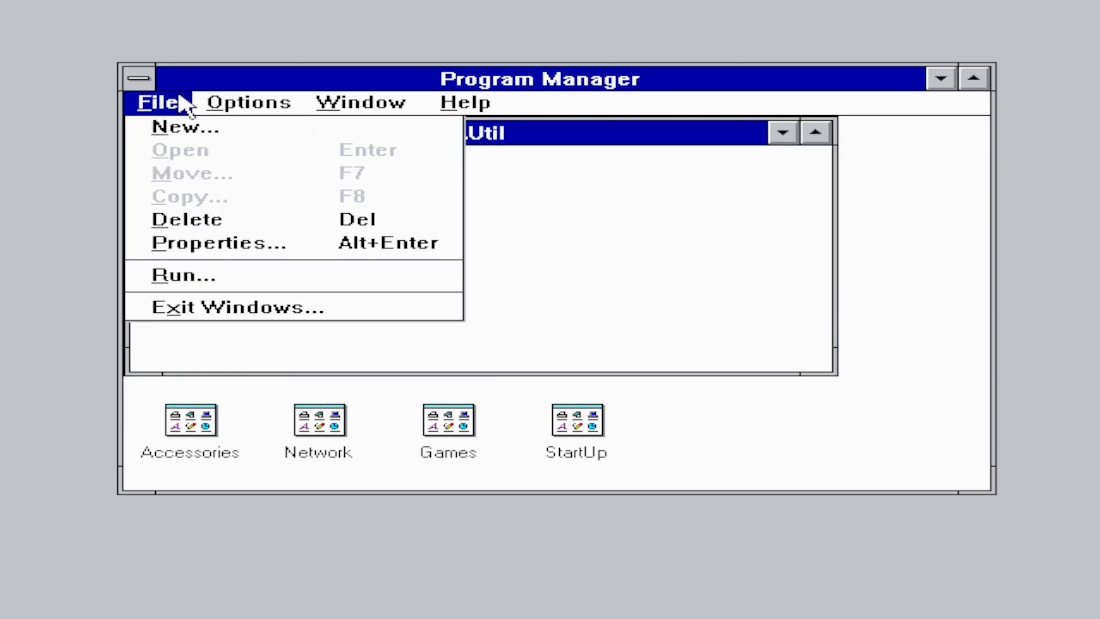
click(216, 222)
click(526, 370)
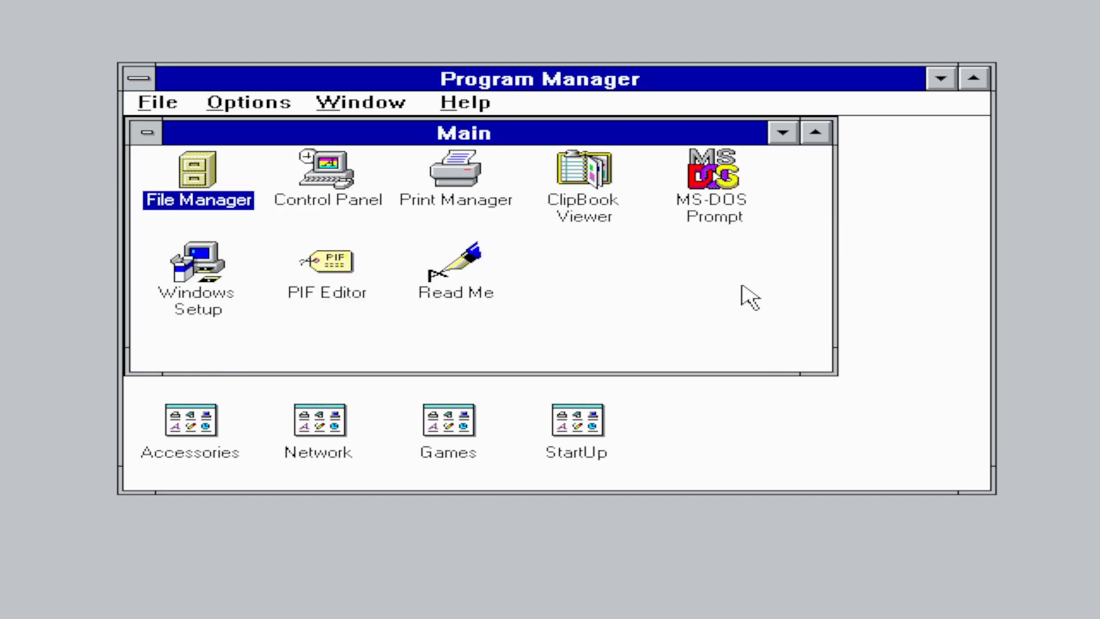
- Open and close File Manager, then exit Windows to the DOS prompt
double_click(206, 200)
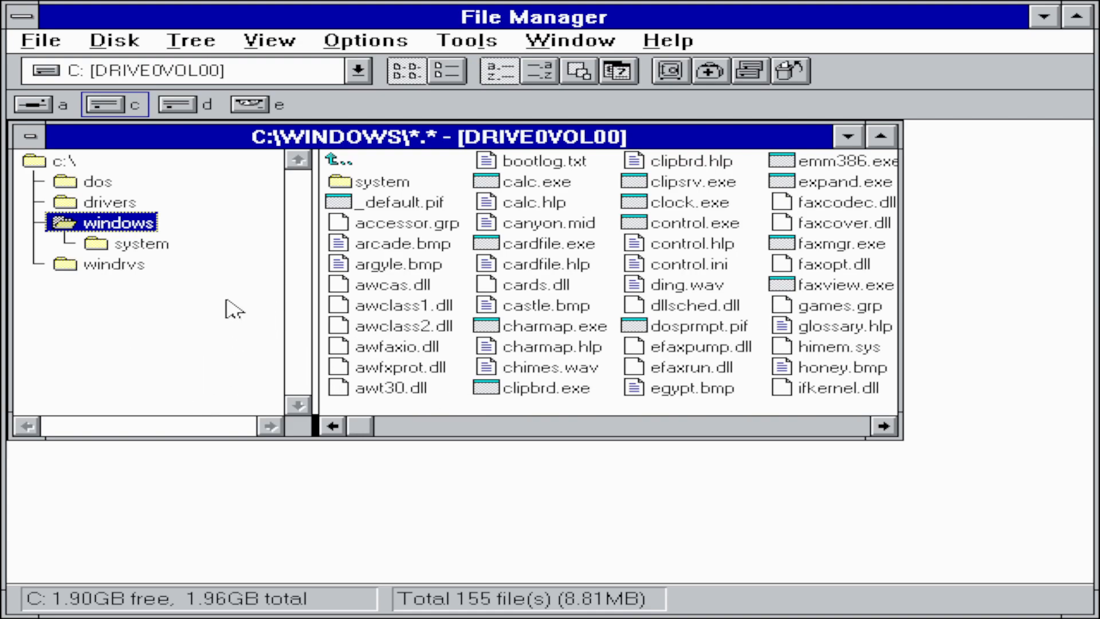
double_click(16, 24)
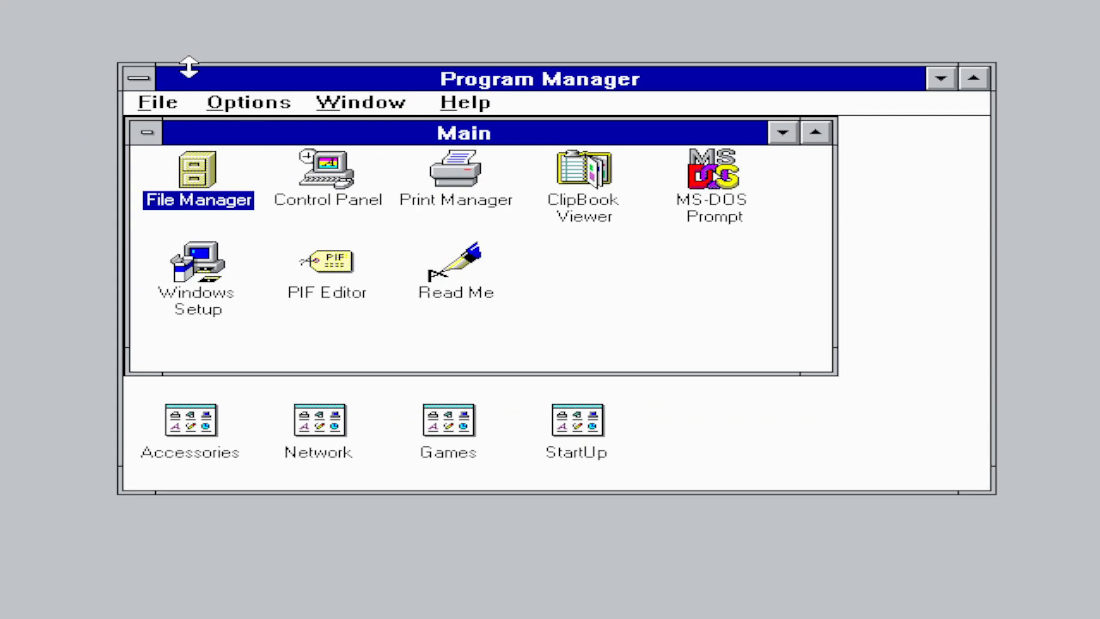
click(139, 79)
key(alt+F4)
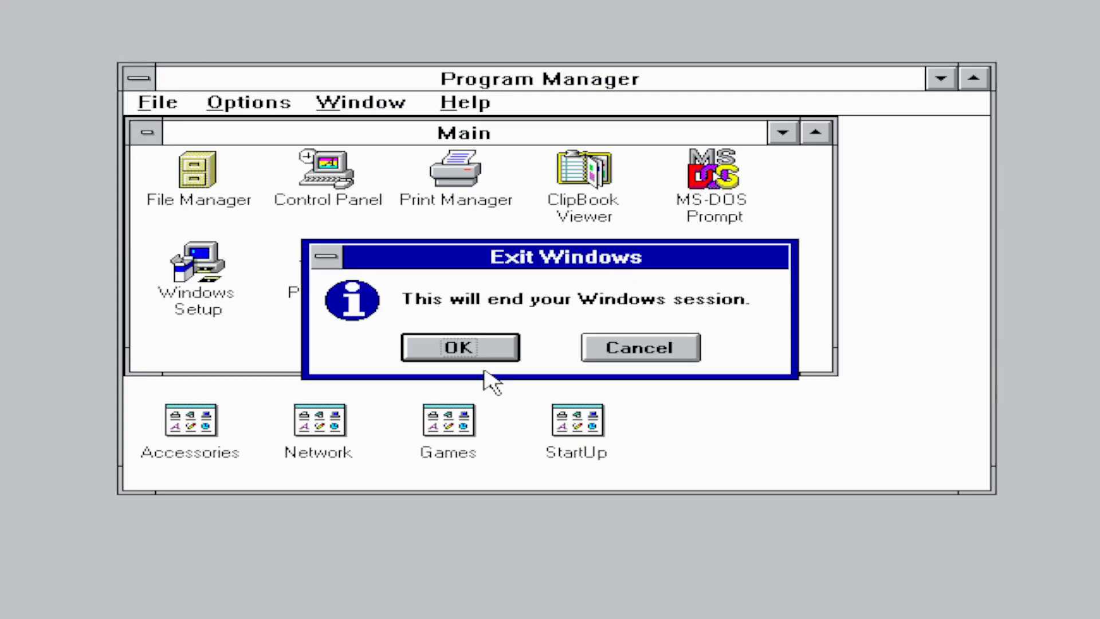
click(458, 348)
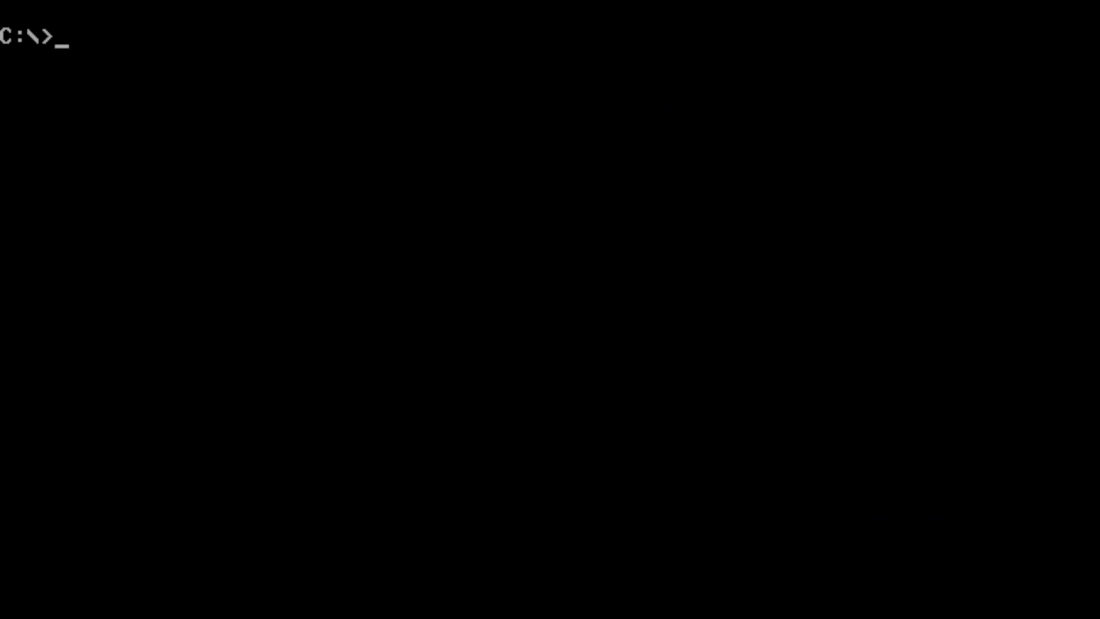
- Start Windows, view drives E and C in File Manager, then close it
text(win)
key(Return)
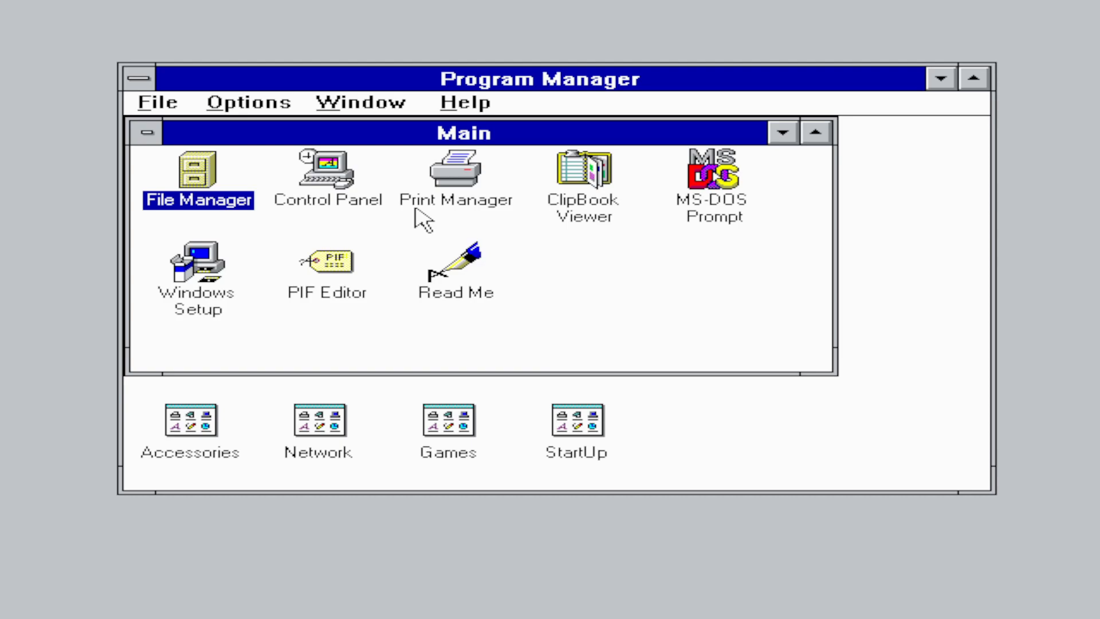
double_click(205, 184)
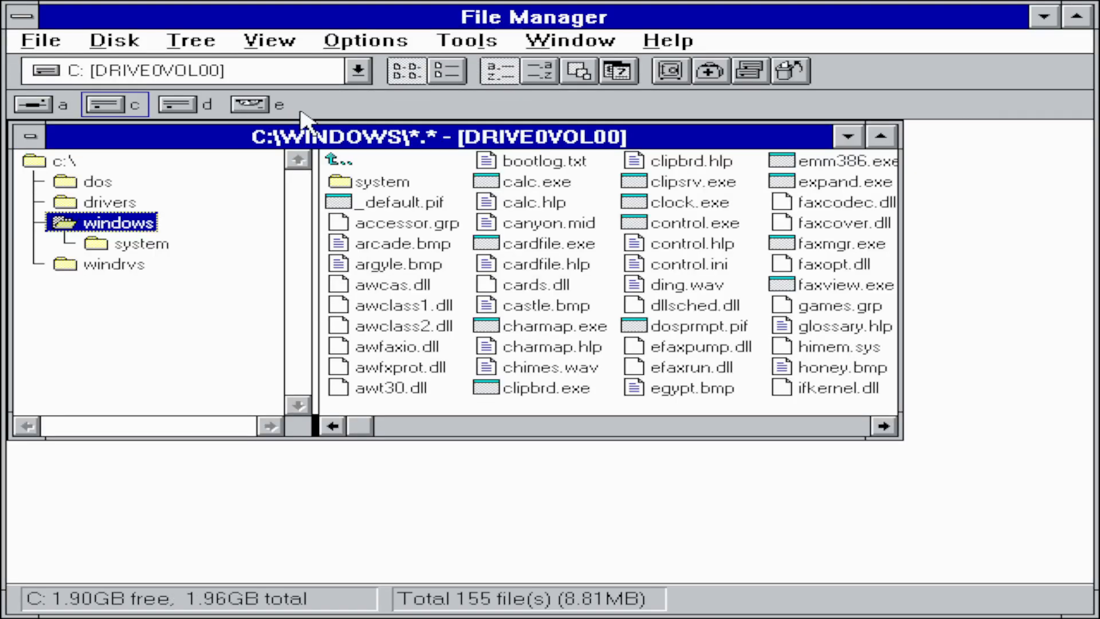
click(278, 106)
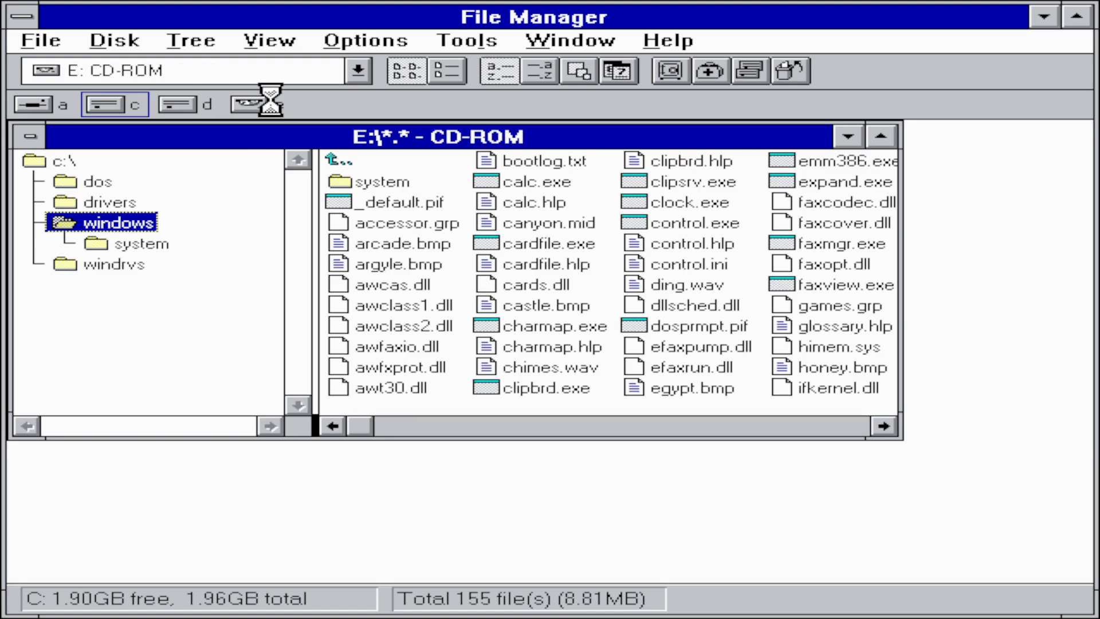
click(123, 109)
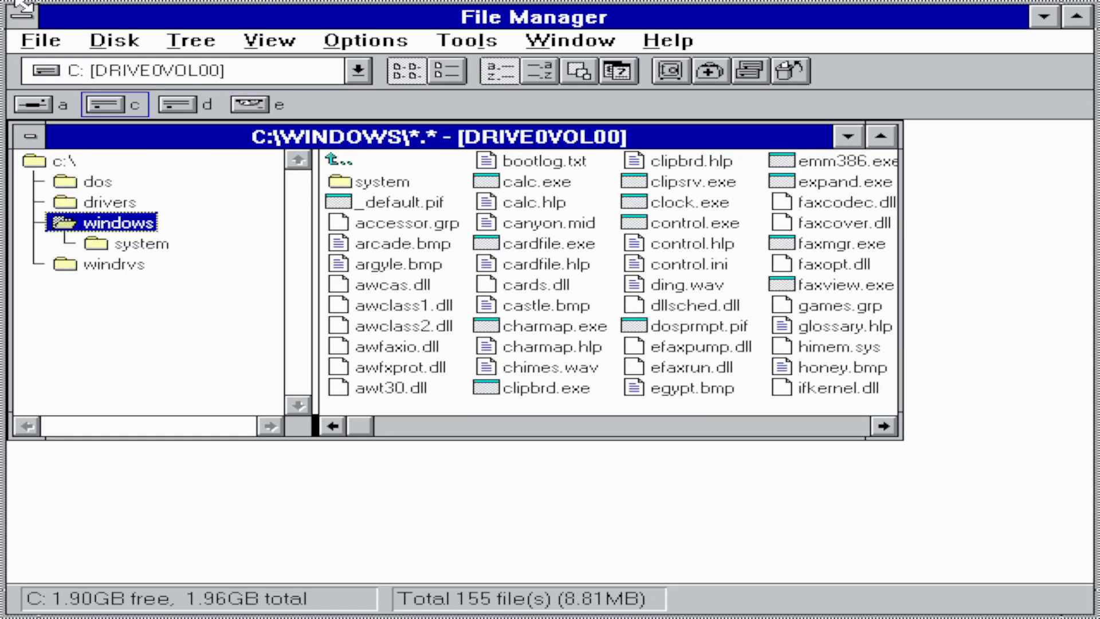
double_click(24, 16)
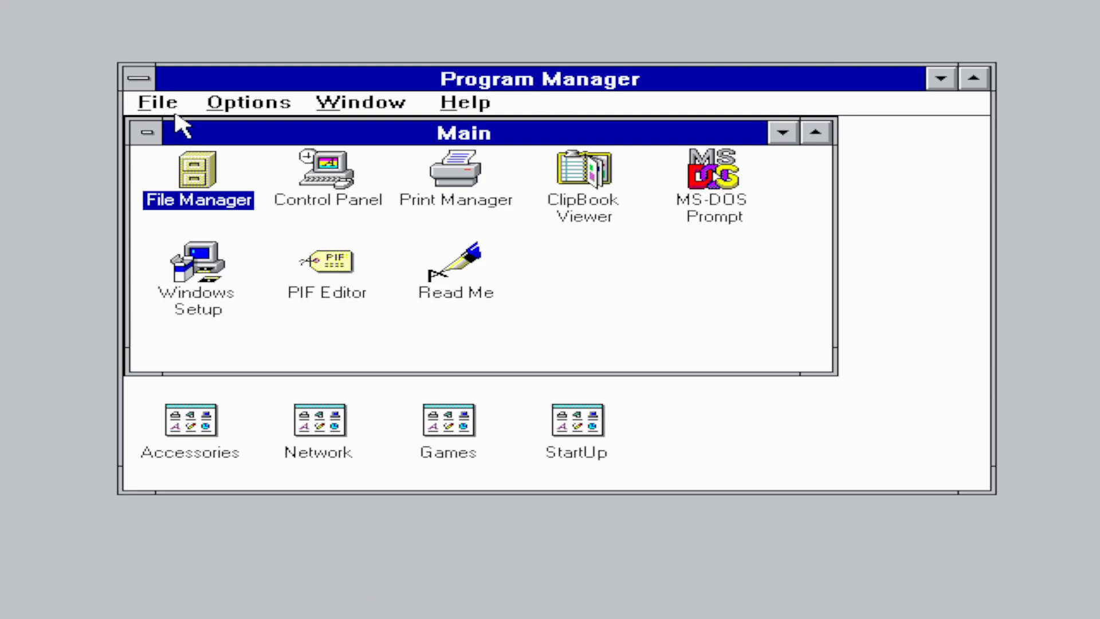
- Run e:\install from Program Manager's File > Run
key(alt+f)
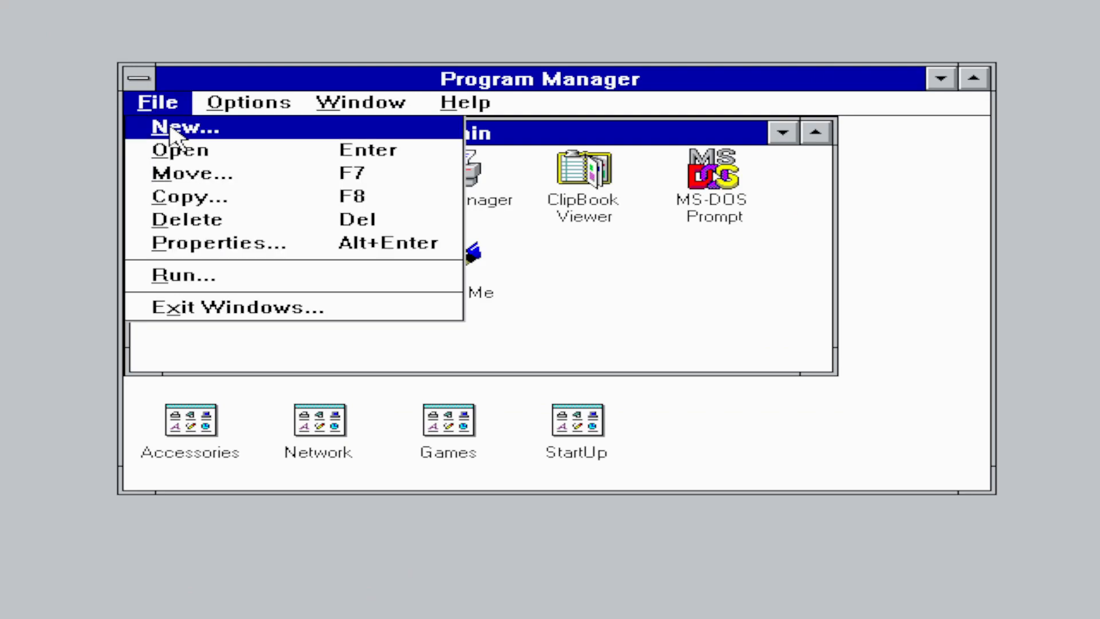
click(188, 273)
text(e:\in)
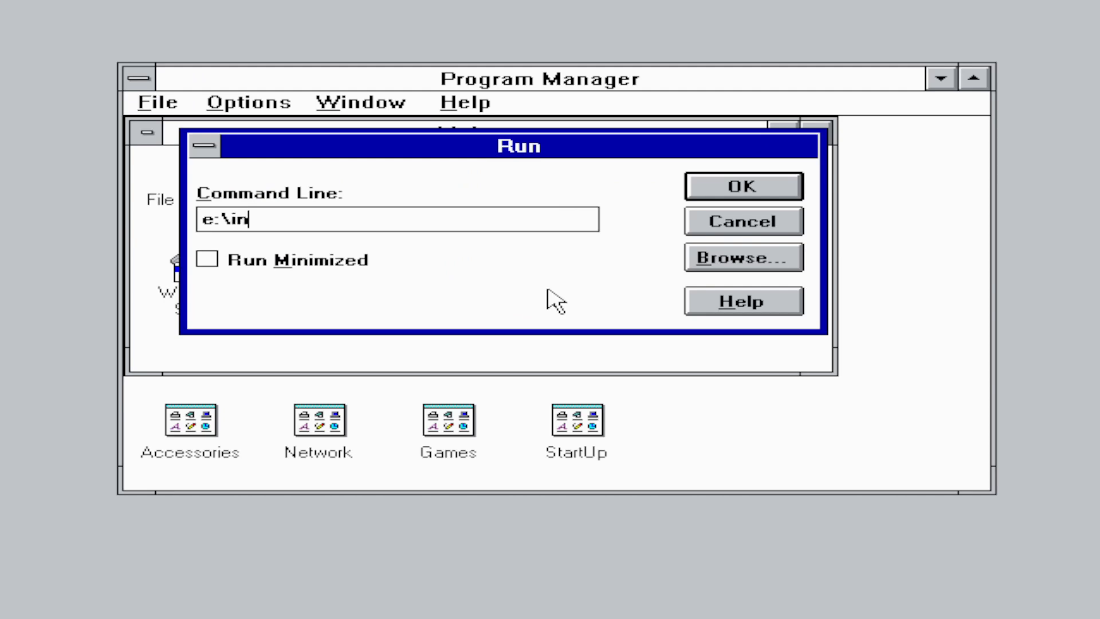
text(stall)
key(Return)
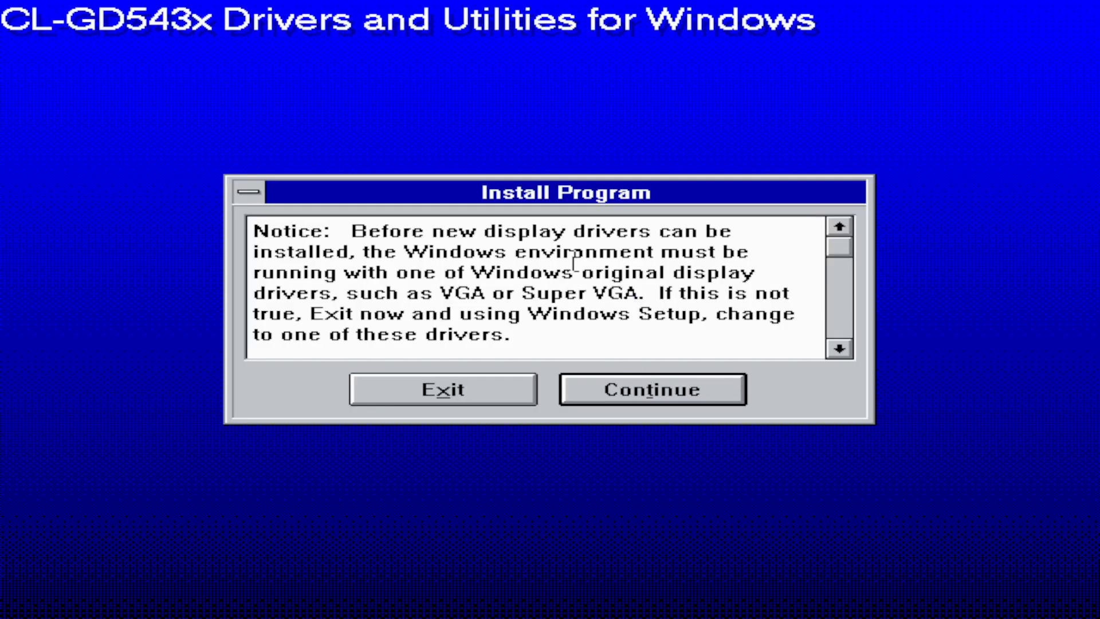
- Install the drivers to C:\WINDOWS\VGAUTIL and accept the VGA Utilities program group
click(670, 392)
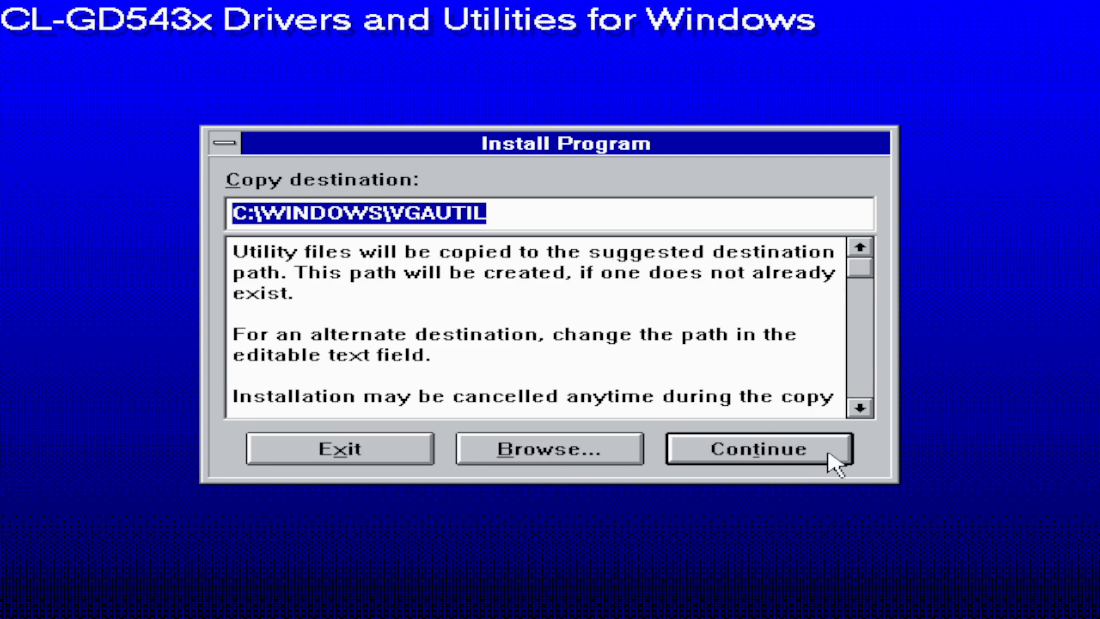
click(801, 458)
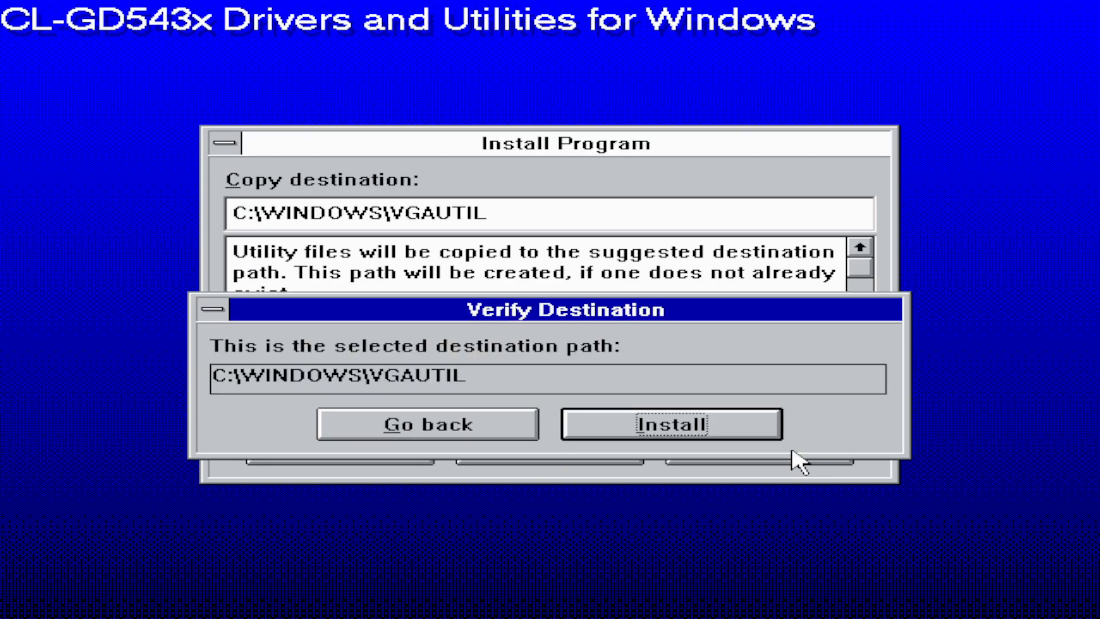
click(669, 434)
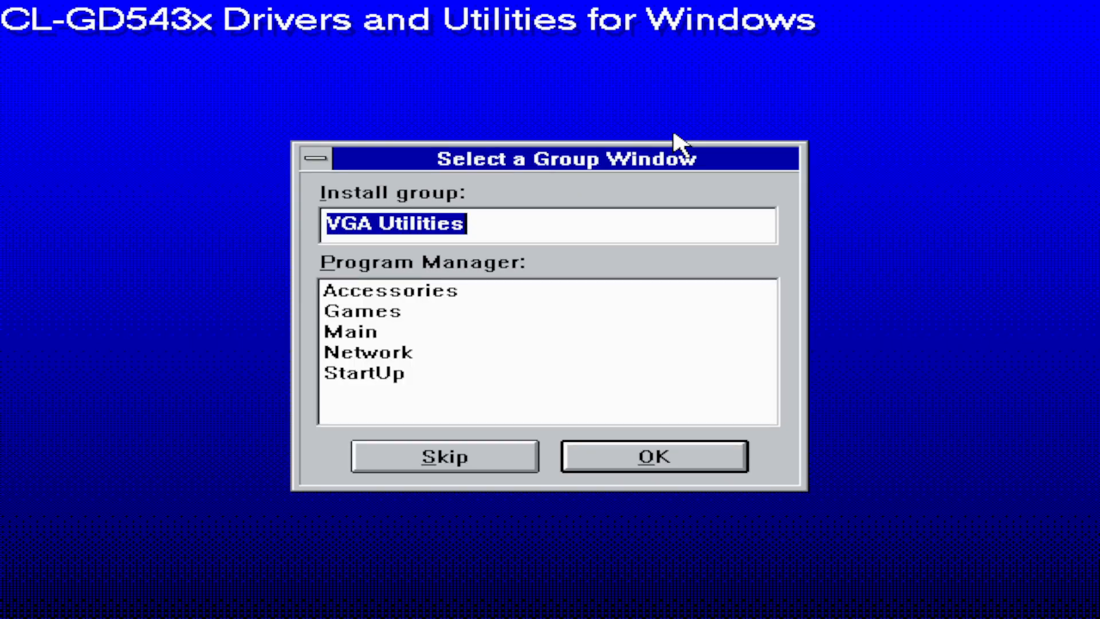
click(616, 456)
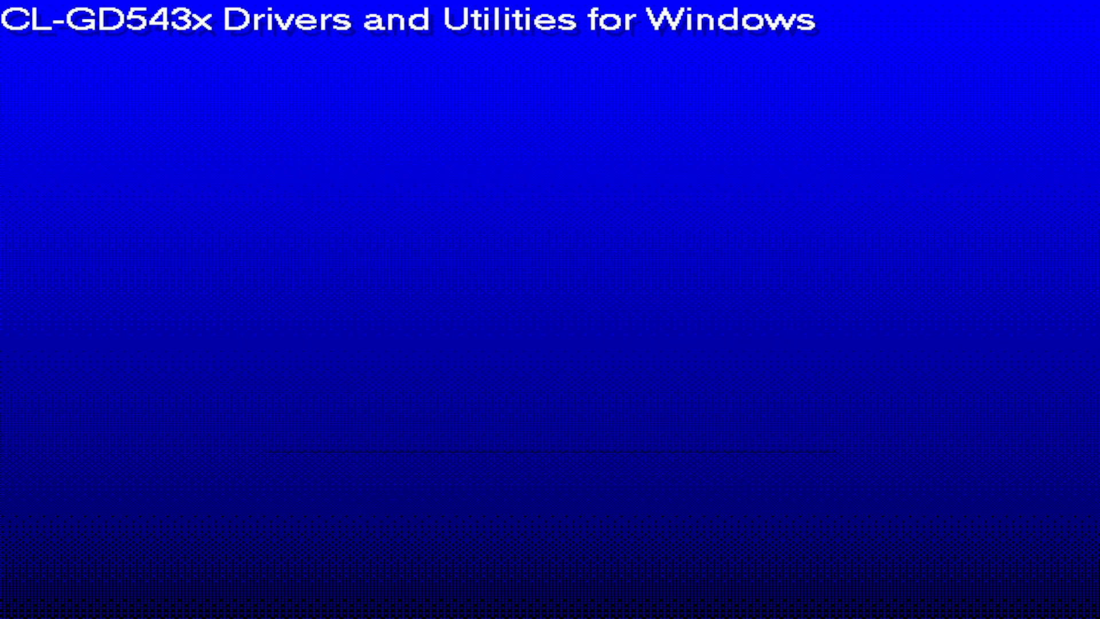
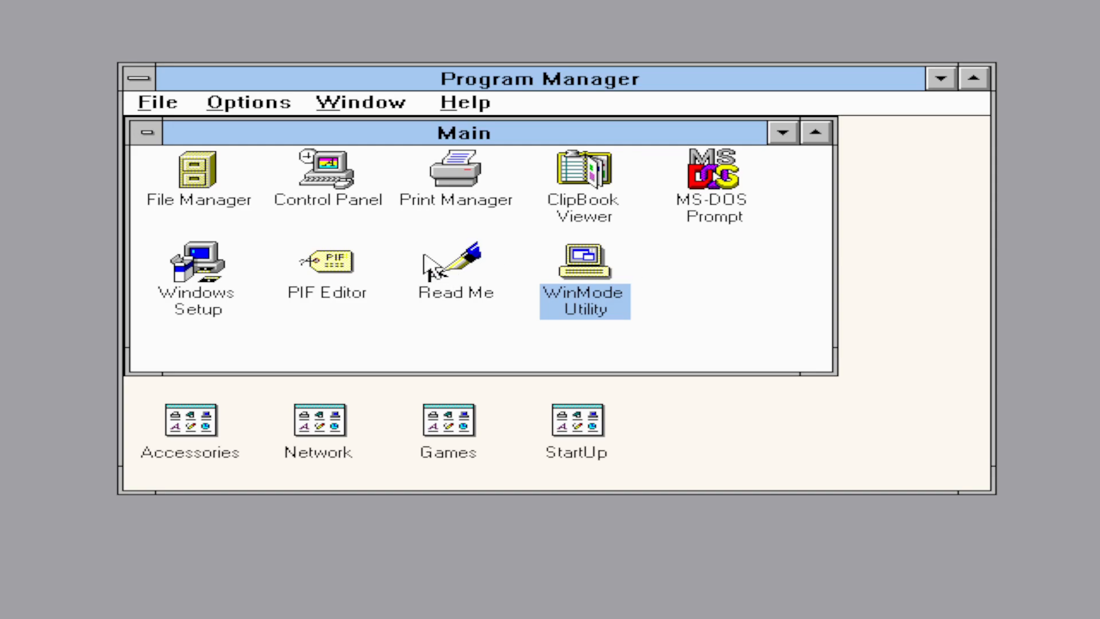
- In File Manager, copy SBBASIC.EXE from the A: floppy to c:\sbbasic, then close File Manager
double_click(198, 191)
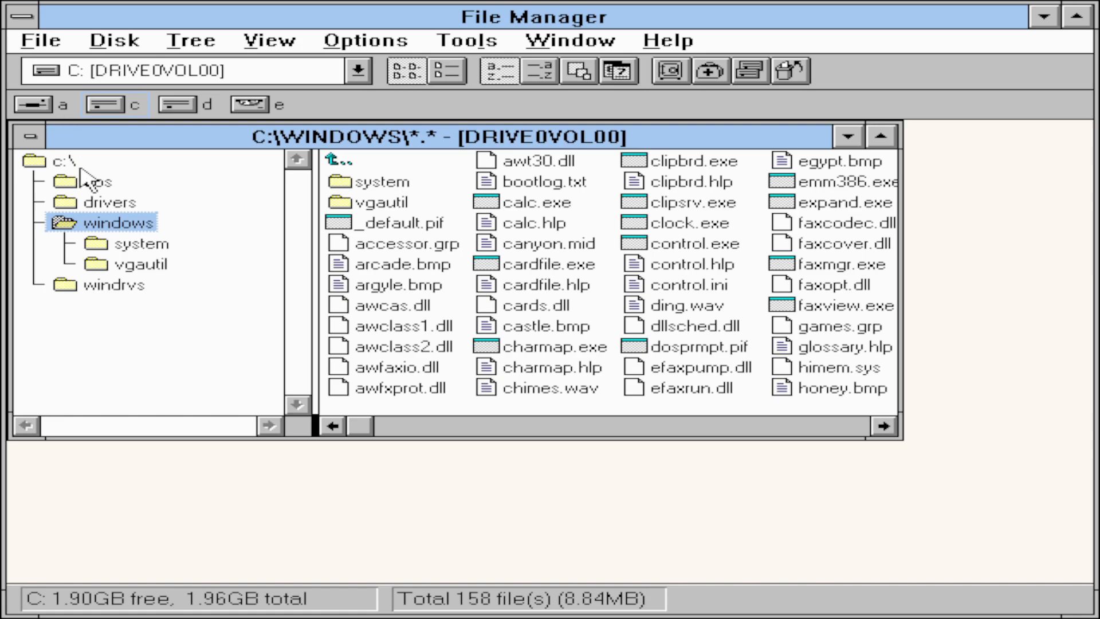
click(45, 106)
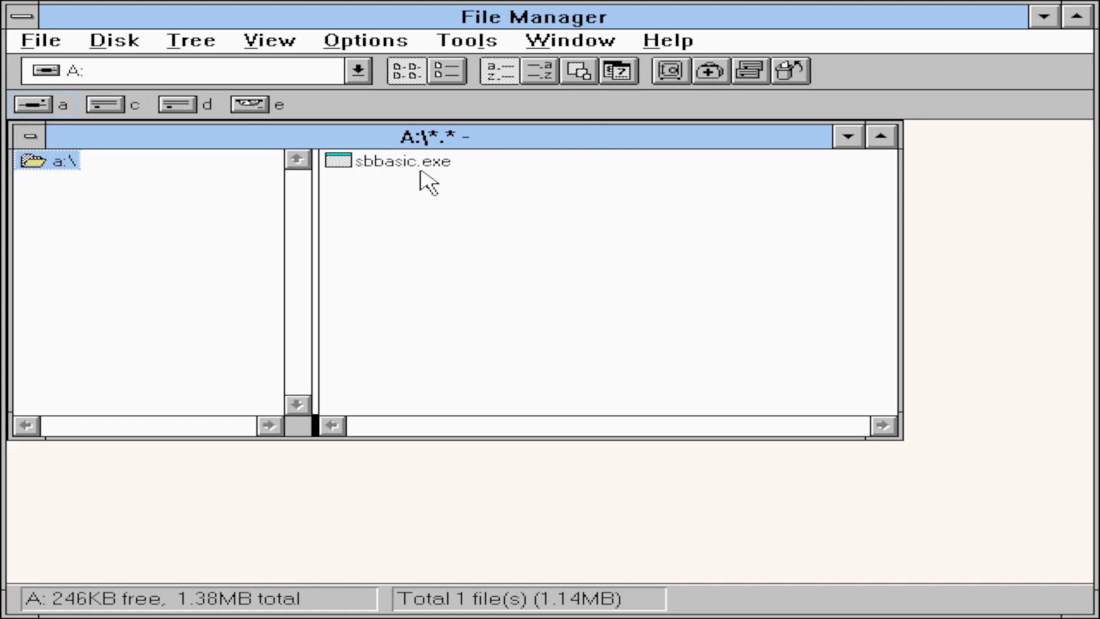
click(421, 163)
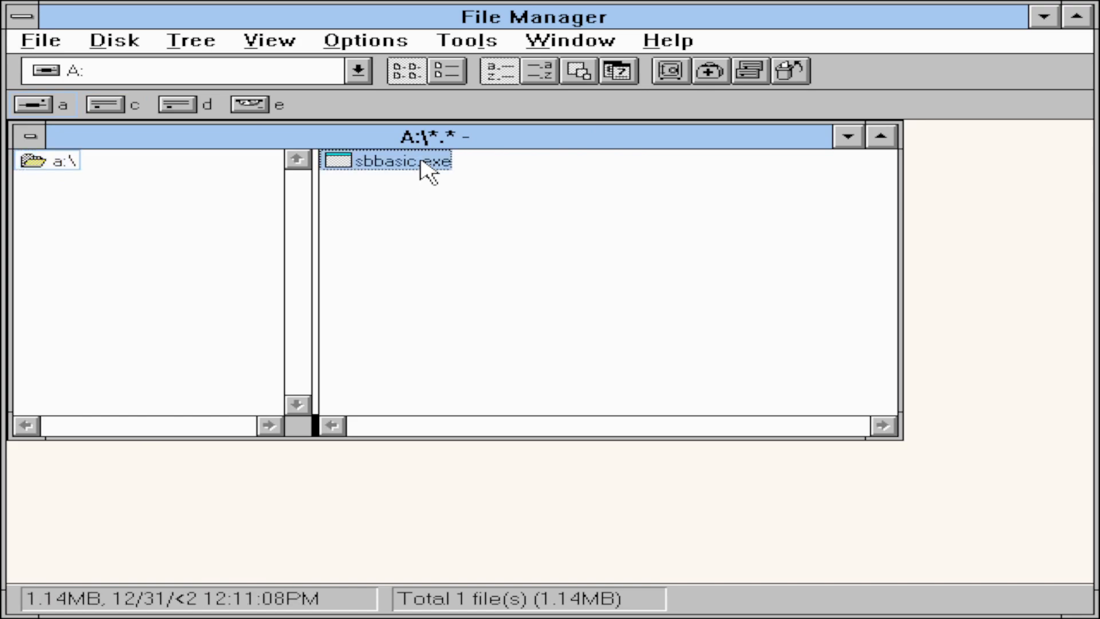
click(53, 45)
click(90, 113)
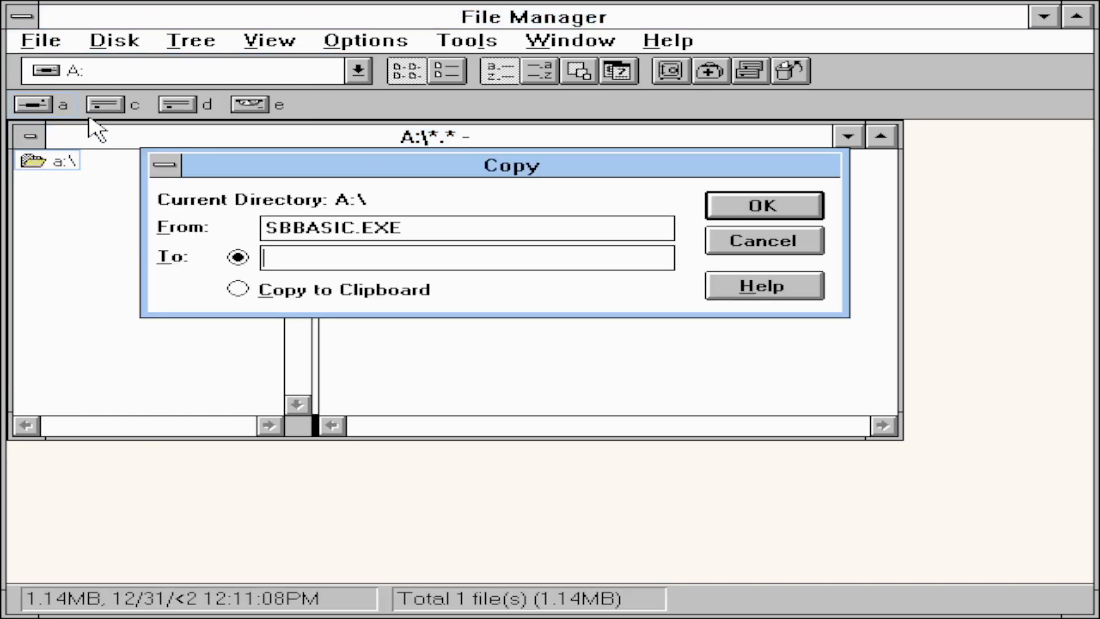
text(c:\sbbasic)
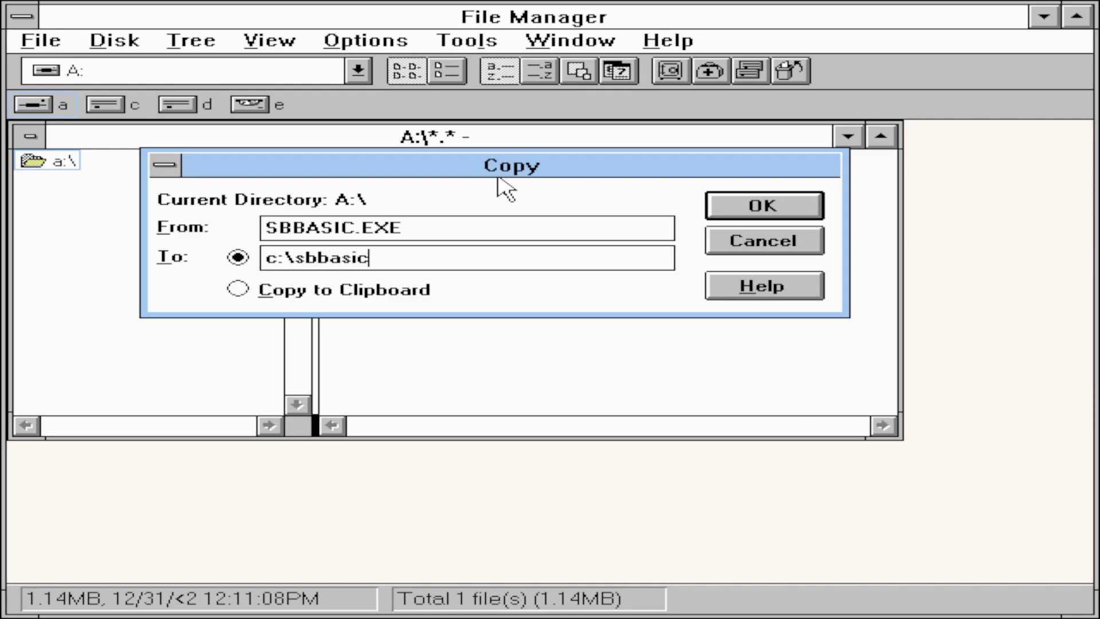
key(Return)
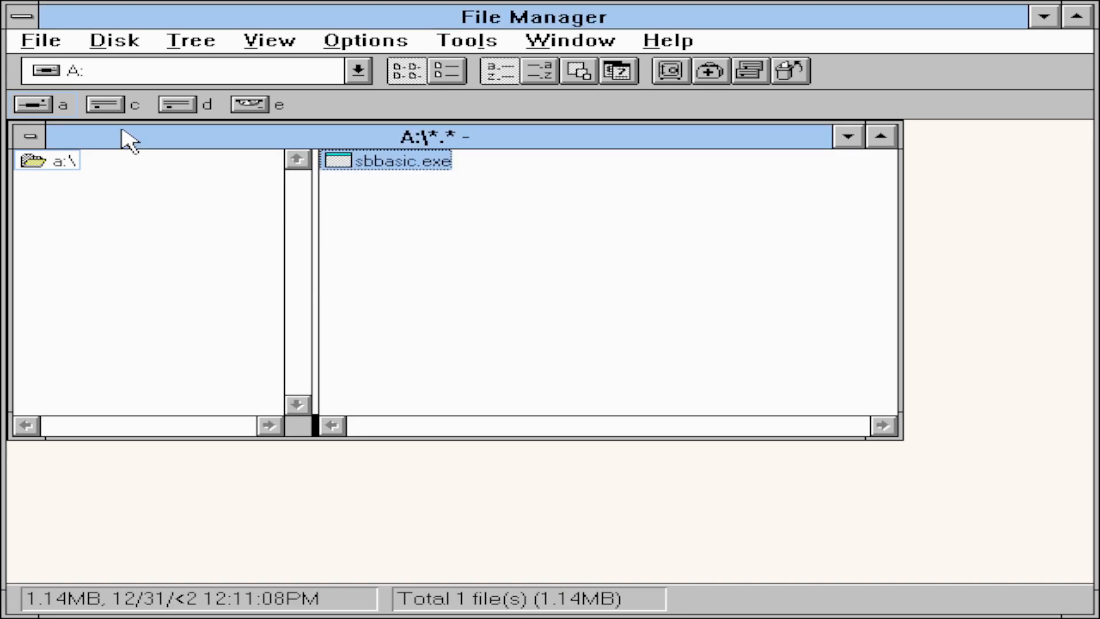
click(115, 108)
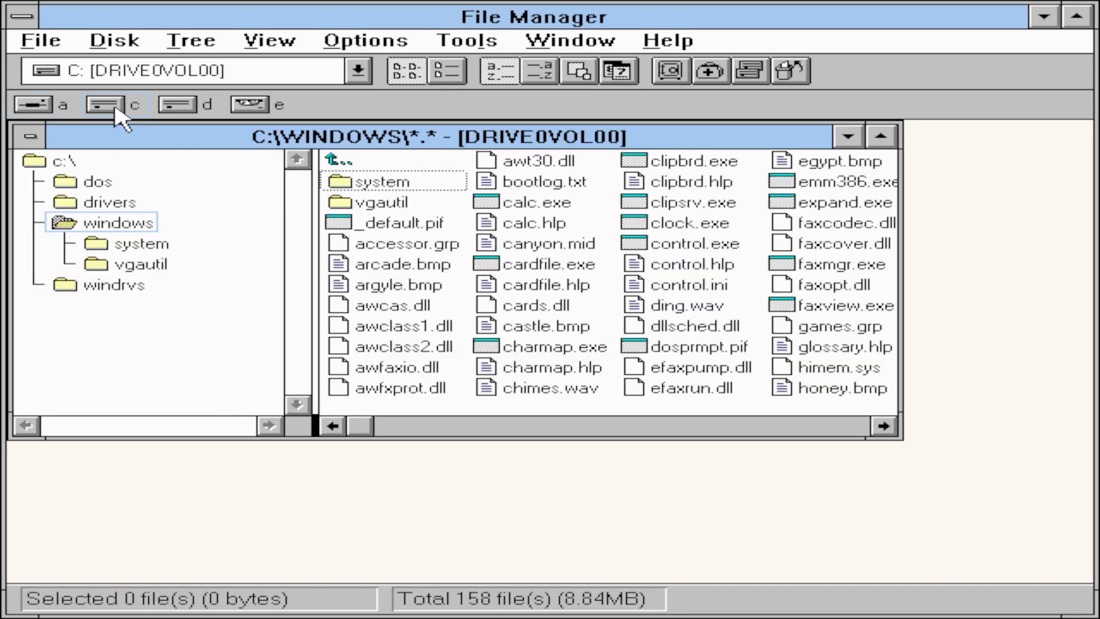
double_click(33, 17)
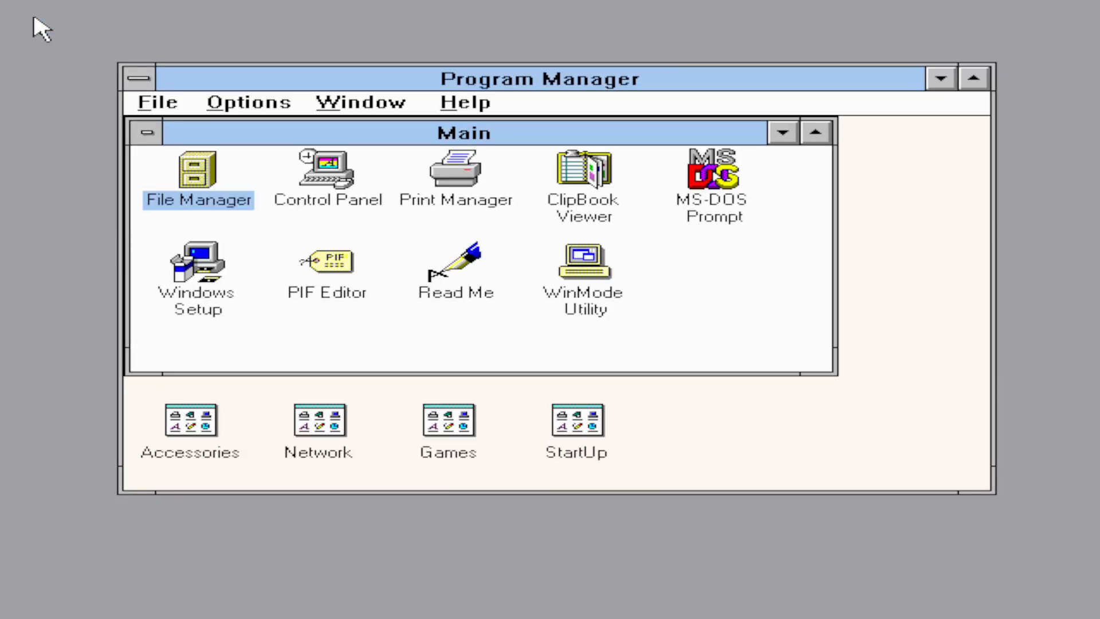
- Exit Windows to DOS, try cd sbbasic, and list the root of C:
double_click(140, 84)
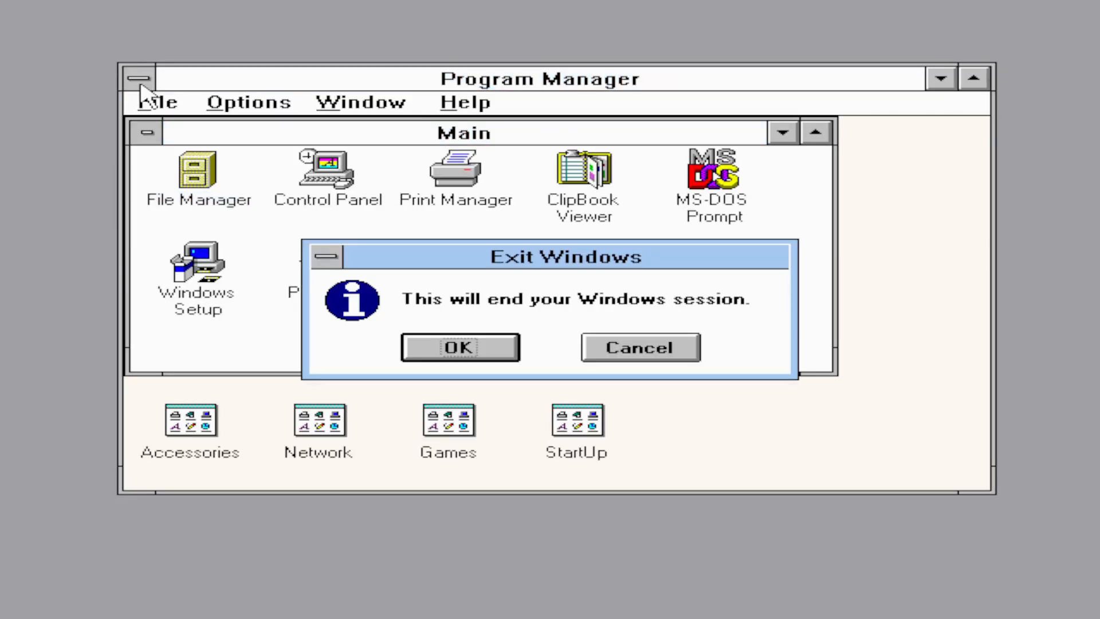
click(488, 352)
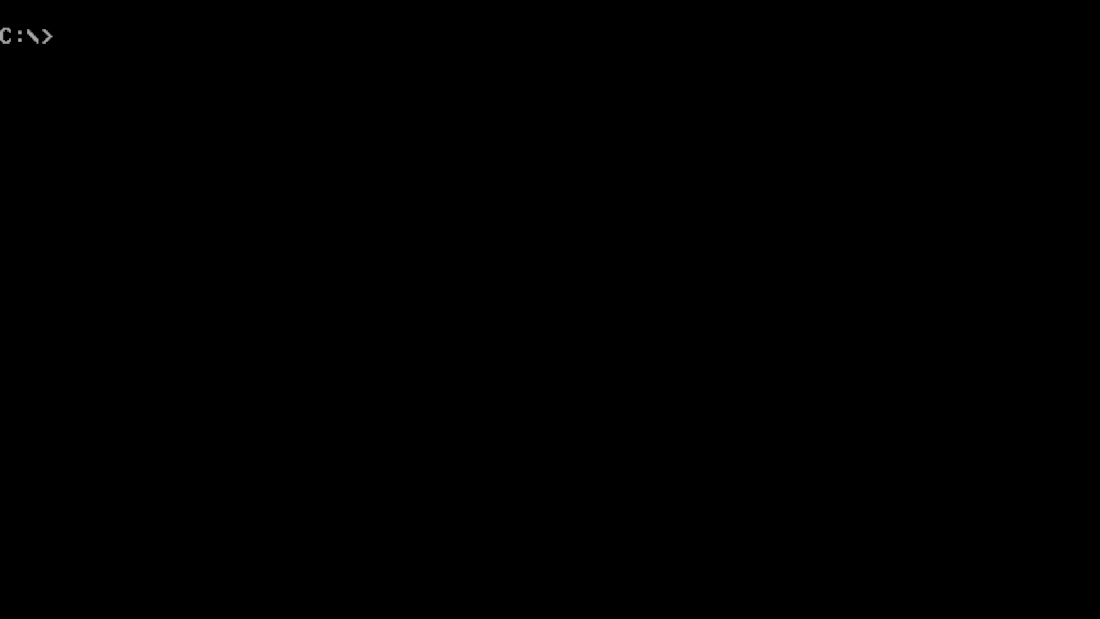
text(cd sbbasic)
key(Return)
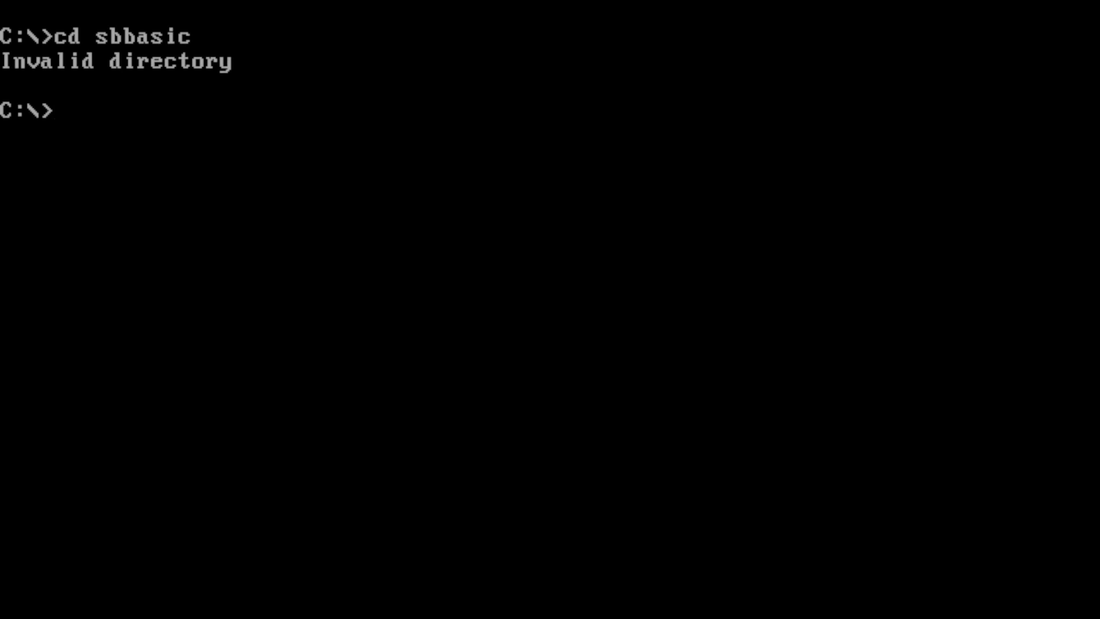
text(dir)
key(Return)
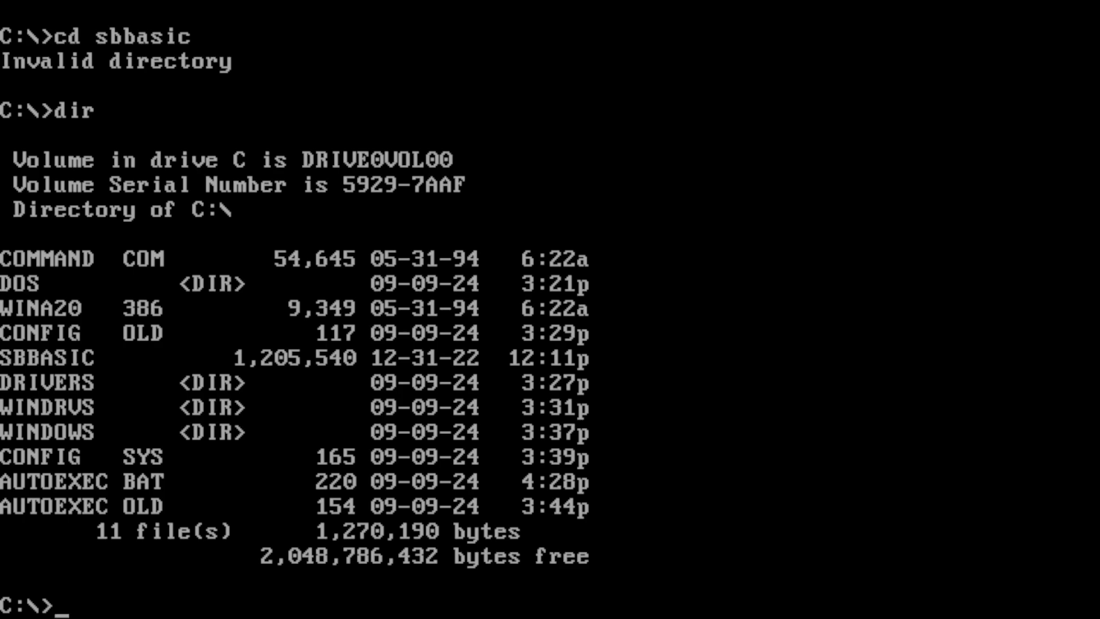
- Try running sbbasic, then delete the SBBASIC file and confirm with dir
text(sbbasic)
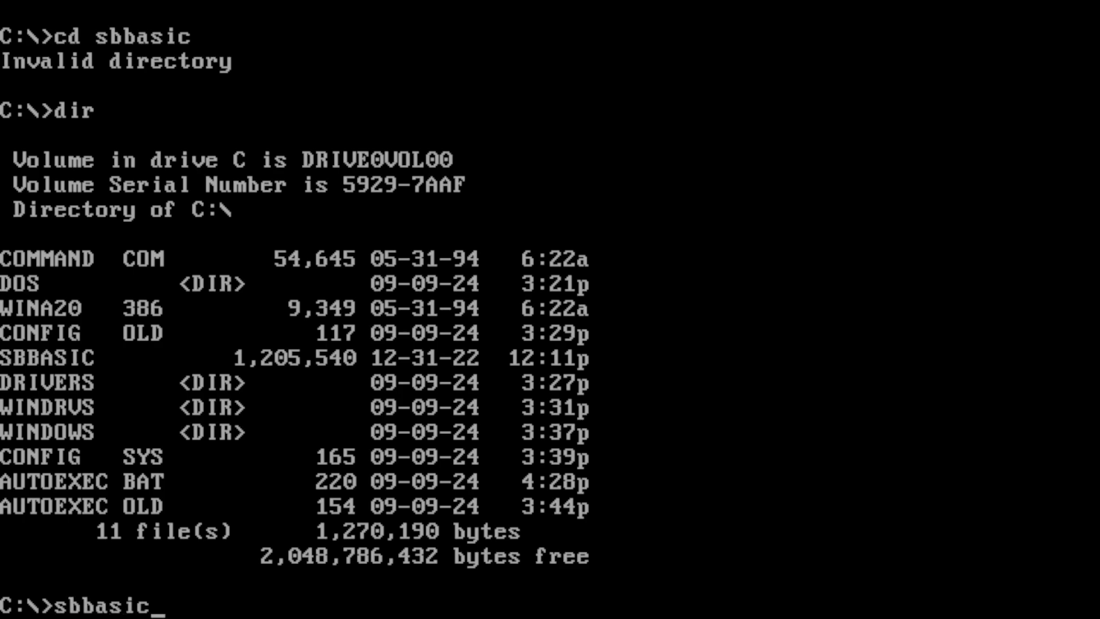
key(Return)
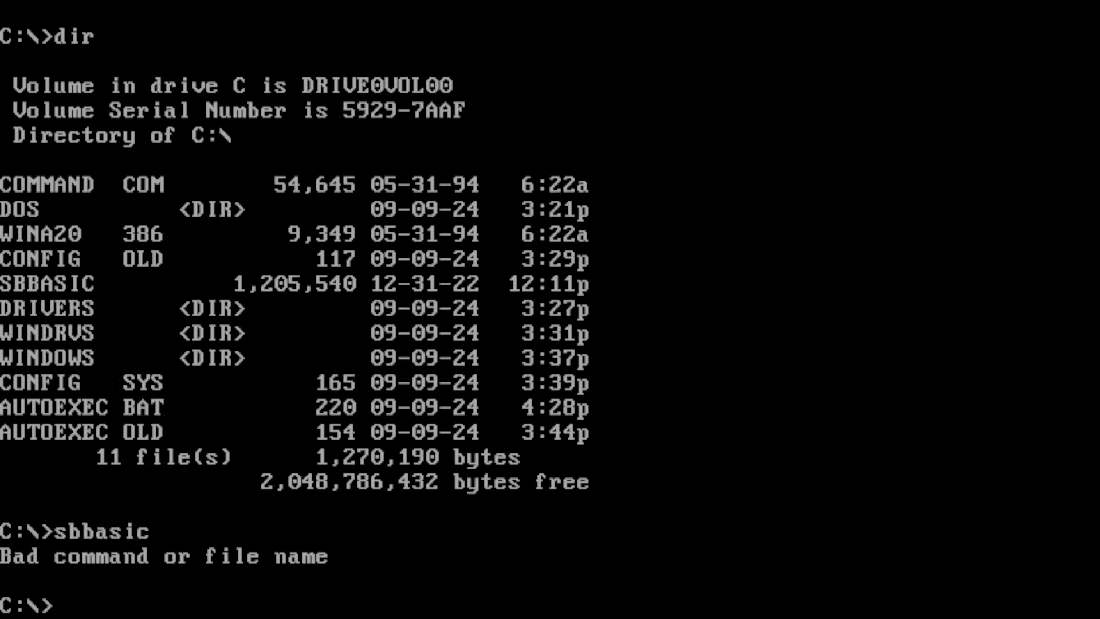
text(del sbbasic)
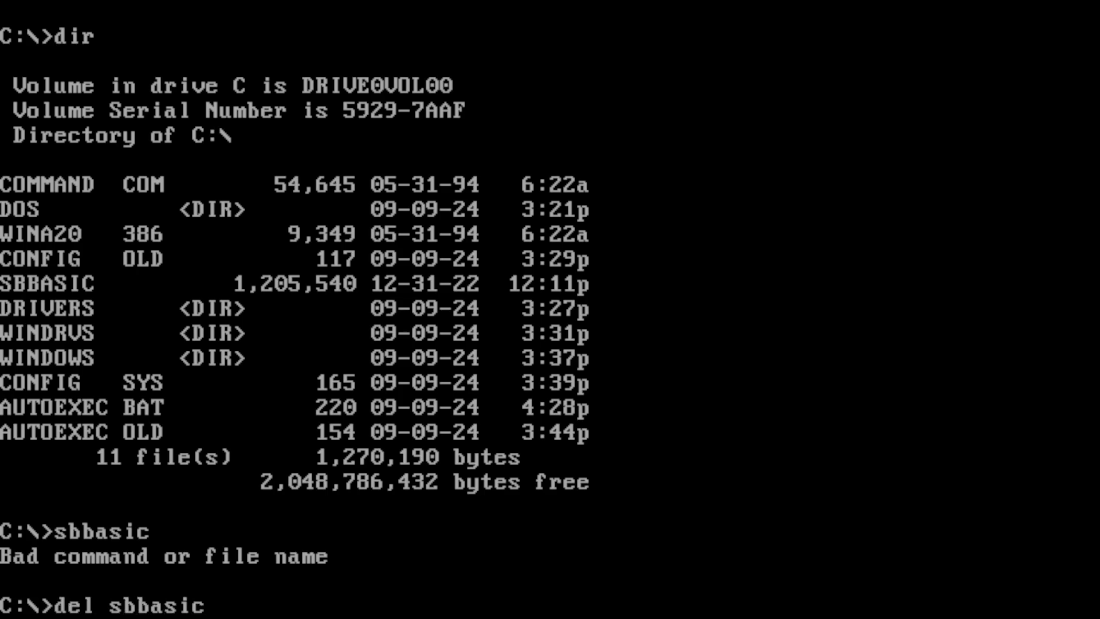
key(Return)
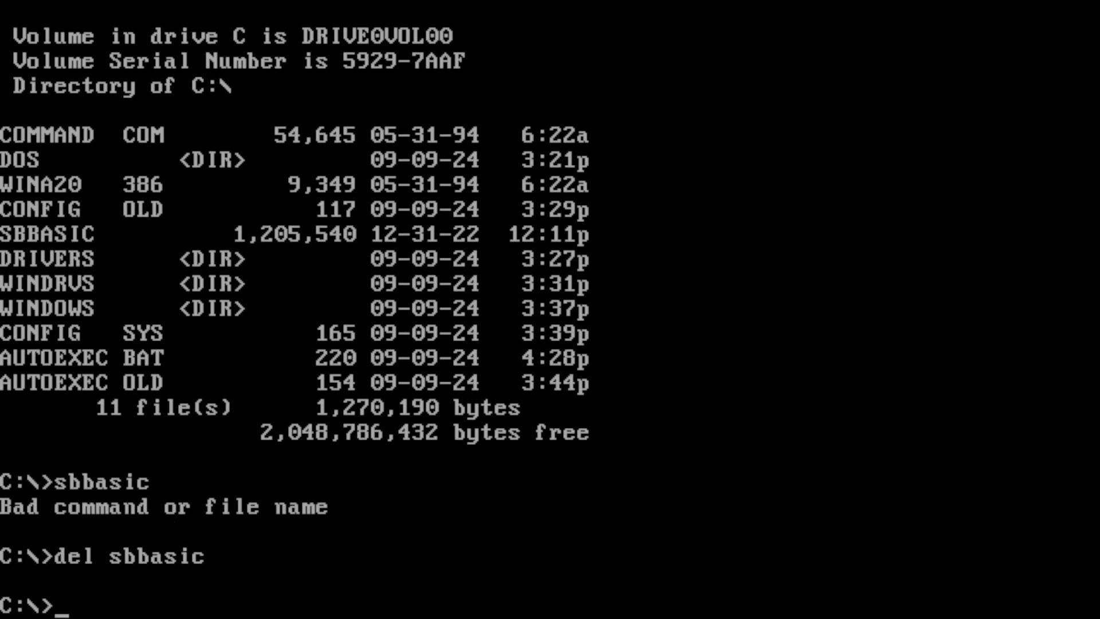
text(dir)
key(Return)
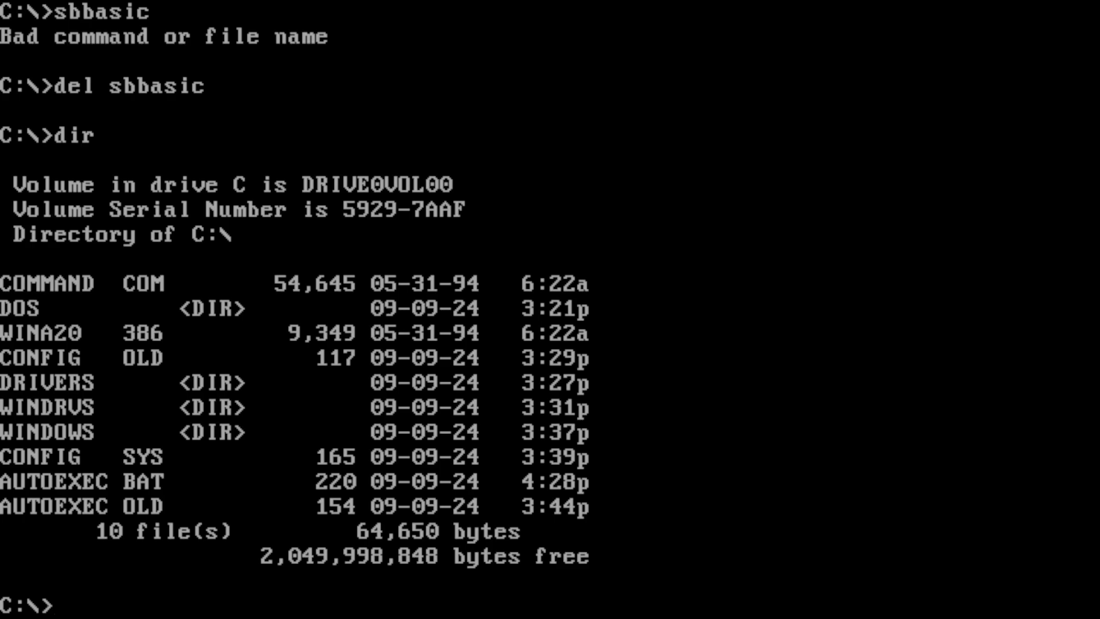
- Make C:\SBBASIC, copy the A: floppy's files into it, and run sbbasic to self-extract
text(md sbbasic)
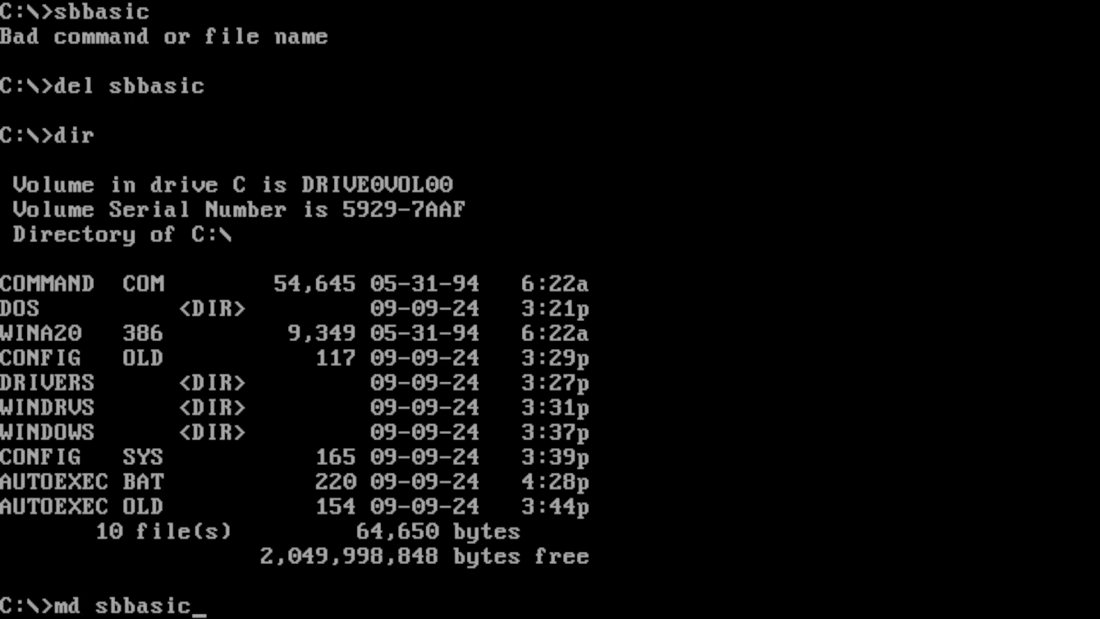
key(Return)
text(cd sbbasic)
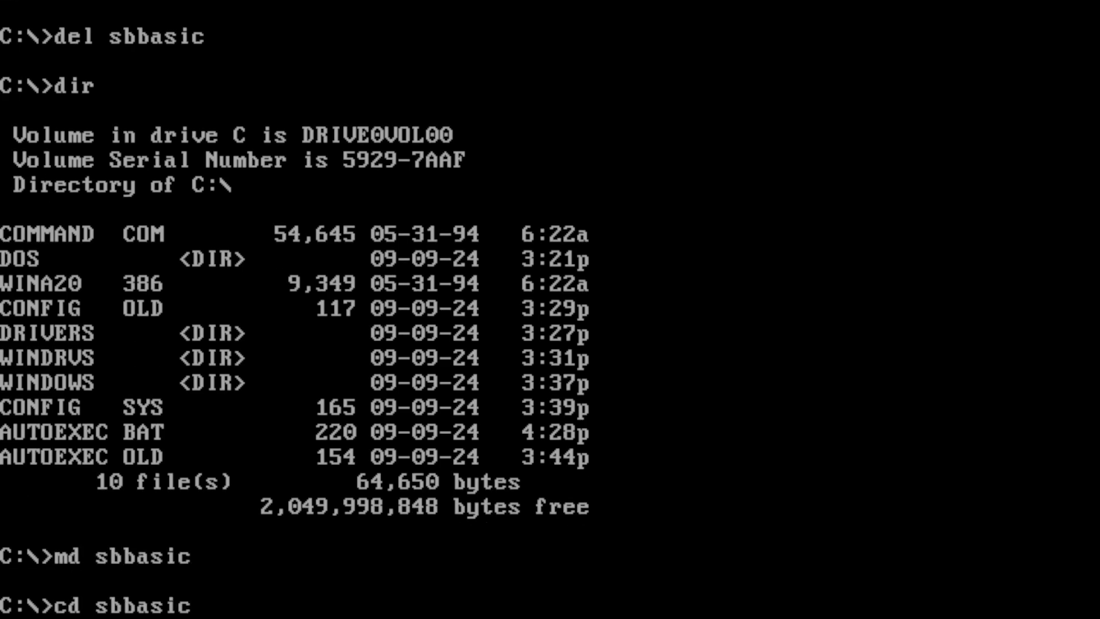
key(Return)
text(copy a:\)
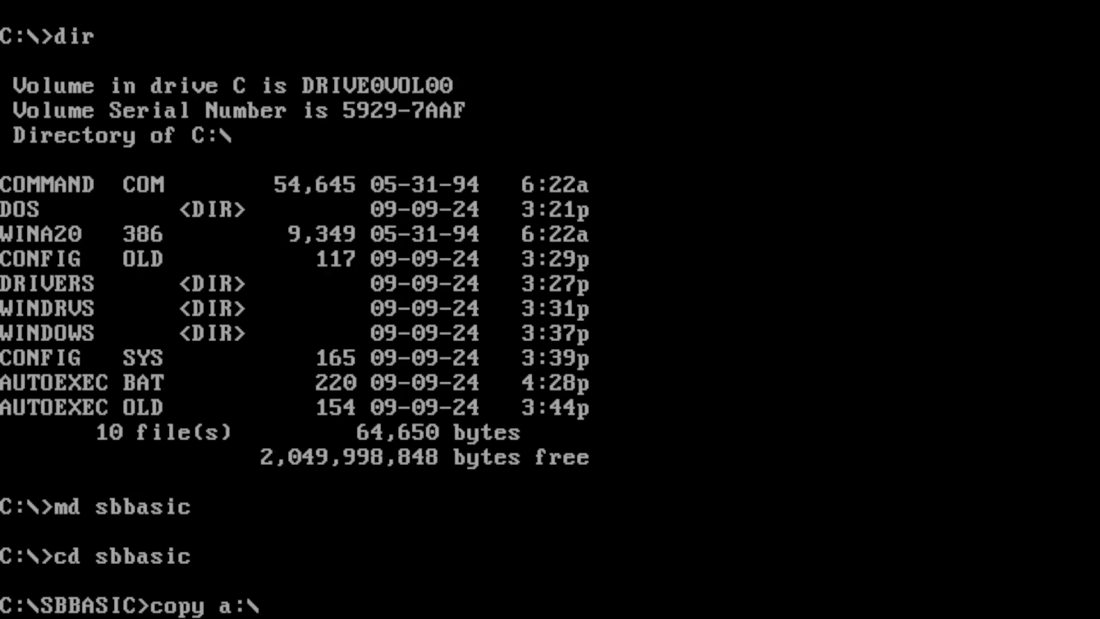
key(Return)
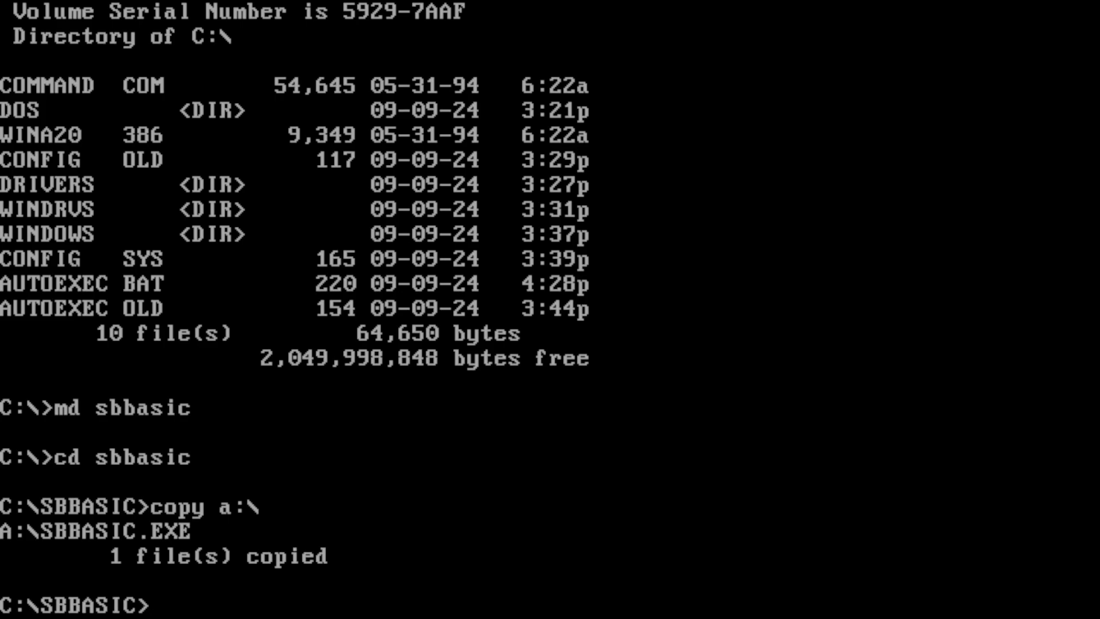
text(sbbasic)
key(Return)
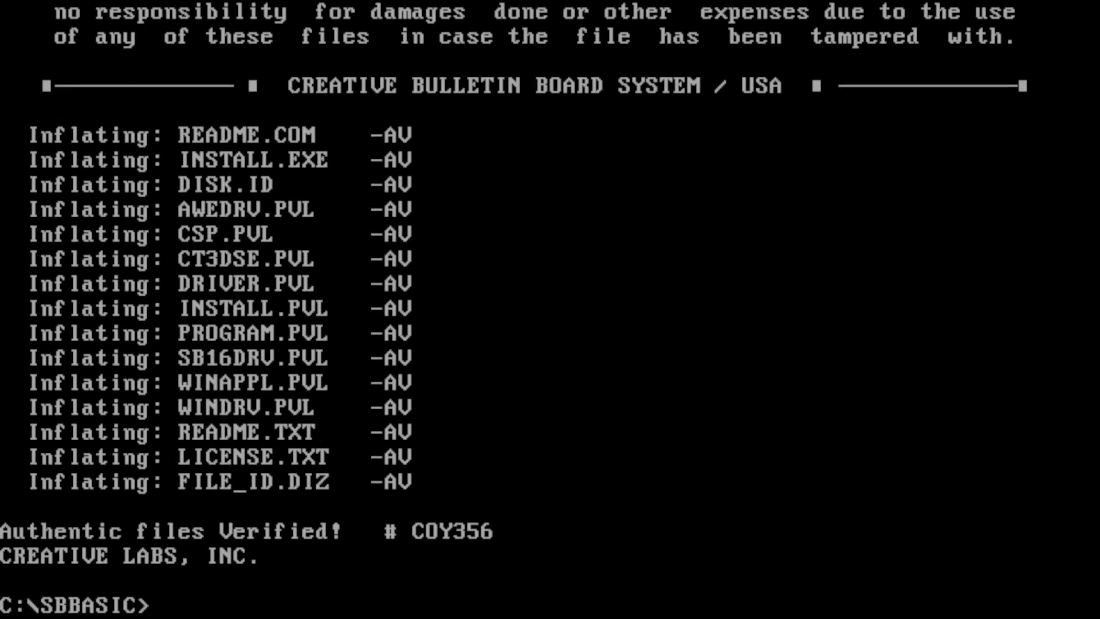
- Run install, accepting the default paths, system-file additions and the CTL3D.DLL backup
text(install)
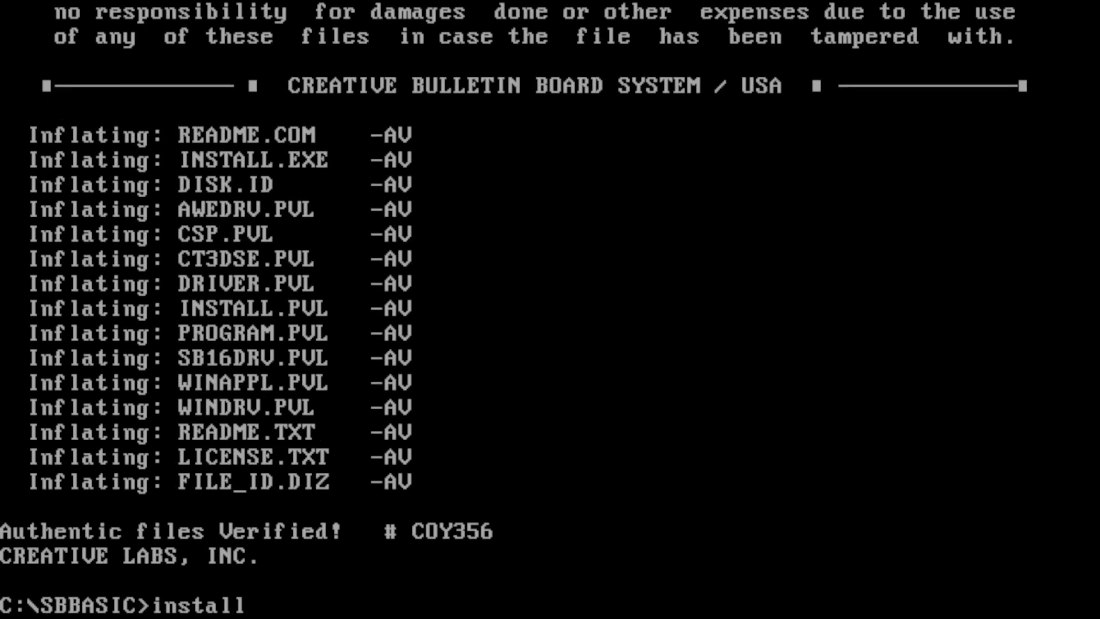
key(Return)
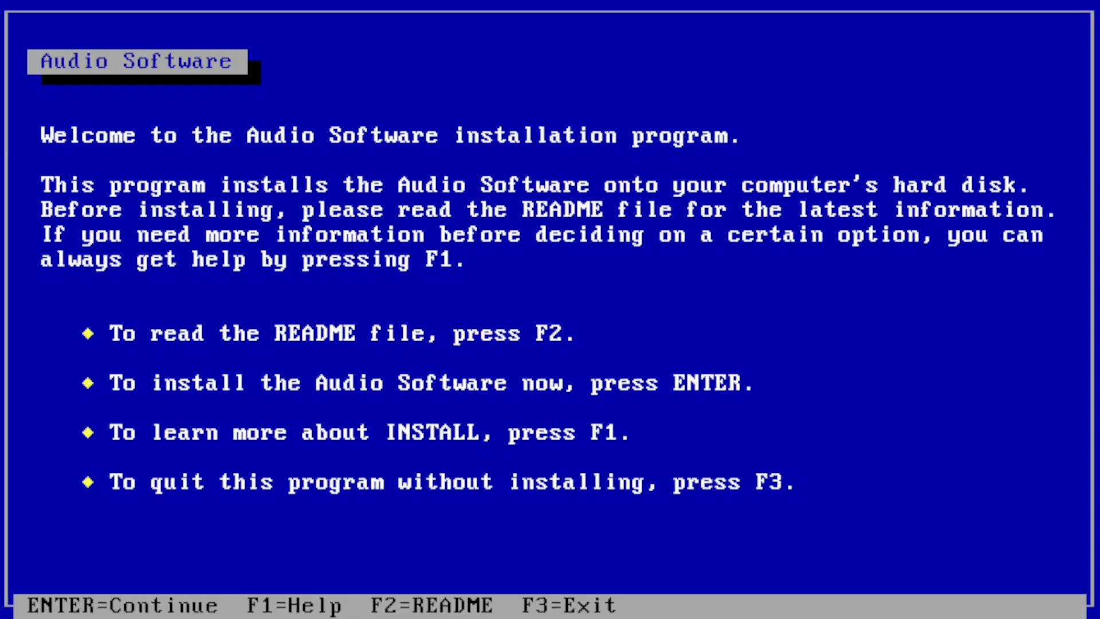
key(Return)
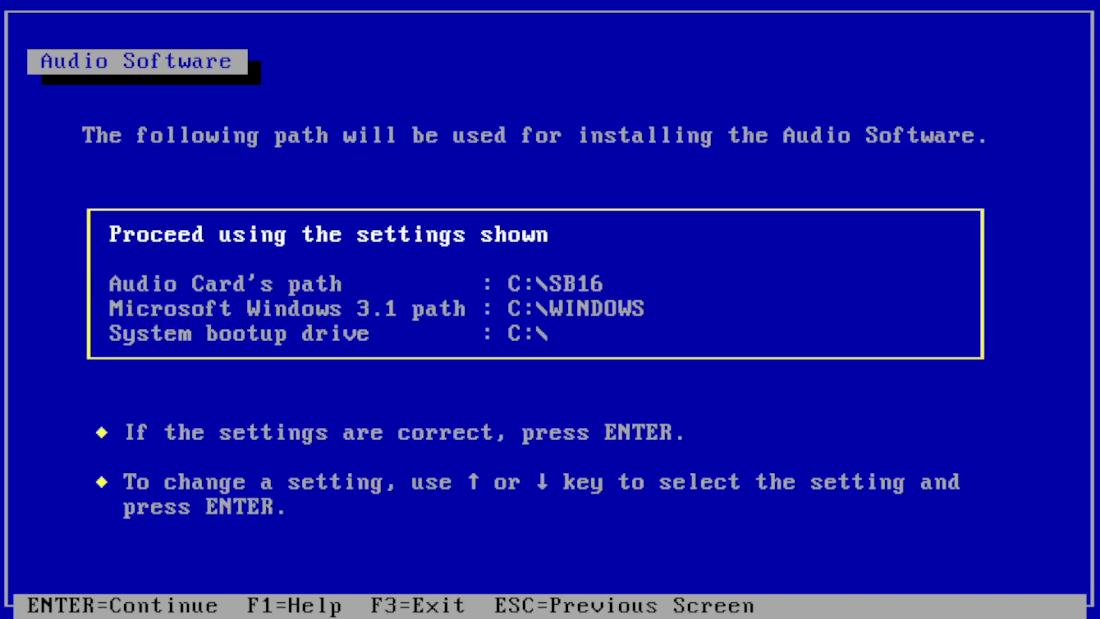
key(Return)
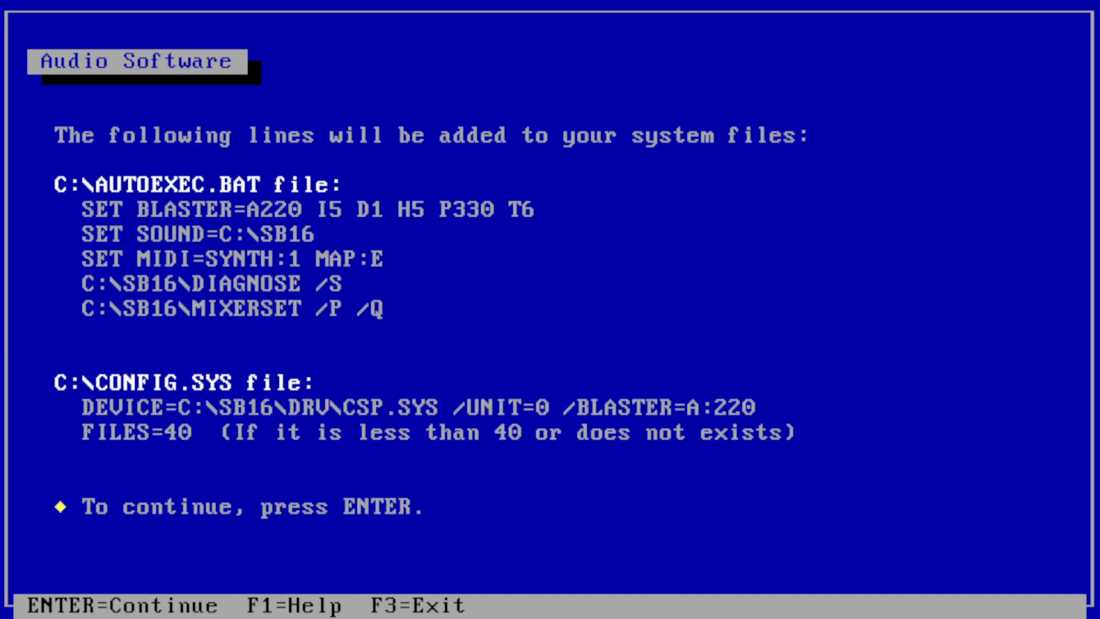
key(Return)
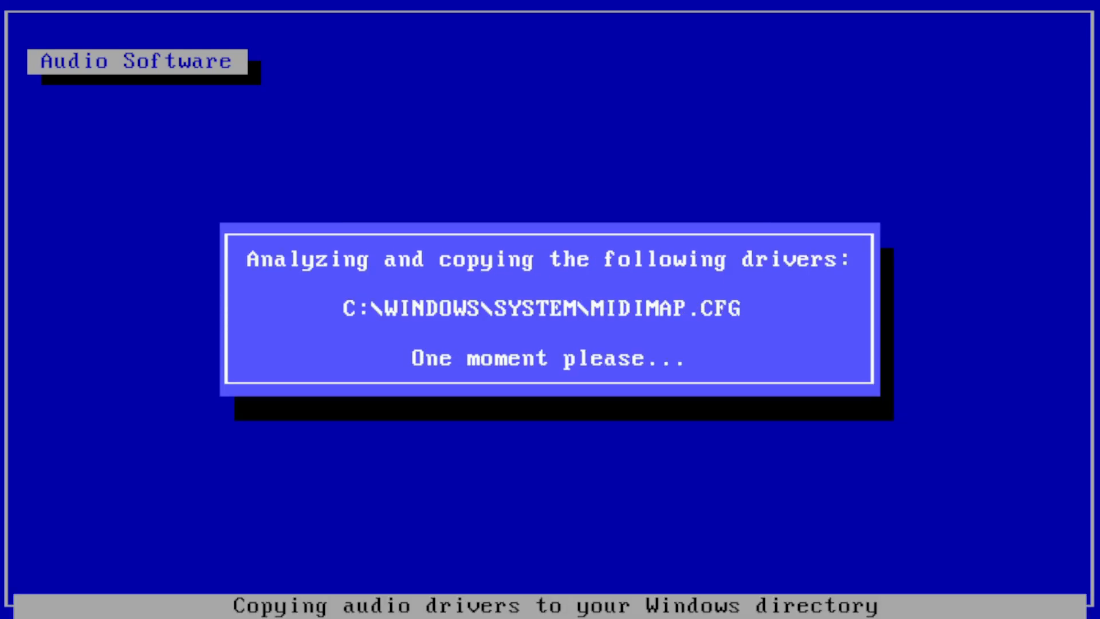
key(Return)
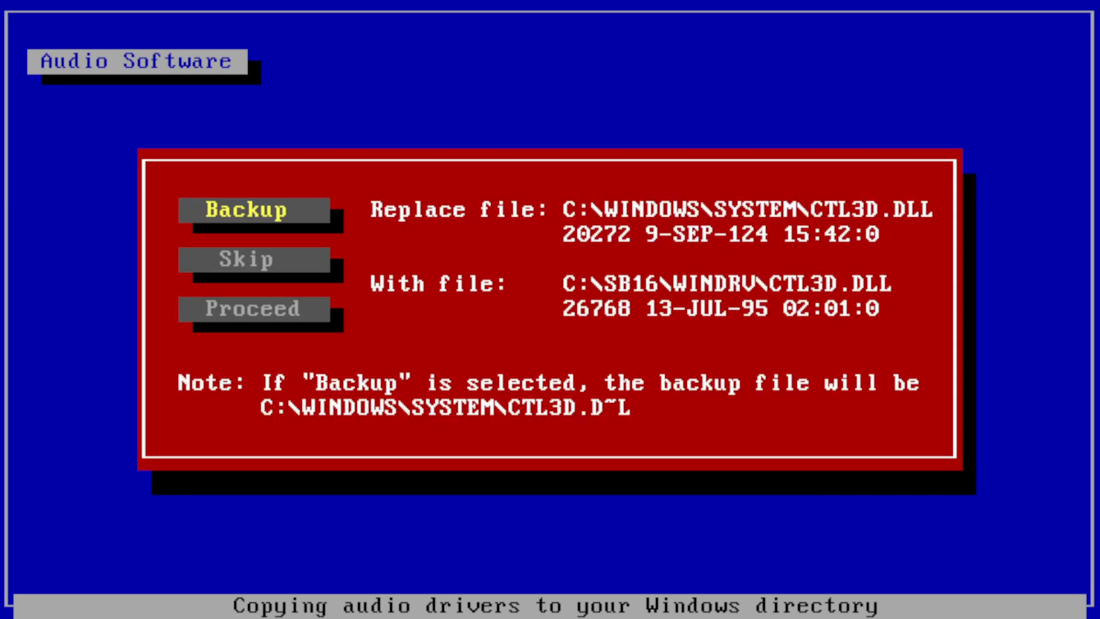
key(Return)
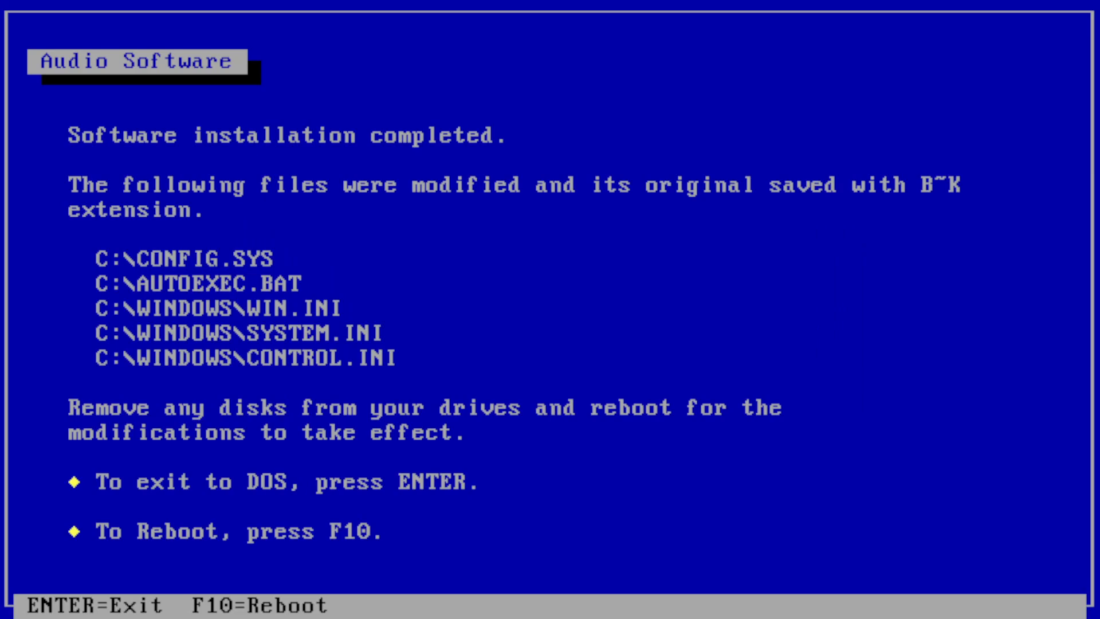
- Exit the audio installer to DOS and dismiss the reboot reminder
key(Return)
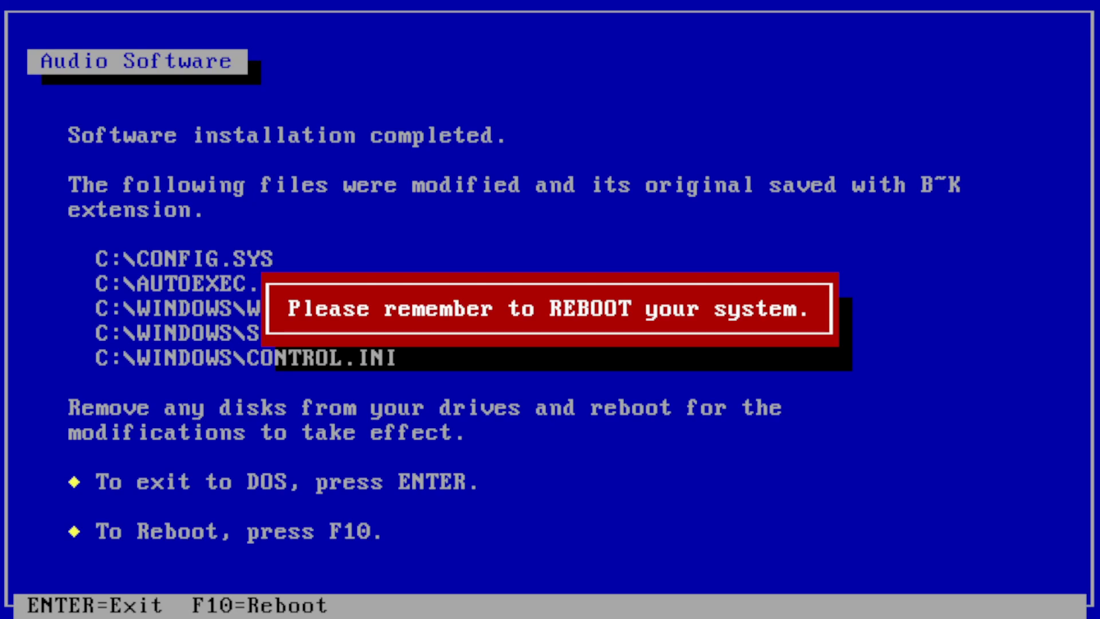
key(Return)
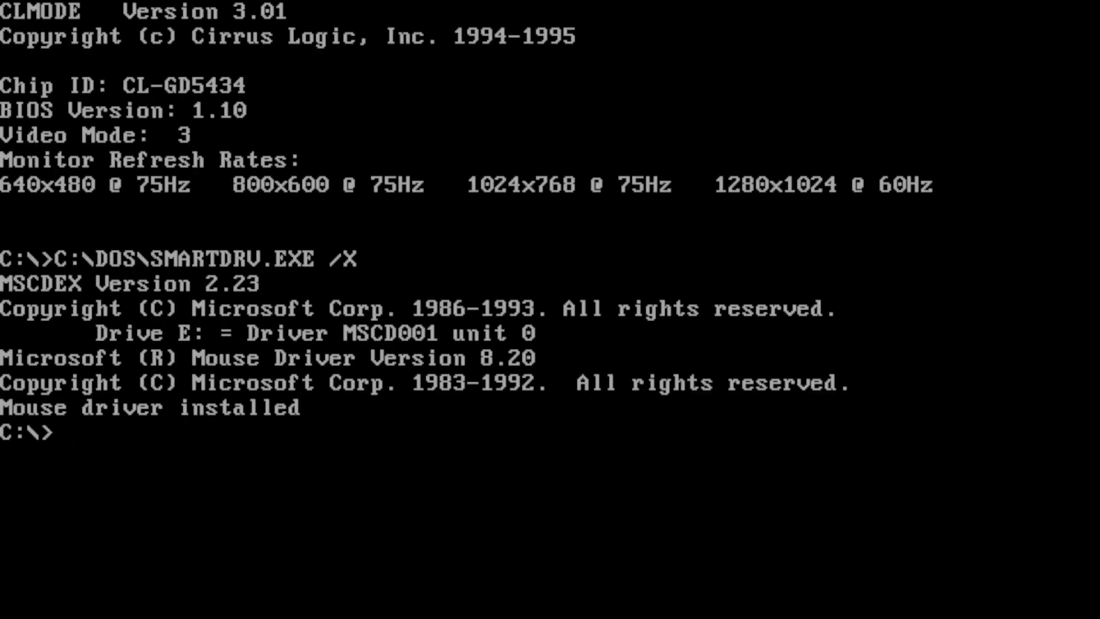
- Run diagnose in C:\SB16 and accept MIDI 330H, IRQ 5, low DMA 1 and high DMA 5
text(cd sb16)
key(Return)
text(diagnose)
key(Return)
key(Return)
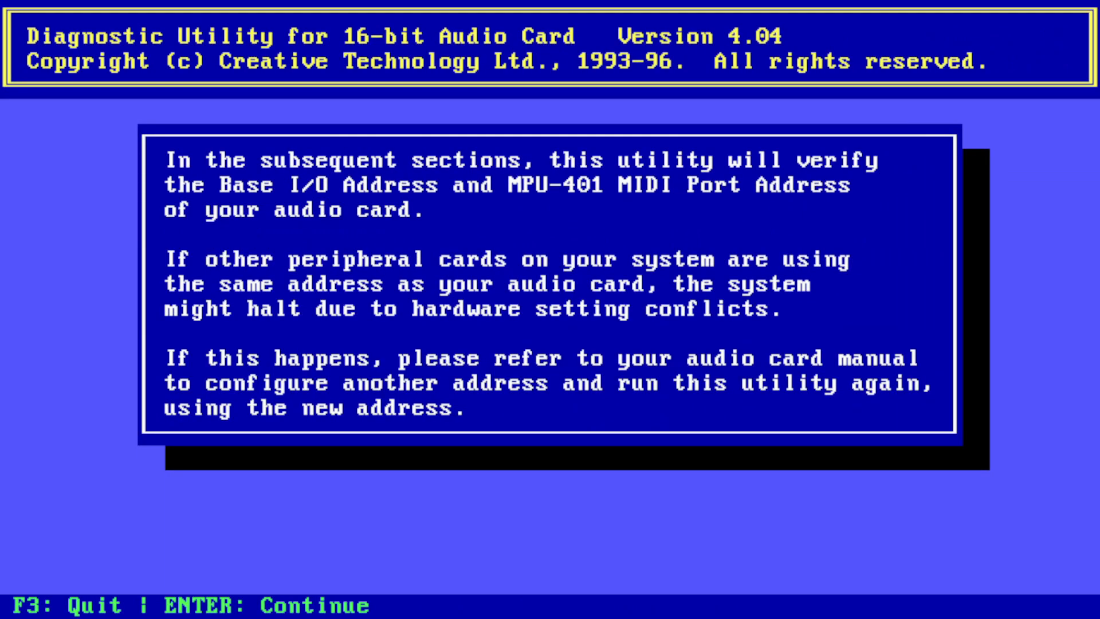
key(Return)
key(Return)
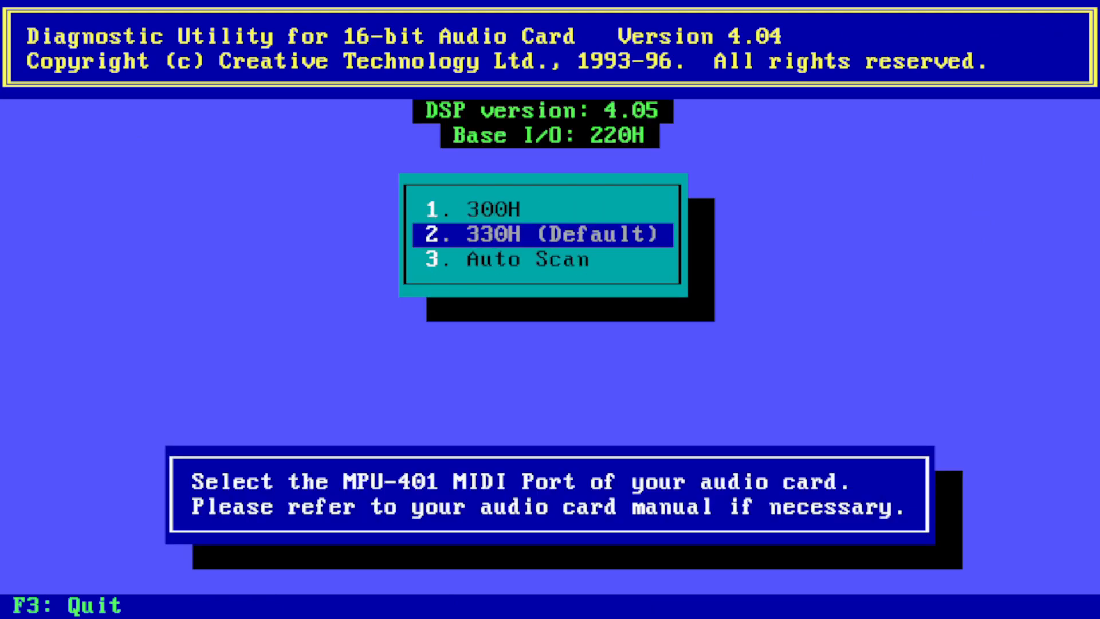
key(Return)
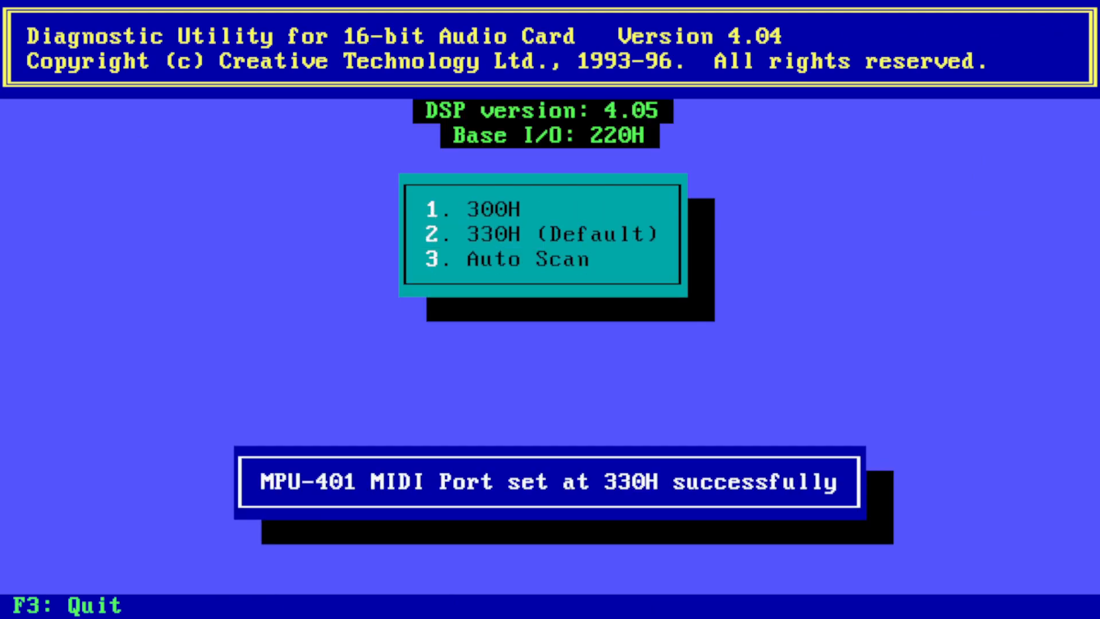
key(Return)
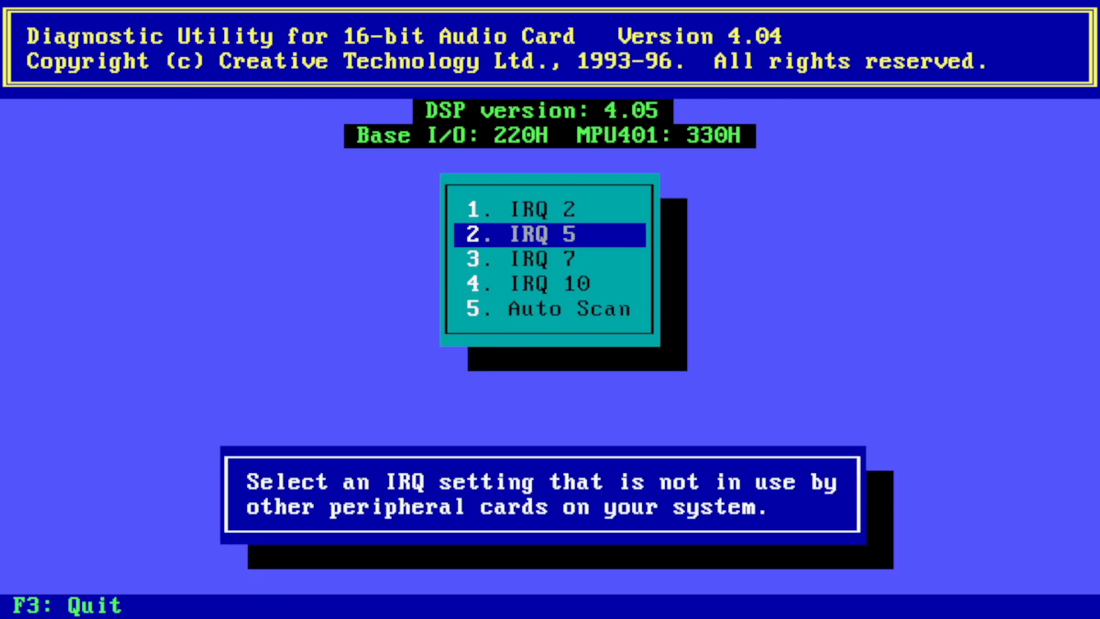
key(Return)
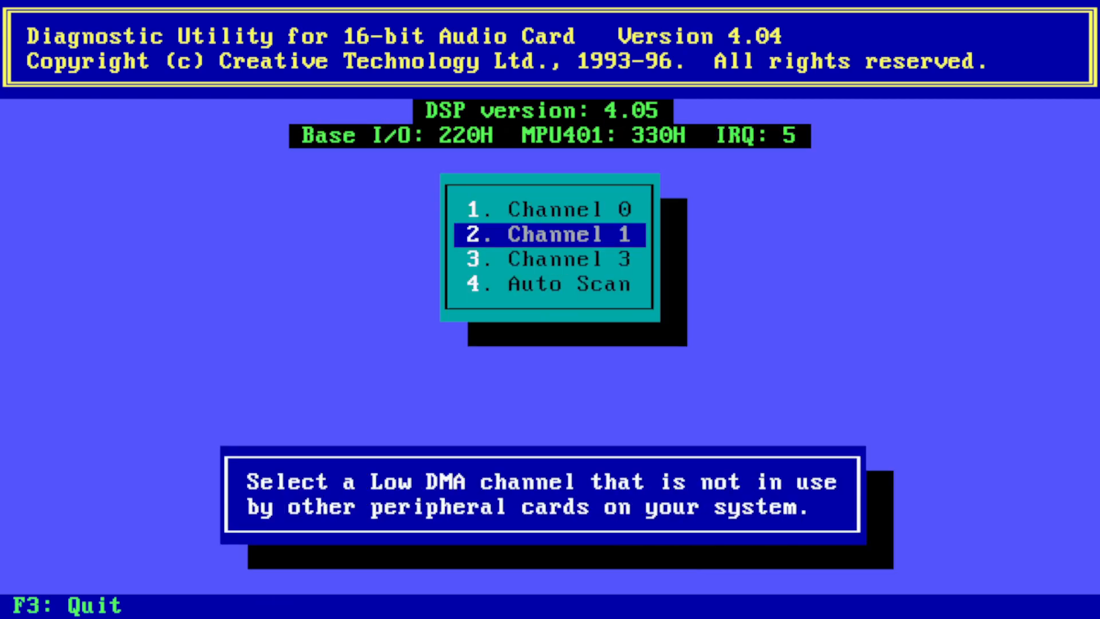
key(Return)
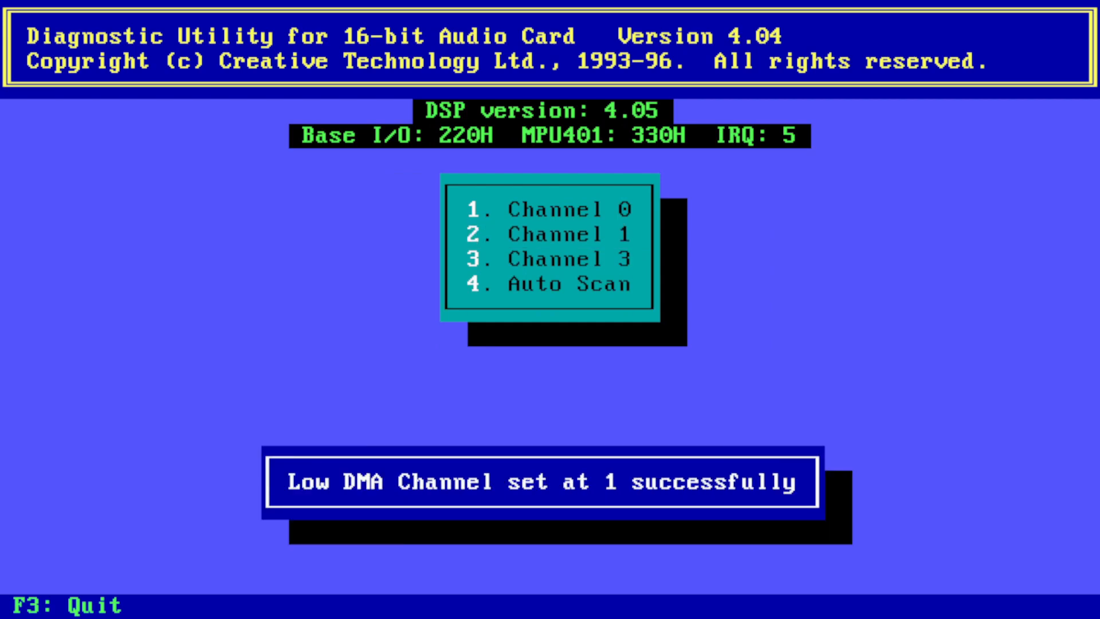
key(Return)
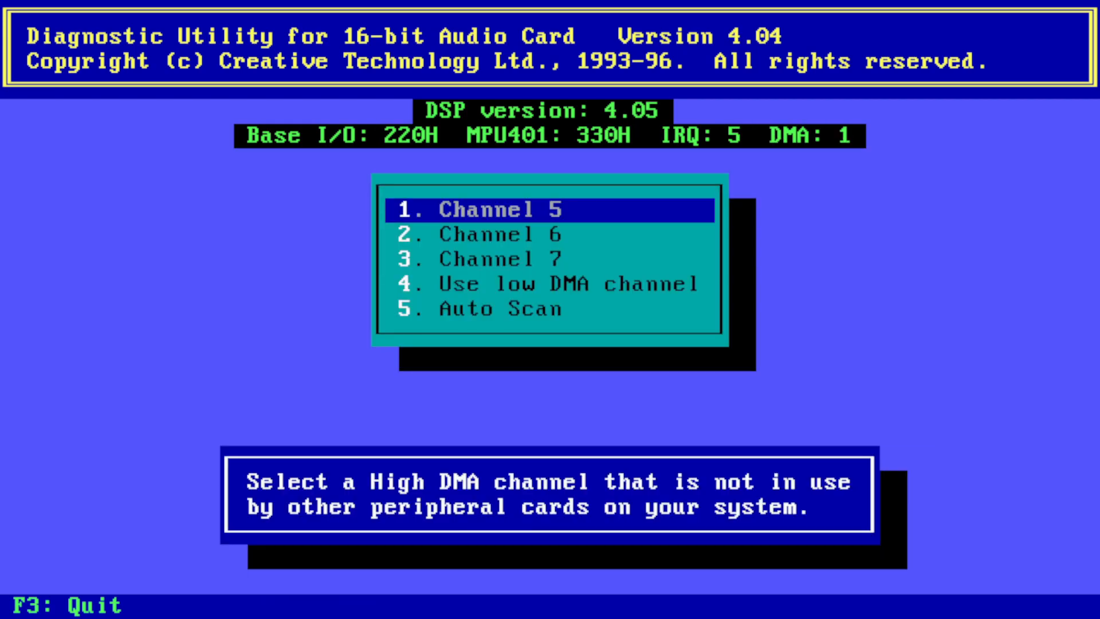
key(Return)
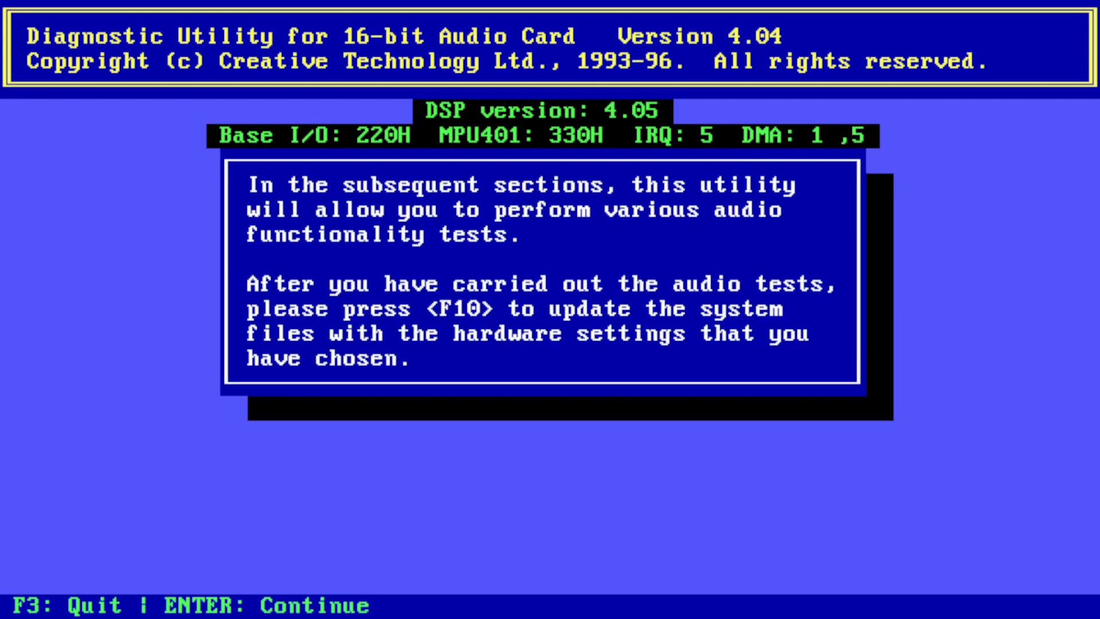
key(Return)
- Play the 8-bit and 16-bit sound tests on both channels, then the Synthesized music test
key(Return)
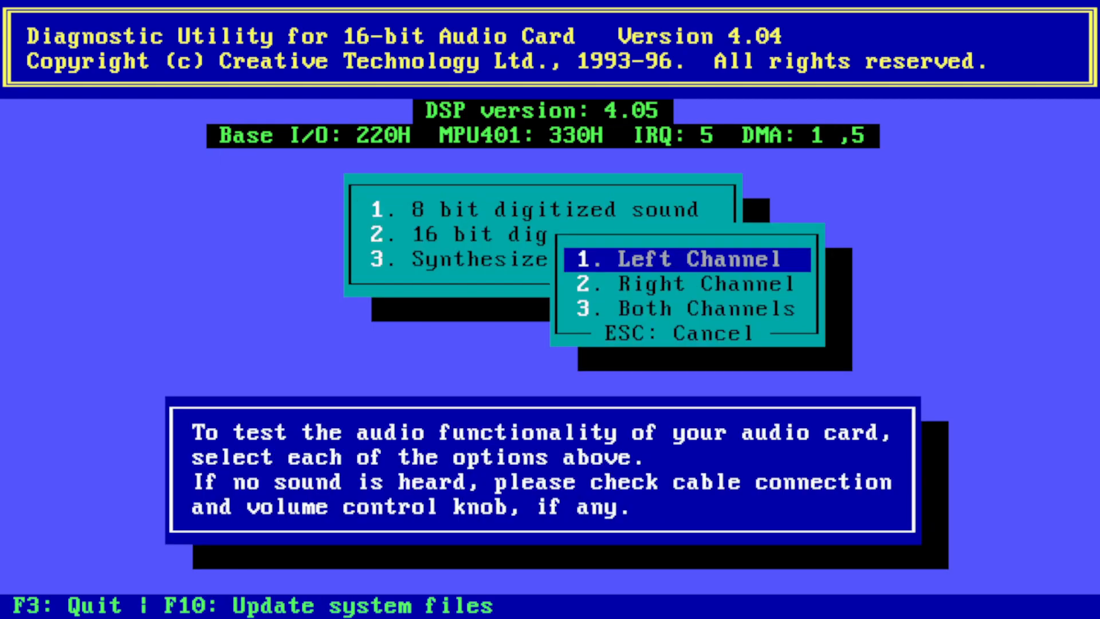
key(Up)
key(Return)
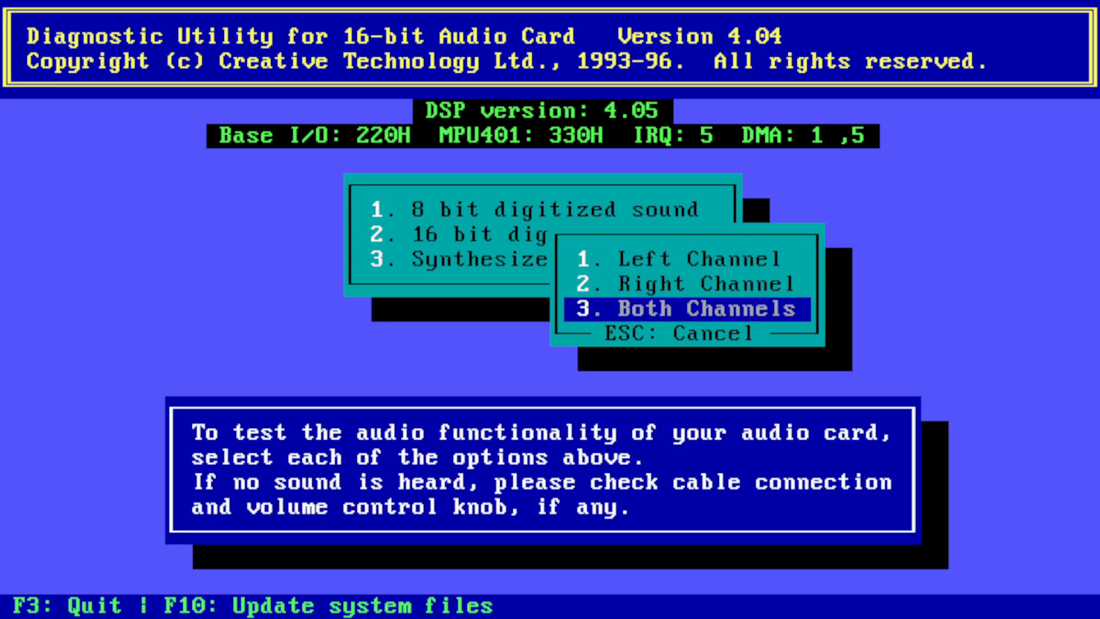
key(Escape)
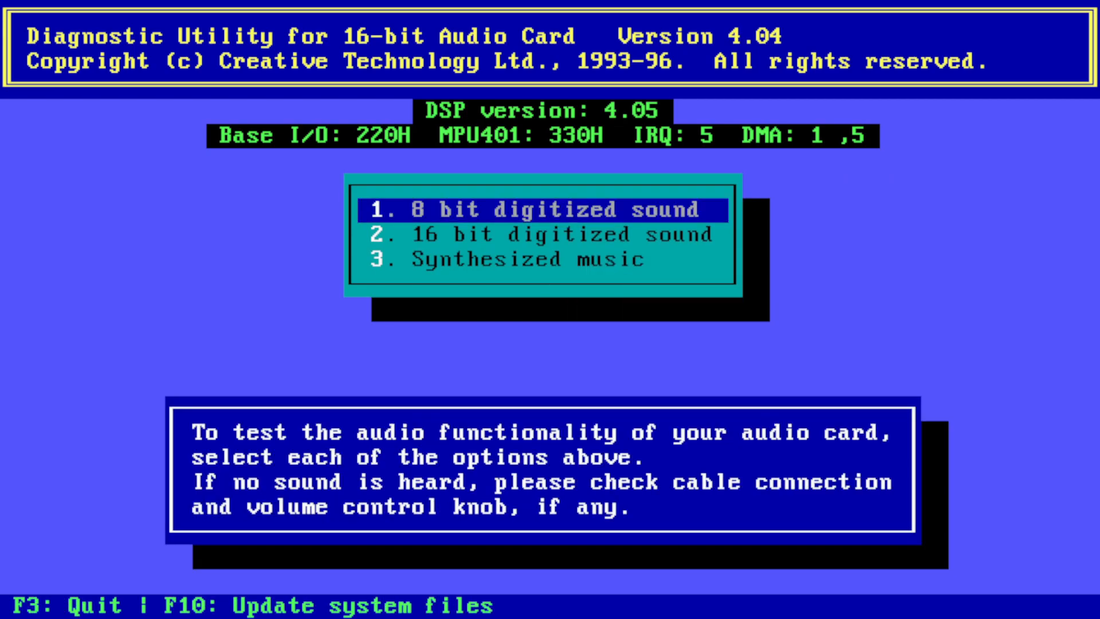
key(Down)
key(Return)
key(Up)
key(Return)
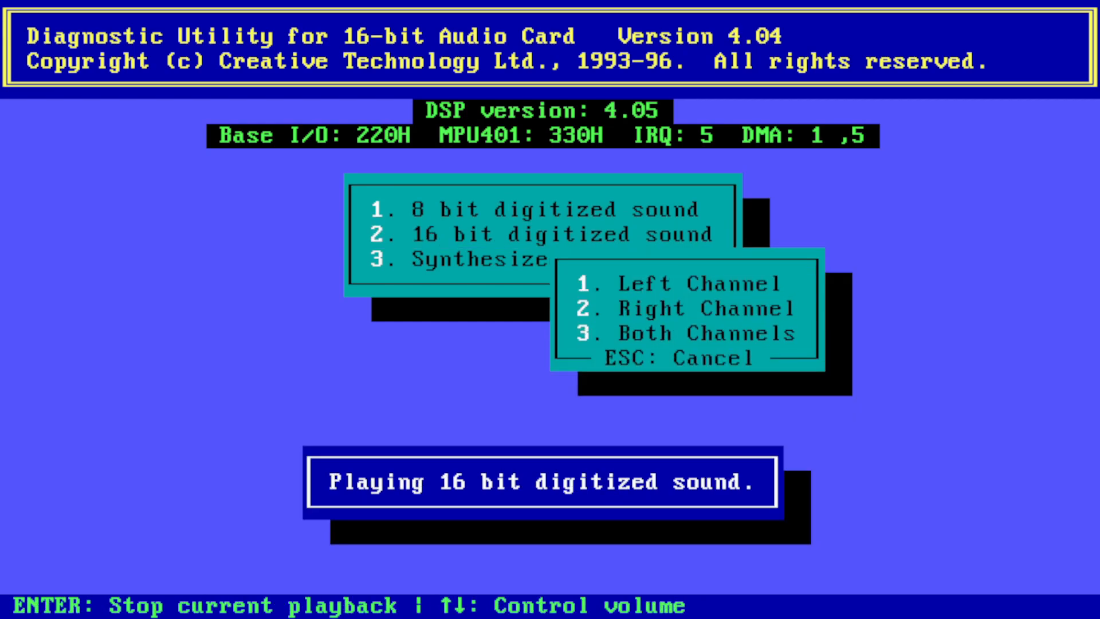
key(Escape)
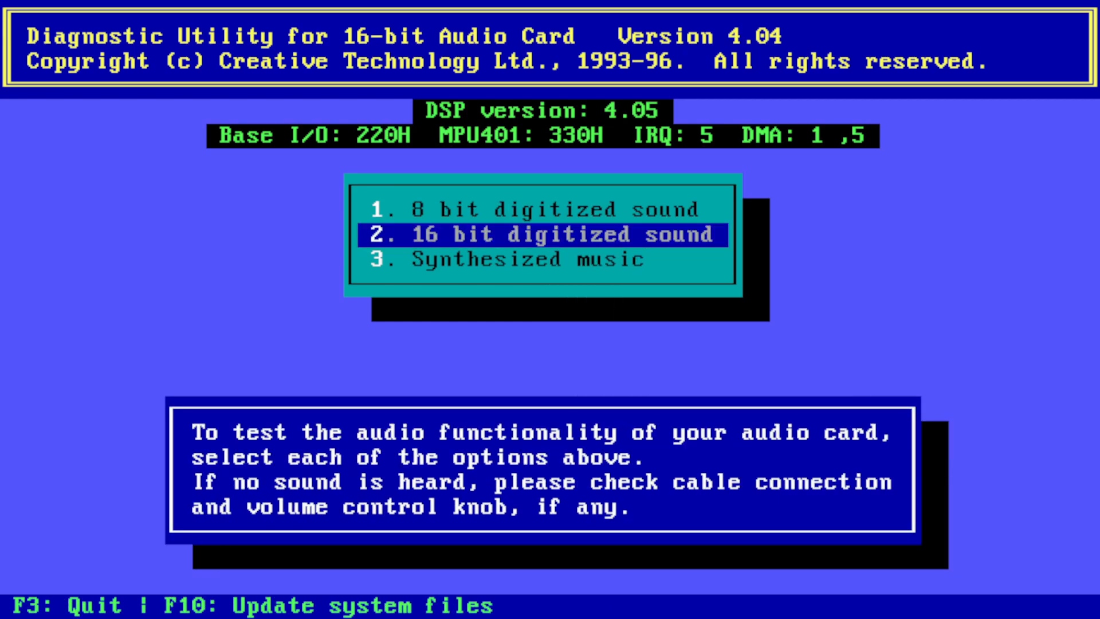
key(Down)
key(Return)
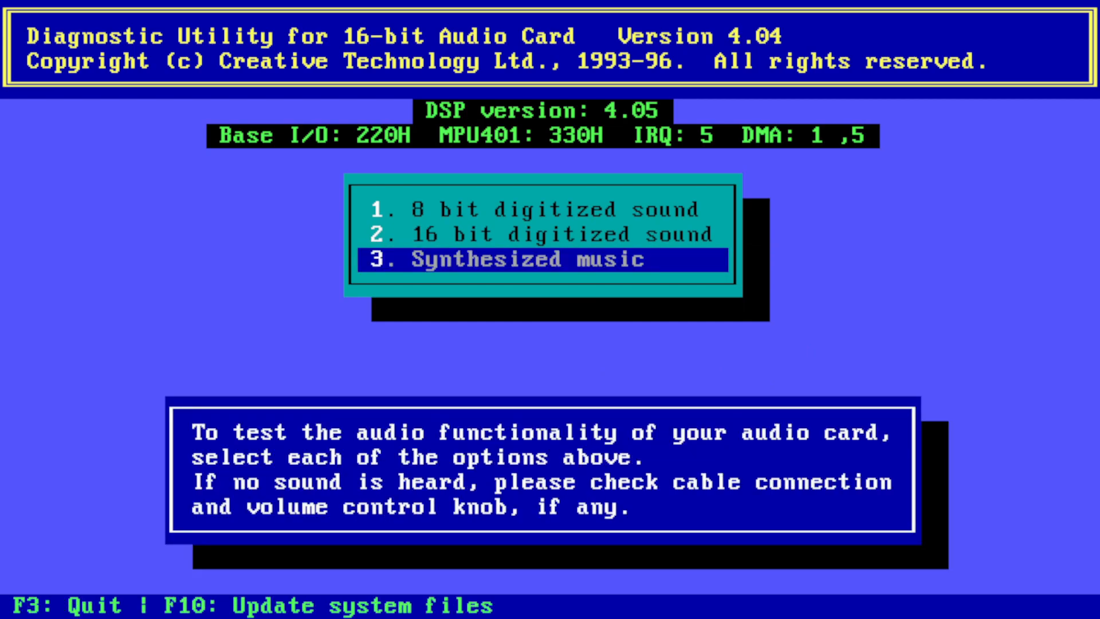
- Write the settings to the system files with C: as boot drive and the suggested path, then reboot
key(F10)
key(Return)
key(Return)
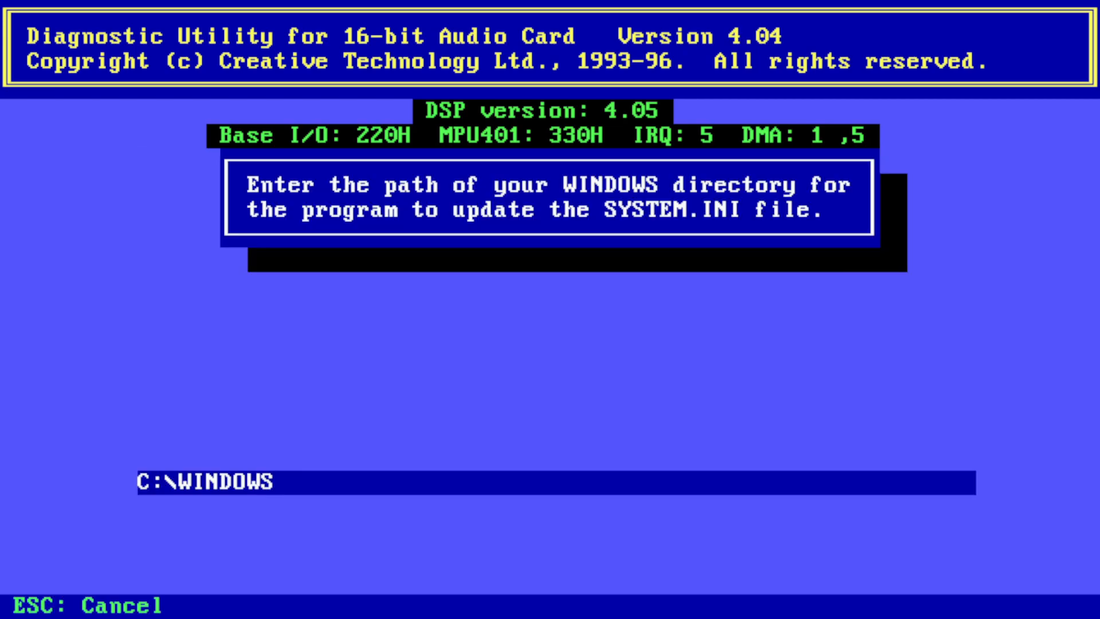
key(Return)
key(Return)
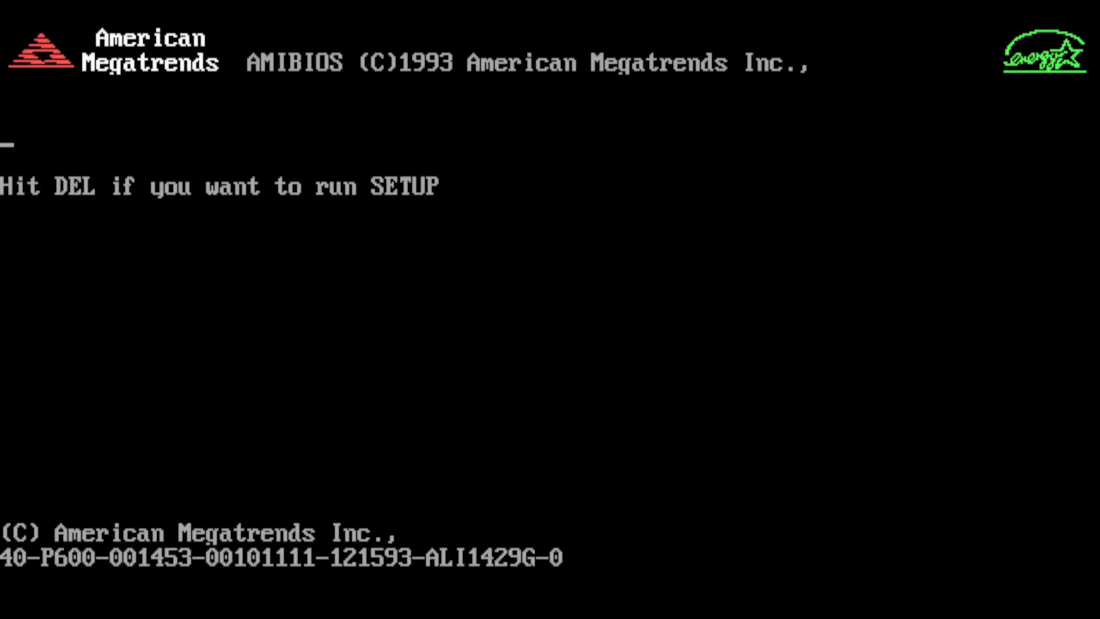
key(Delete)
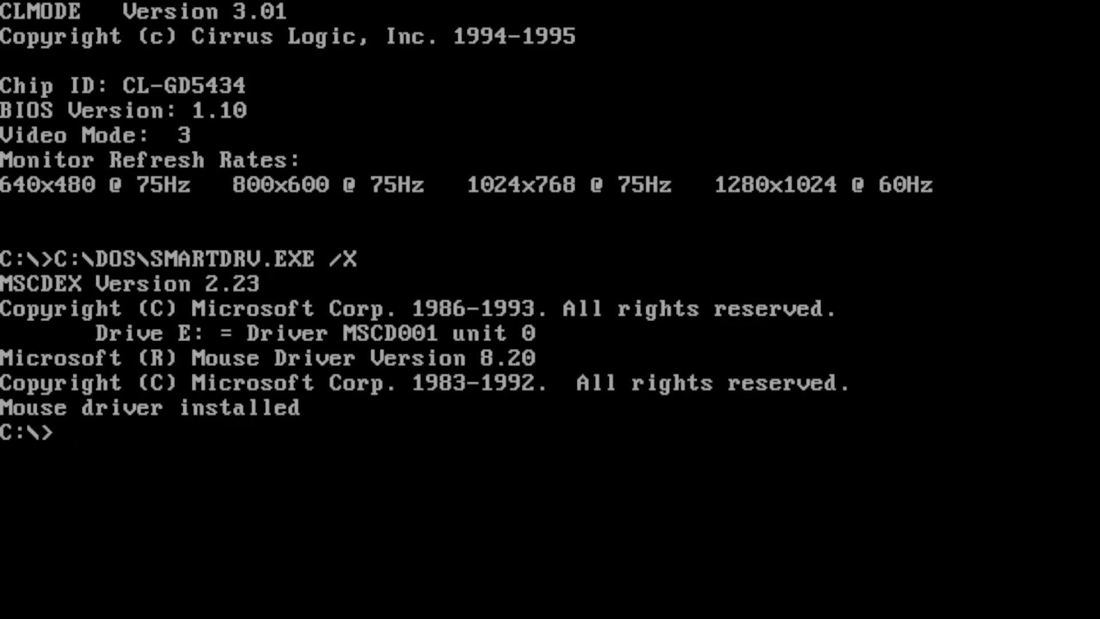
- Launch Windows with win, then shrink the new Audio Software group to an icon so Main shows
text(win)
key(Return)
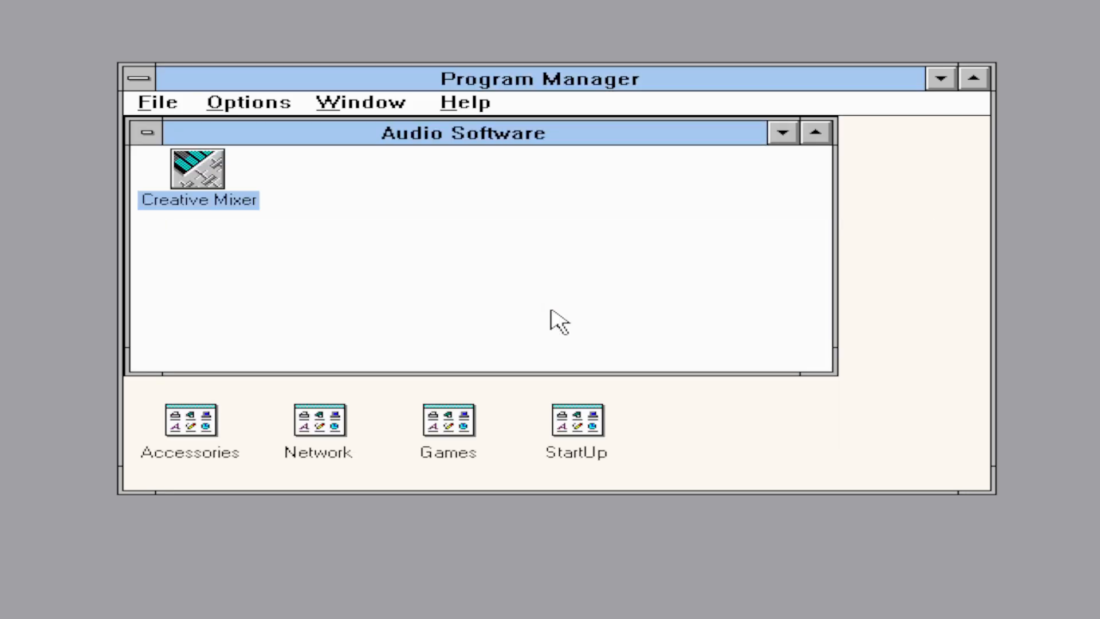
click(566, 362)
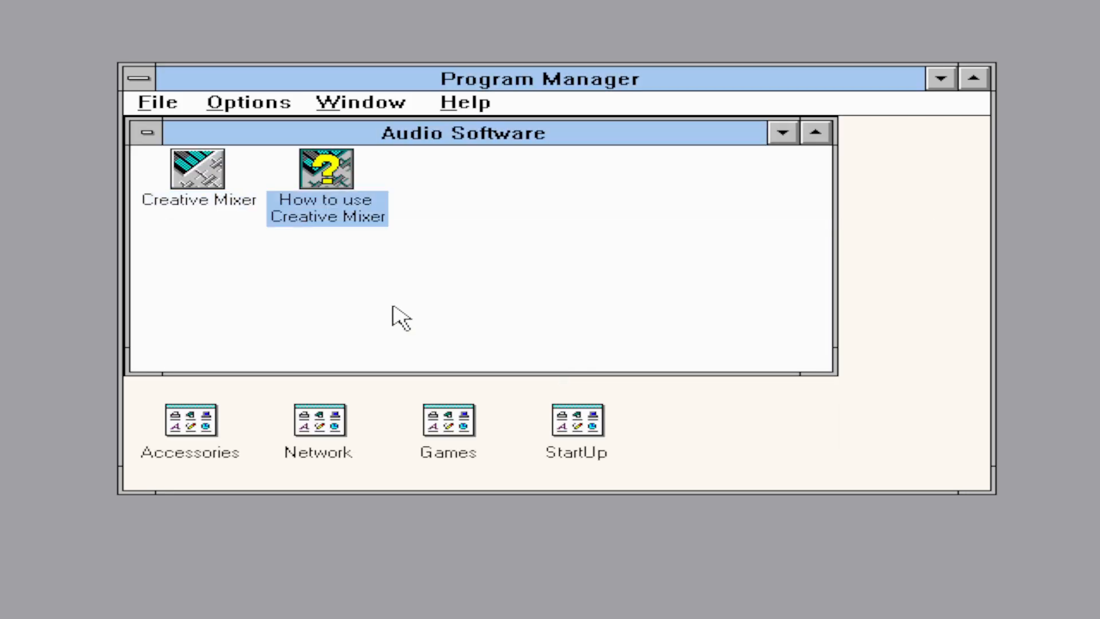
click(206, 180)
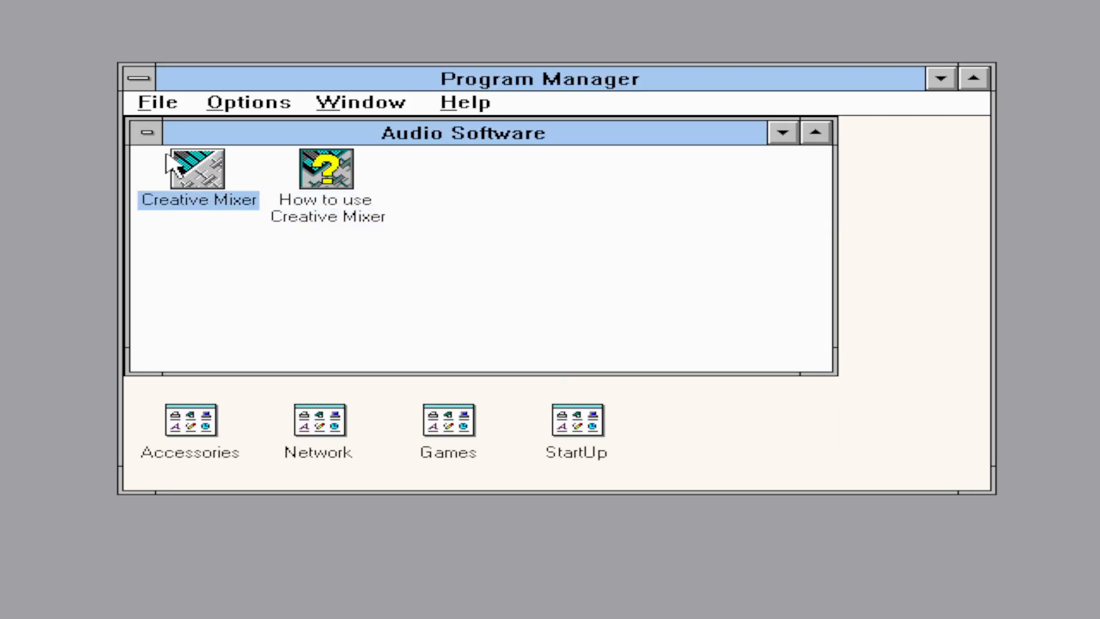
double_click(149, 134)
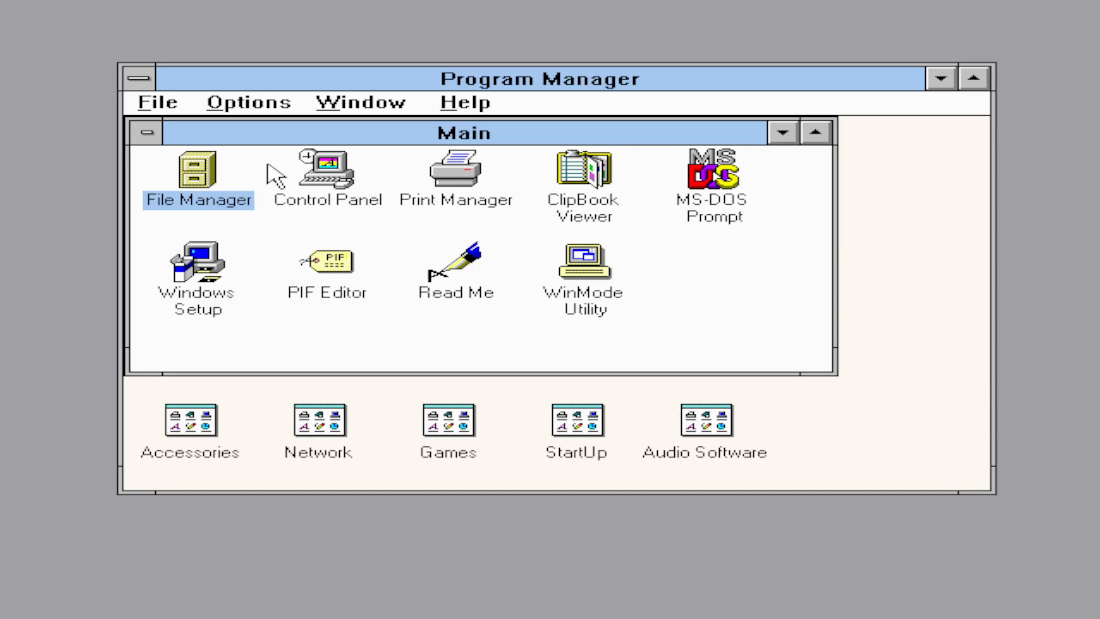
- Exit Windows and shut down the emulated machine
click(150, 85)
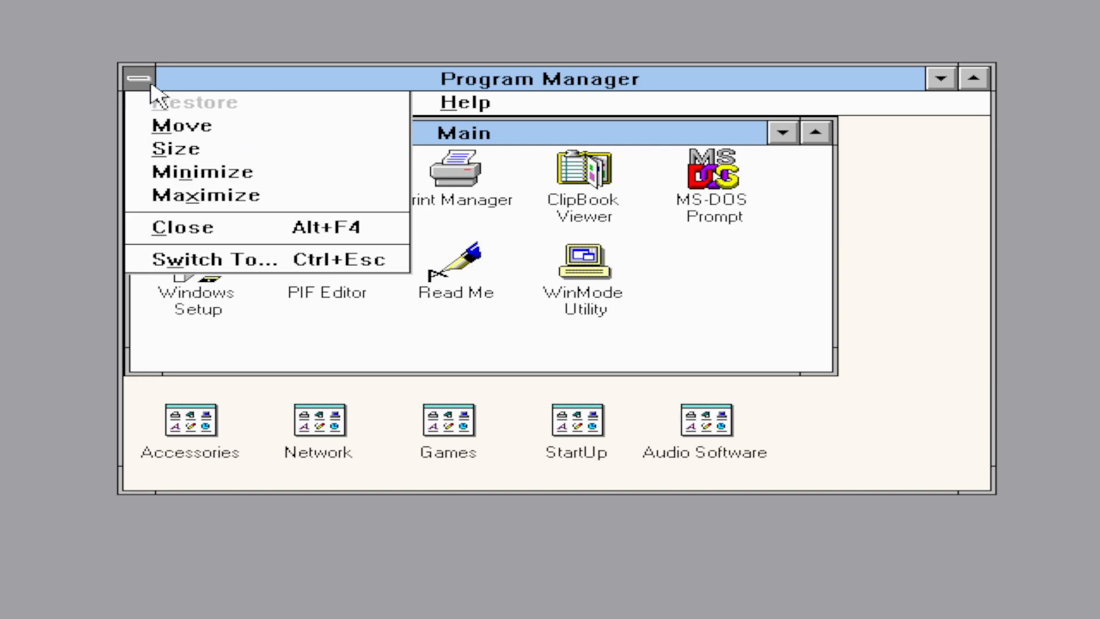
click(223, 229)
click(450, 340)
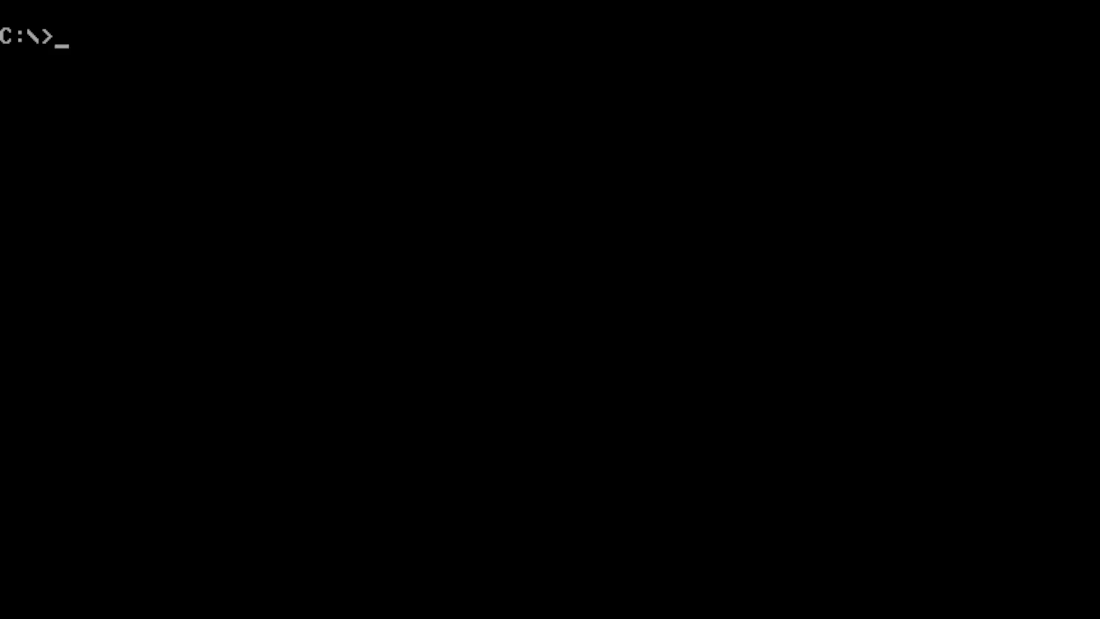
click(618, 427)
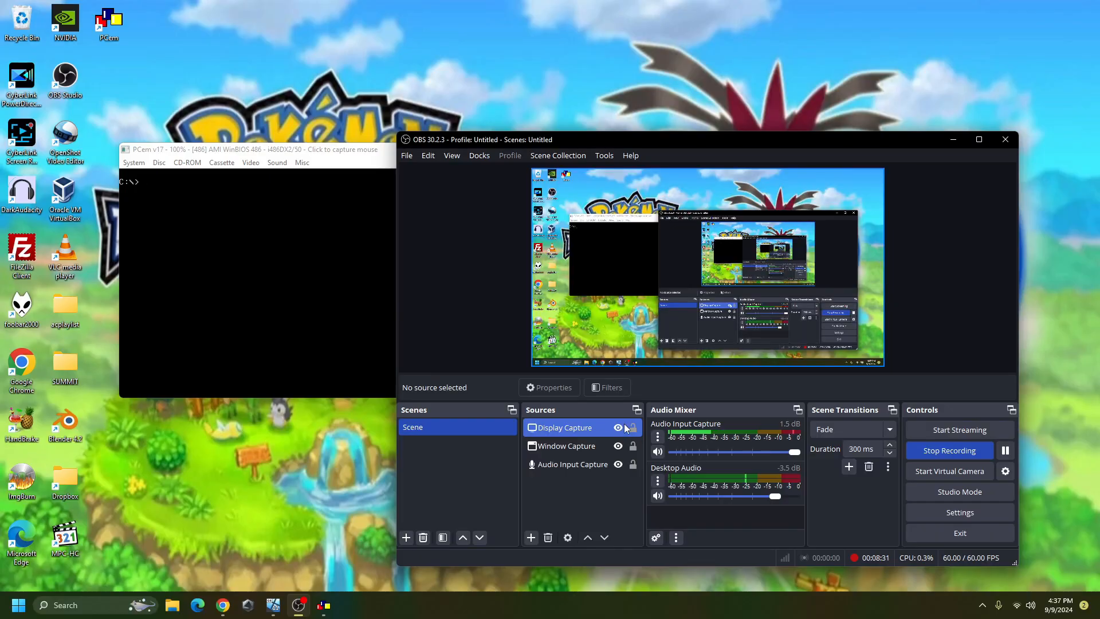
click(953, 140)
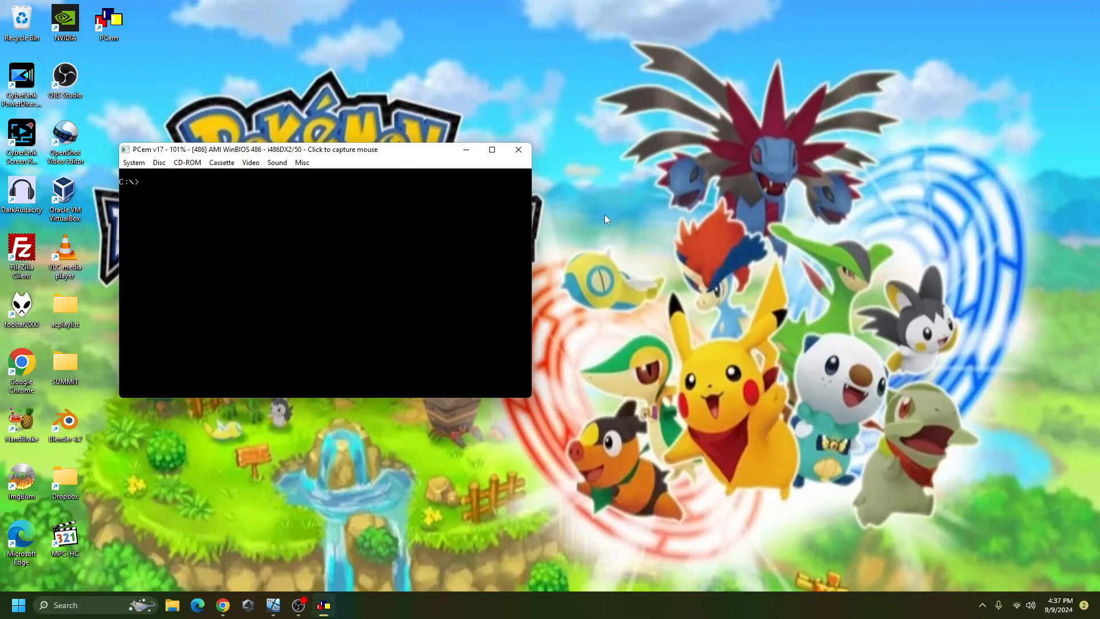
click(518, 150)
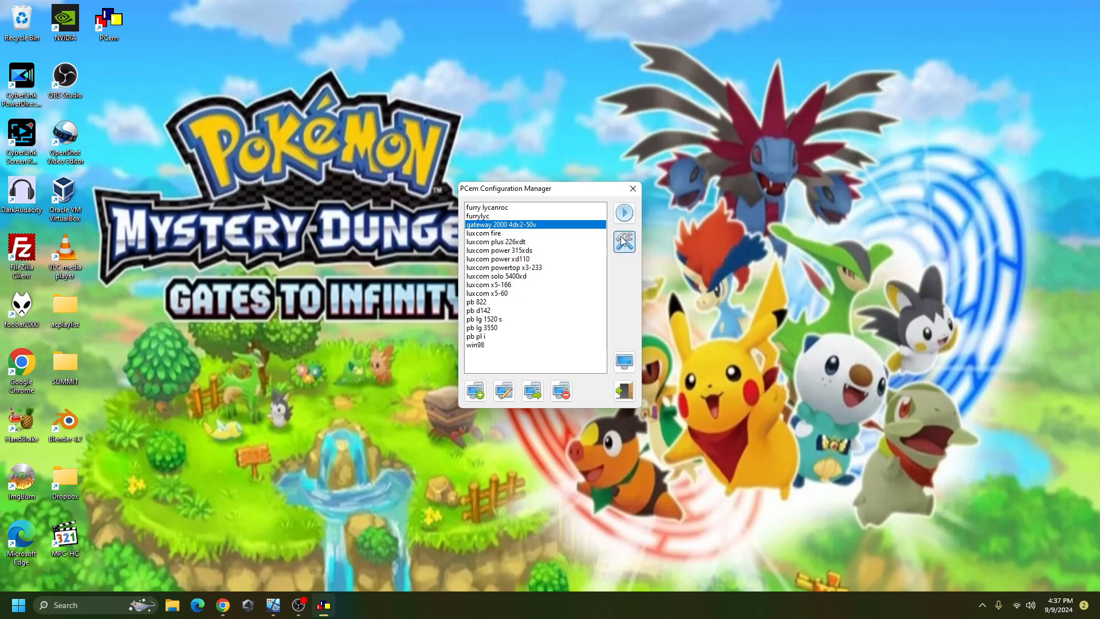
- Set the network card to Novell NE2000 on IRQ 10, save the configuration, and start the machine
click(623, 241)
click(625, 251)
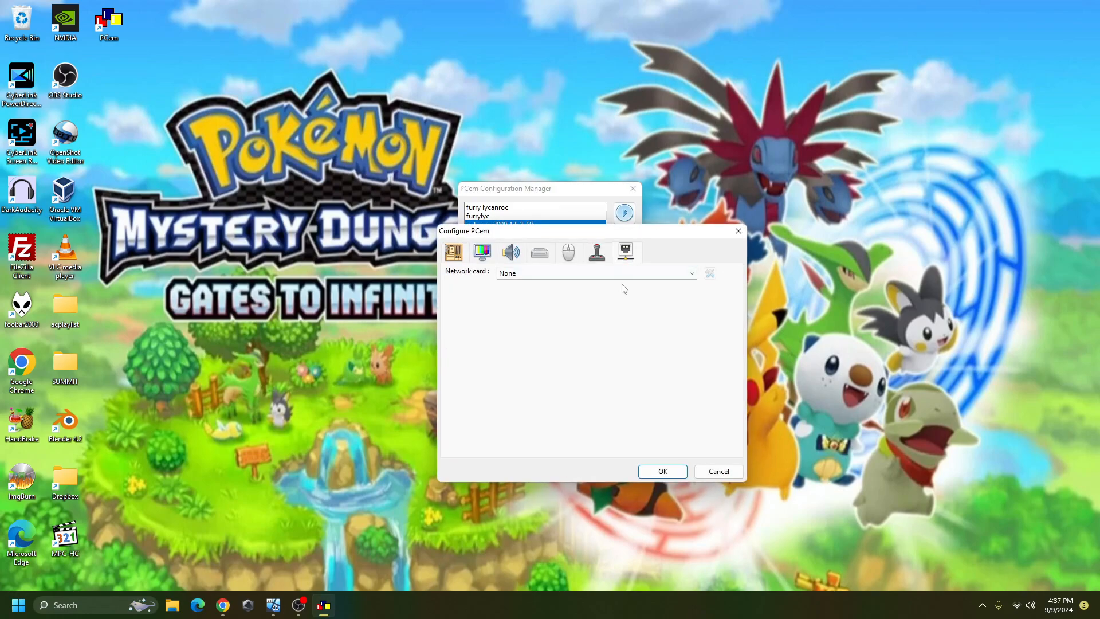
click(628, 277)
click(617, 293)
click(710, 273)
click(582, 306)
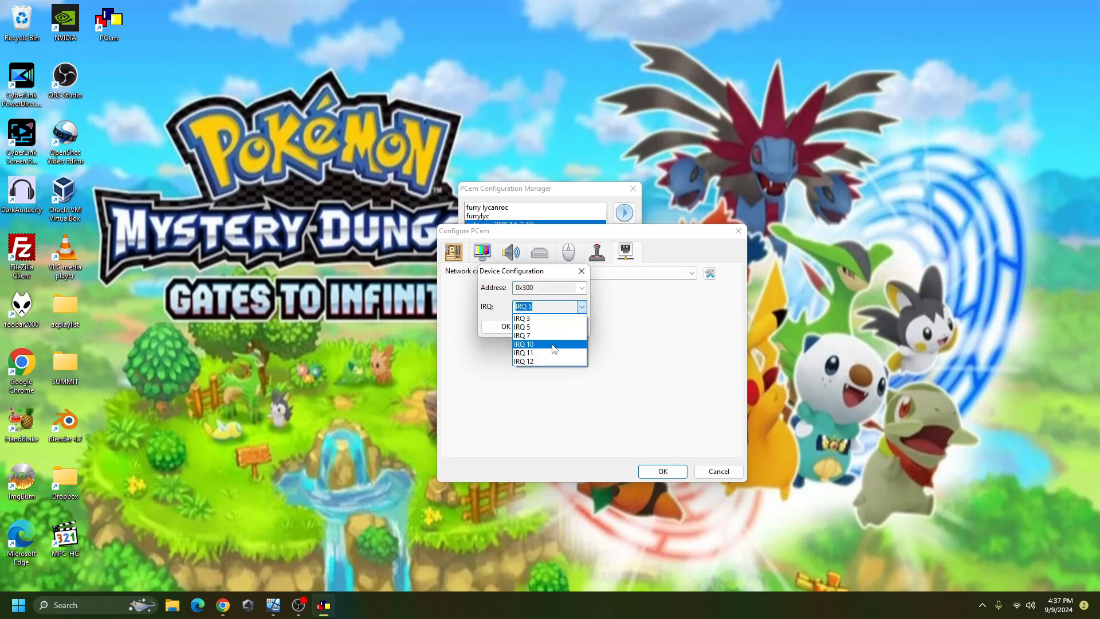
click(553, 344)
click(506, 327)
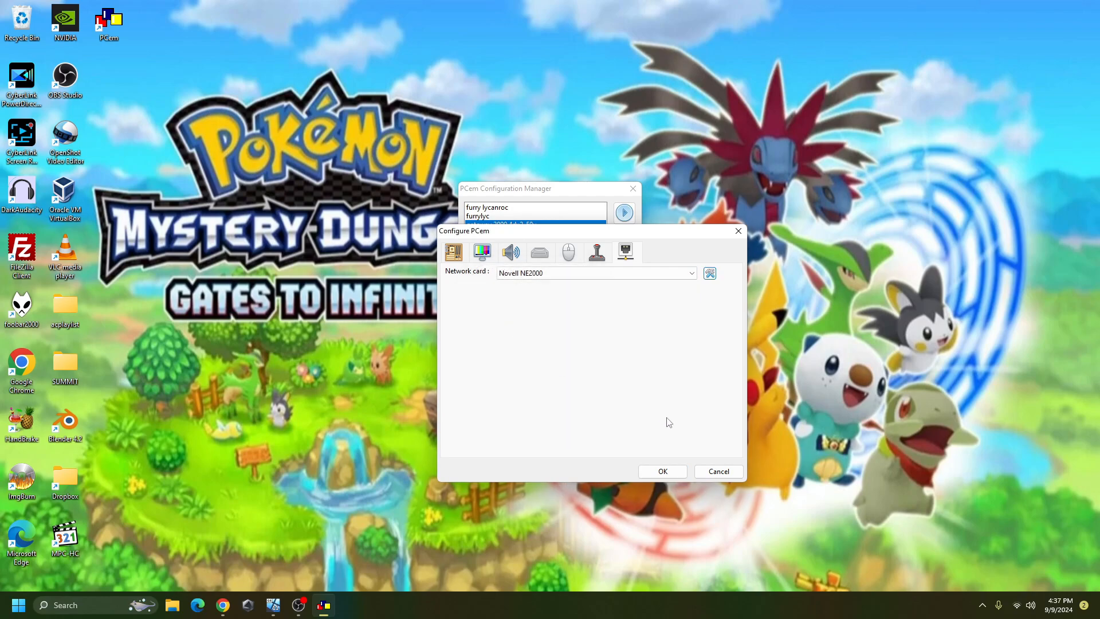
click(651, 472)
click(625, 213)
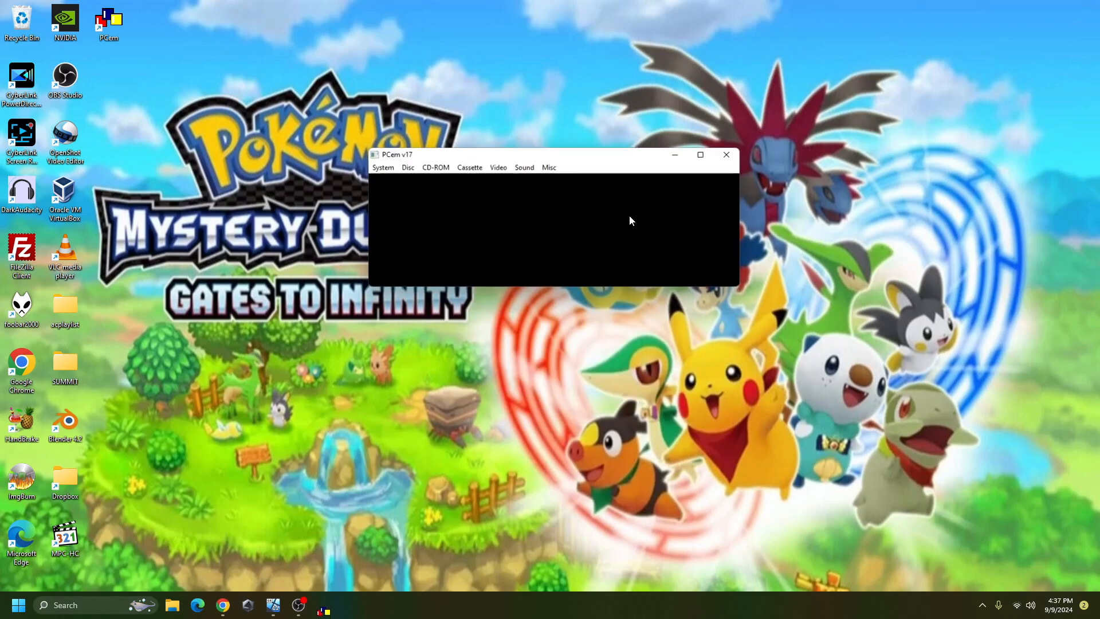
click(298, 605)
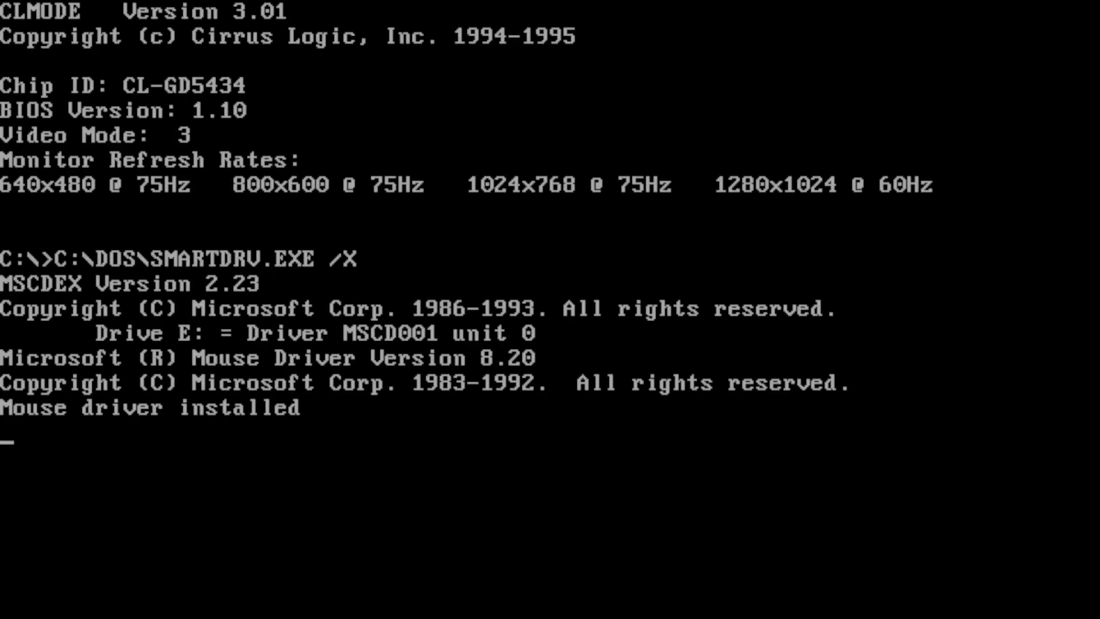
- Start Windows with win and open Control Panel from the Main group
text(n)
key(Return)
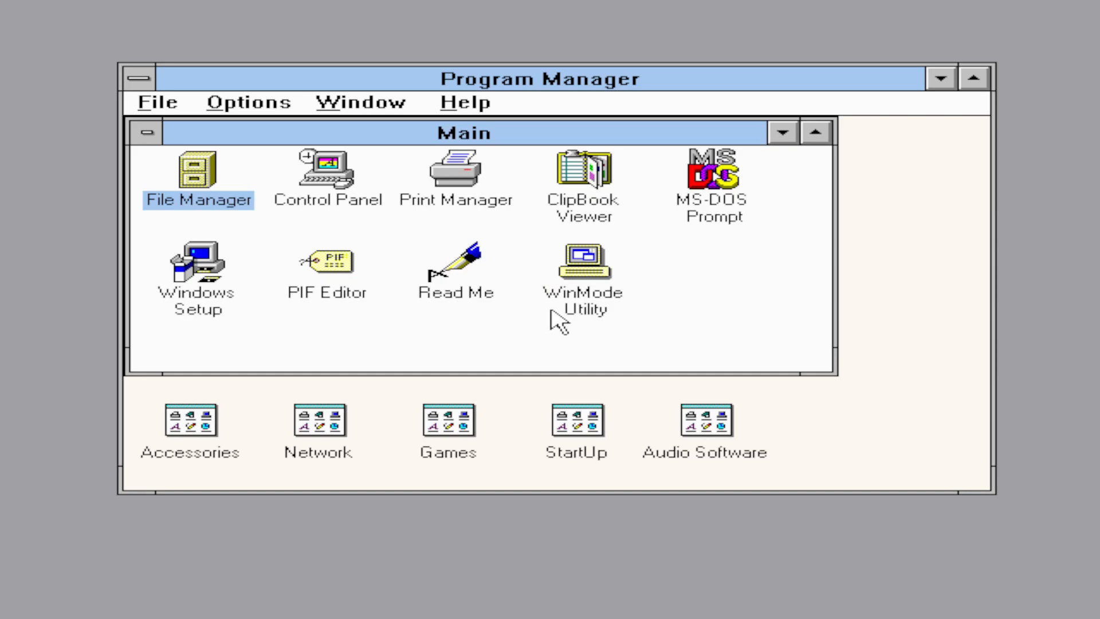
double_click(315, 172)
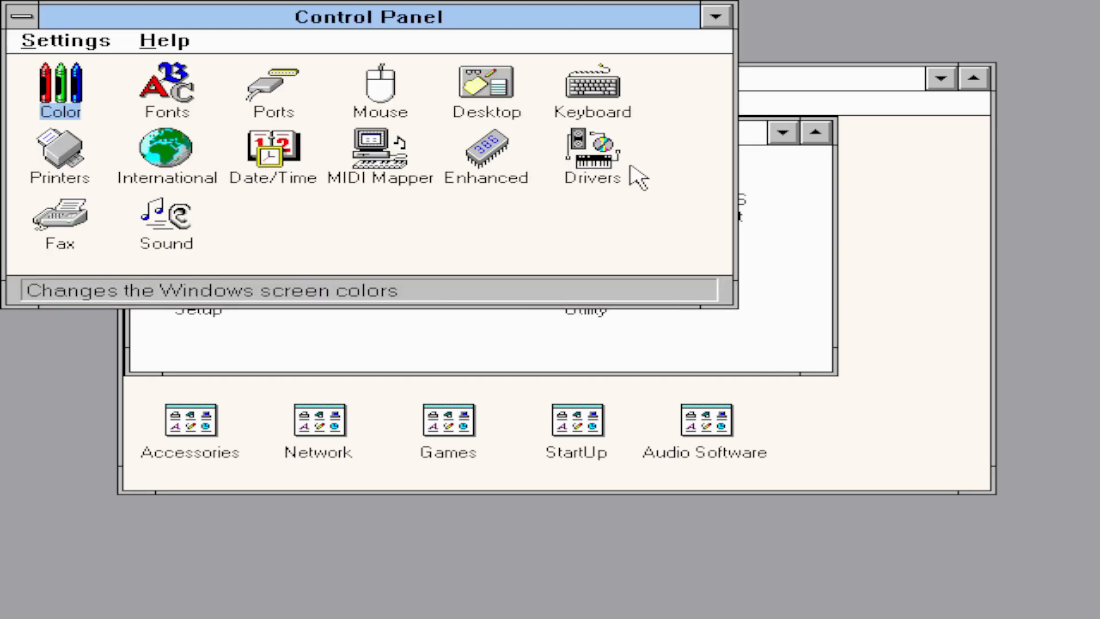
- Open Drivers and choose to add the [MCI] CD Audio driver
double_click(595, 172)
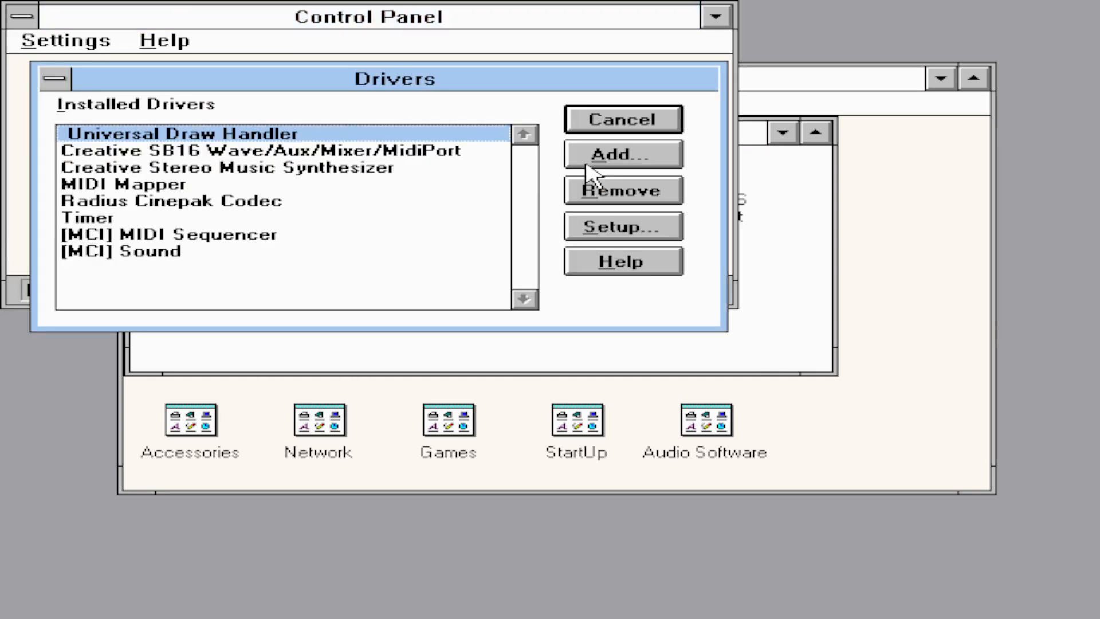
click(631, 164)
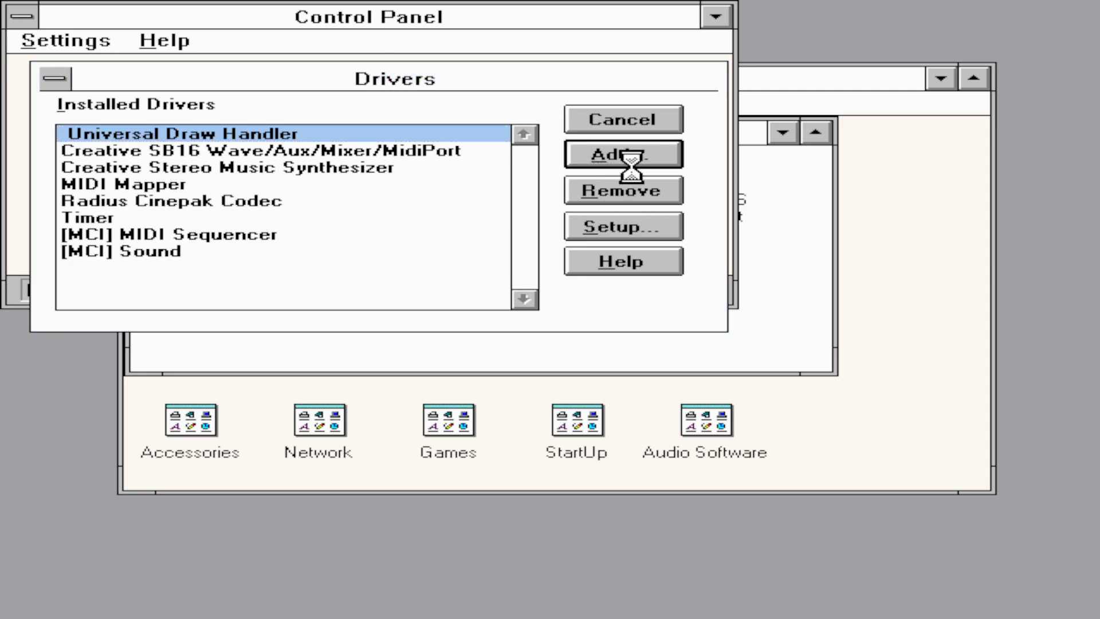
click(241, 322)
double_click(240, 323)
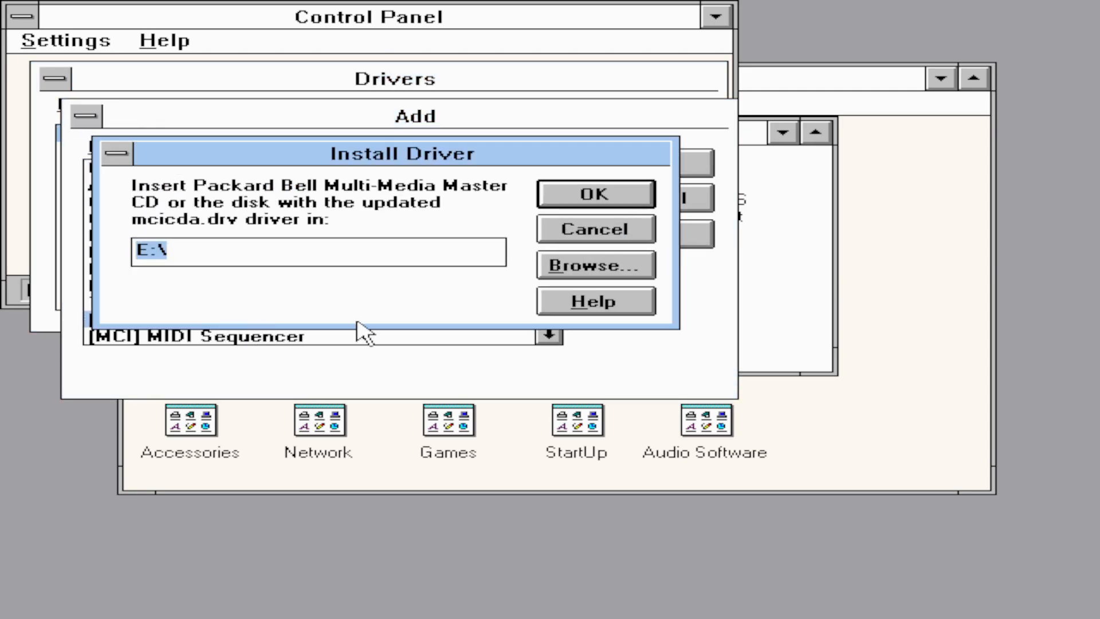
- Install it from C:\WINDRVS, acknowledge completion, then close Drivers and Control Panel
click(608, 270)
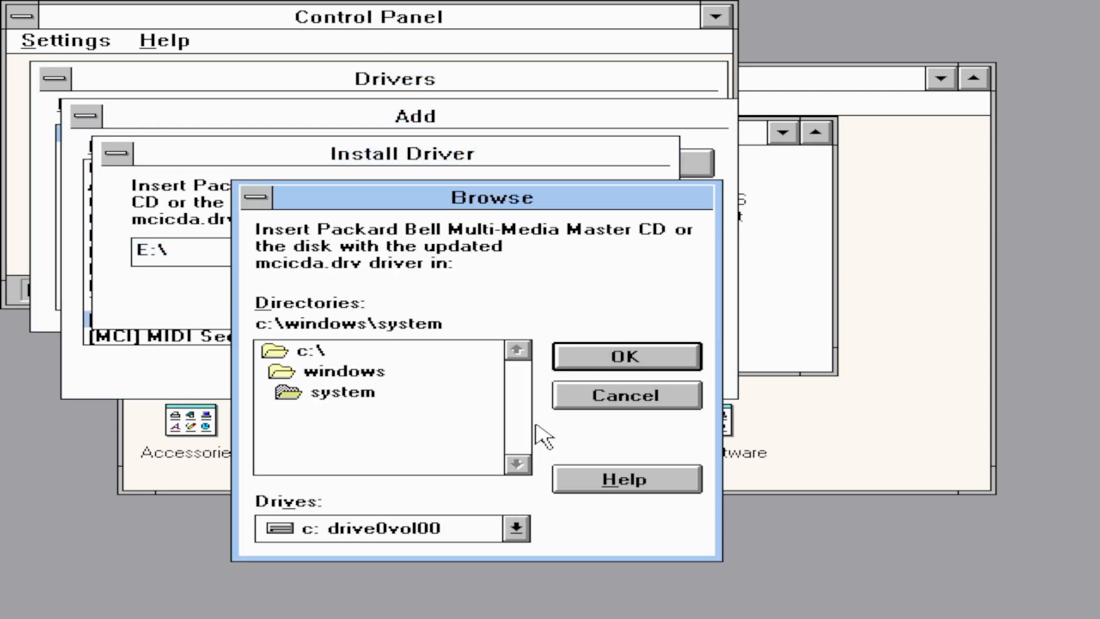
double_click(345, 356)
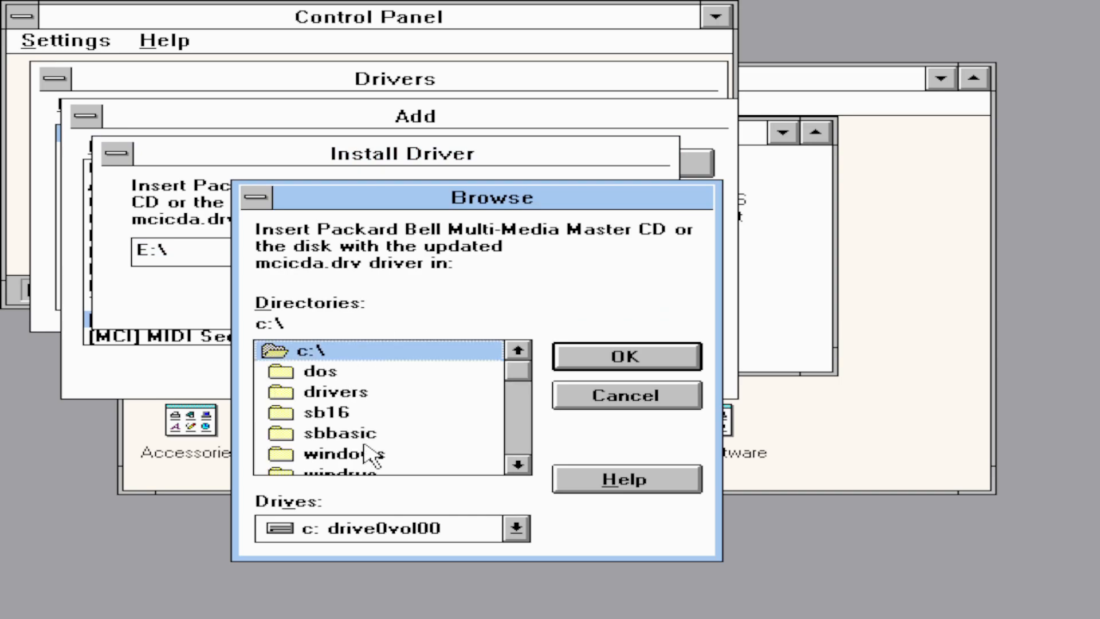
click(528, 465)
double_click(395, 454)
click(667, 364)
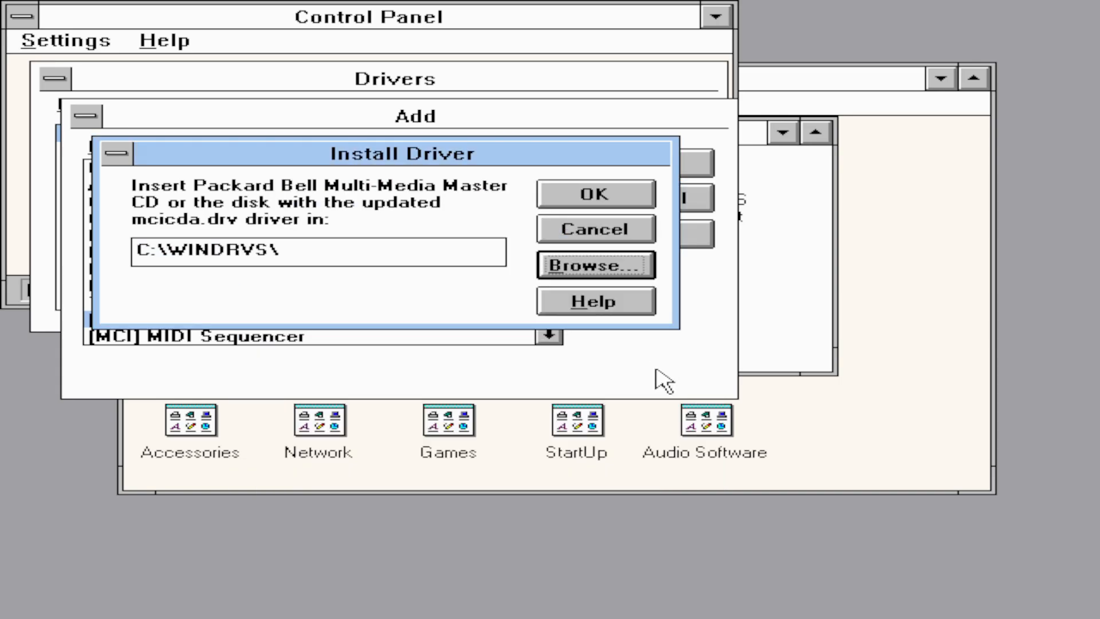
click(596, 198)
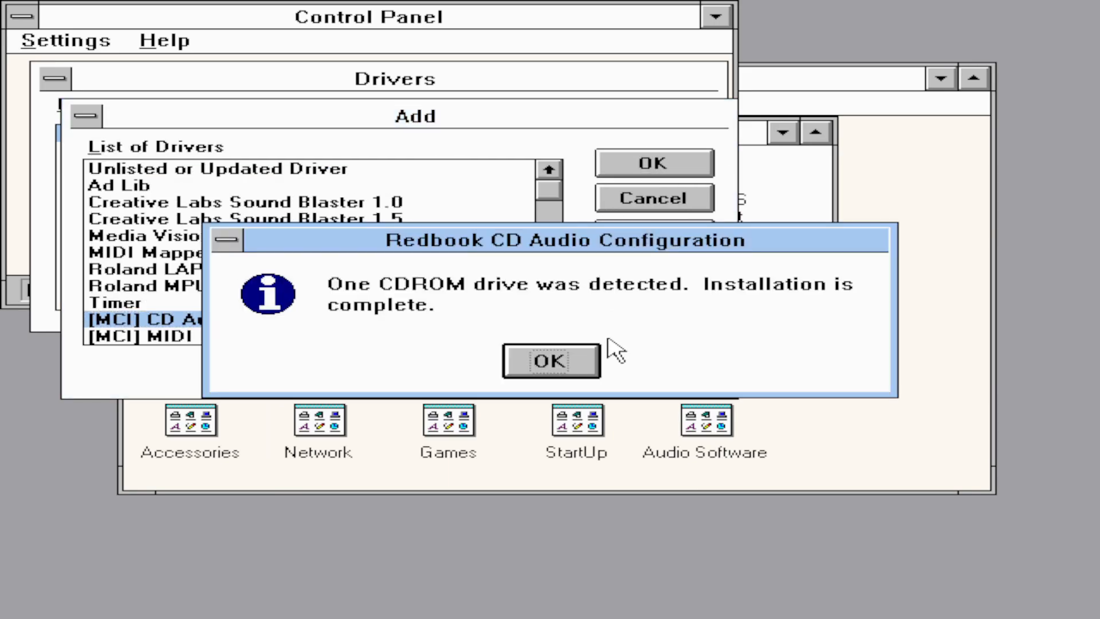
click(544, 359)
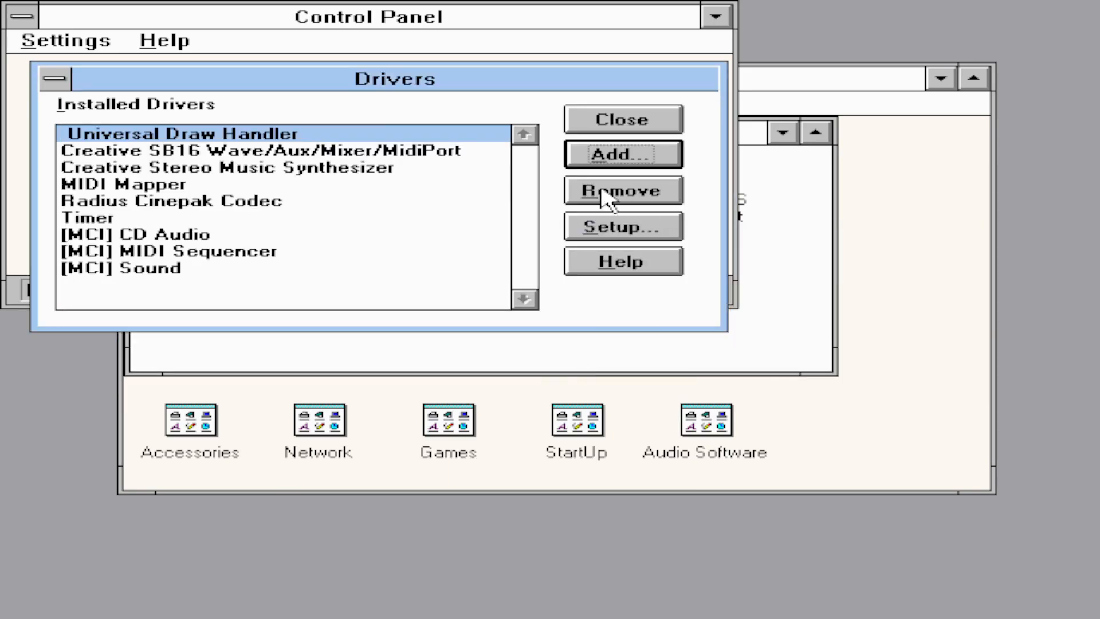
click(601, 121)
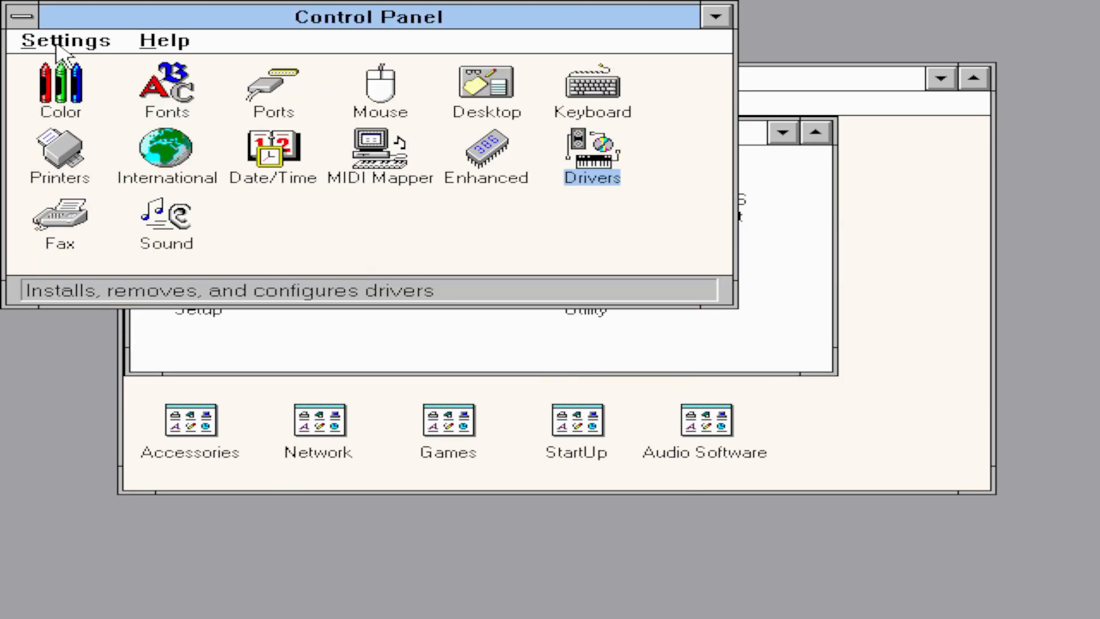
double_click(35, 22)
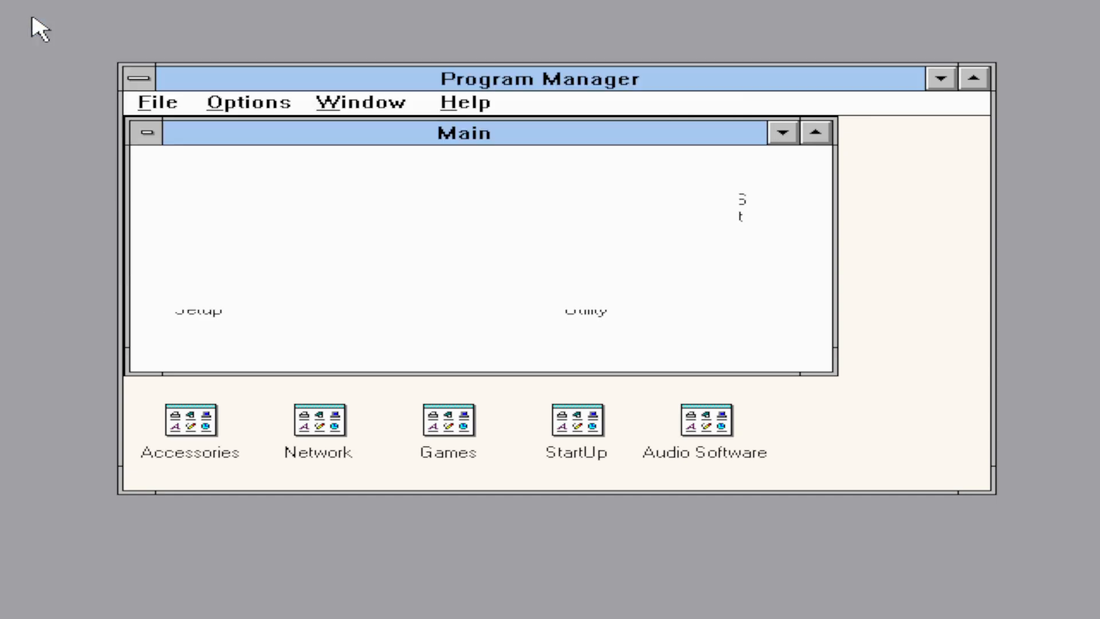
- Check hardware in Windows Setup, then choose Microsoft Windows Network in Network Setup
double_click(212, 295)
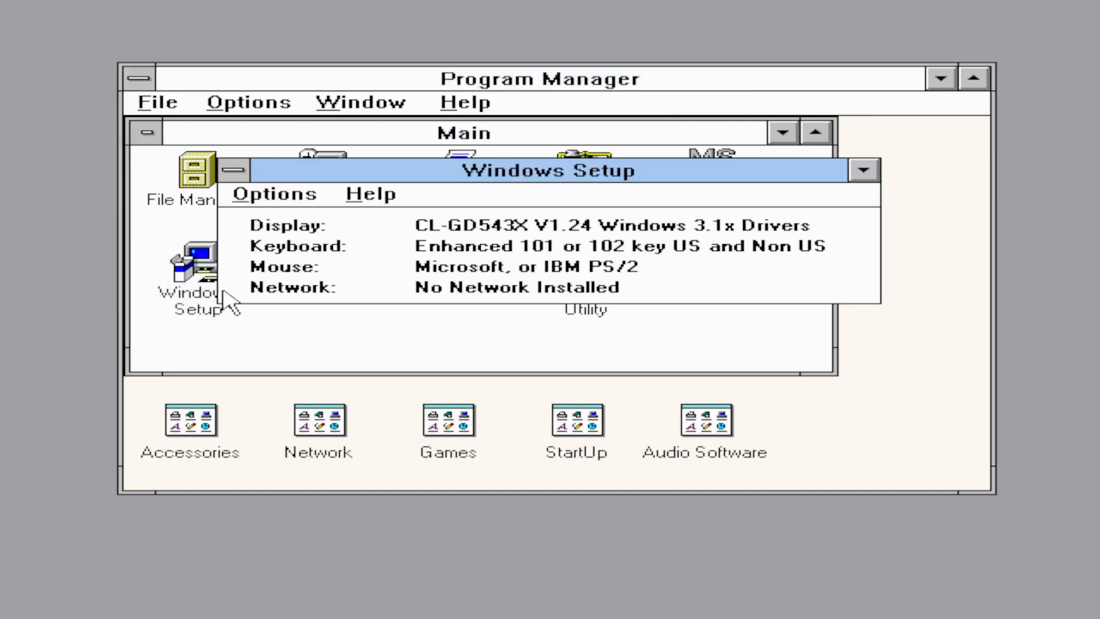
double_click(234, 171)
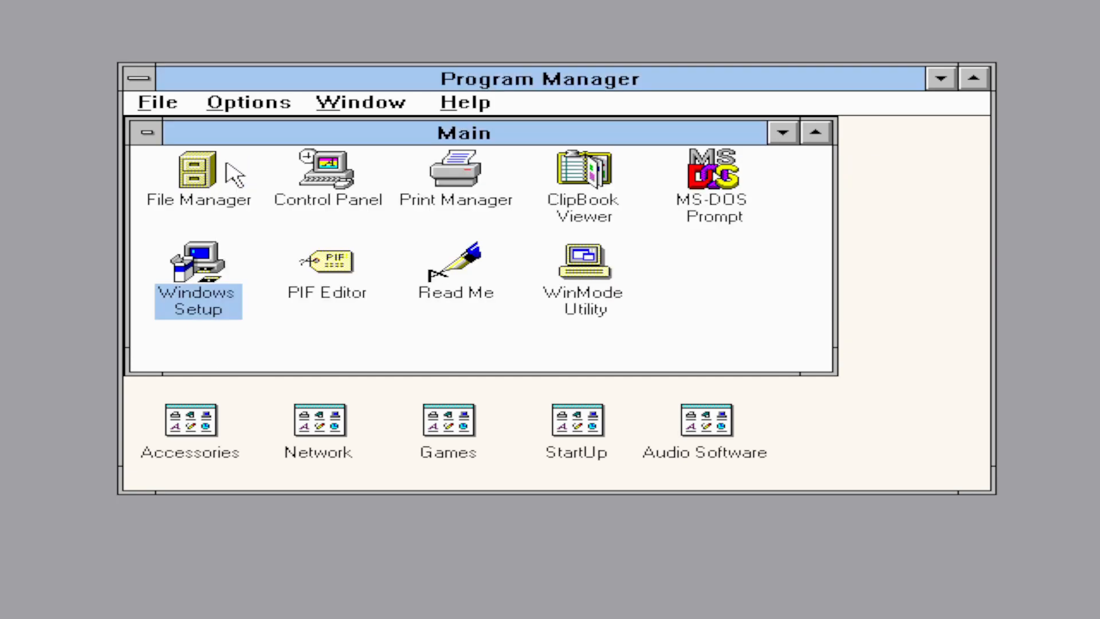
double_click(324, 429)
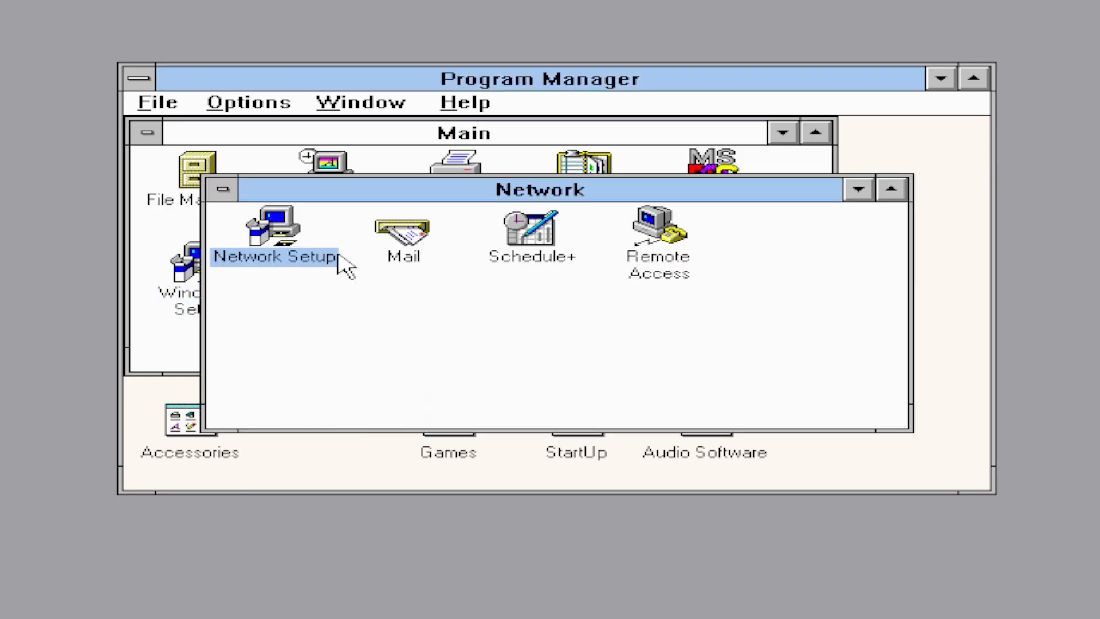
double_click(269, 223)
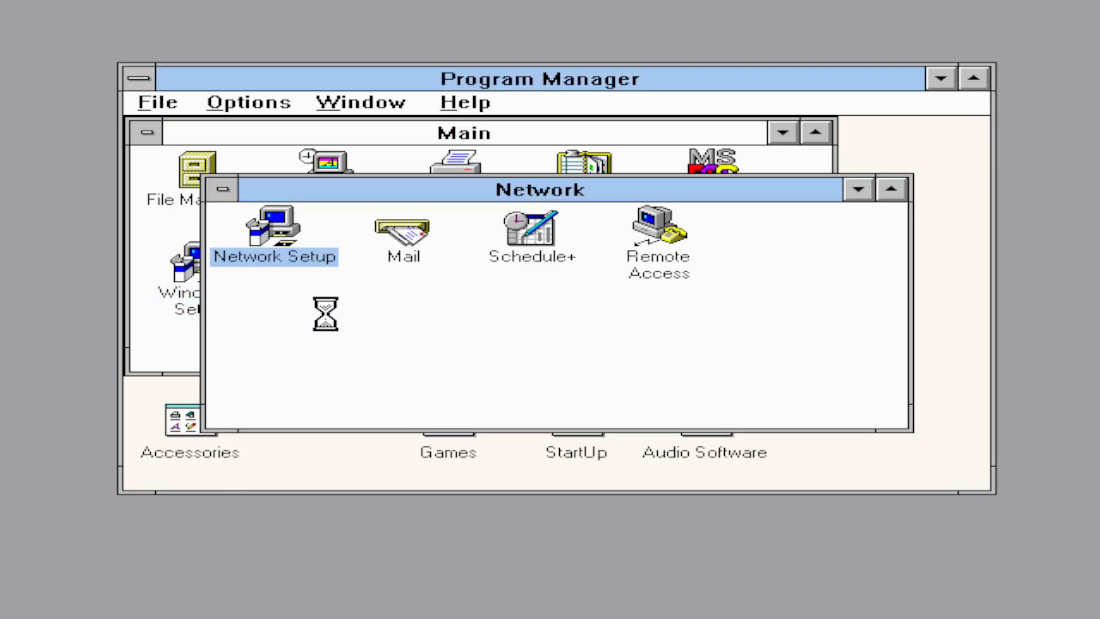
click(793, 167)
click(301, 201)
click(971, 179)
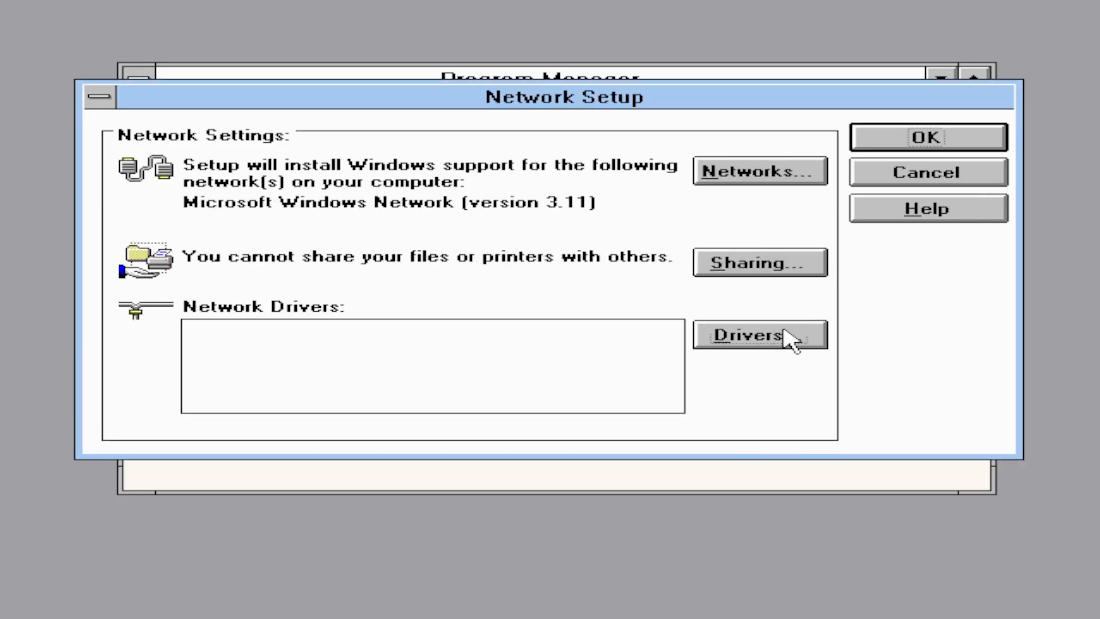
- Add the NE2000 Compatible network adapter
click(789, 337)
click(939, 216)
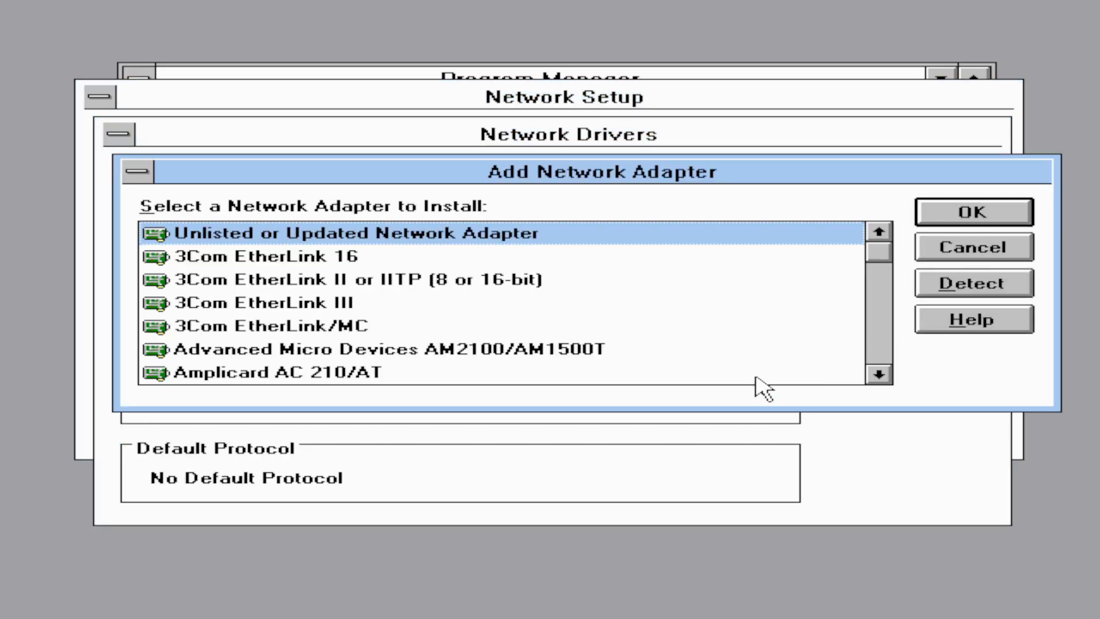
click(880, 353)
drag(882, 355, 880, 353)
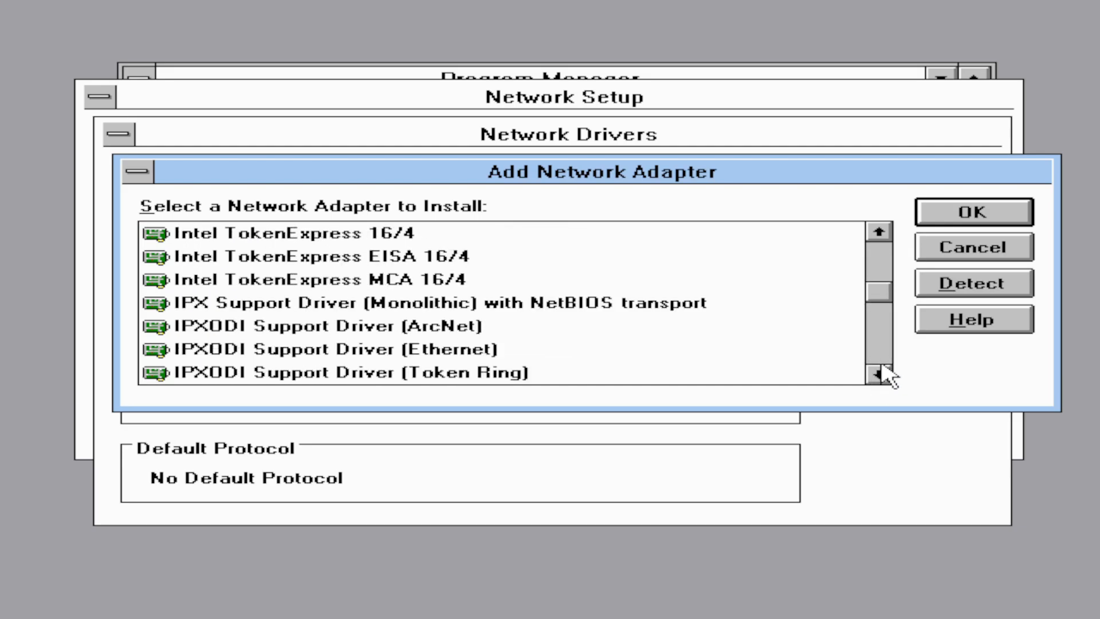
drag(879, 377, 879, 376)
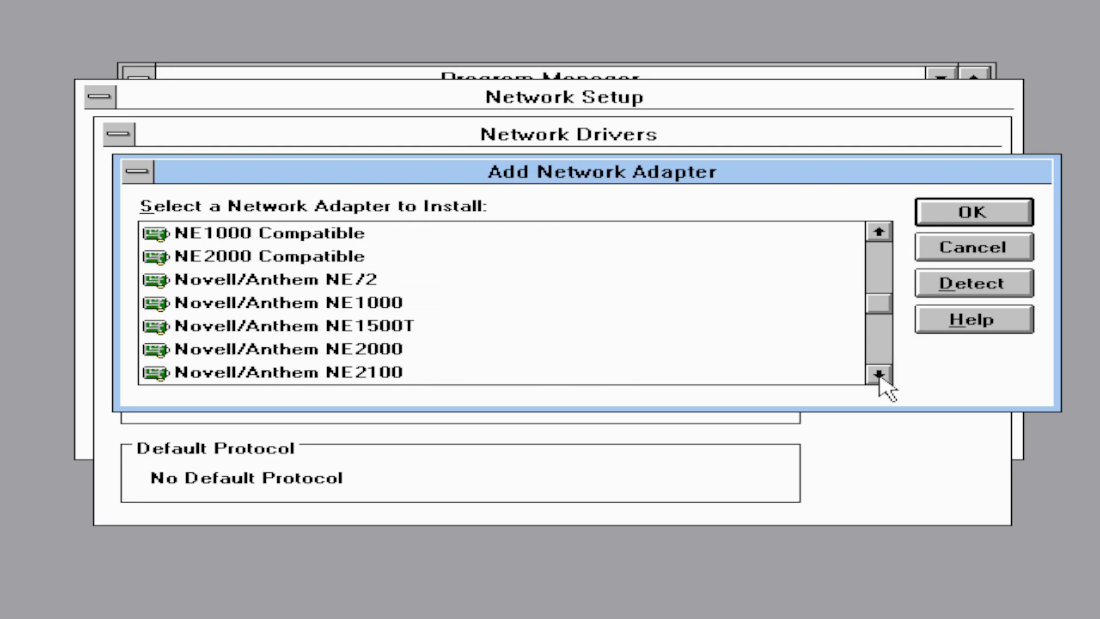
click(345, 256)
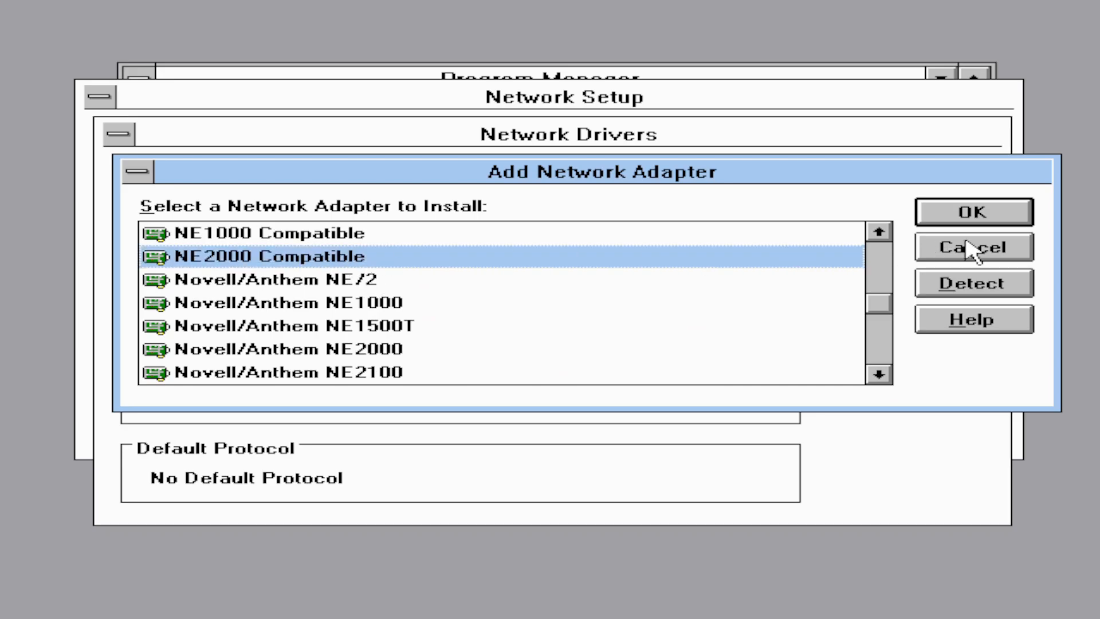
click(999, 216)
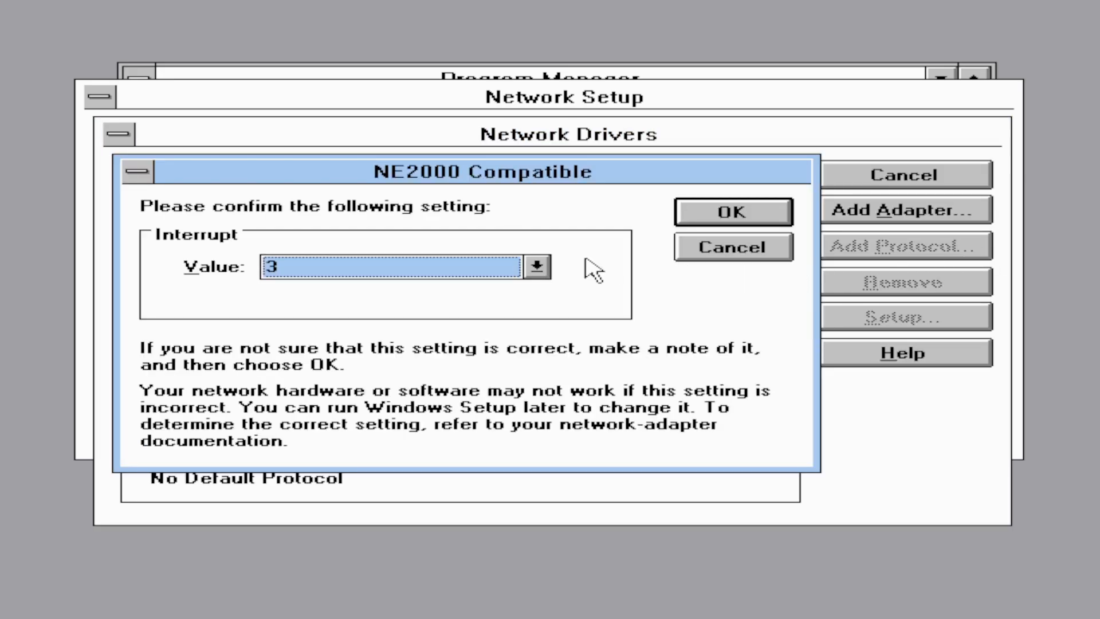
- Set the NE2000 adapter to interrupt 10 and base I/O port 0x0300
click(536, 266)
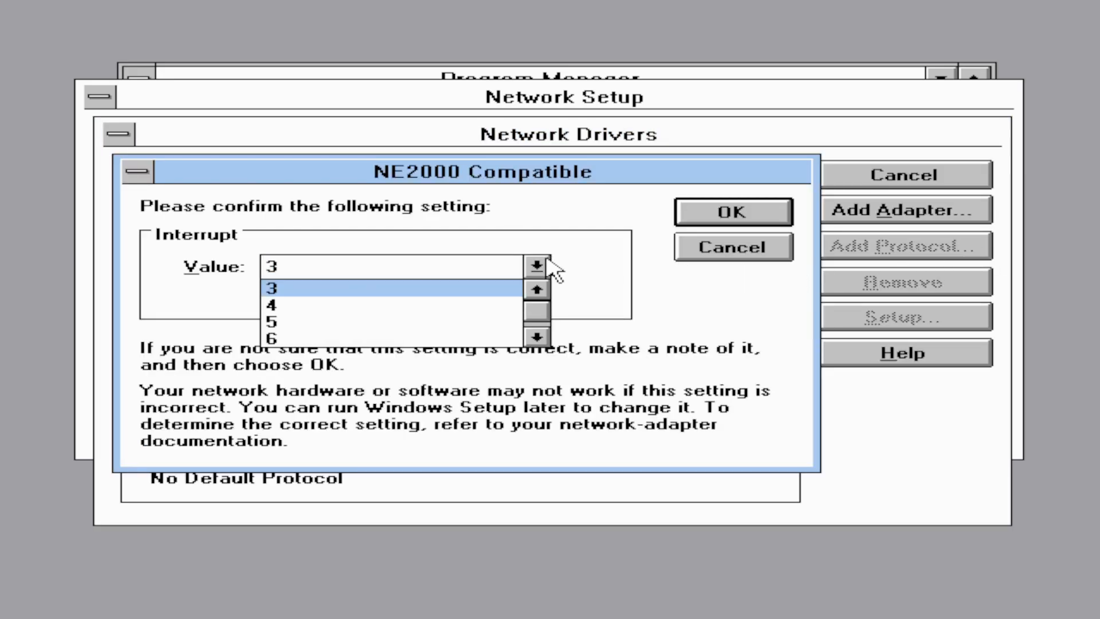
click(539, 338)
click(538, 337)
click(538, 338)
click(538, 337)
click(401, 339)
click(781, 217)
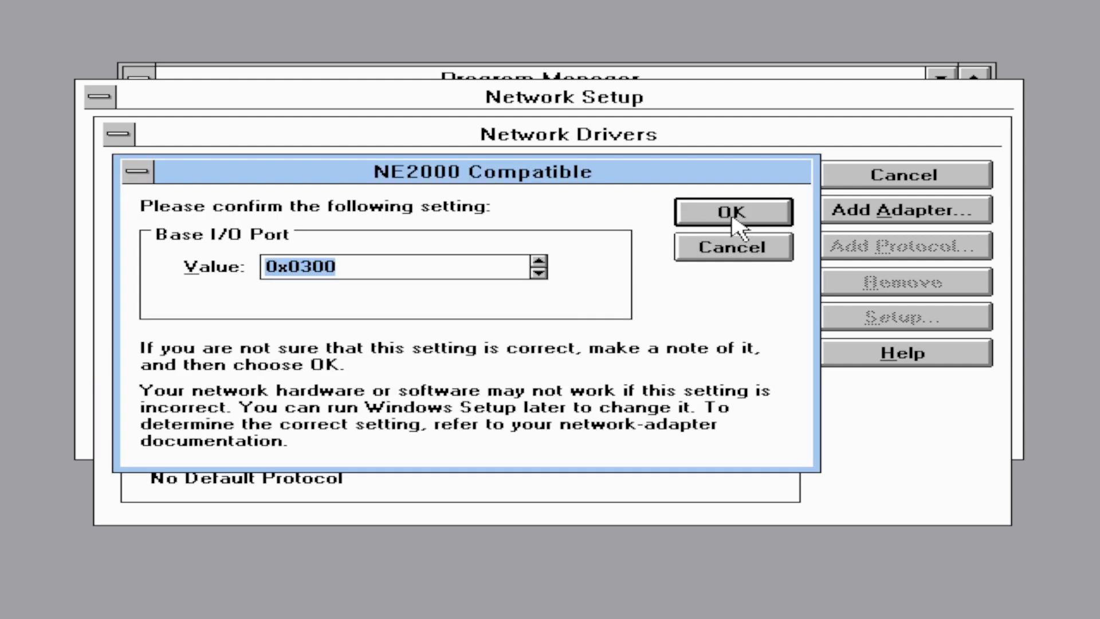
click(732, 217)
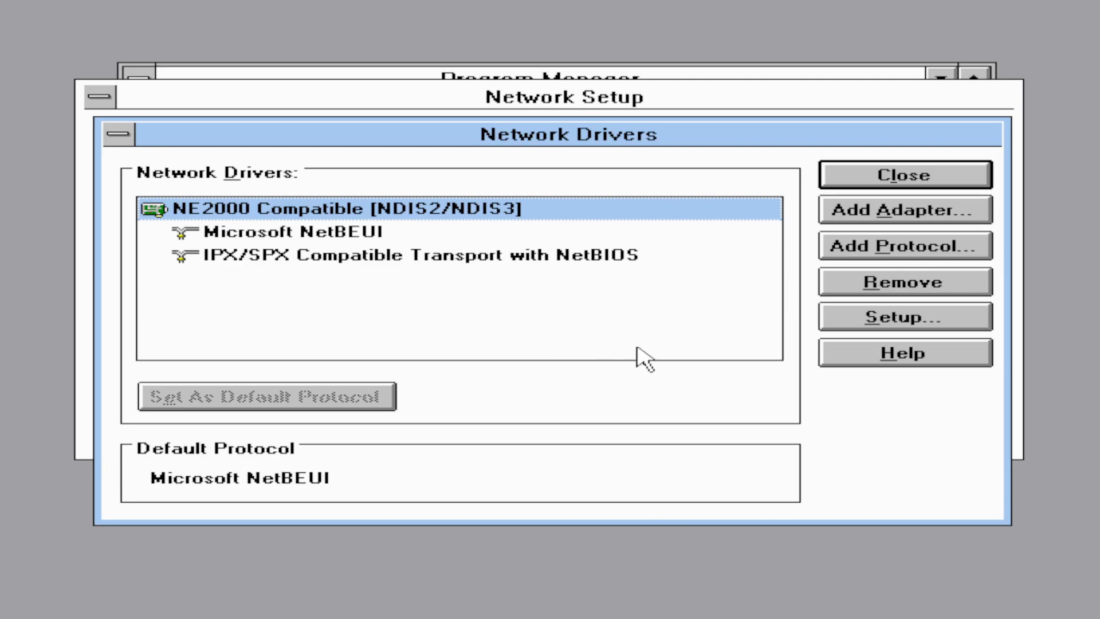
click(921, 185)
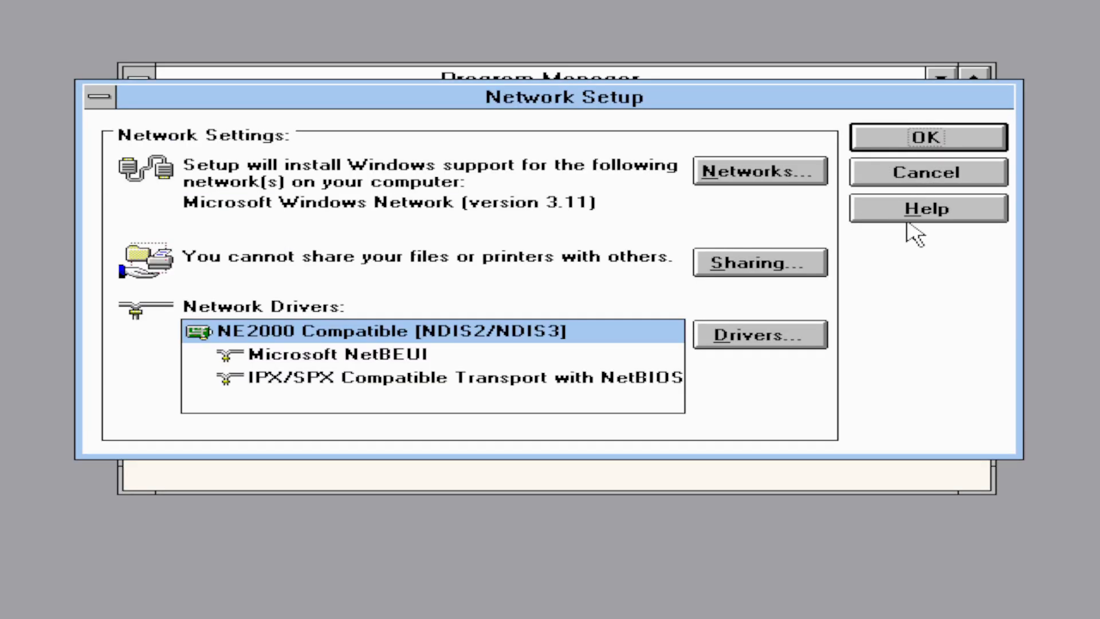
- Shorten the user name, rename the computer to Gateway486, and continue without restarting
click(929, 147)
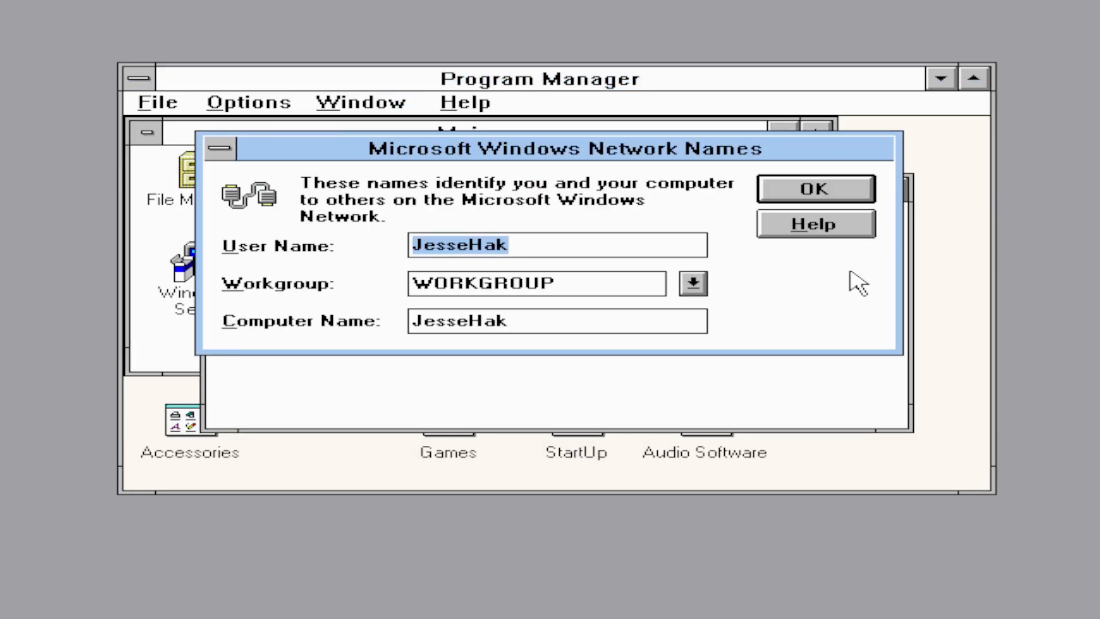
text(Je)
key(Tab)
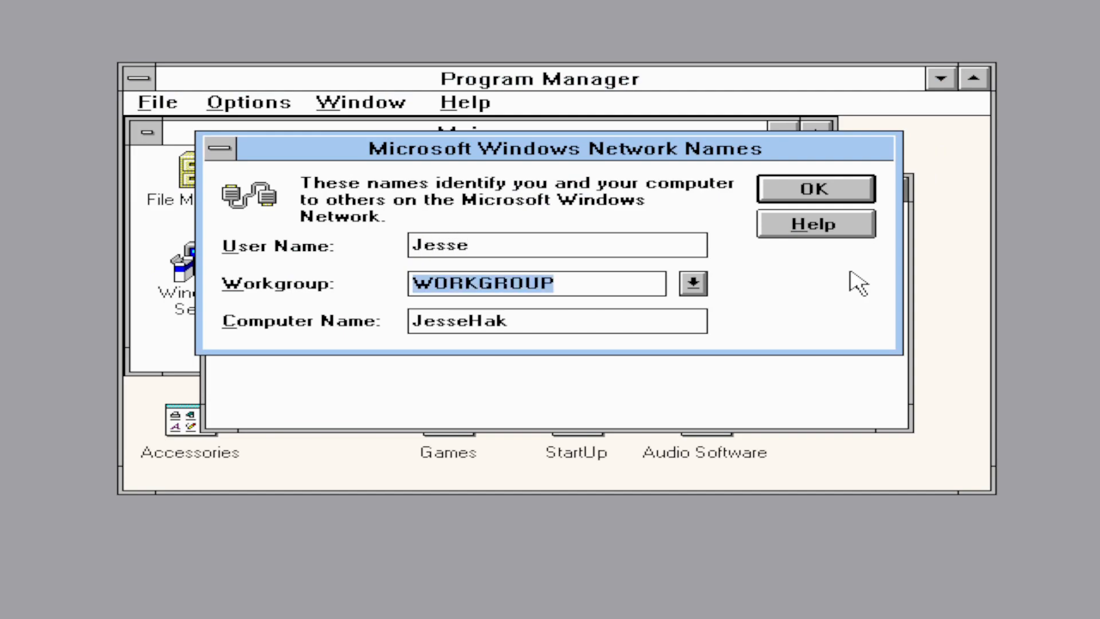
key(Tab)
text(G)
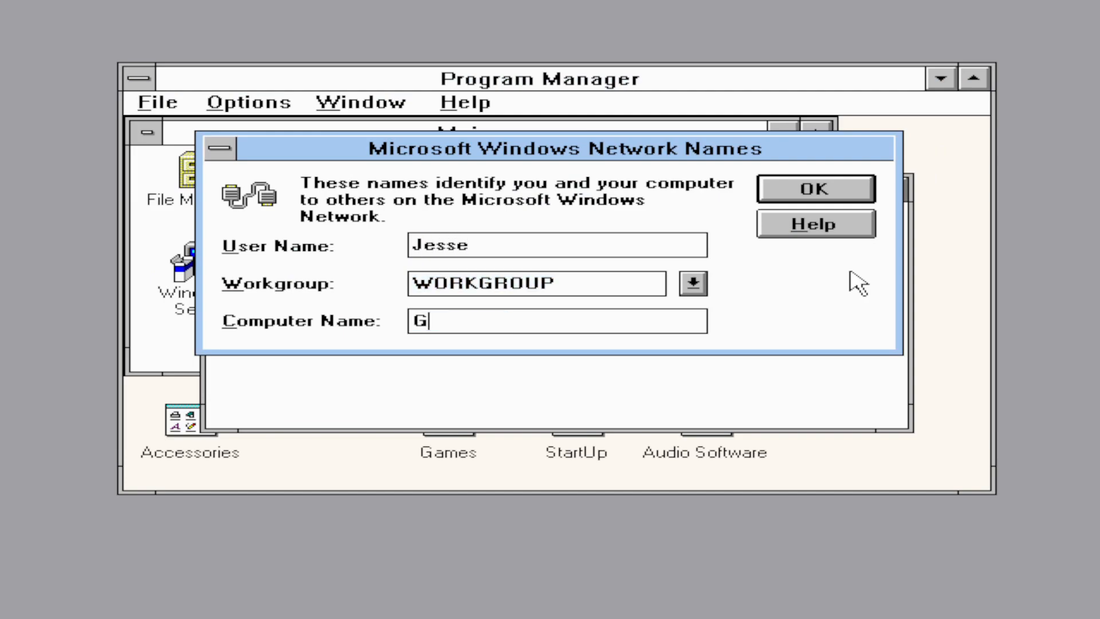
text(ateway486)
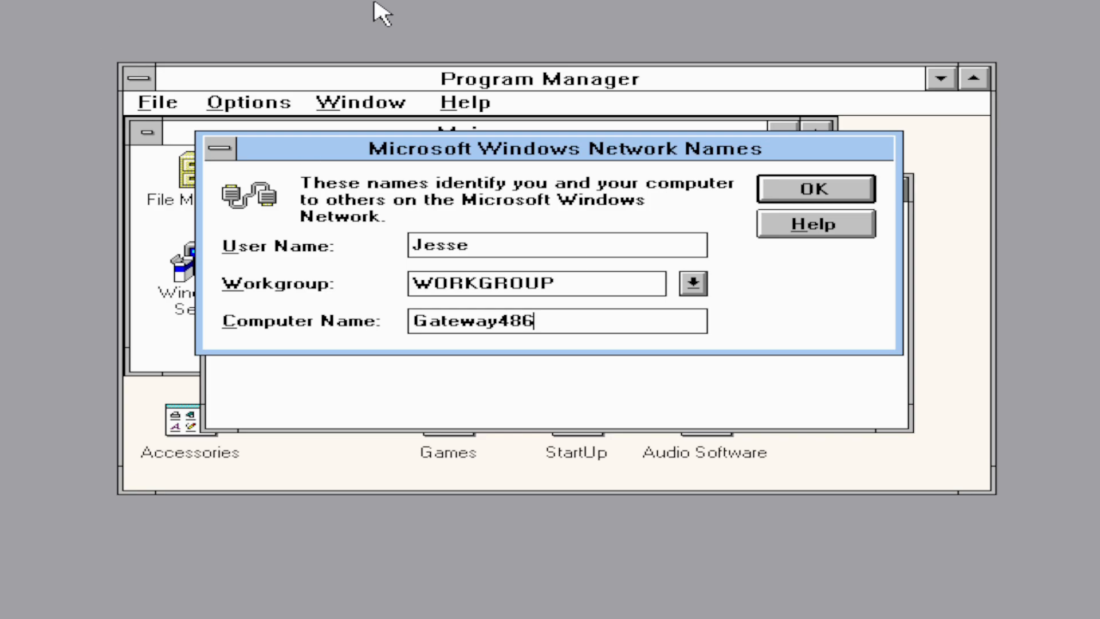
click(801, 194)
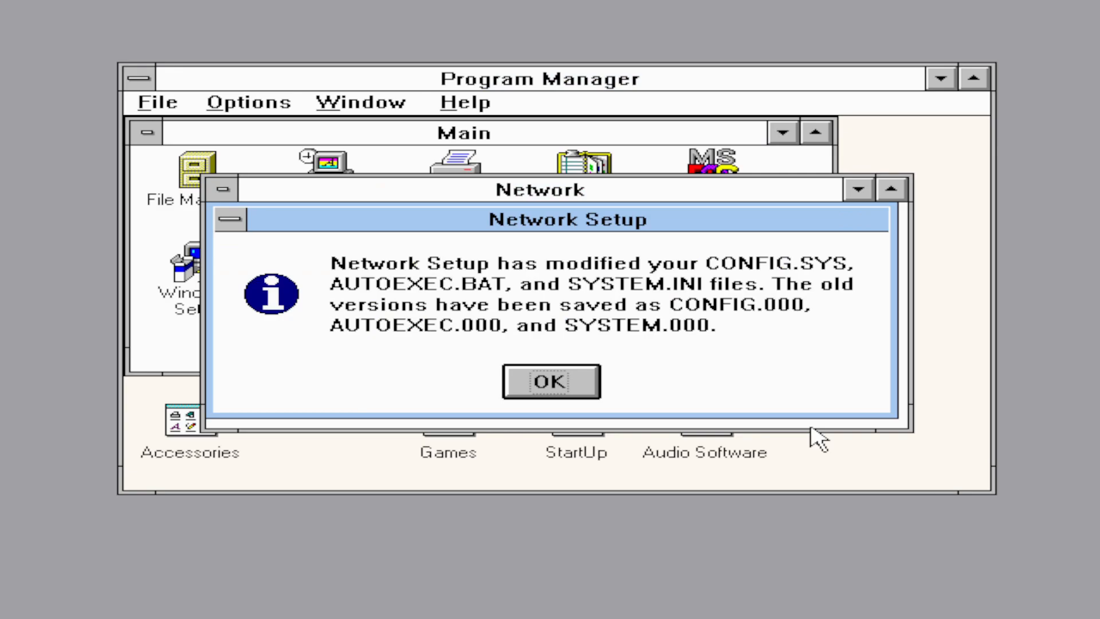
click(577, 378)
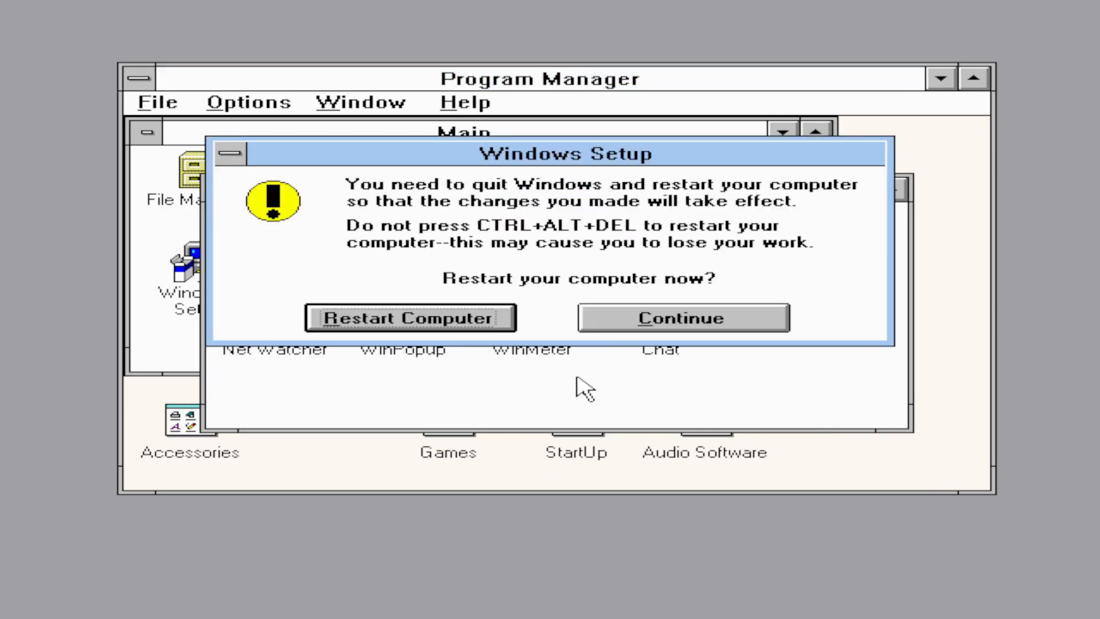
click(727, 326)
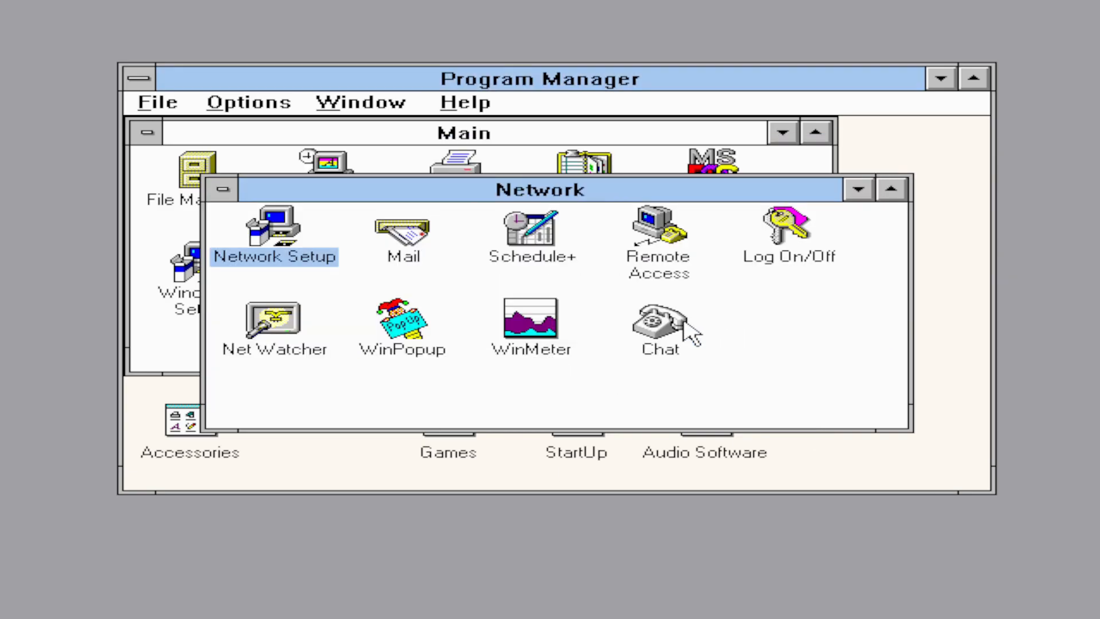
- Close the Network group and exit Windows from Program Manager's control box
double_click(224, 190)
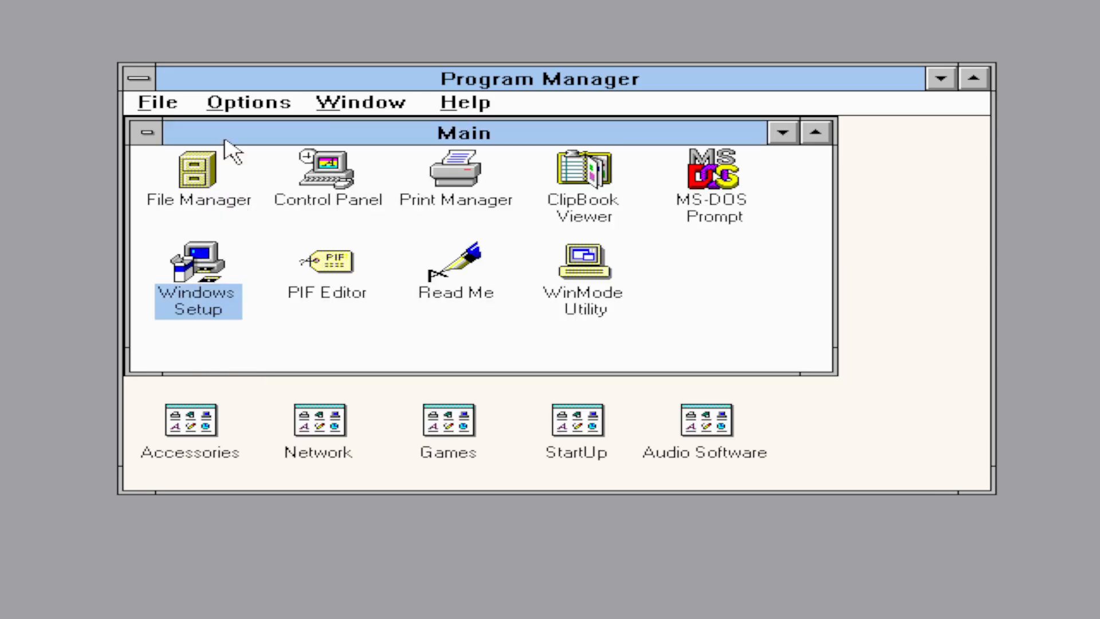
double_click(148, 86)
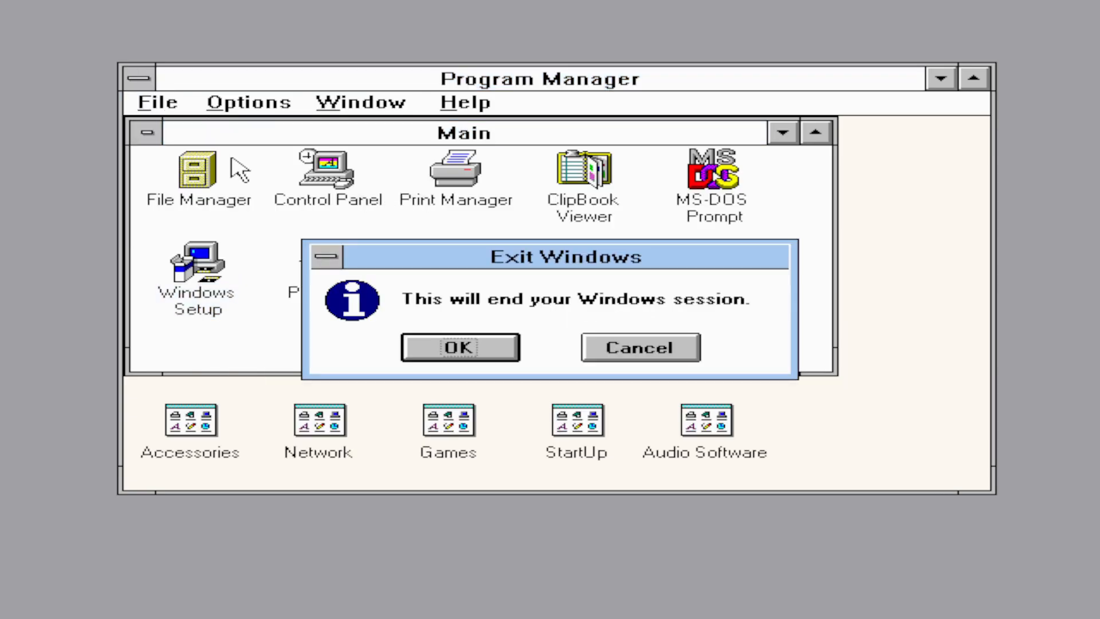
click(459, 348)
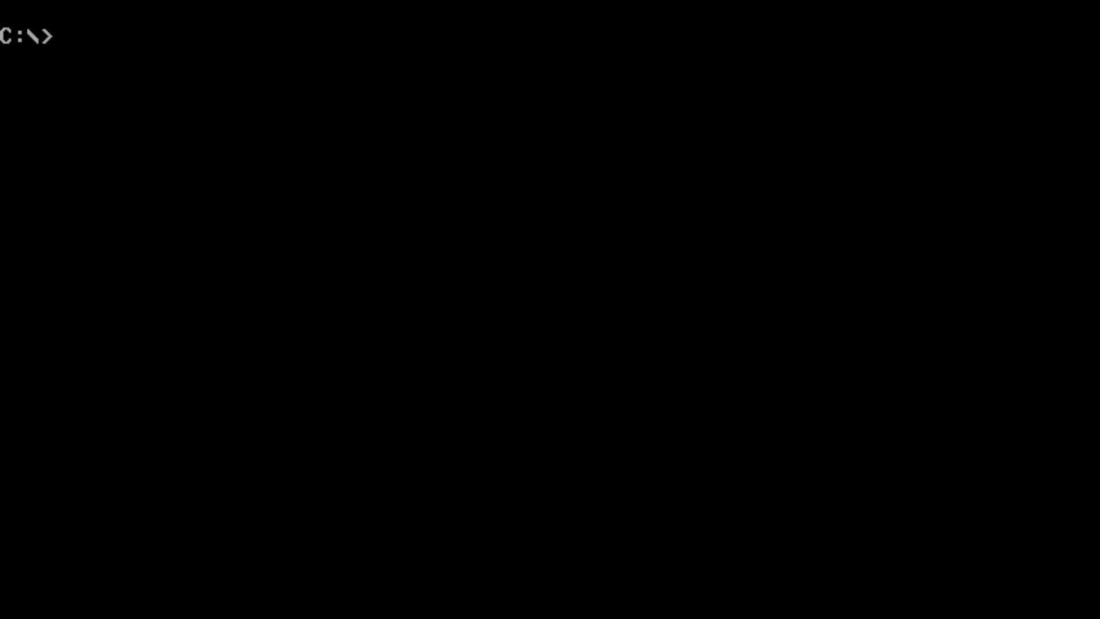
- List the floppy's files, switch to drive C and create the tcb32b folder
text(a:dir)
key(Return)
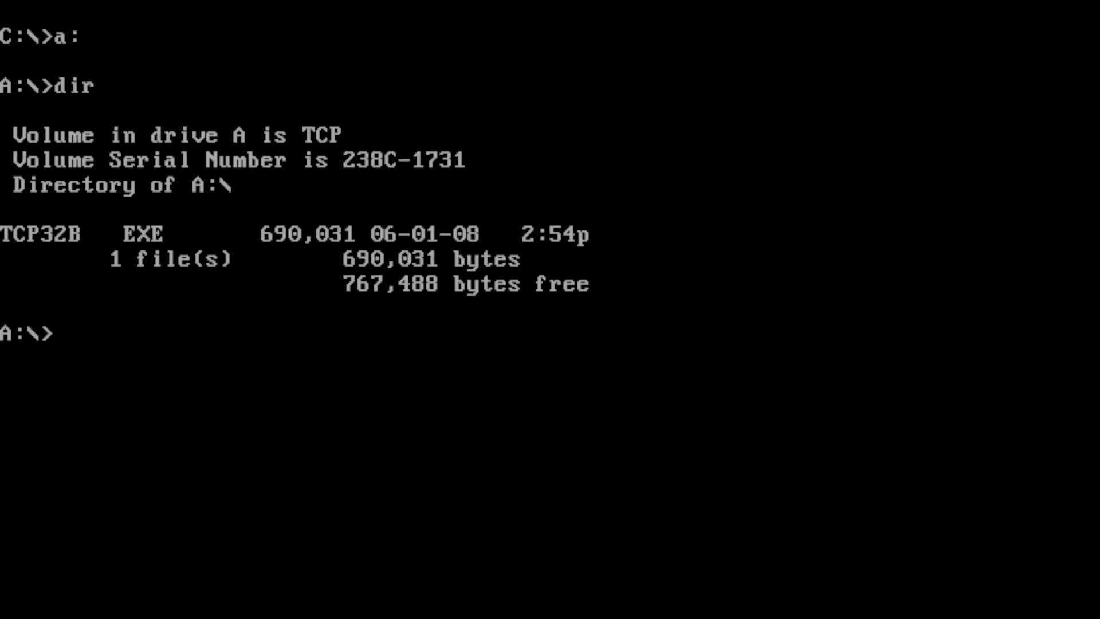
text(c:)
key(Return)
text(md)
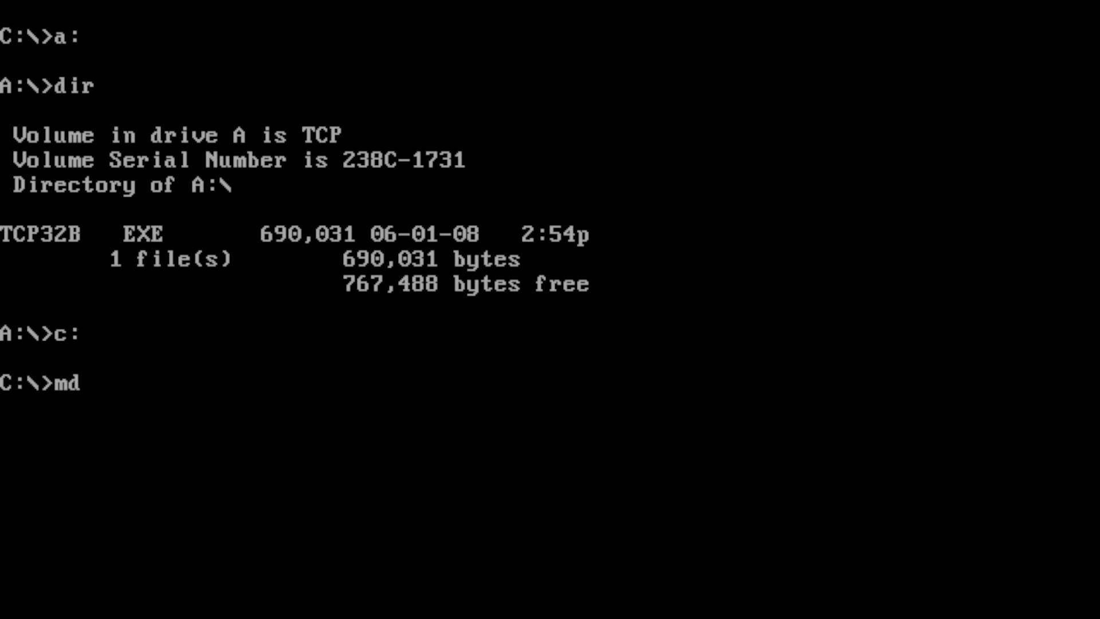
text( tcb32b)
key(Return)
- Extract the TCP32B archive from A: into C:\TCB32B, then return to C:\
text(cd)
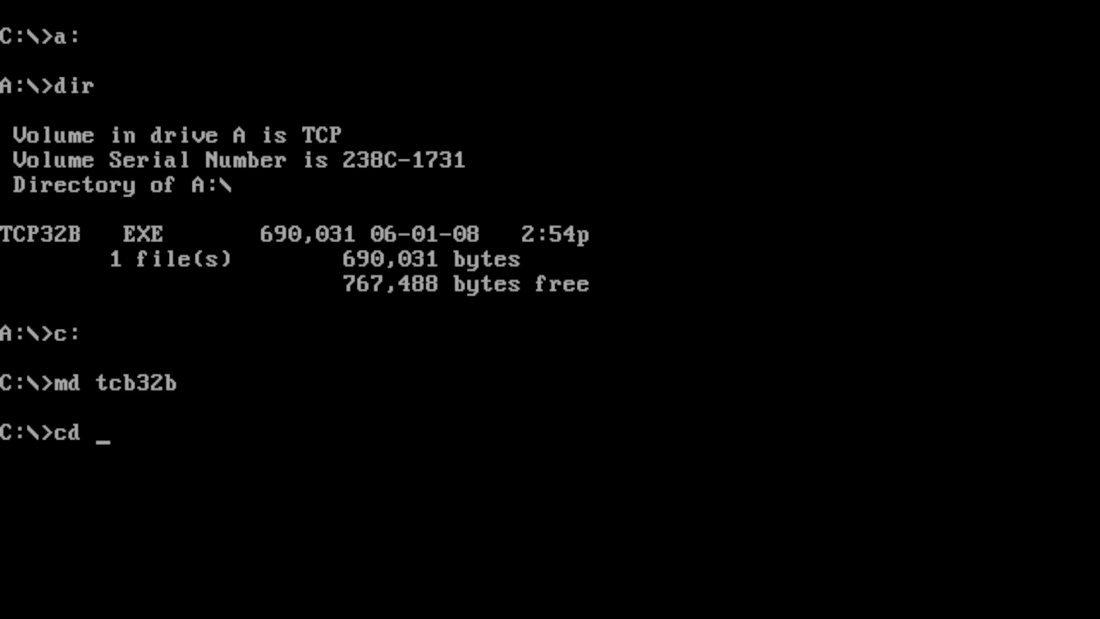
key(F3)
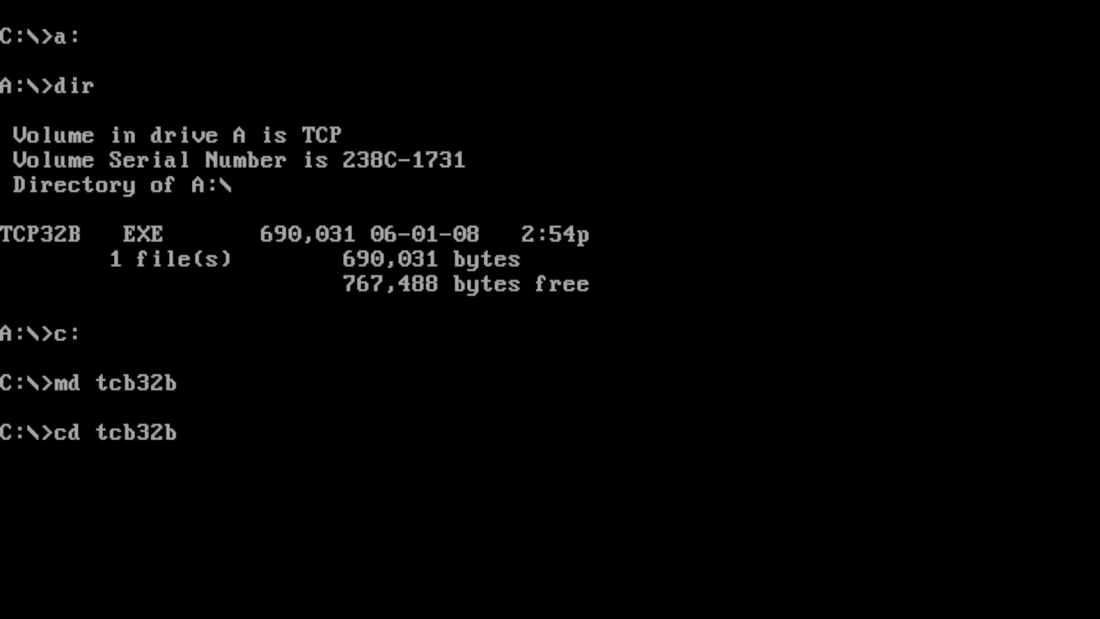
key(Return)
text(copy)
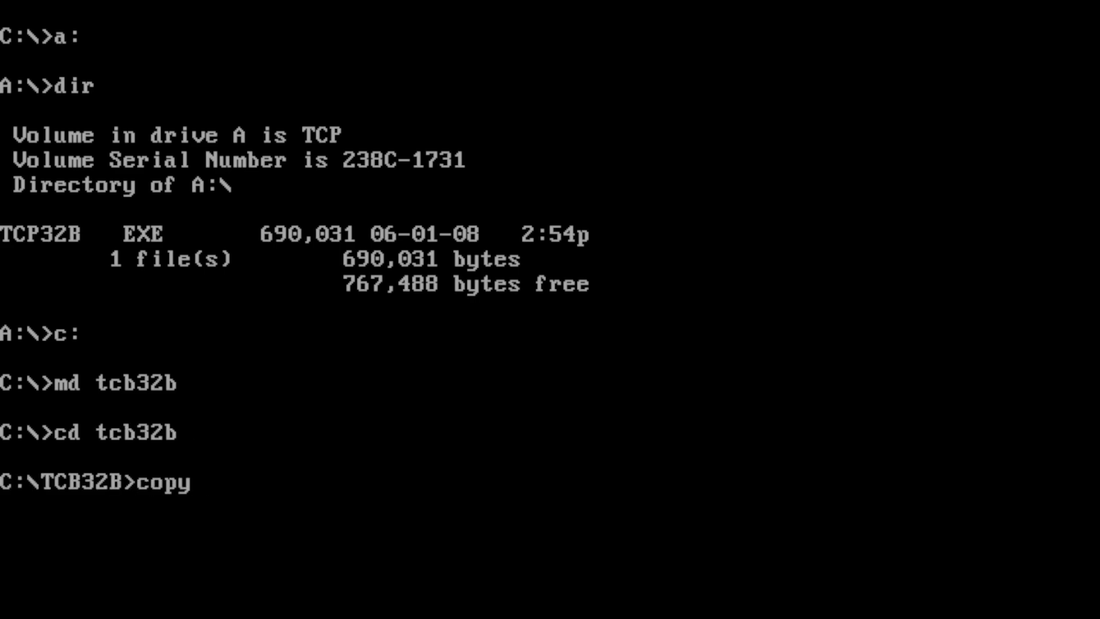
text( a:\)
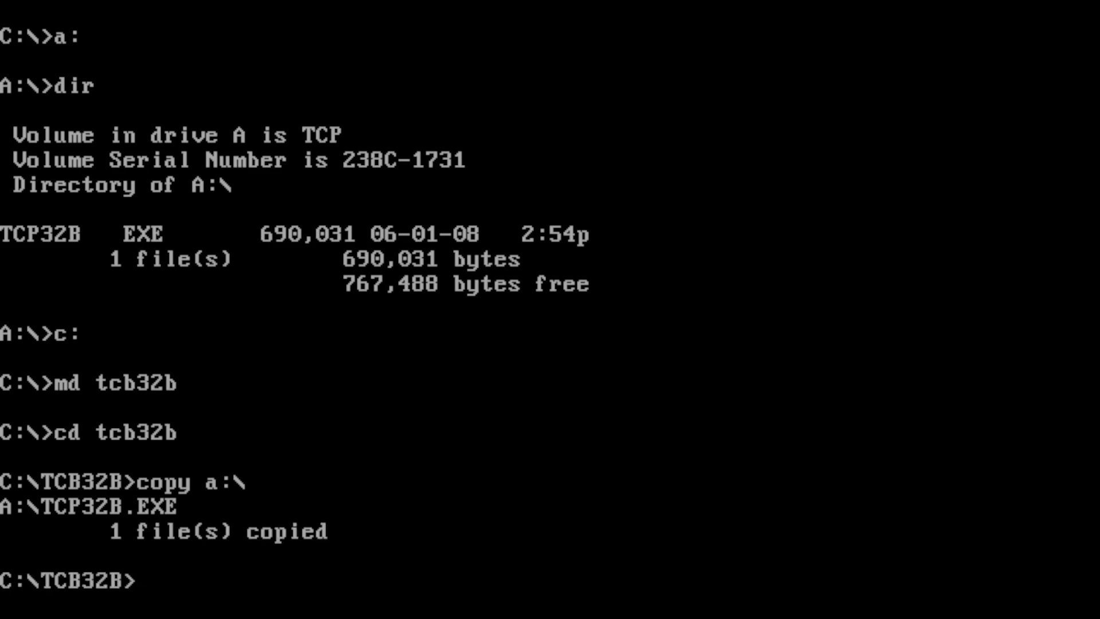
text(tcp32b)
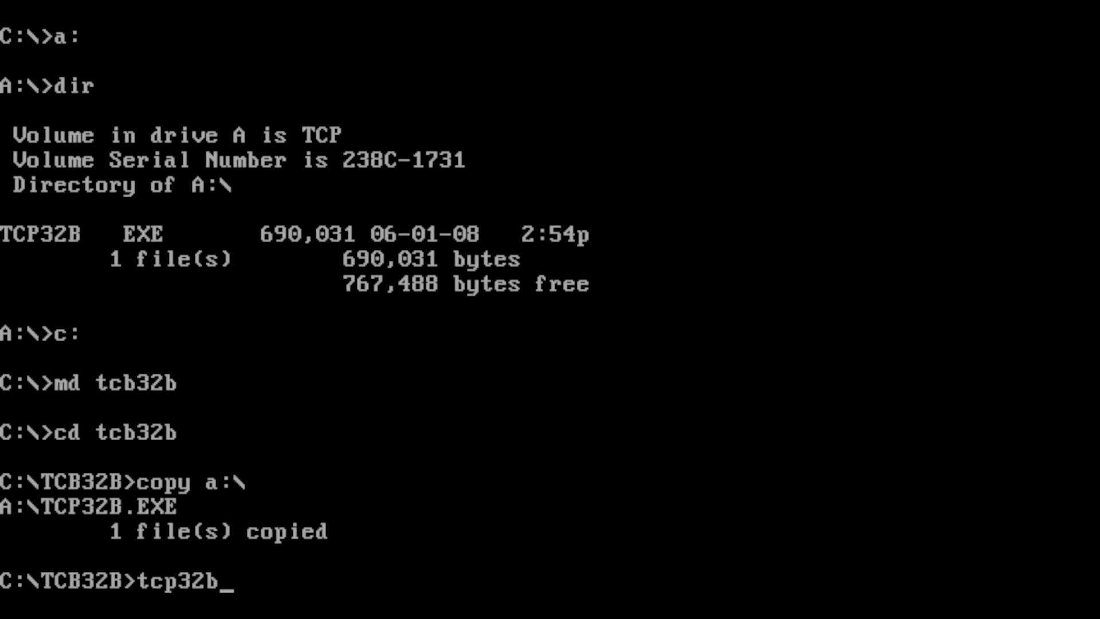
key(Return)
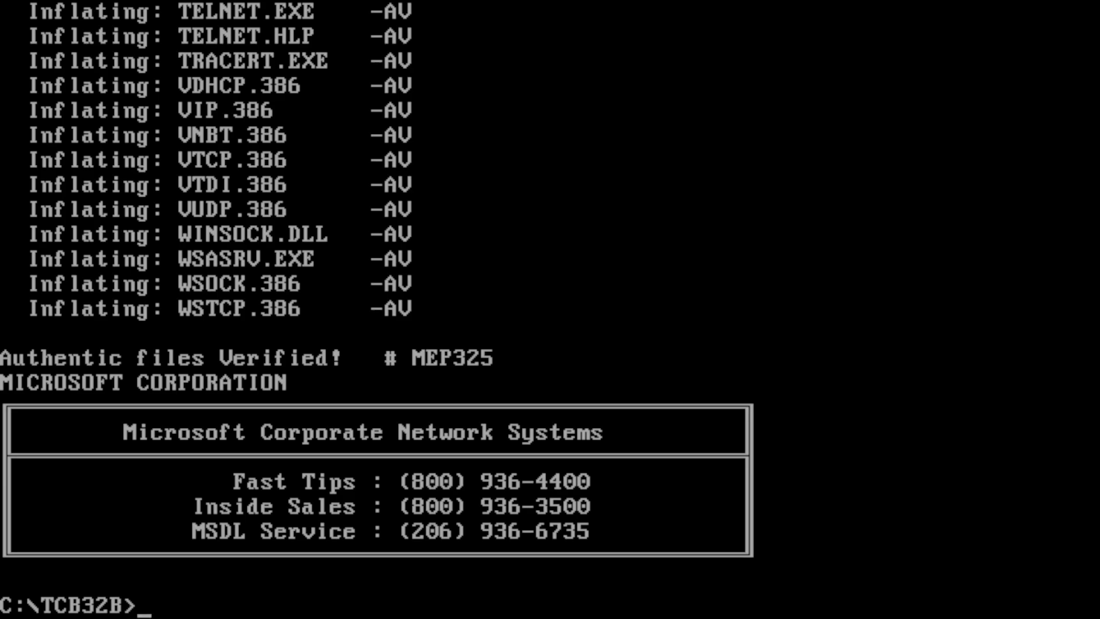
text(cd..)
key(Return)
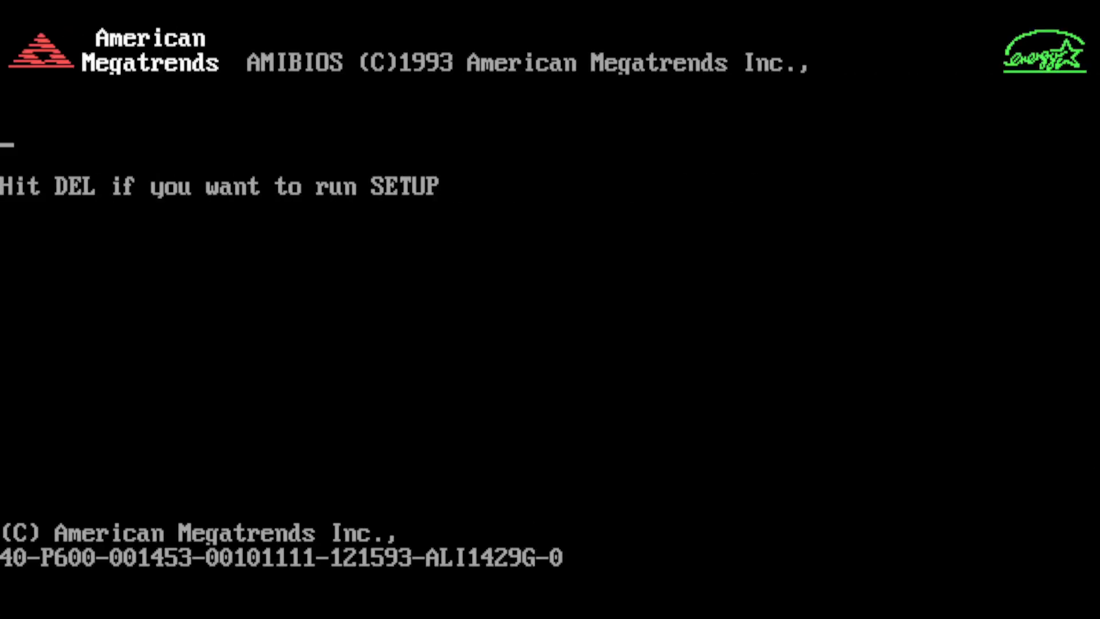
- After reboot, start Windows with win, confirm logon and decline the password-list file
key(Delete)
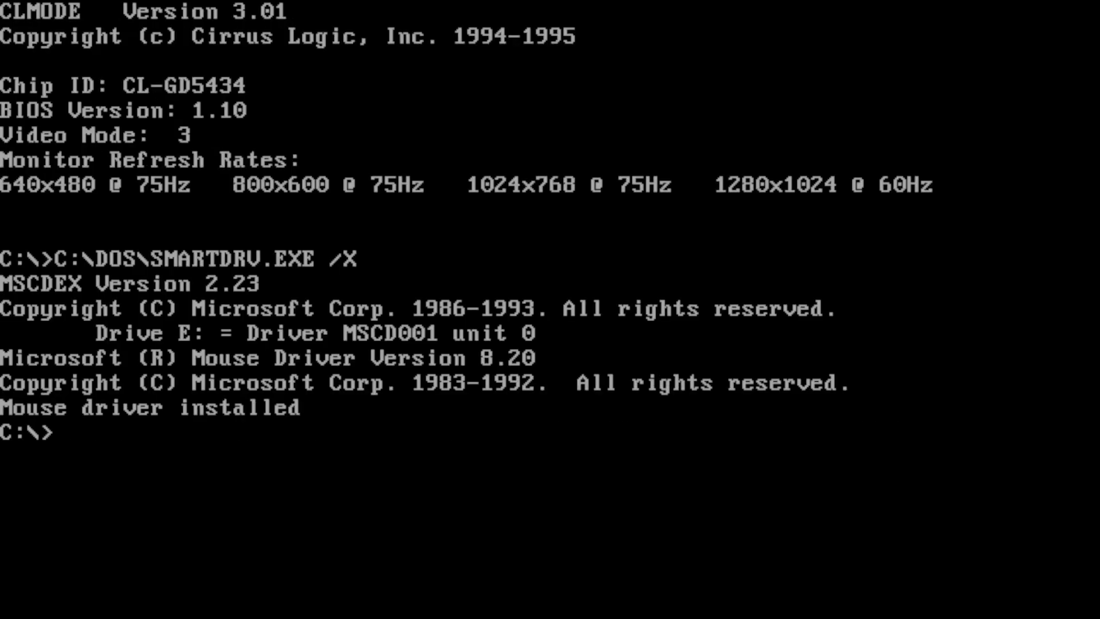
text(win)
key(Return)
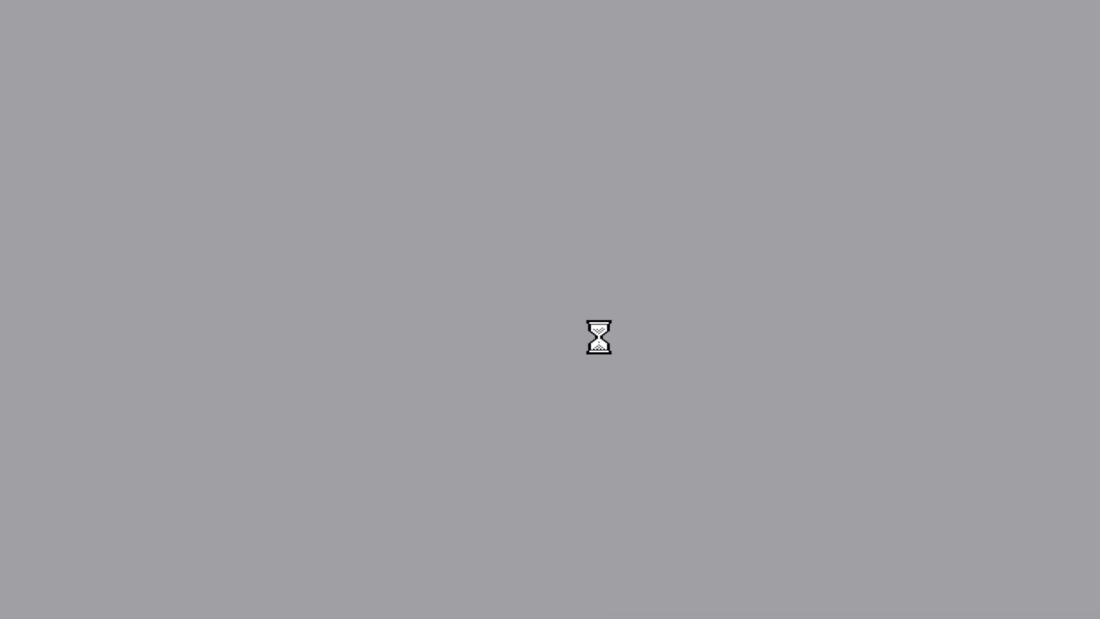
key(Return)
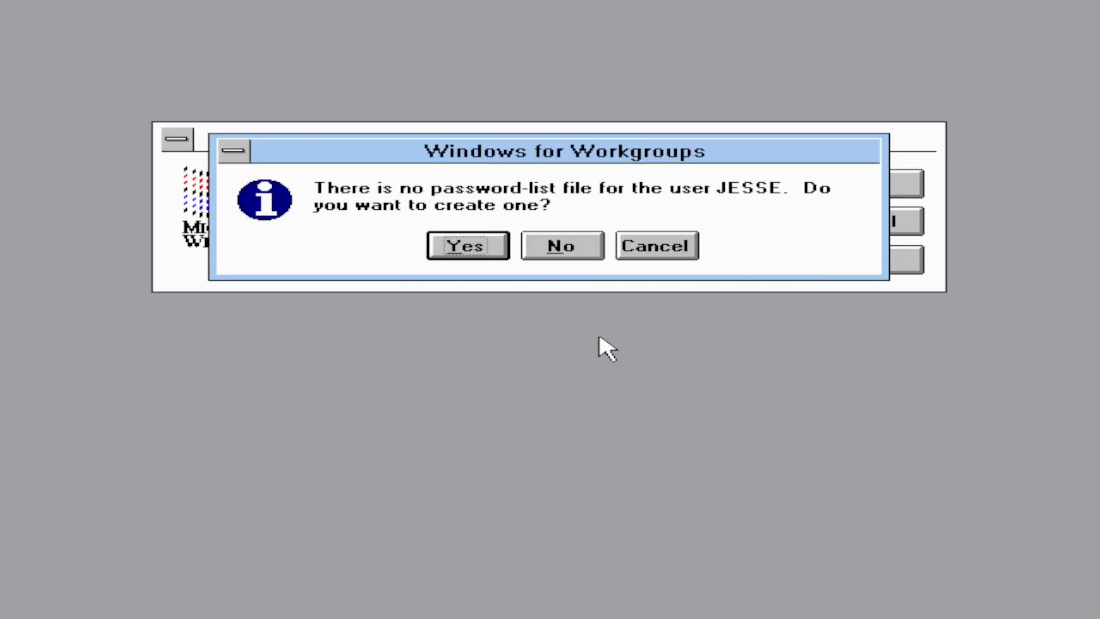
key(Tab)
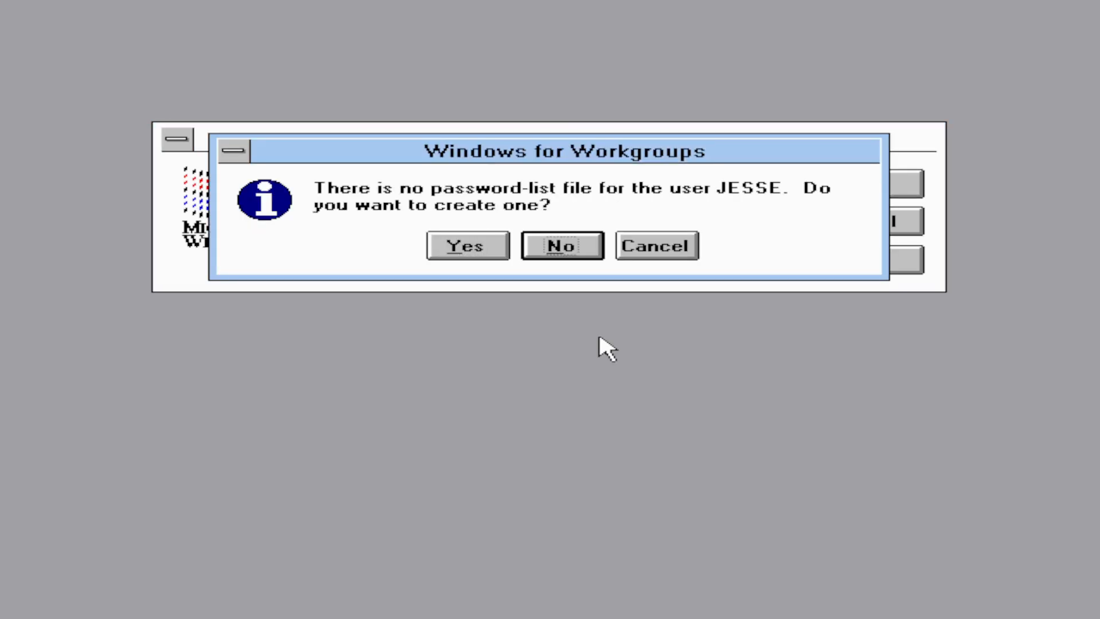
key(Return)
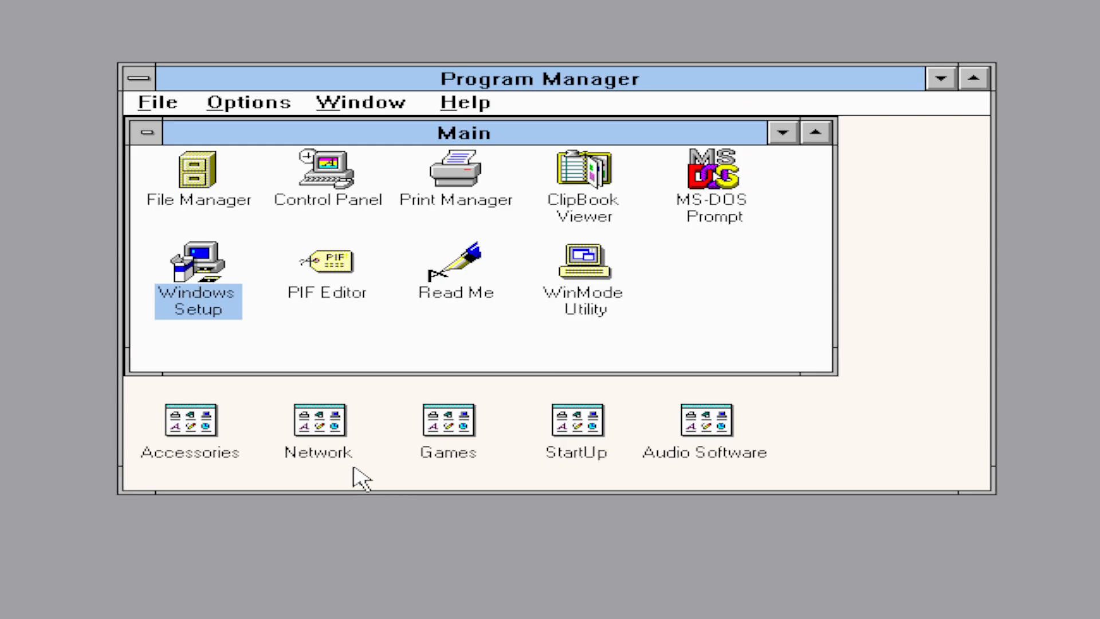
- In Network Setup, try adding an unlisted protocol from the path c:\tcp32b
double_click(337, 436)
double_click(262, 256)
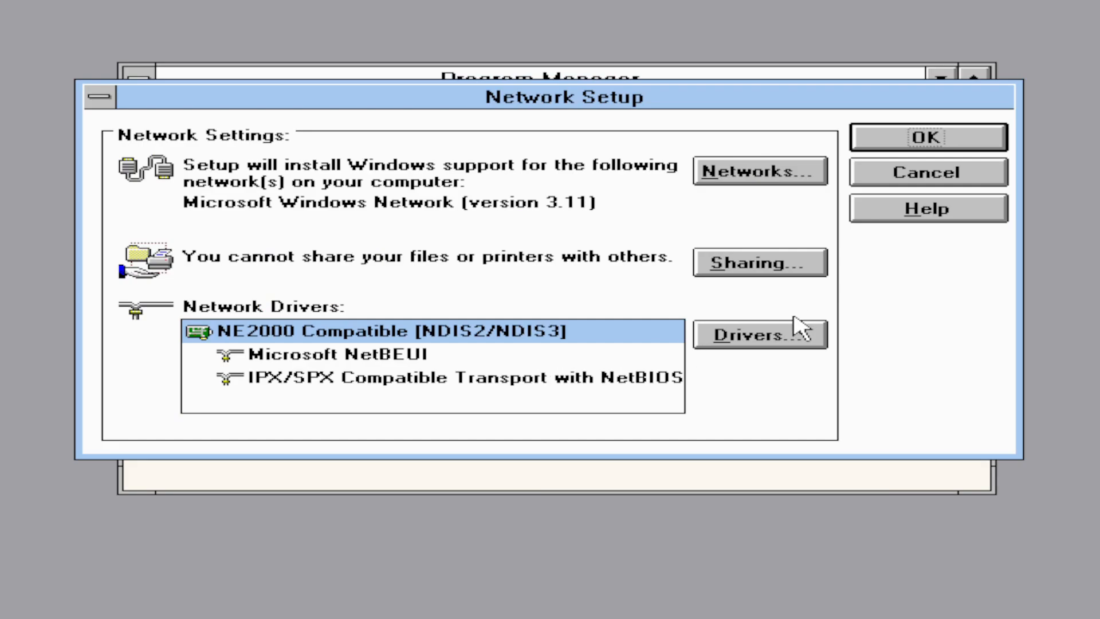
click(756, 338)
click(970, 250)
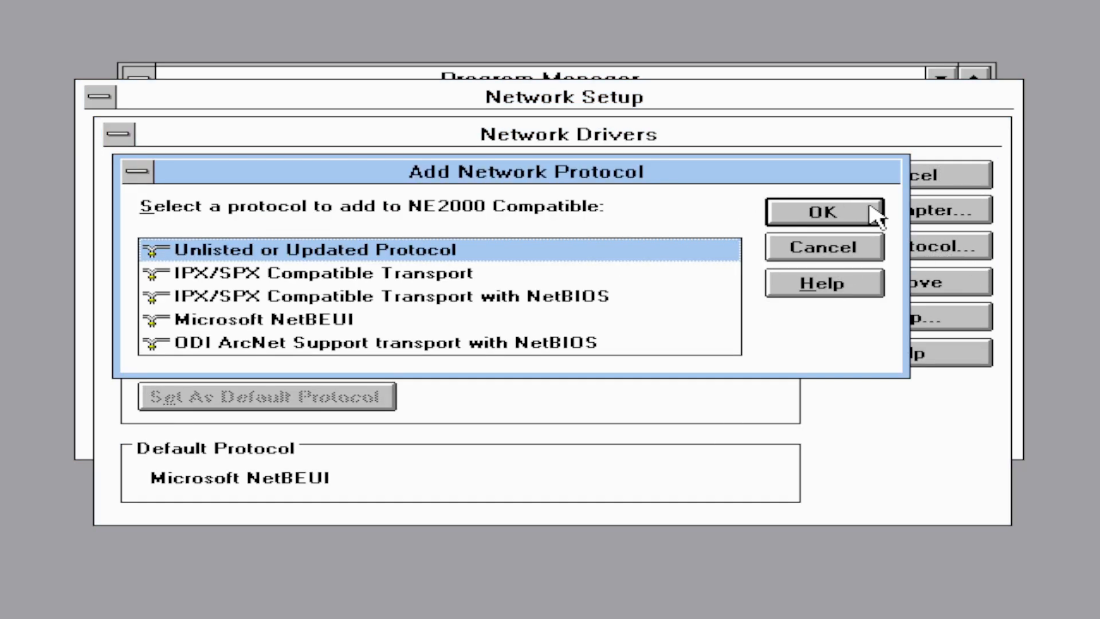
click(876, 217)
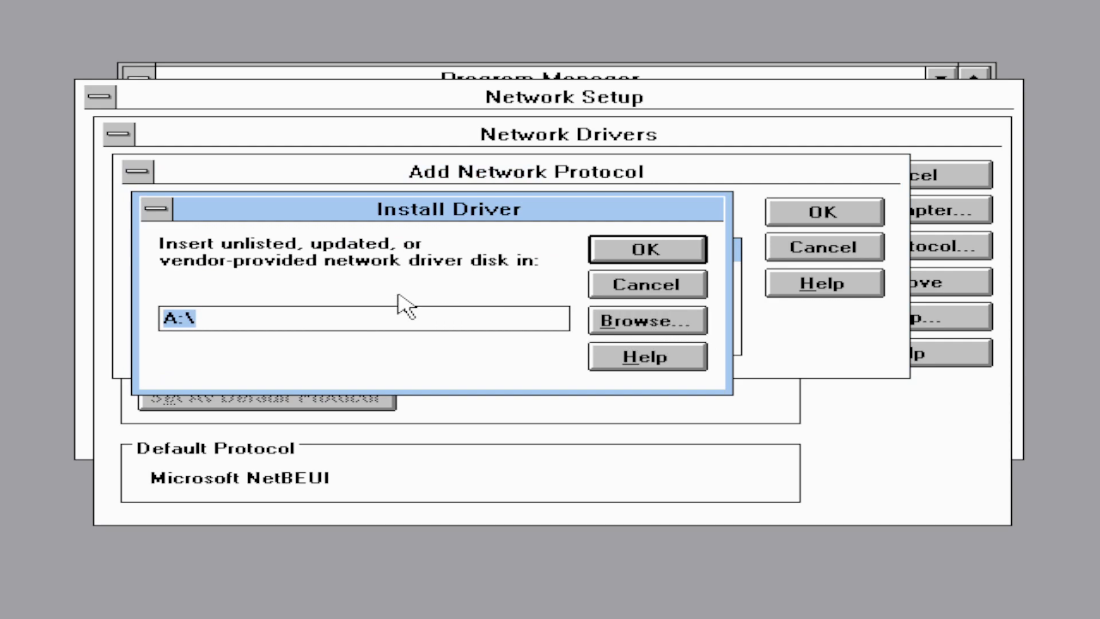
text(c:	)
text(cp32b)
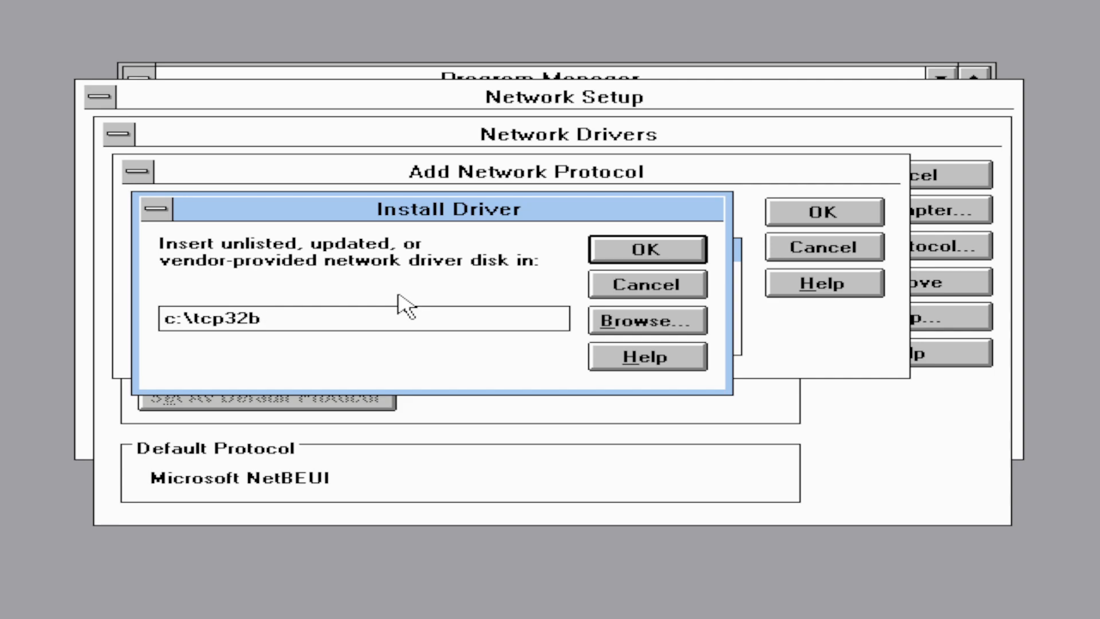
key(Return)
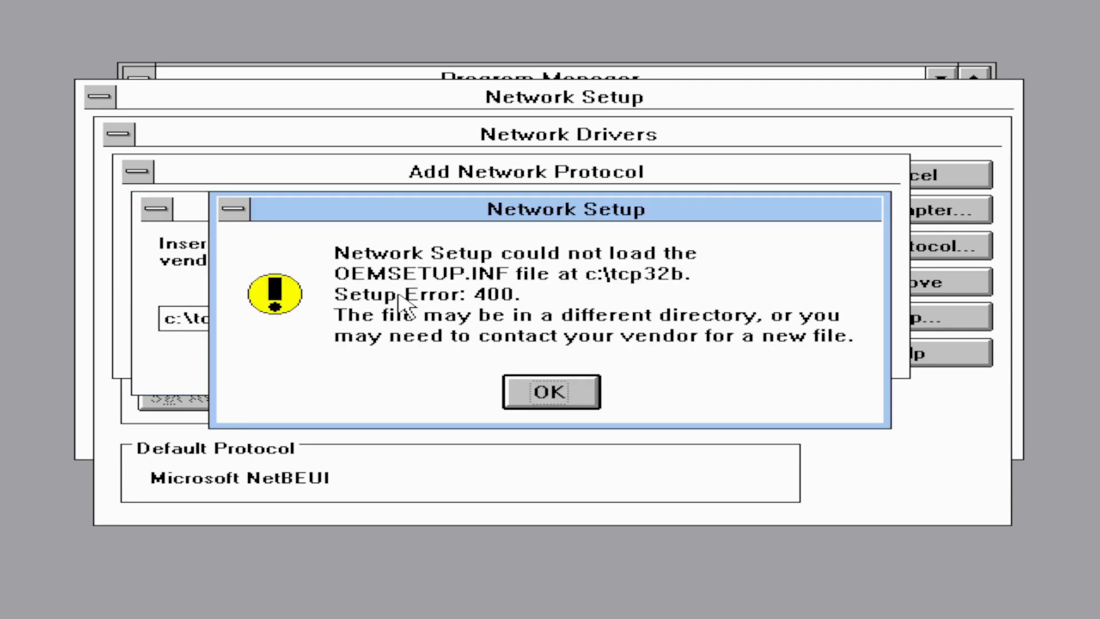
- Dismiss the load error, browse to C:\TCB32B and install Microsoft TCP/IP-32 3.11b
click(578, 397)
click(643, 324)
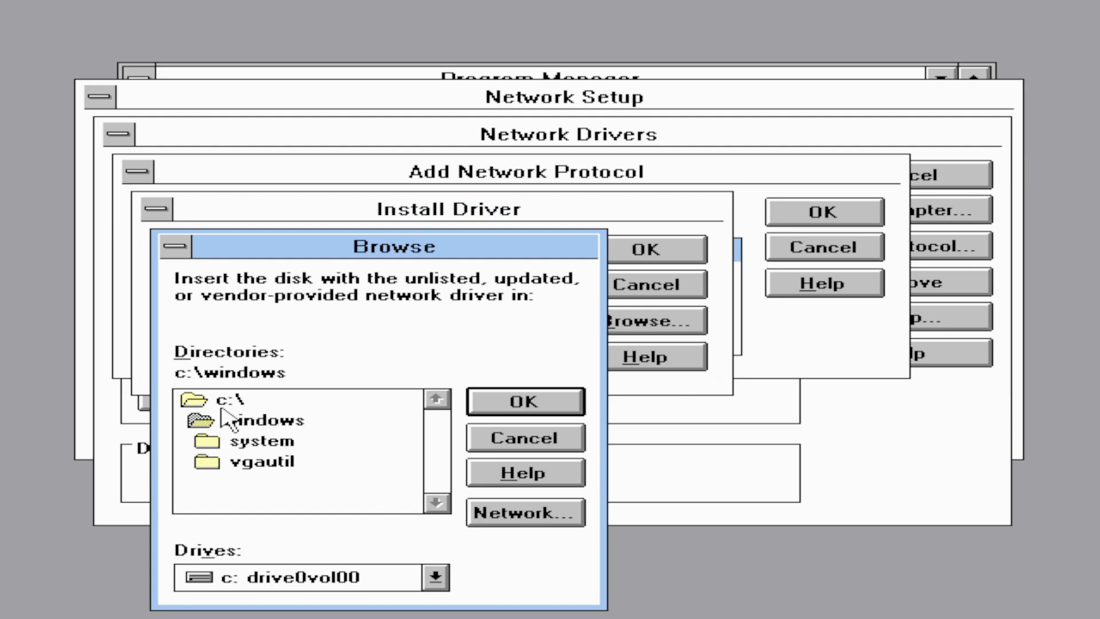
double_click(228, 401)
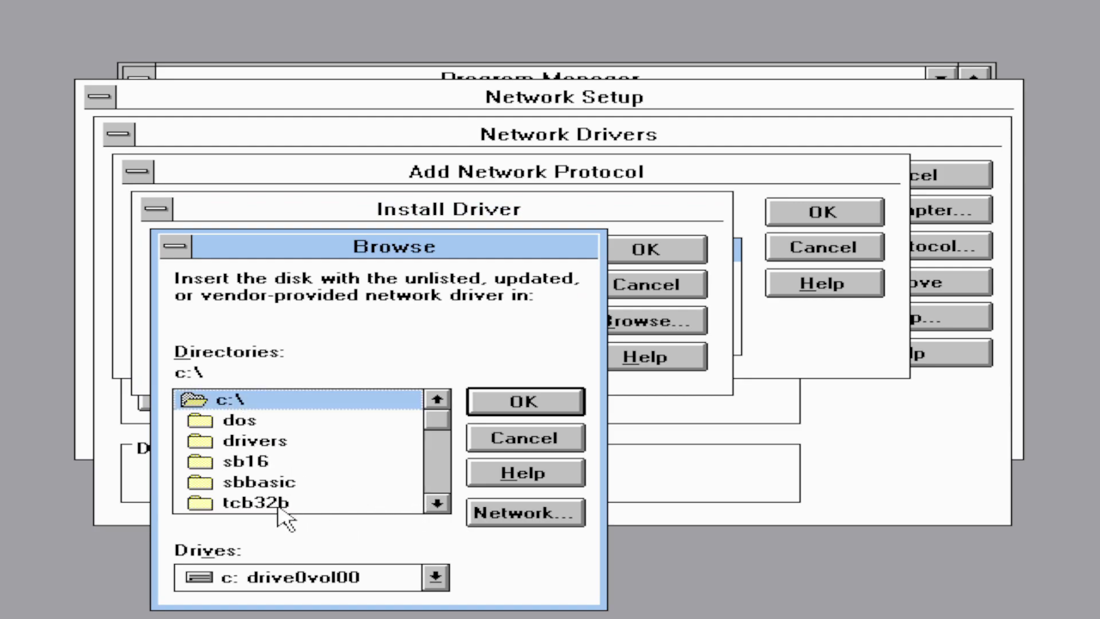
double_click(279, 504)
click(515, 404)
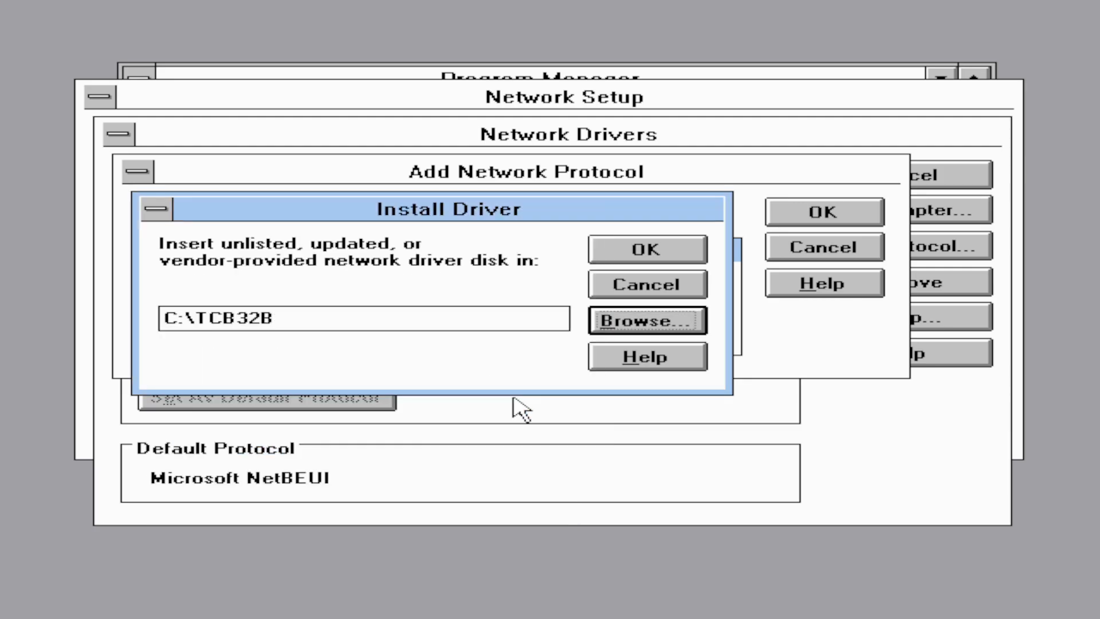
click(655, 250)
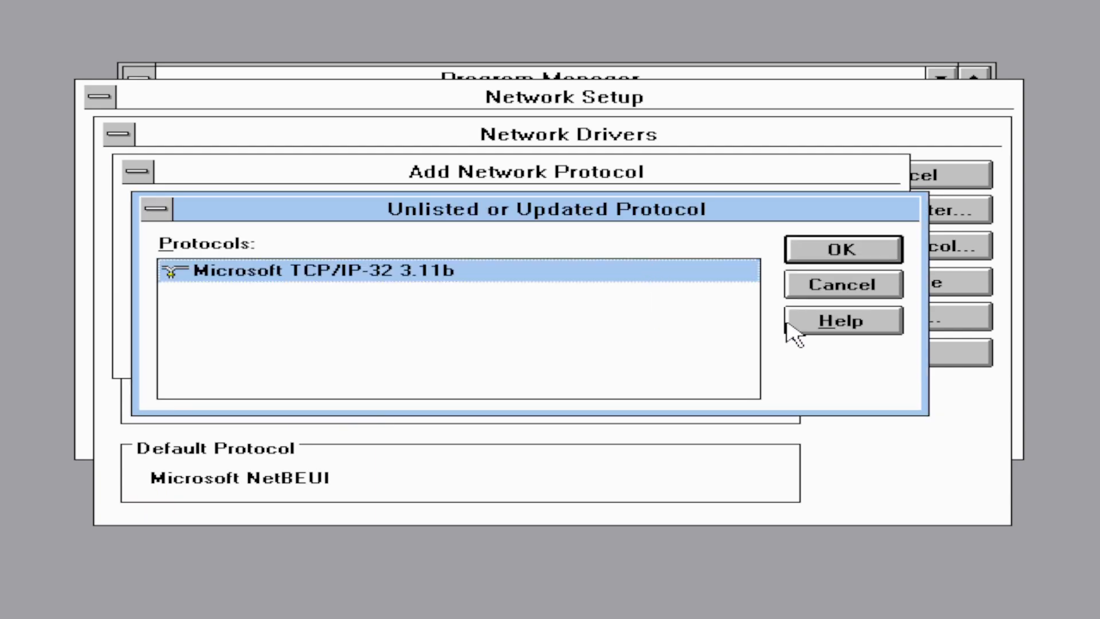
click(851, 248)
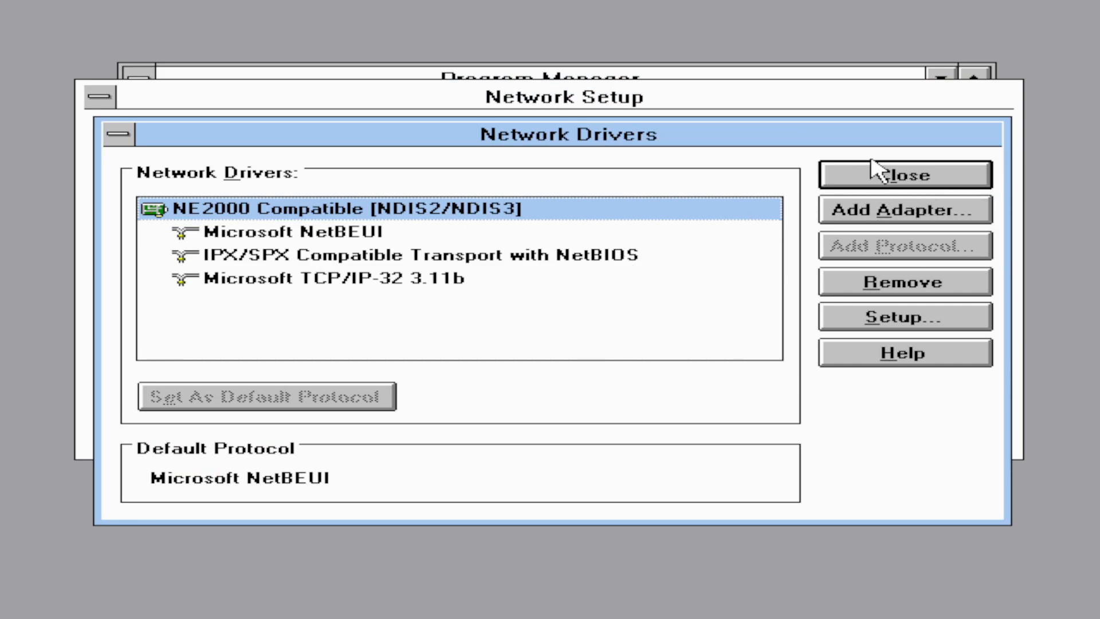
- Make Microsoft TCP/IP-32 3.11b the default protocol and close the drivers list
click(362, 280)
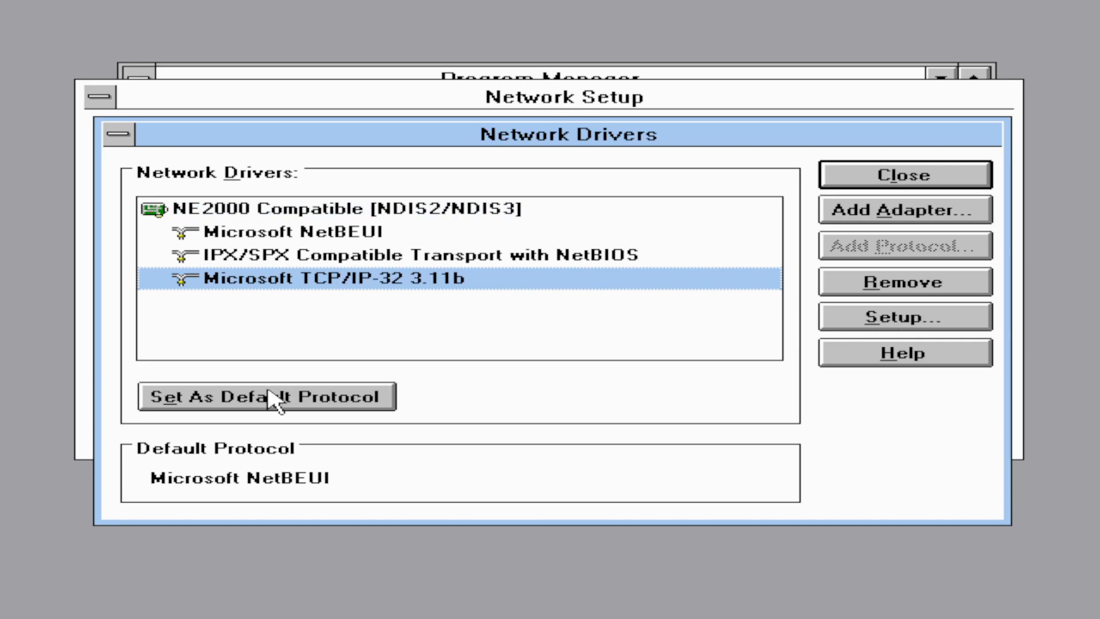
click(283, 394)
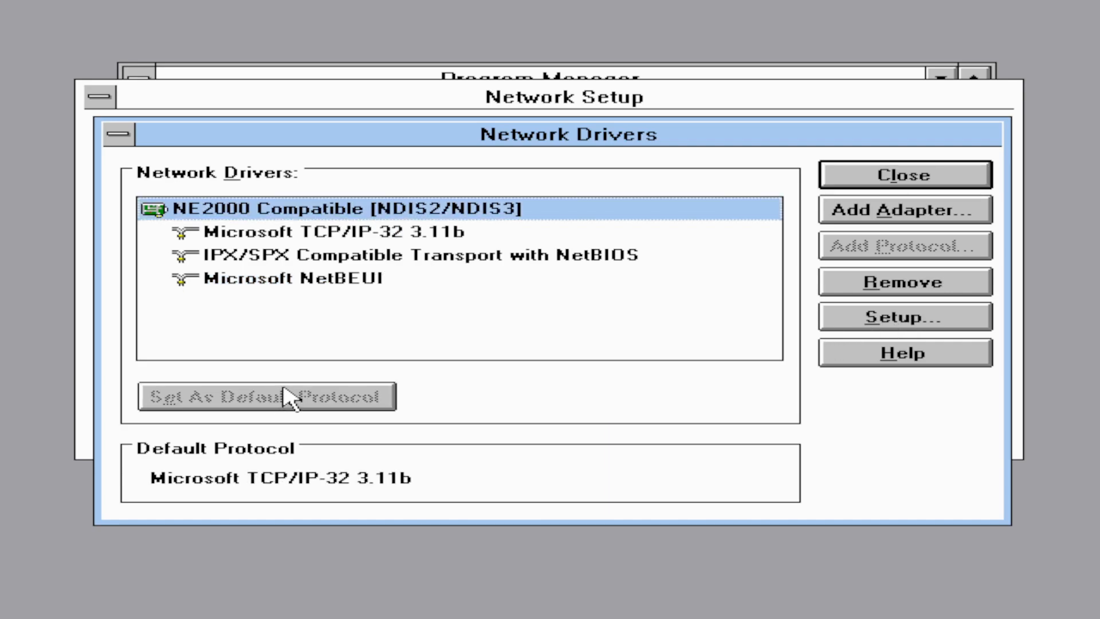
click(904, 178)
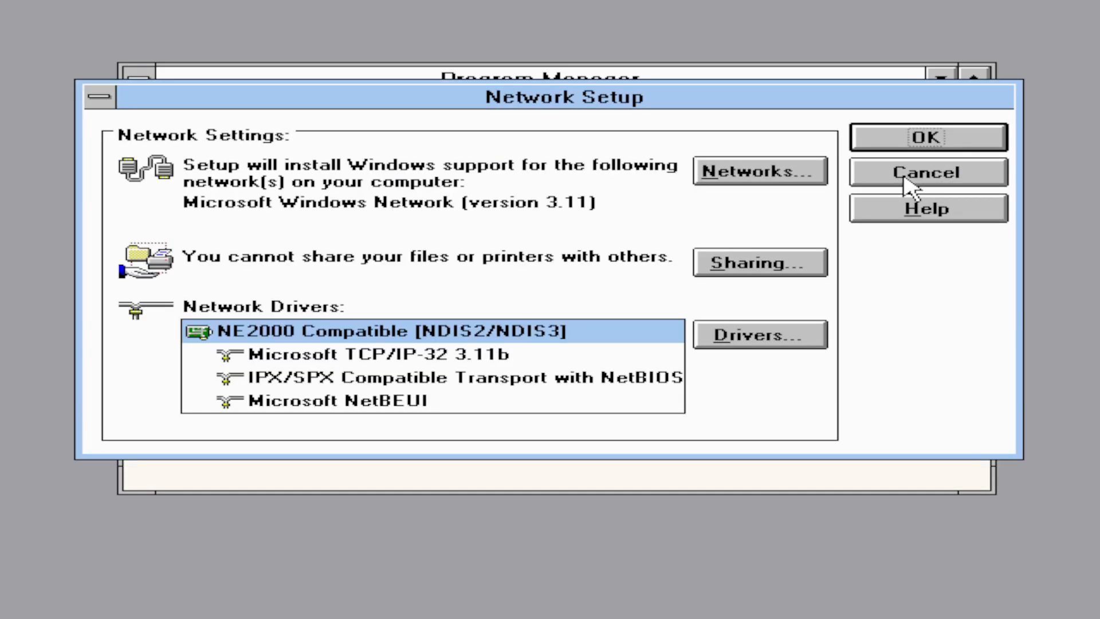
- Enable automatic DHCP configuration, finish network setup and postpone the restart
click(899, 137)
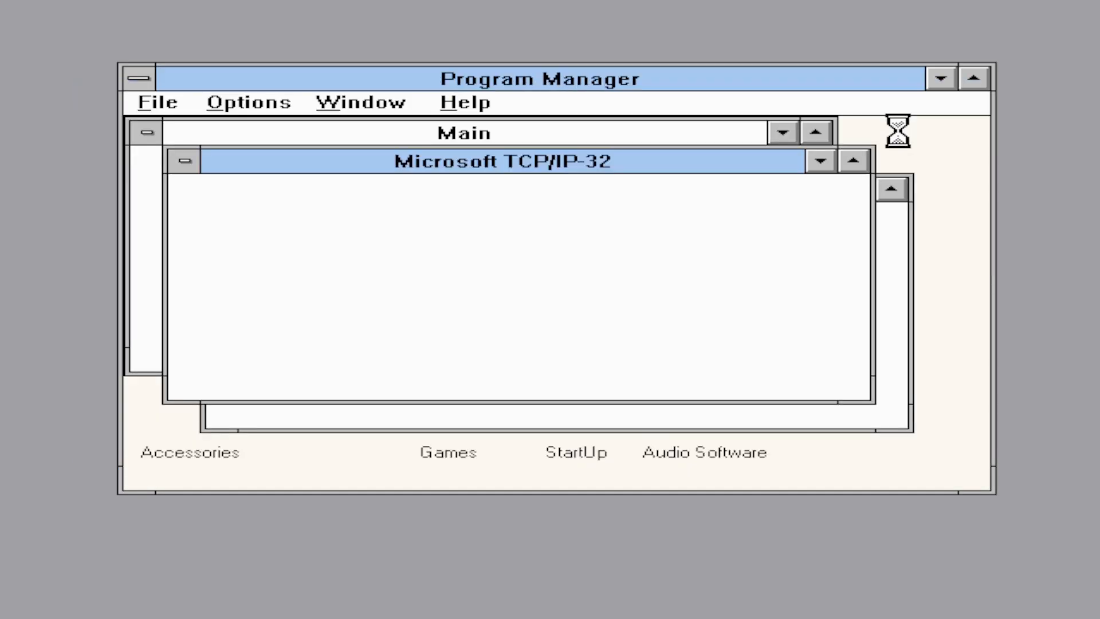
click(514, 122)
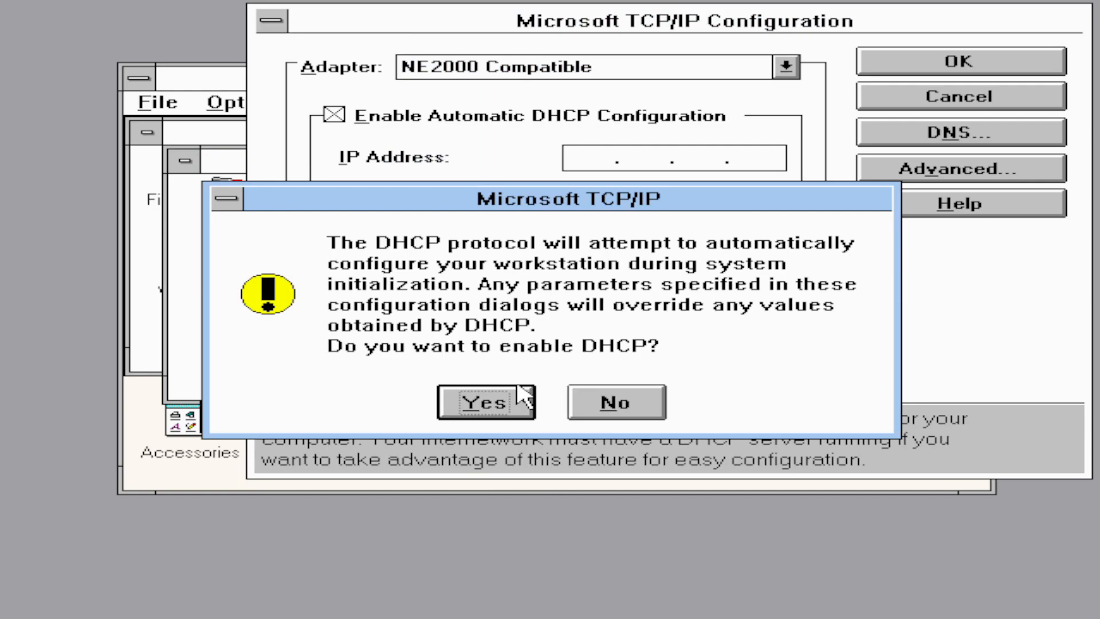
click(503, 395)
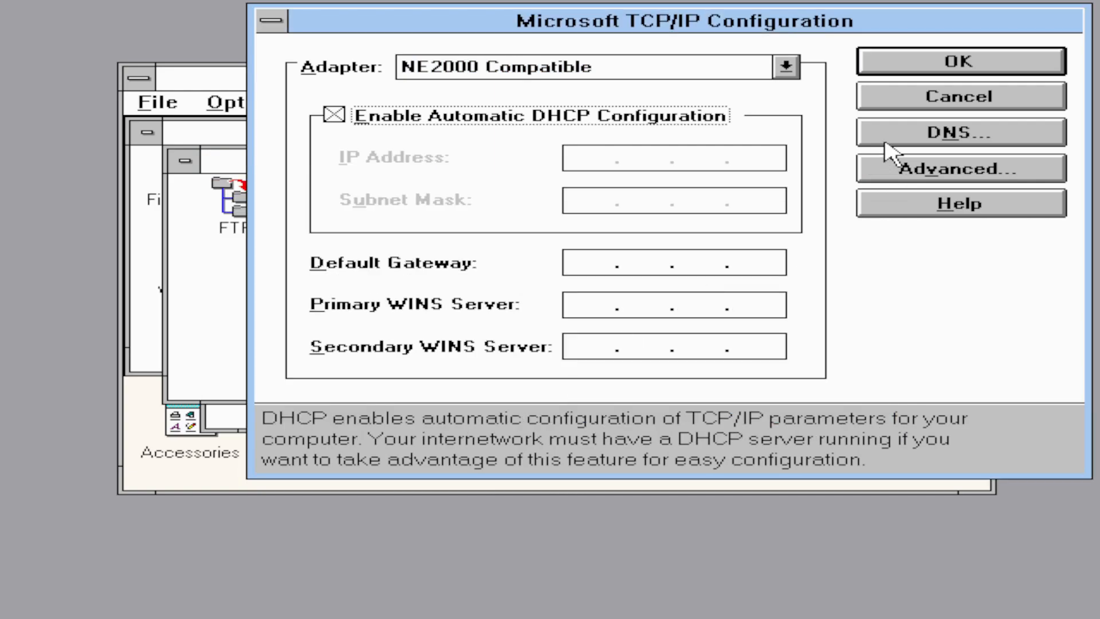
click(903, 68)
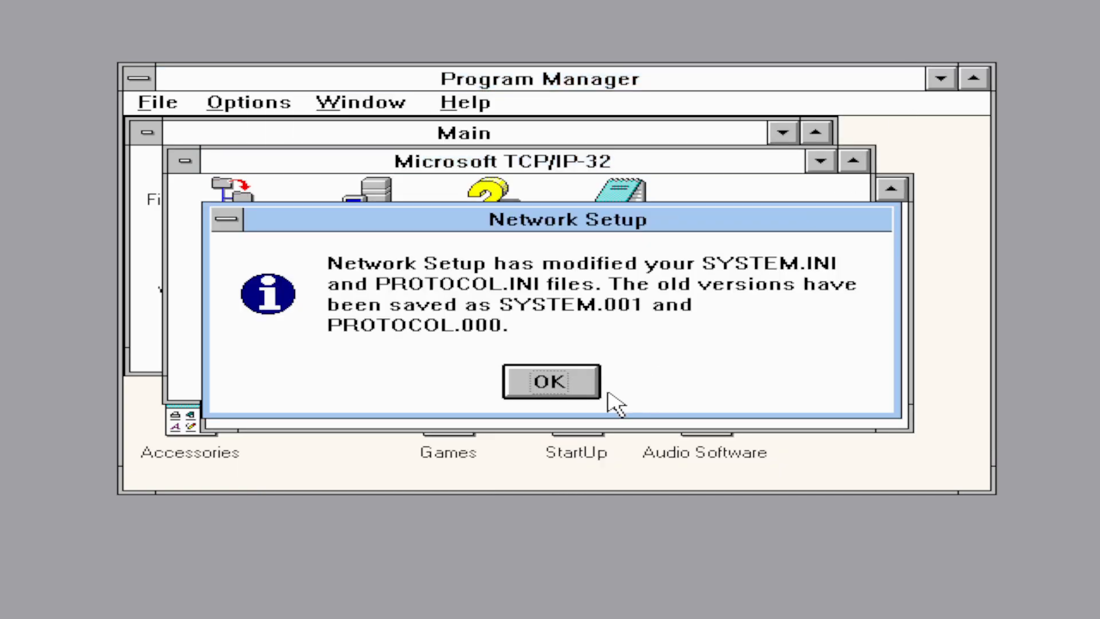
click(595, 386)
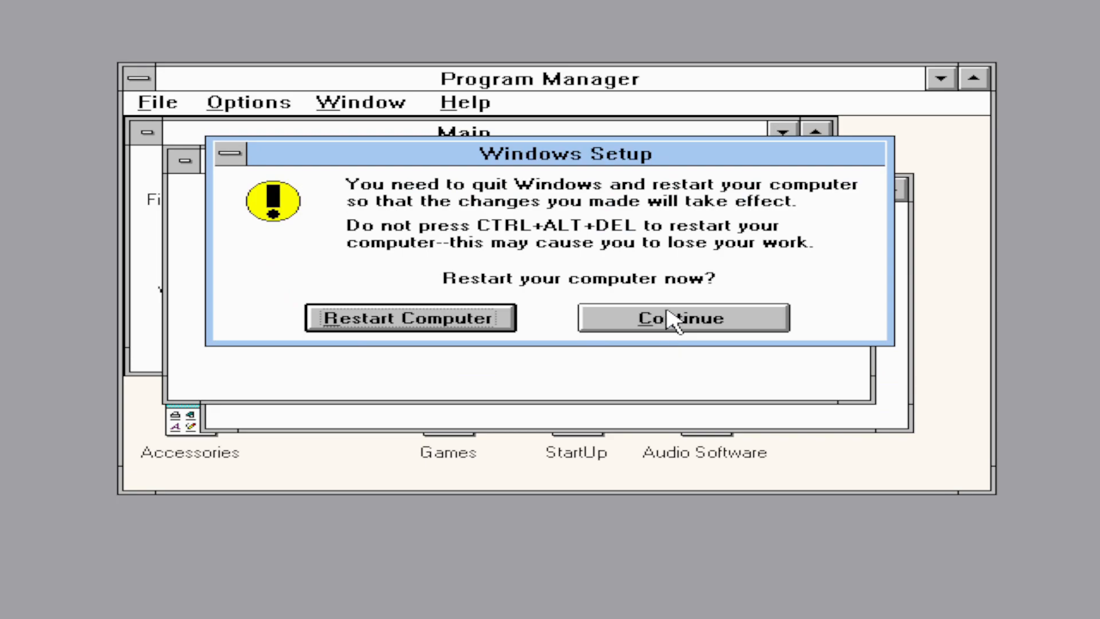
click(668, 317)
- Minimize the TCP/IP-32 and Network groups, then exit Windows from Program Manager
click(186, 165)
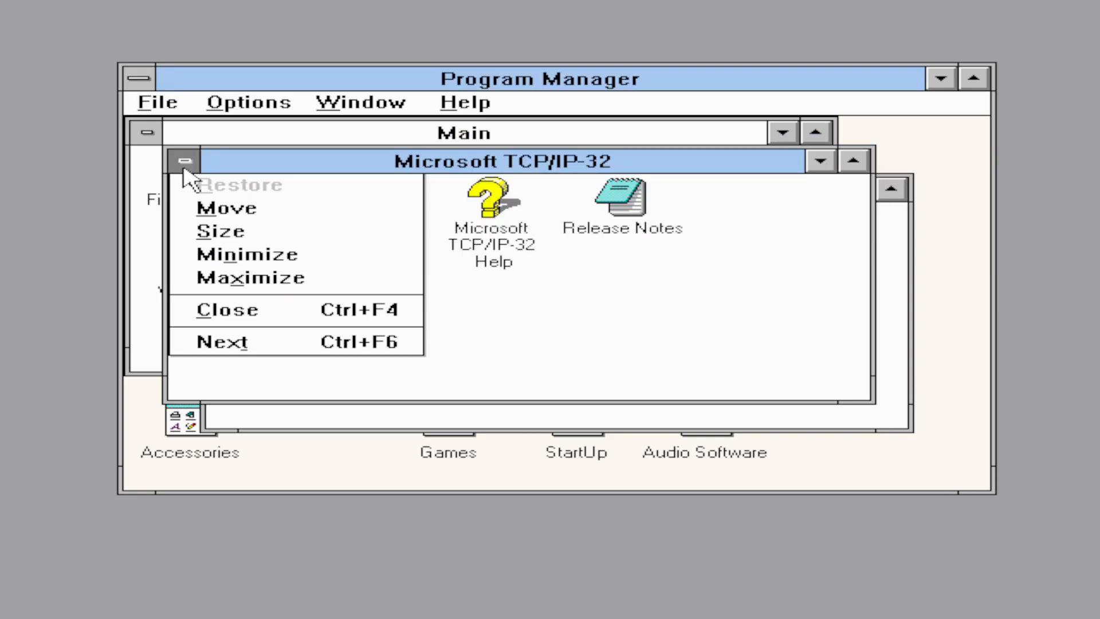
key(n)
click(221, 189)
key(n)
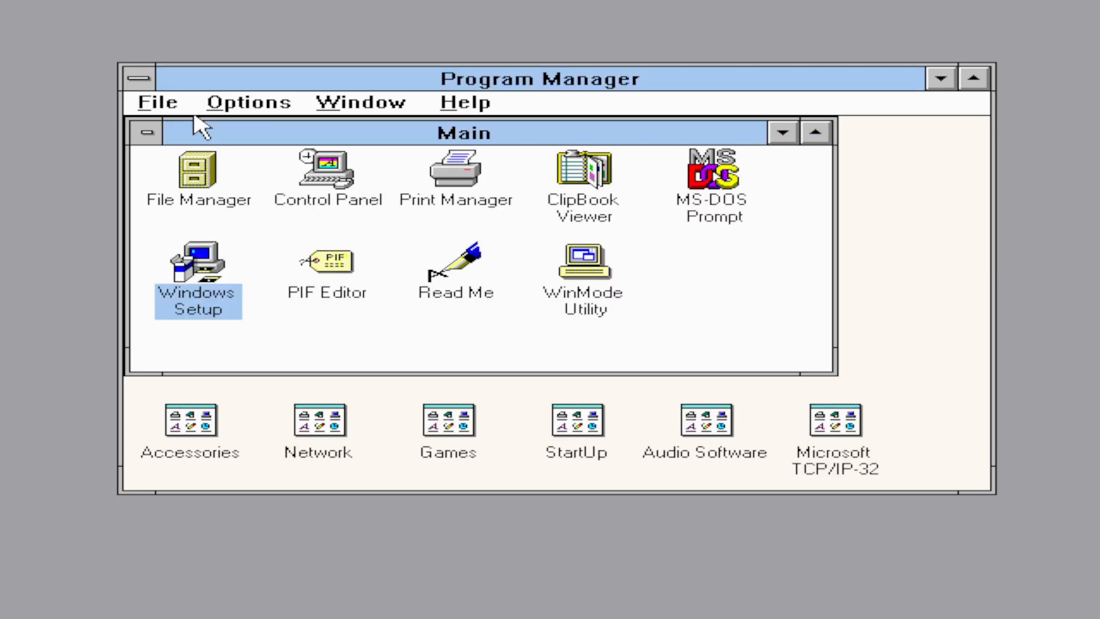
click(132, 89)
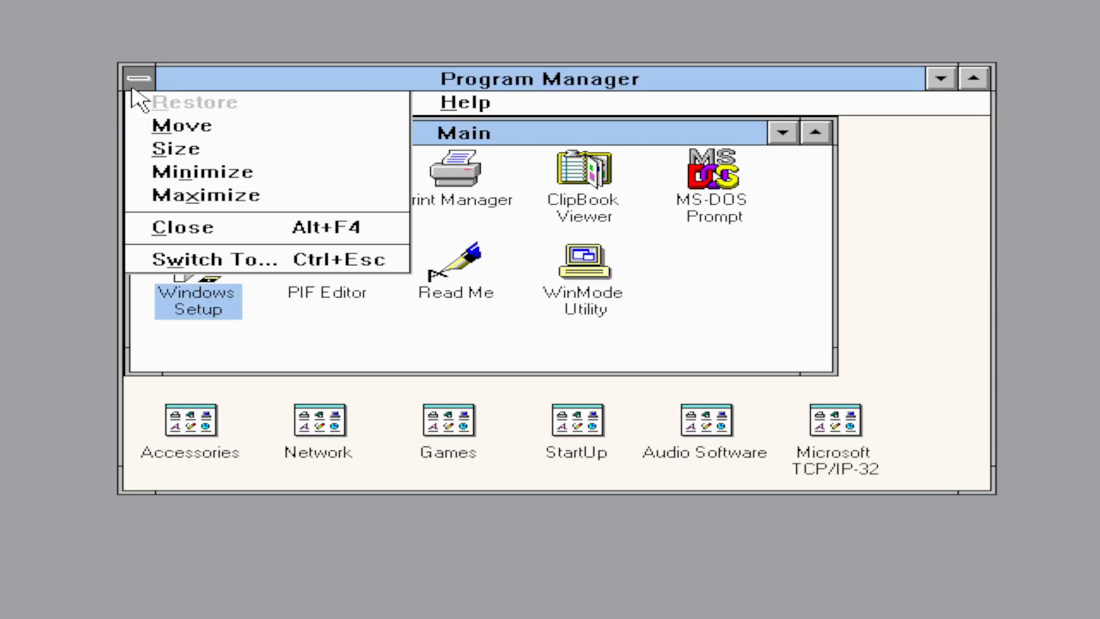
click(175, 234)
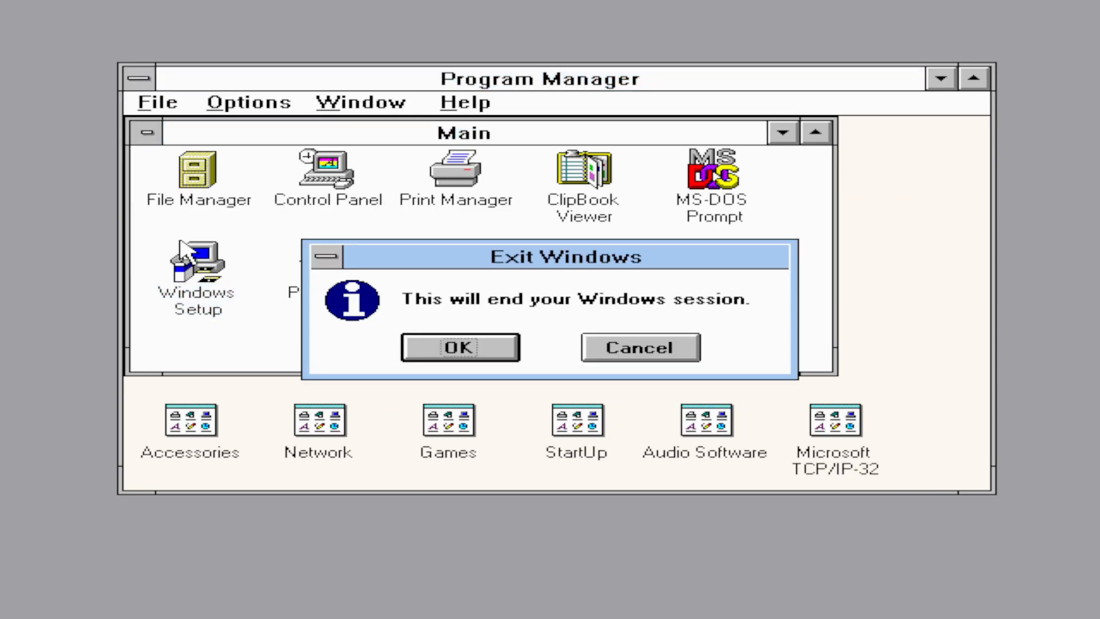
click(456, 347)
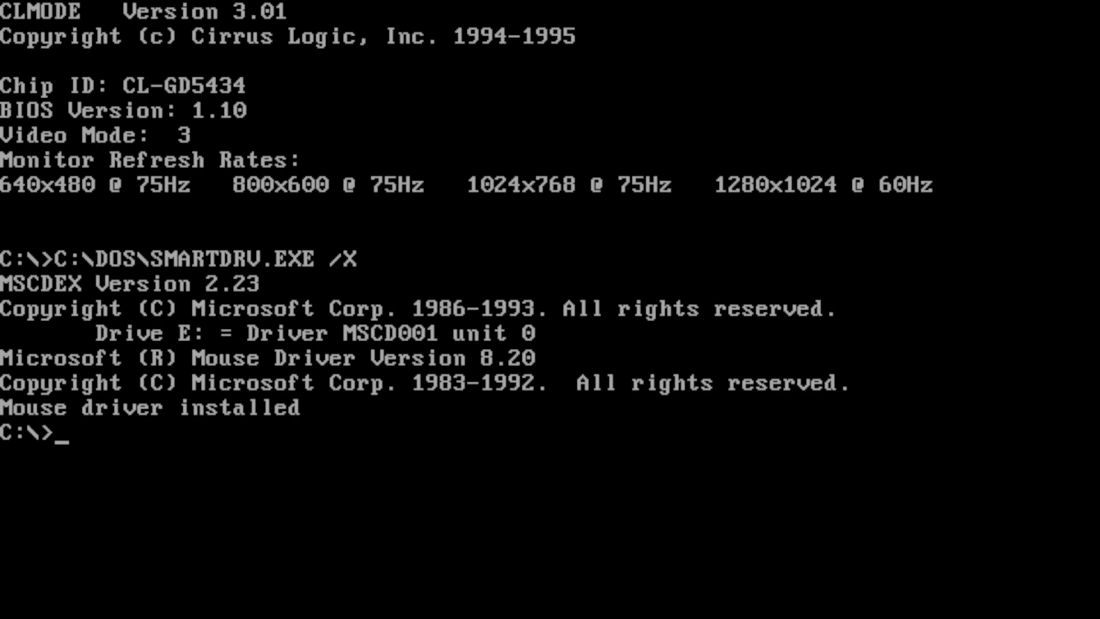
- Start Windows with win, log on, decline the password list and open MS-DOS Prompt
text(win)
key(Return)
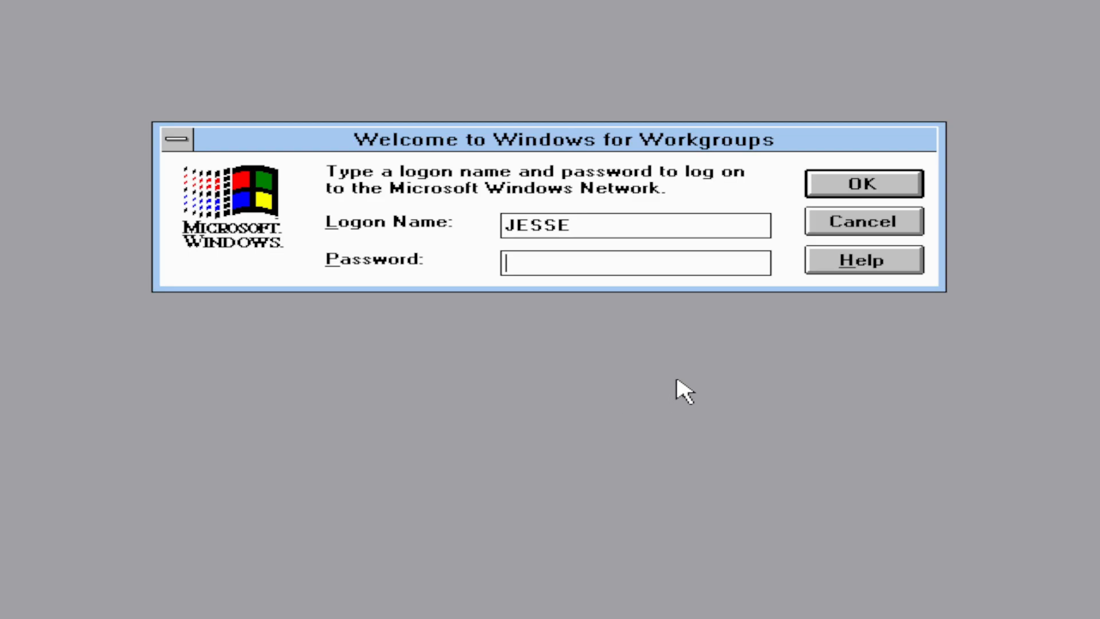
click(900, 192)
click(585, 245)
double_click(717, 217)
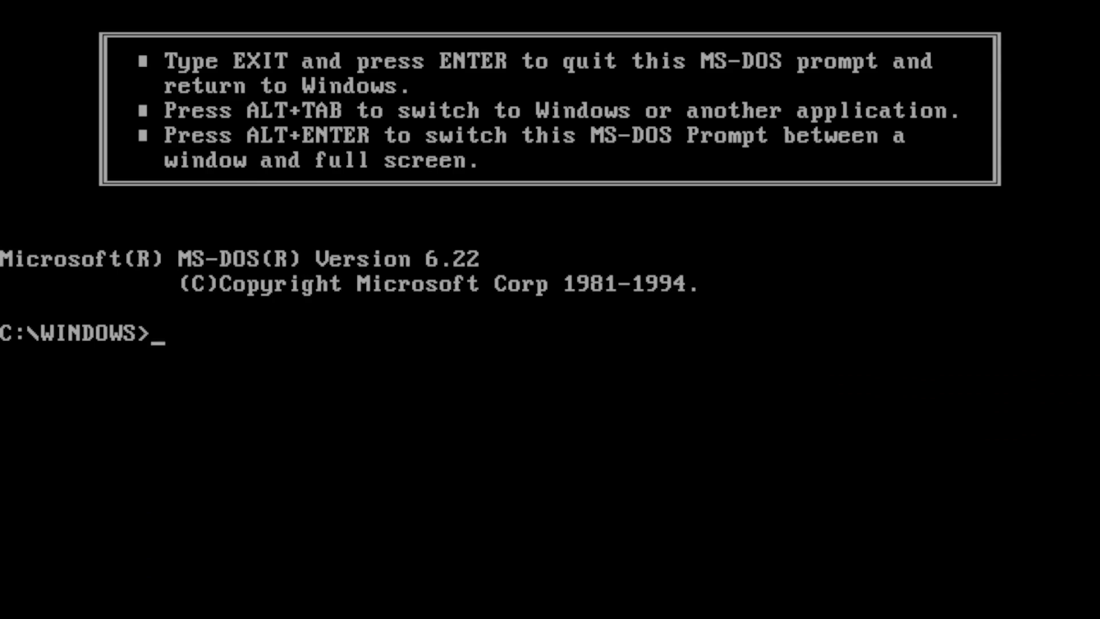
- Ping google.com (142.250.72.174, all requests time out), then exit the DOS prompt
text(ping g)
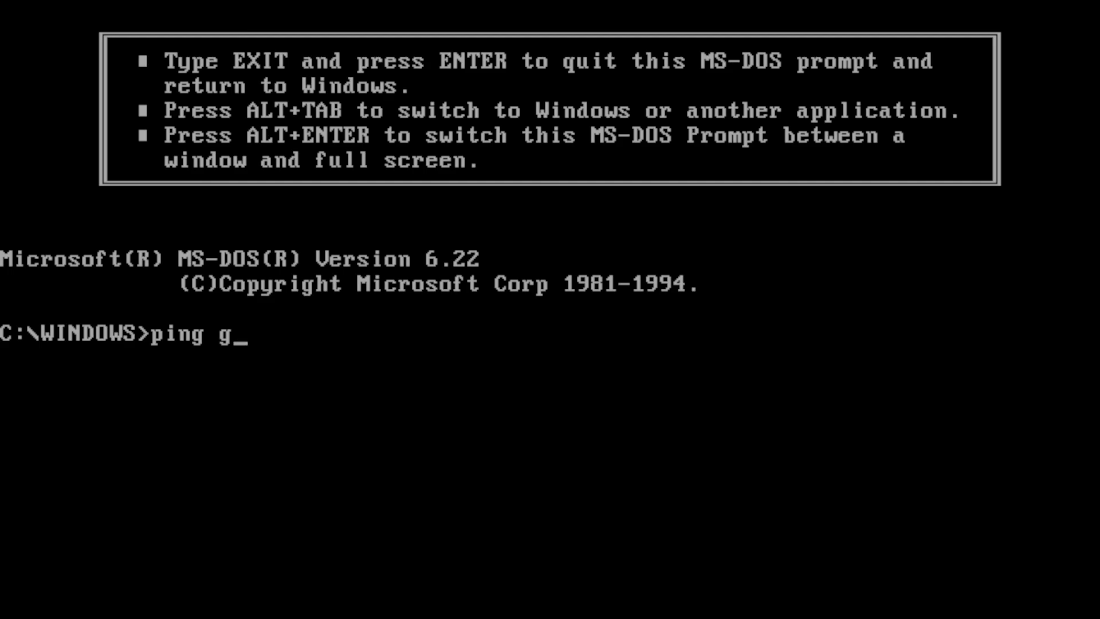
text(oogle)
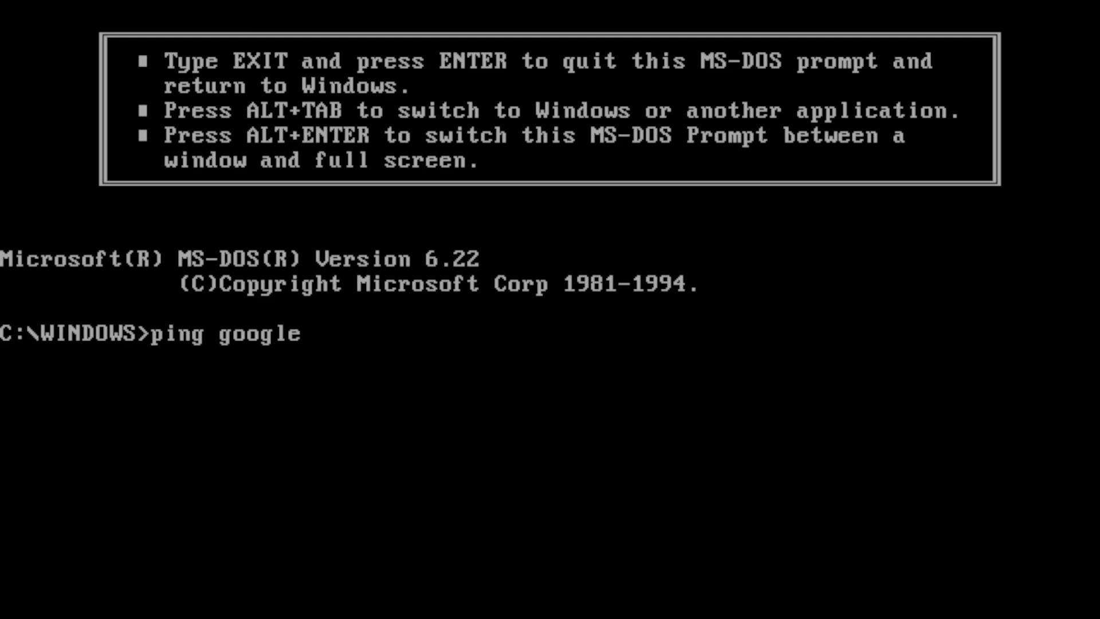
text(.com)
key(Return)
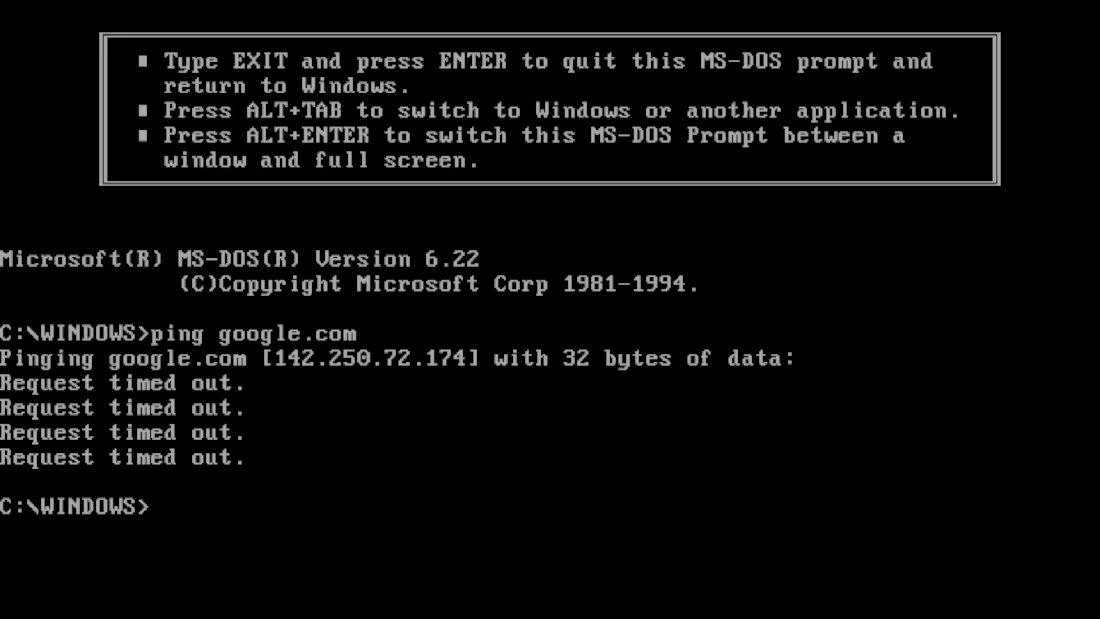
text(exit)
key(Return)
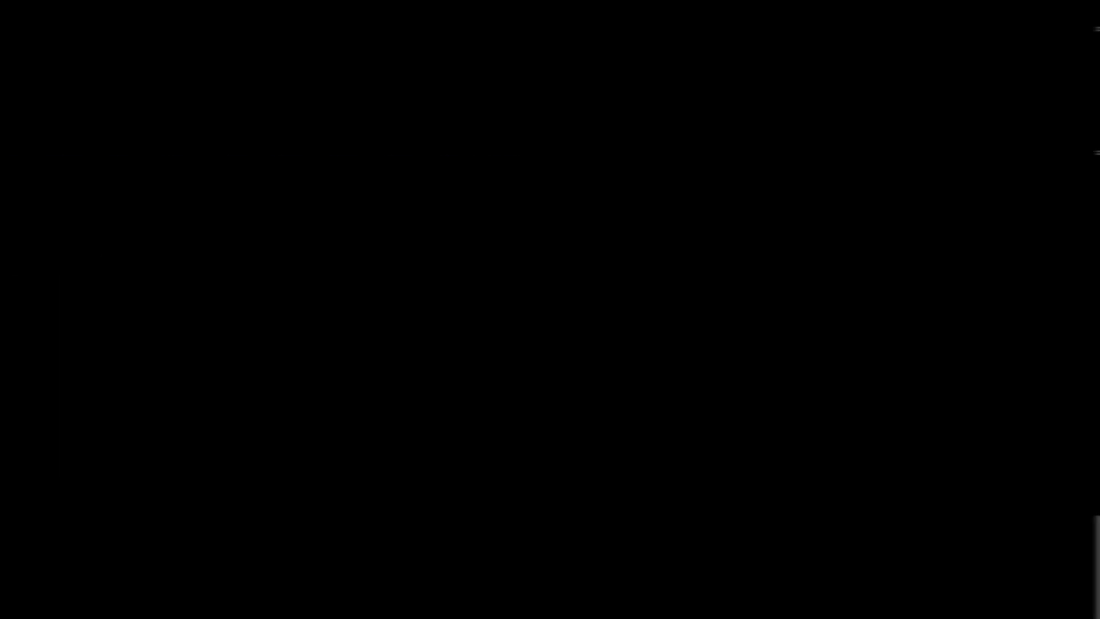